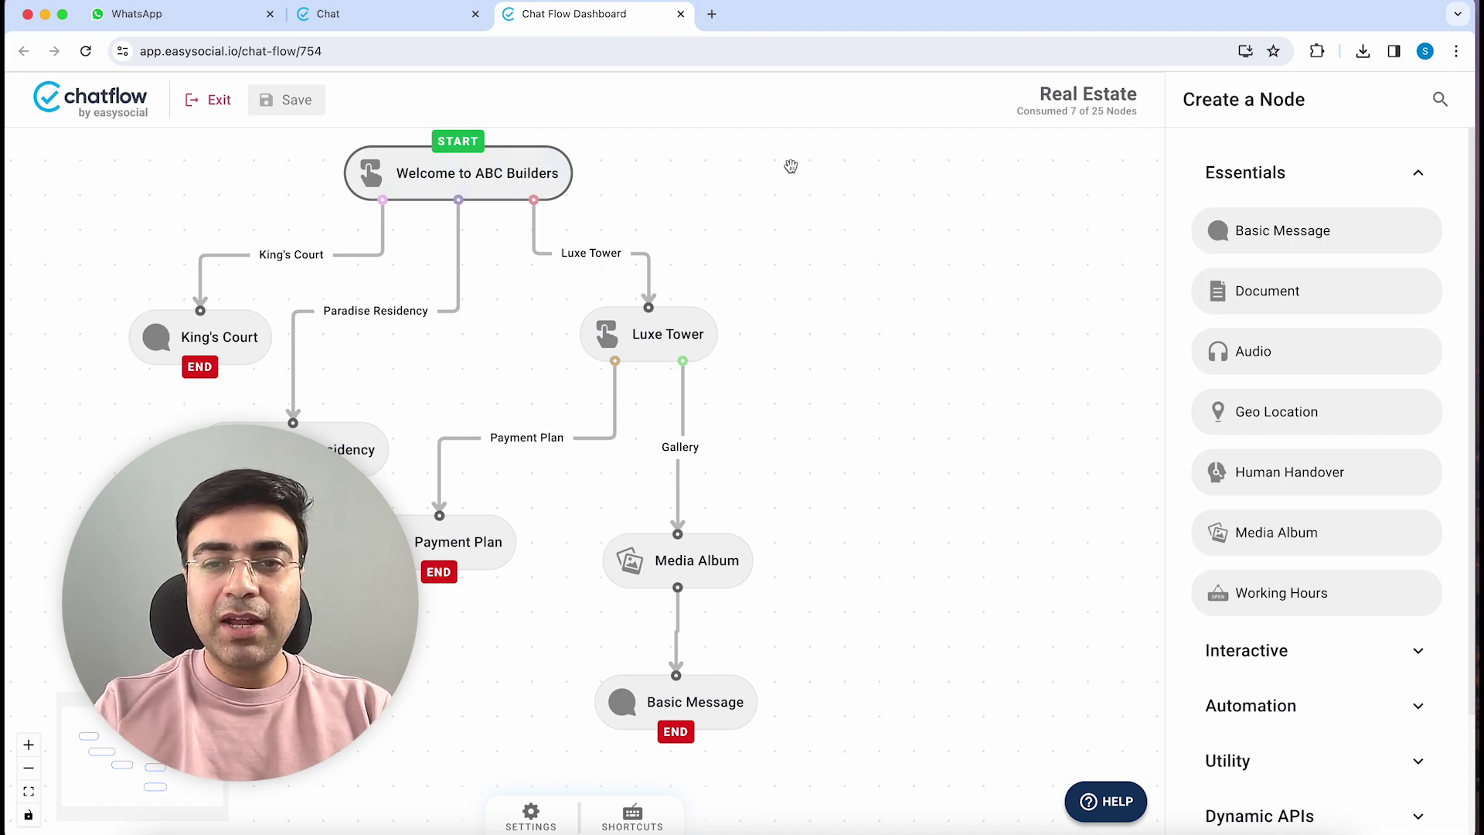
Select the 'Welcome to ABC Builders' start node to show its Interactive Button Response settings
click(533, 157)
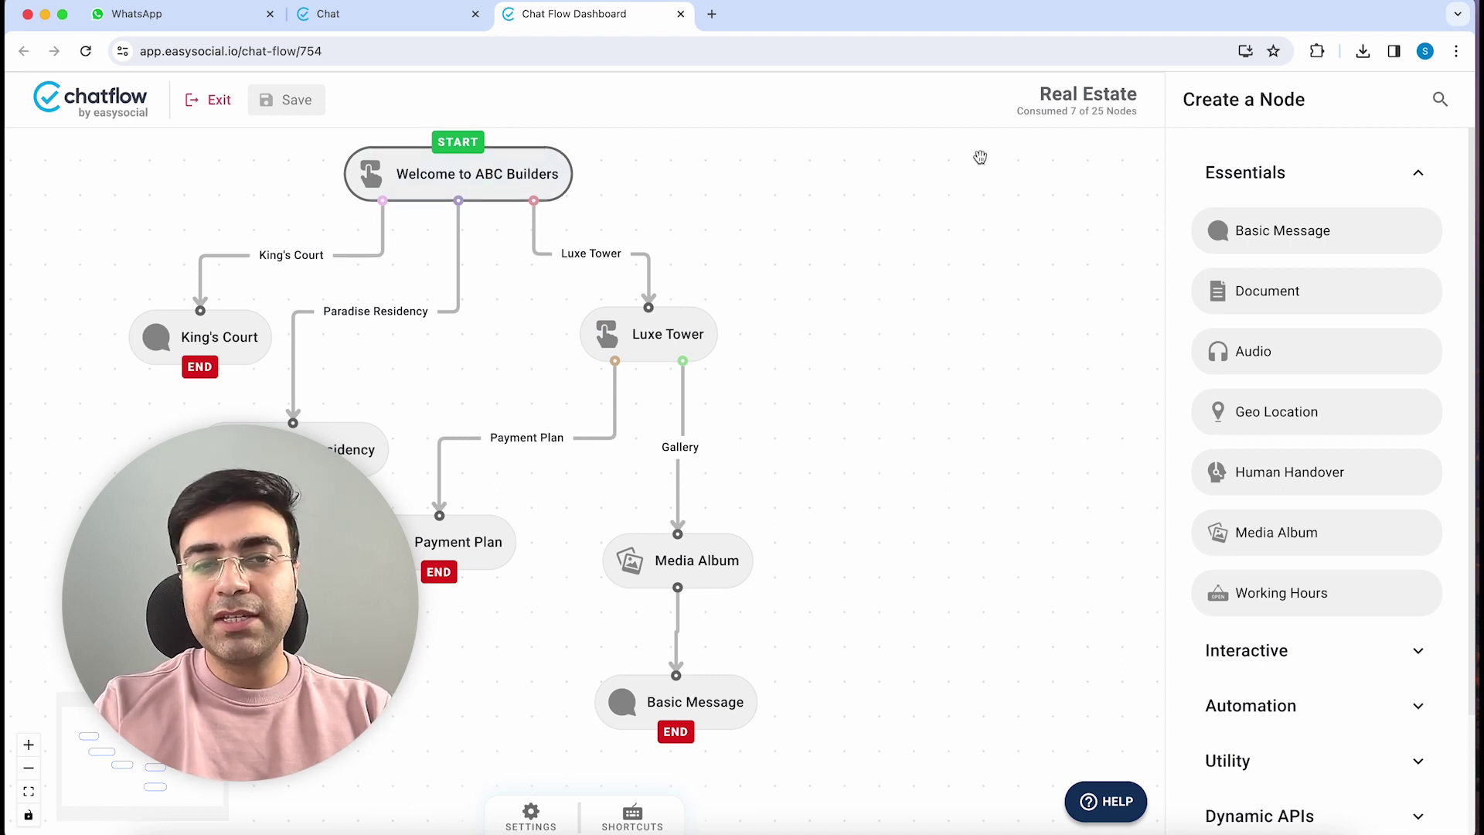
Preview the welcome message, then add a third Luxe Tower button titled 'Site Visit'
click(1133, 159)
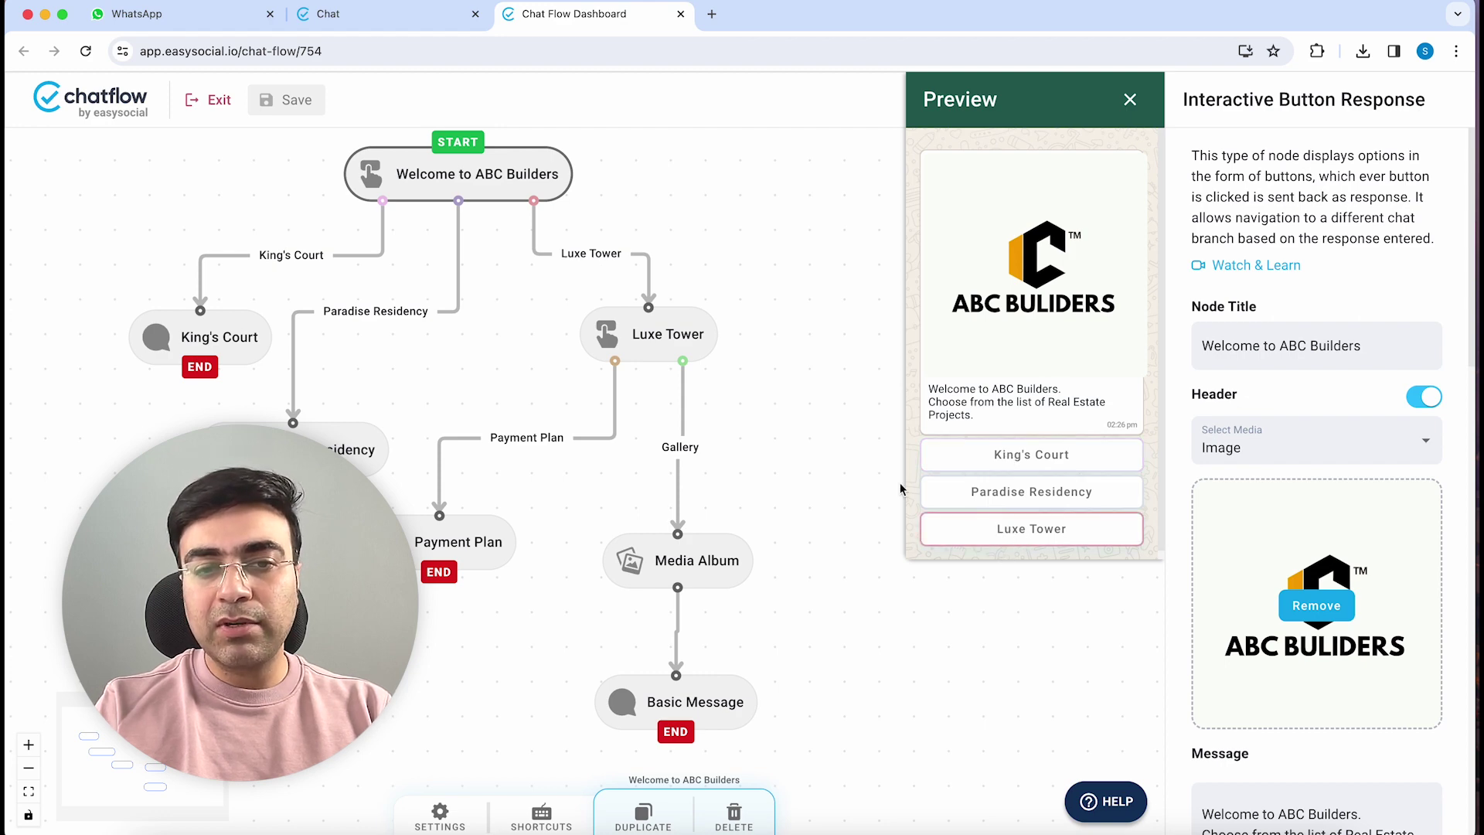
click(667, 347)
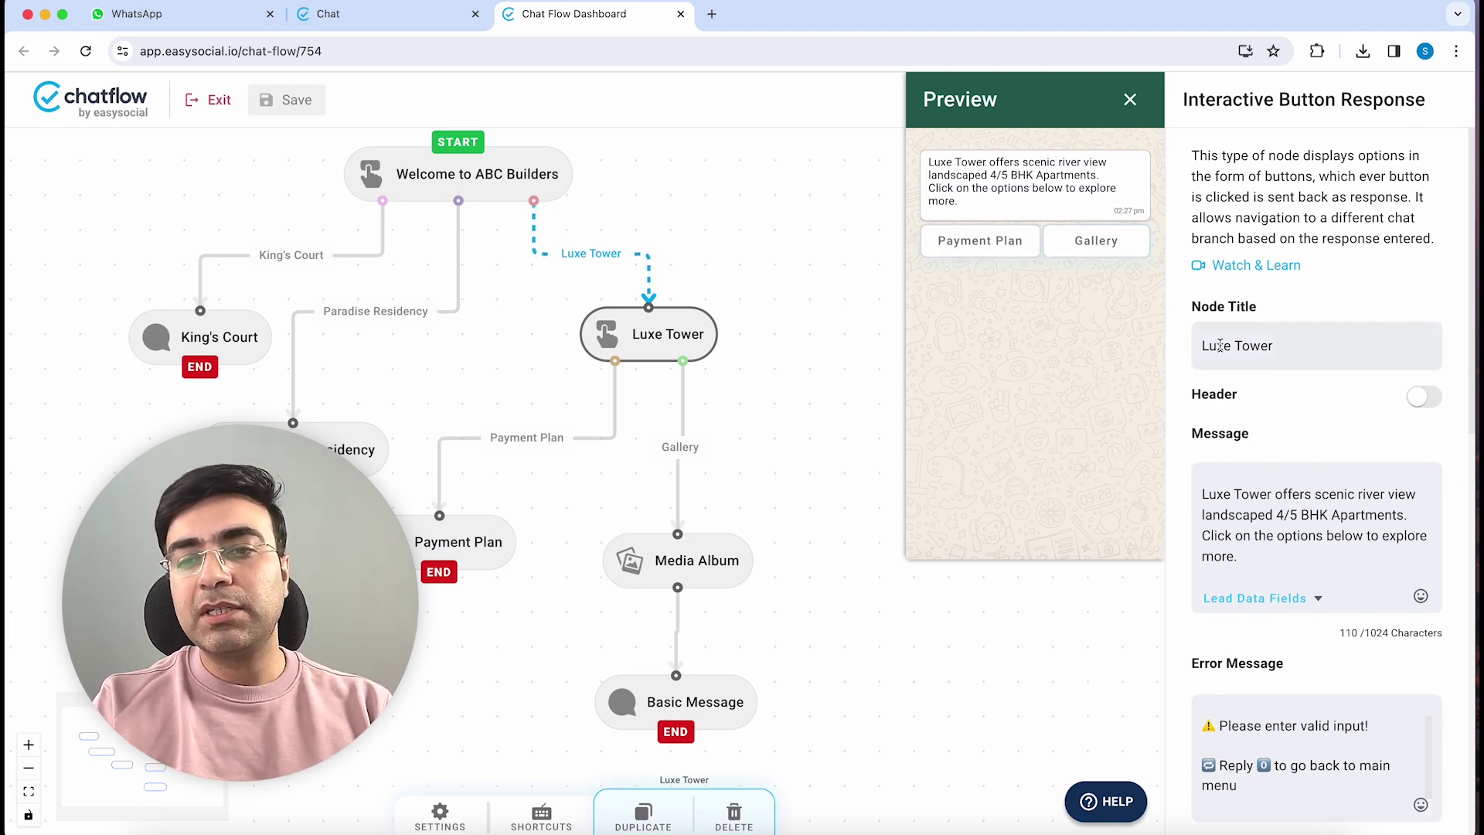
scroll(1272, 368, down, 7)
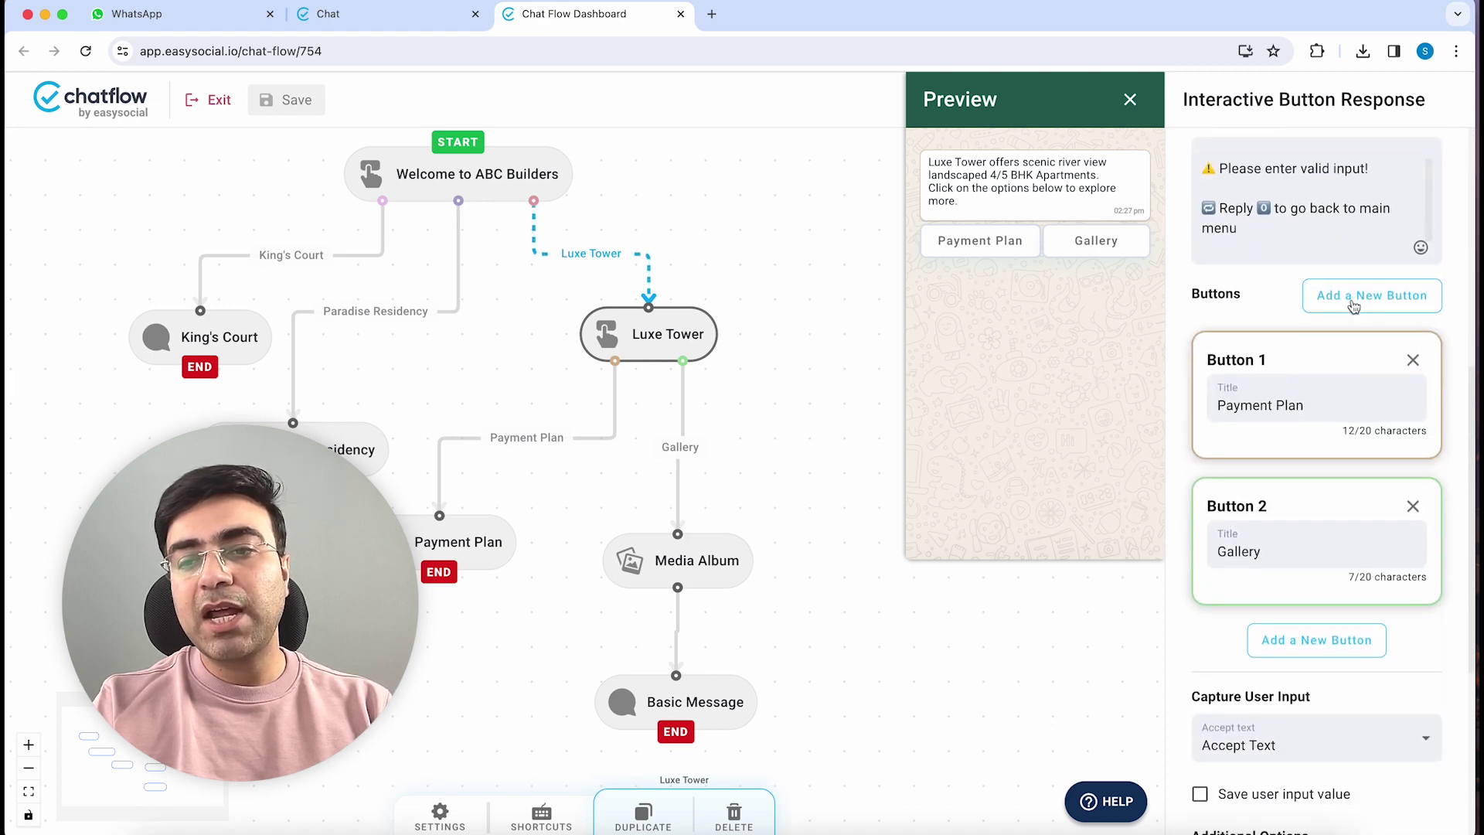
click(1348, 303)
click(1236, 692)
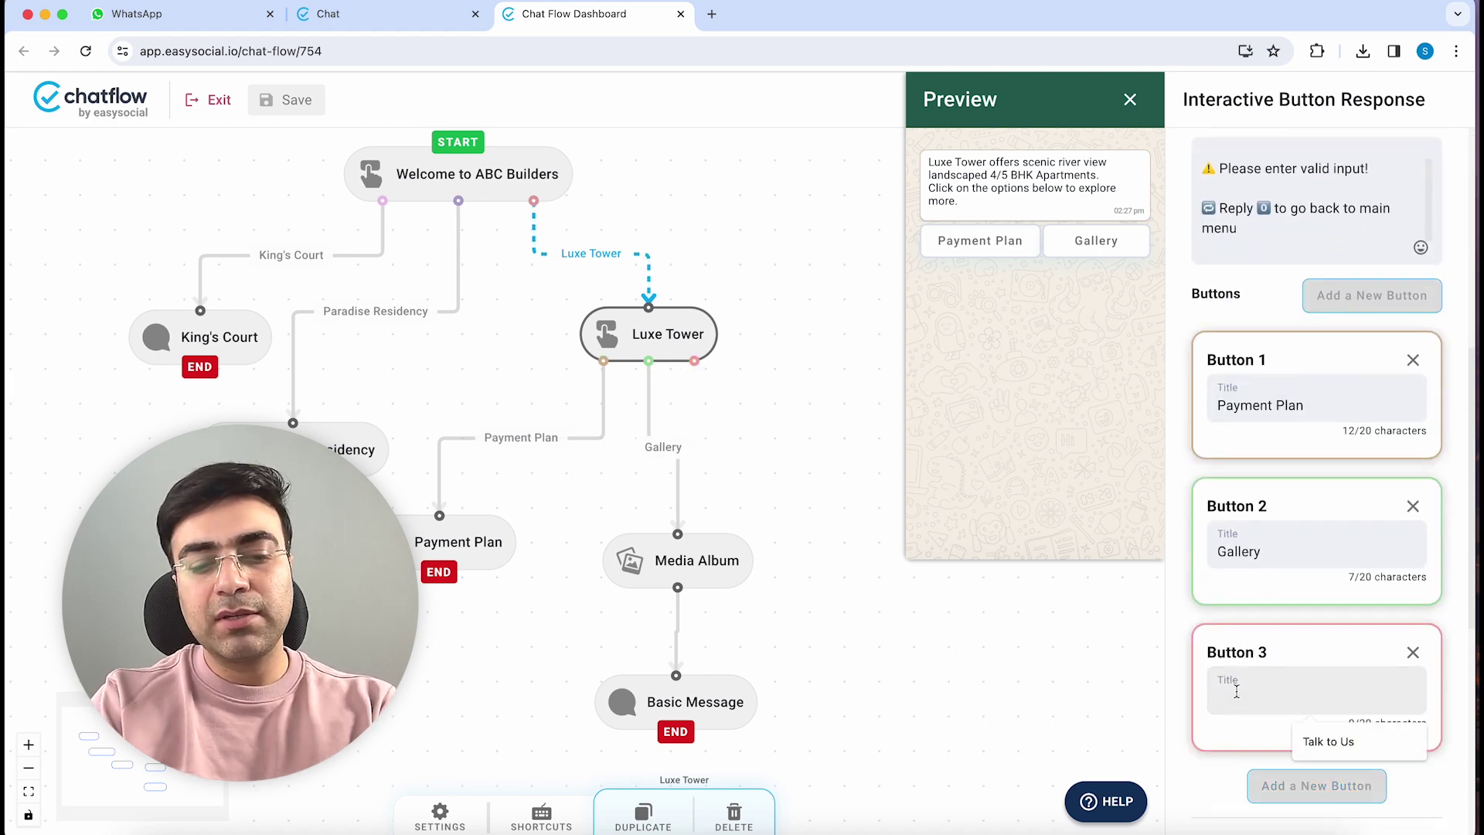
text(Site Visit)
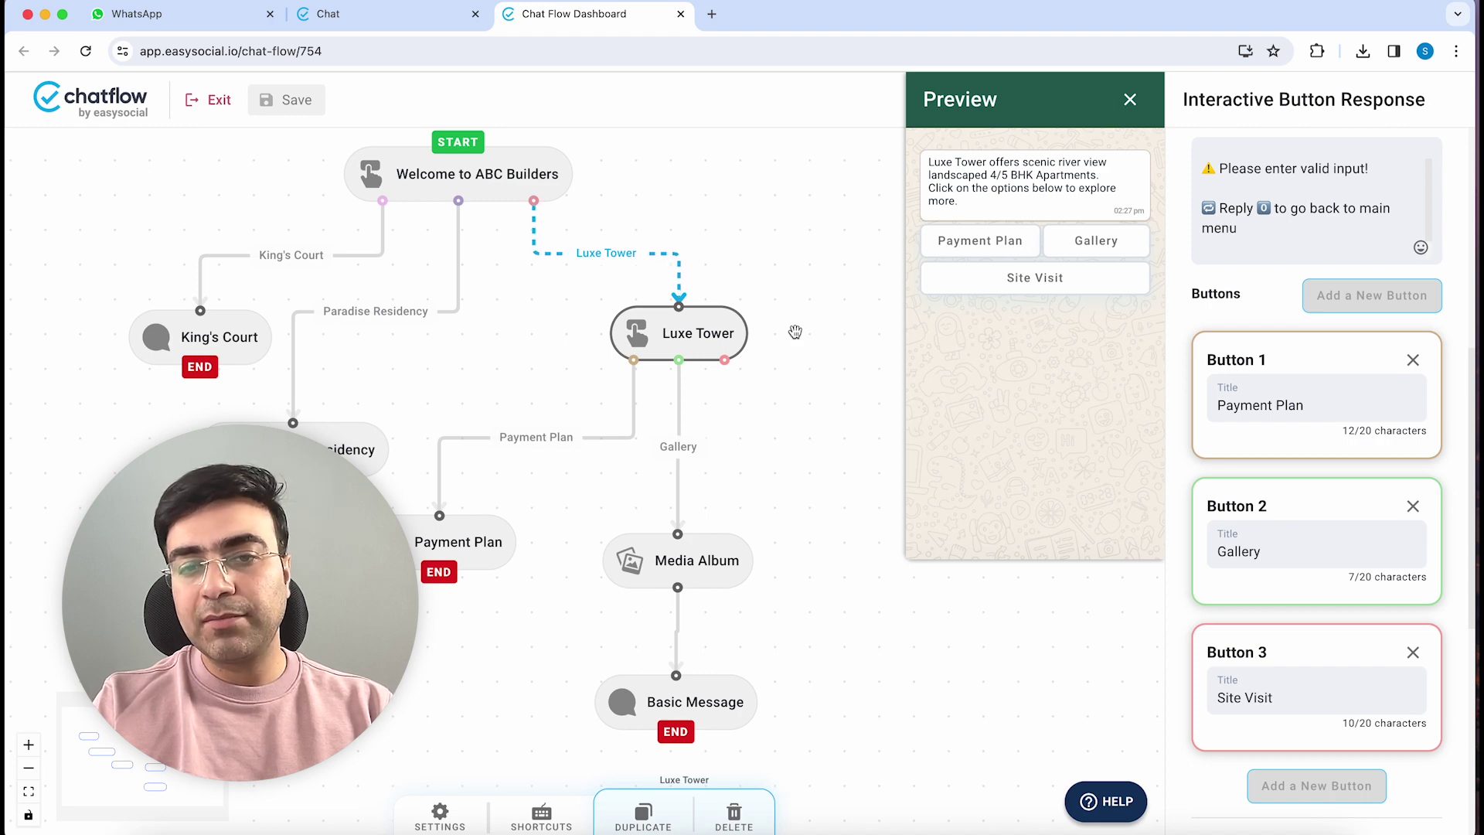
Place an Interactive Date Picker node right of Luxe Tower and link the Site Visit reply to it
click(796, 331)
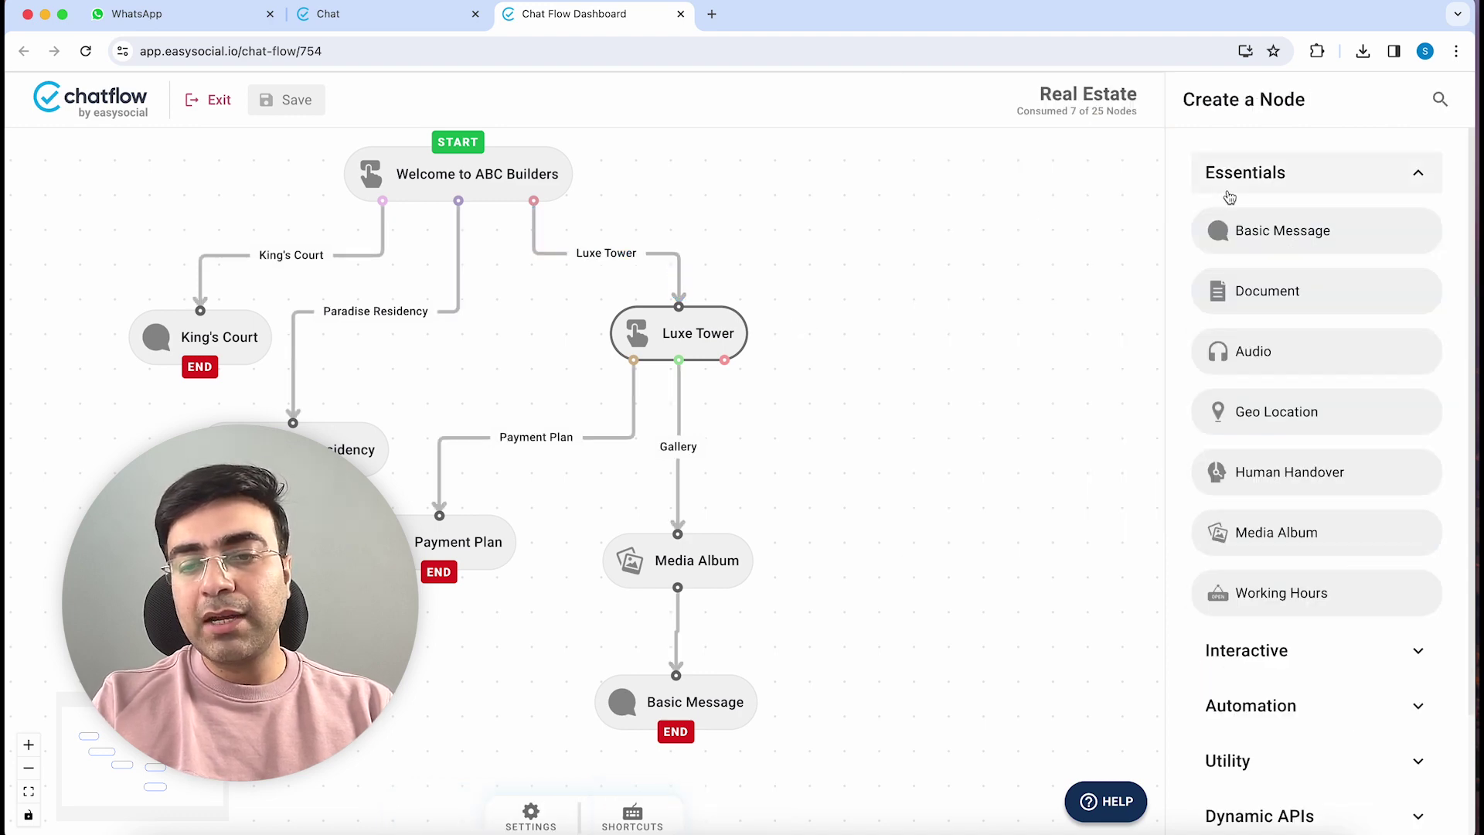
scroll(1287, 344, down, 2)
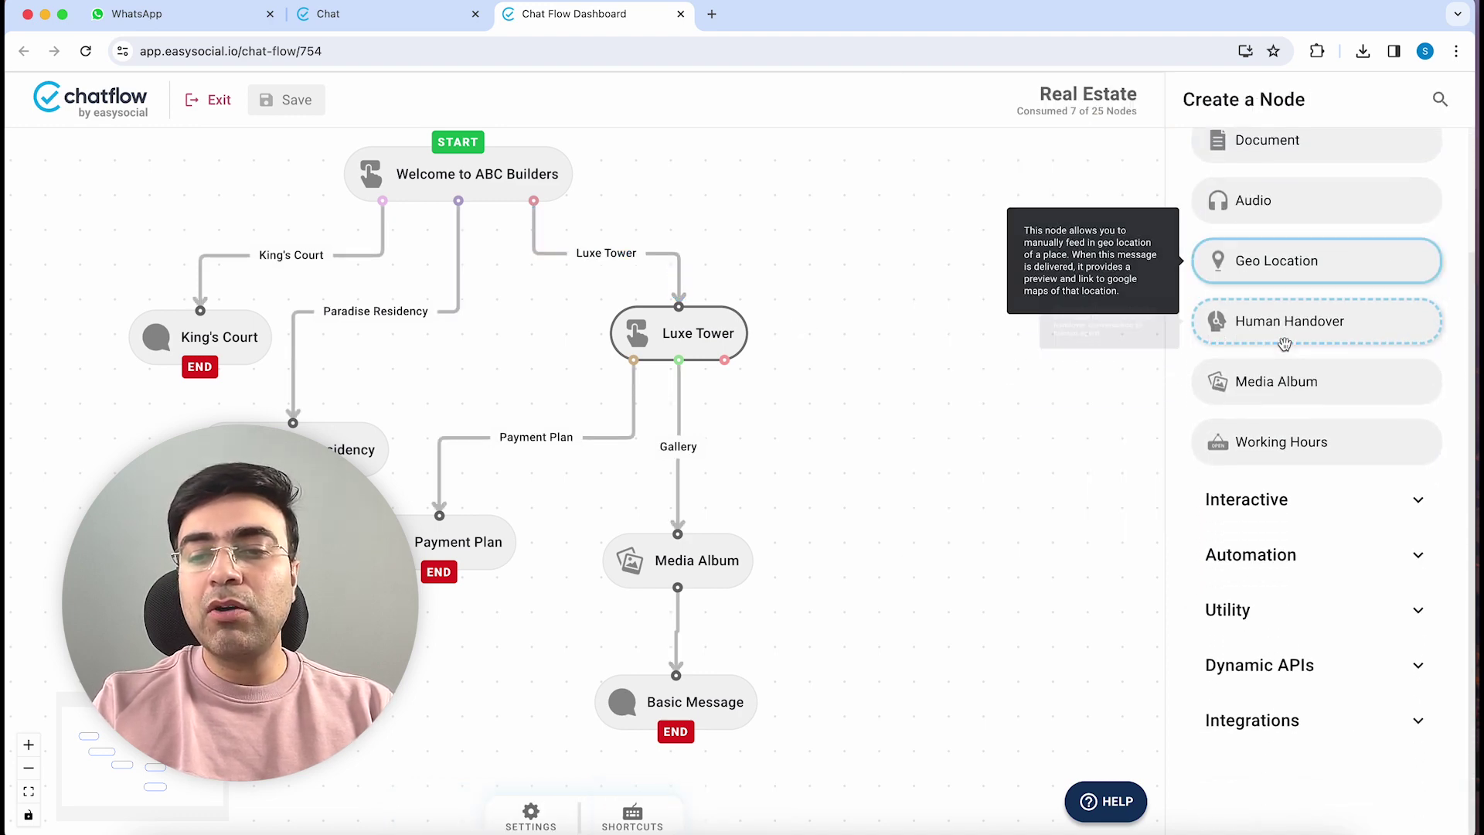
click(1275, 500)
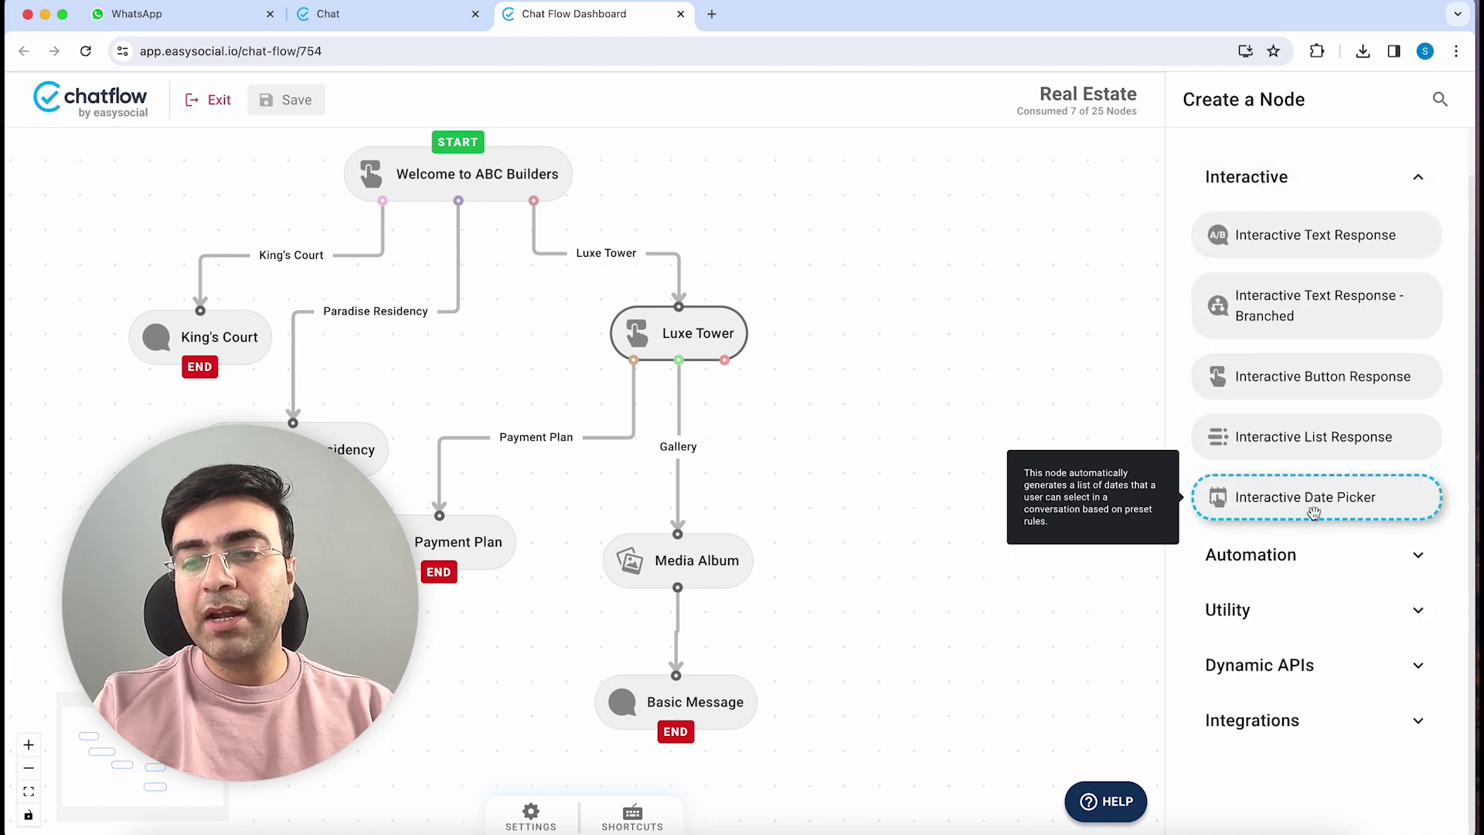
drag(1286, 507, 936, 483)
drag(727, 361, 970, 480)
Give the date picker the message 'Pick from a date below.' and keep 10 days listed
click(970, 481)
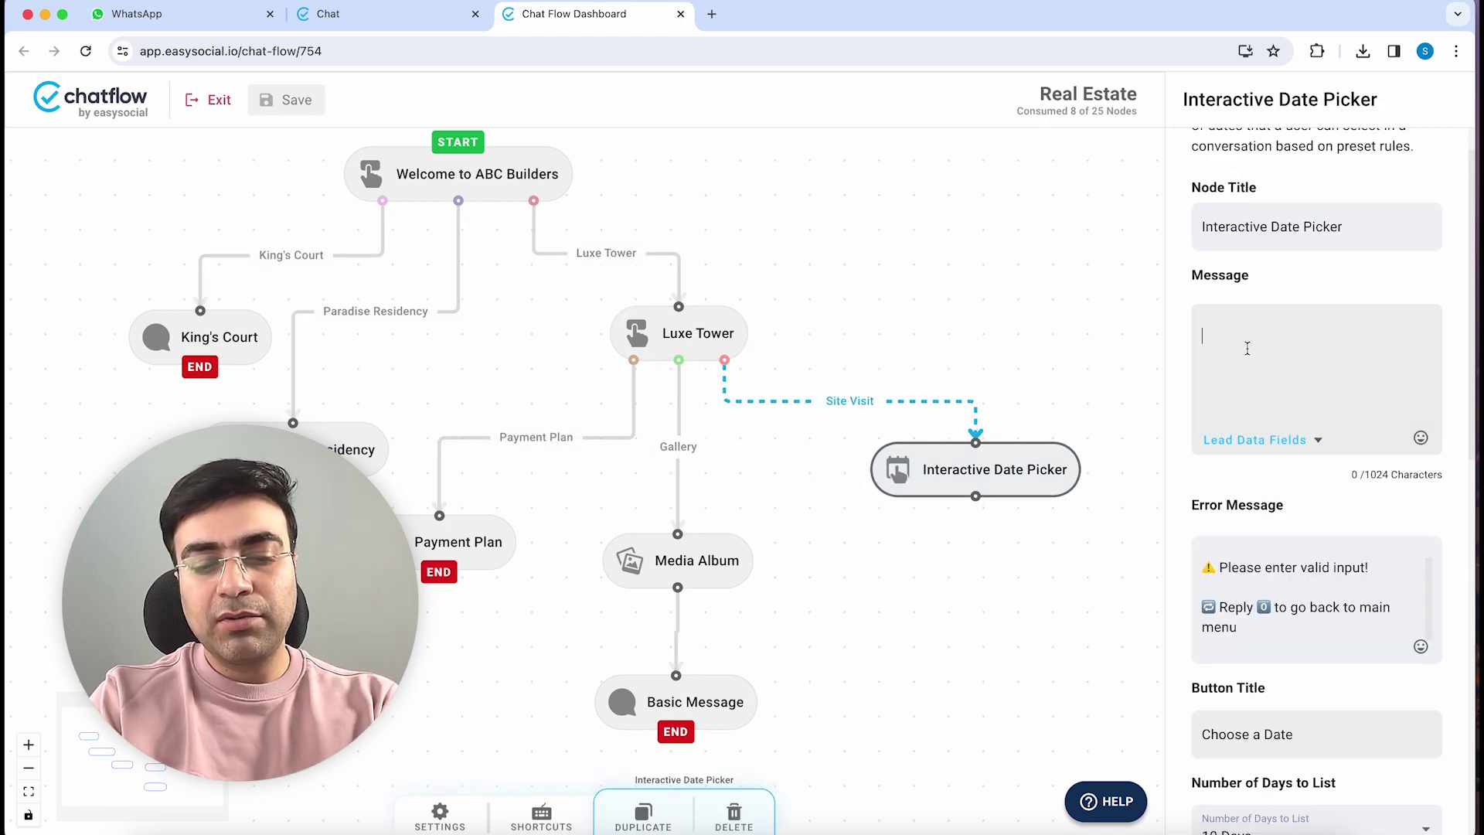
text(Pick )
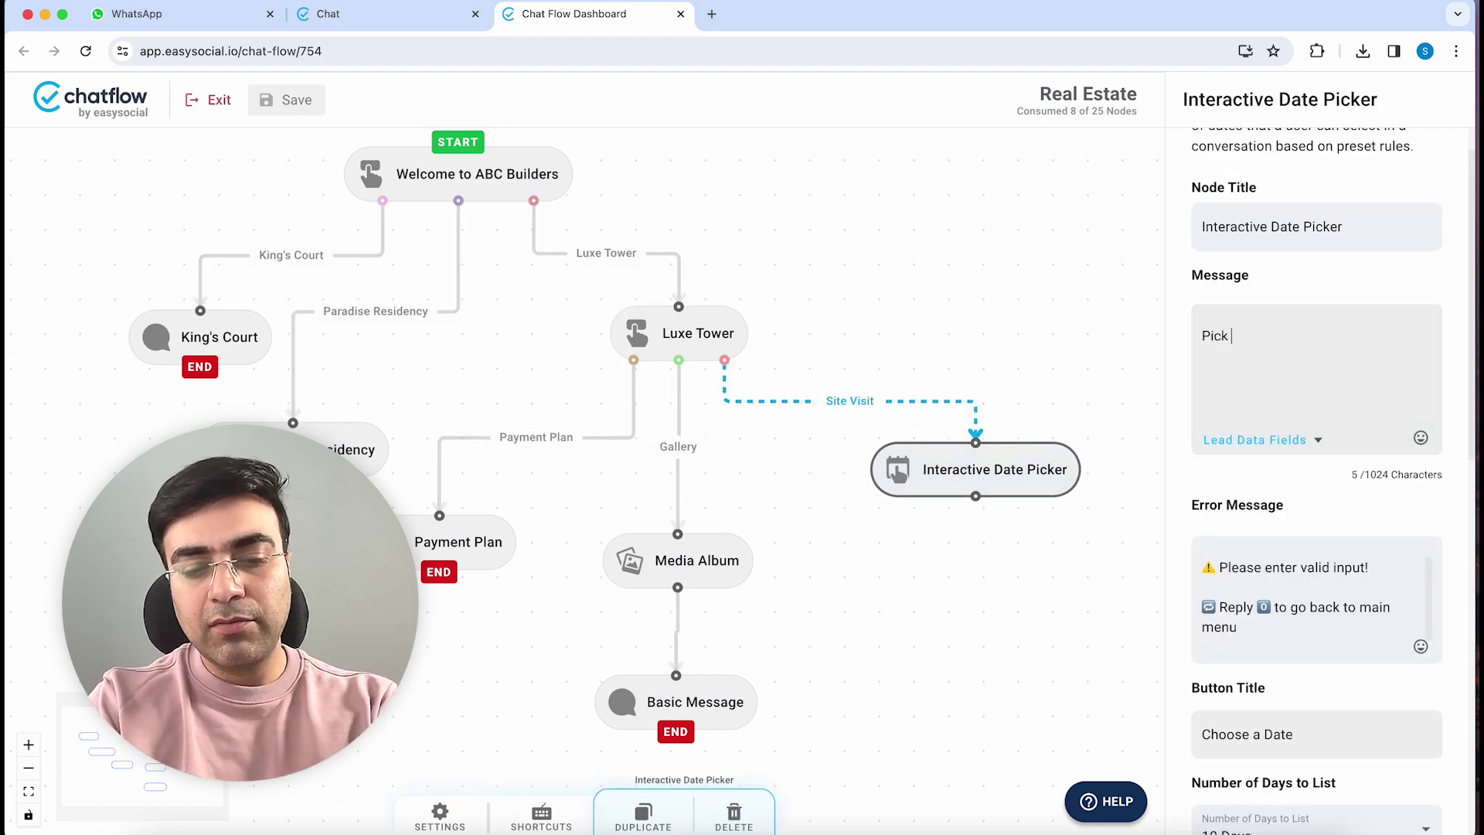
text(from a date below.)
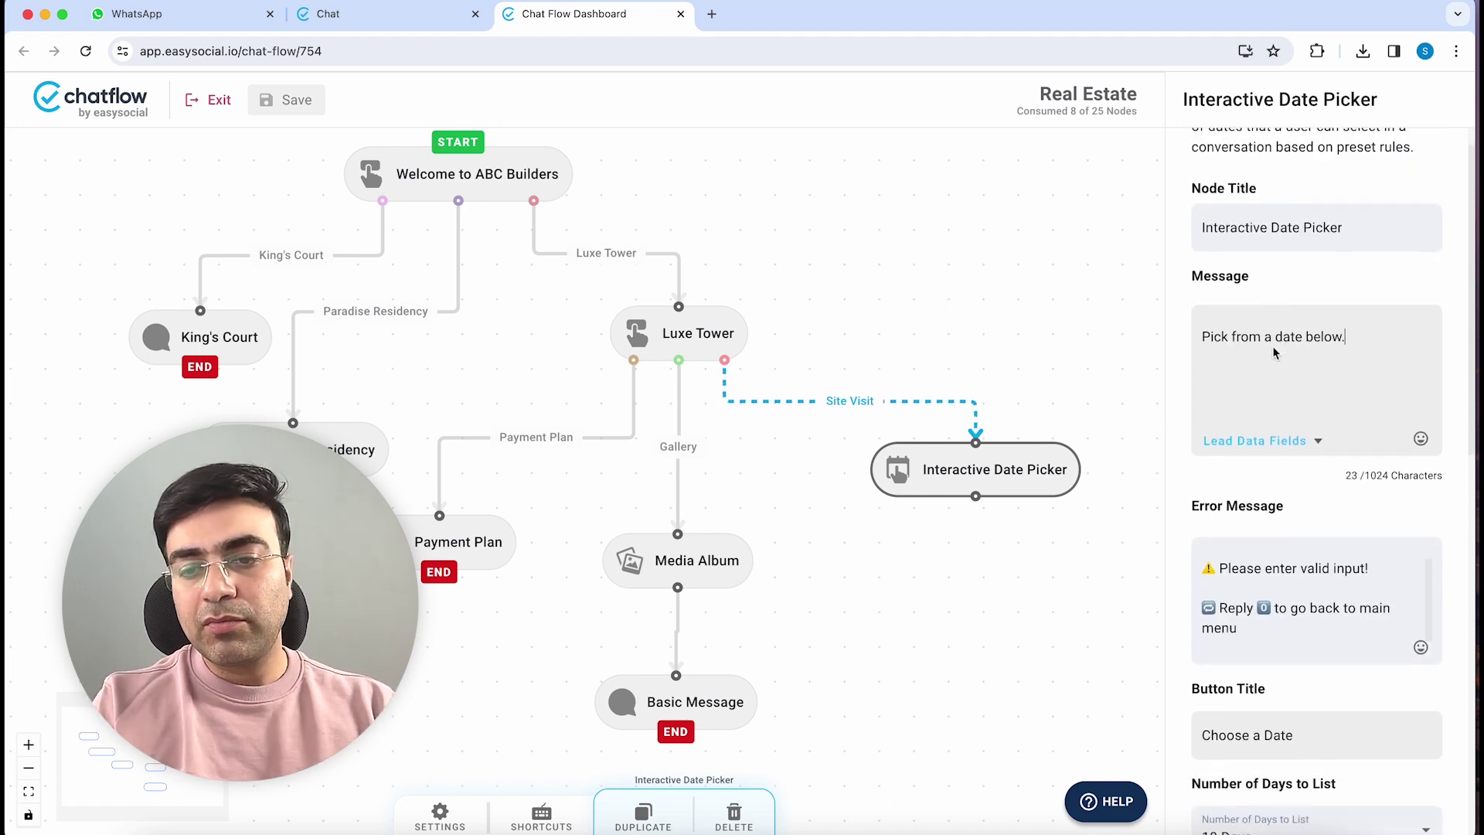
scroll(1238, 387, down, 5)
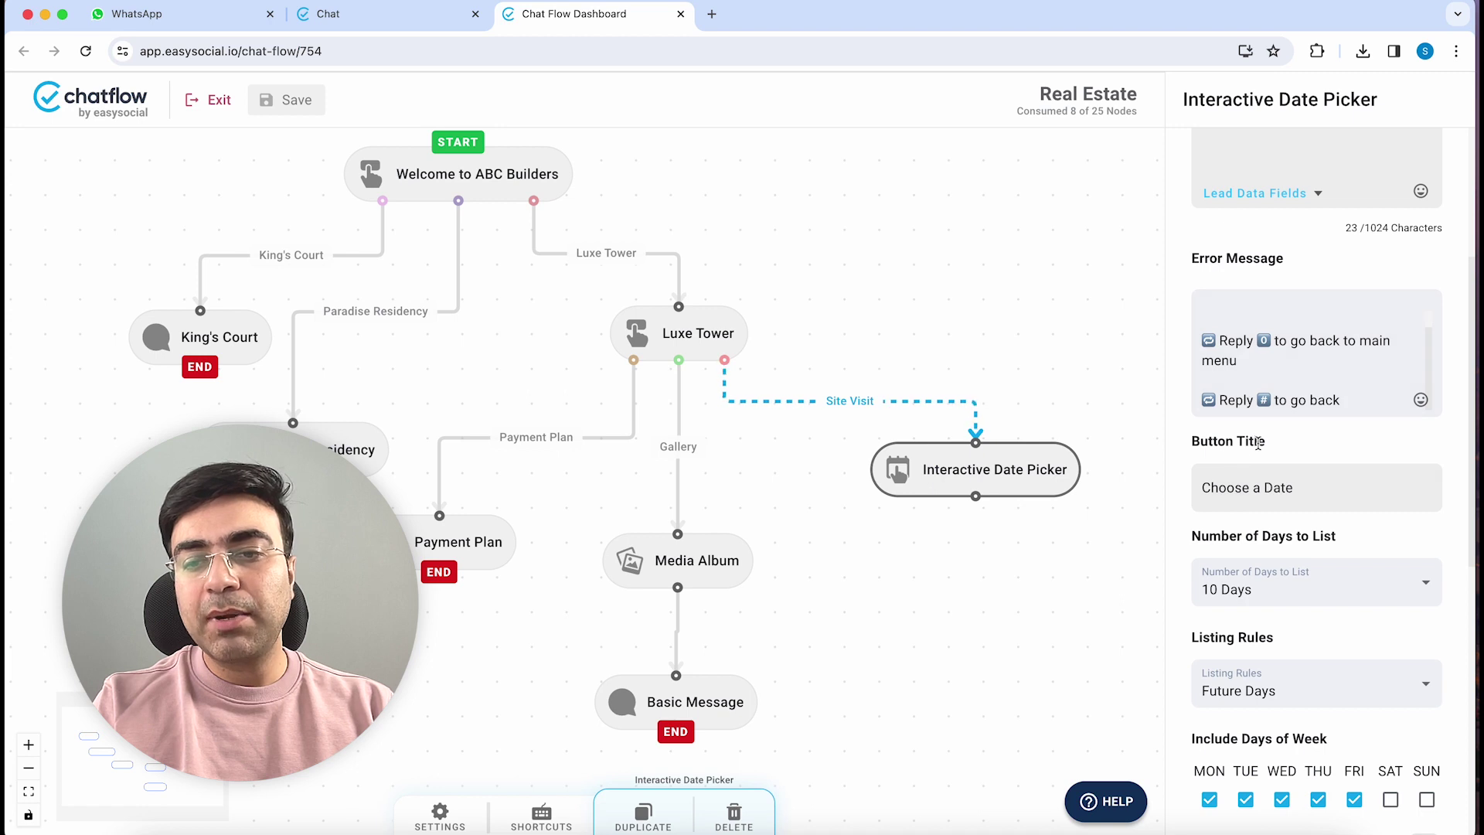
scroll(1260, 467, down, 1)
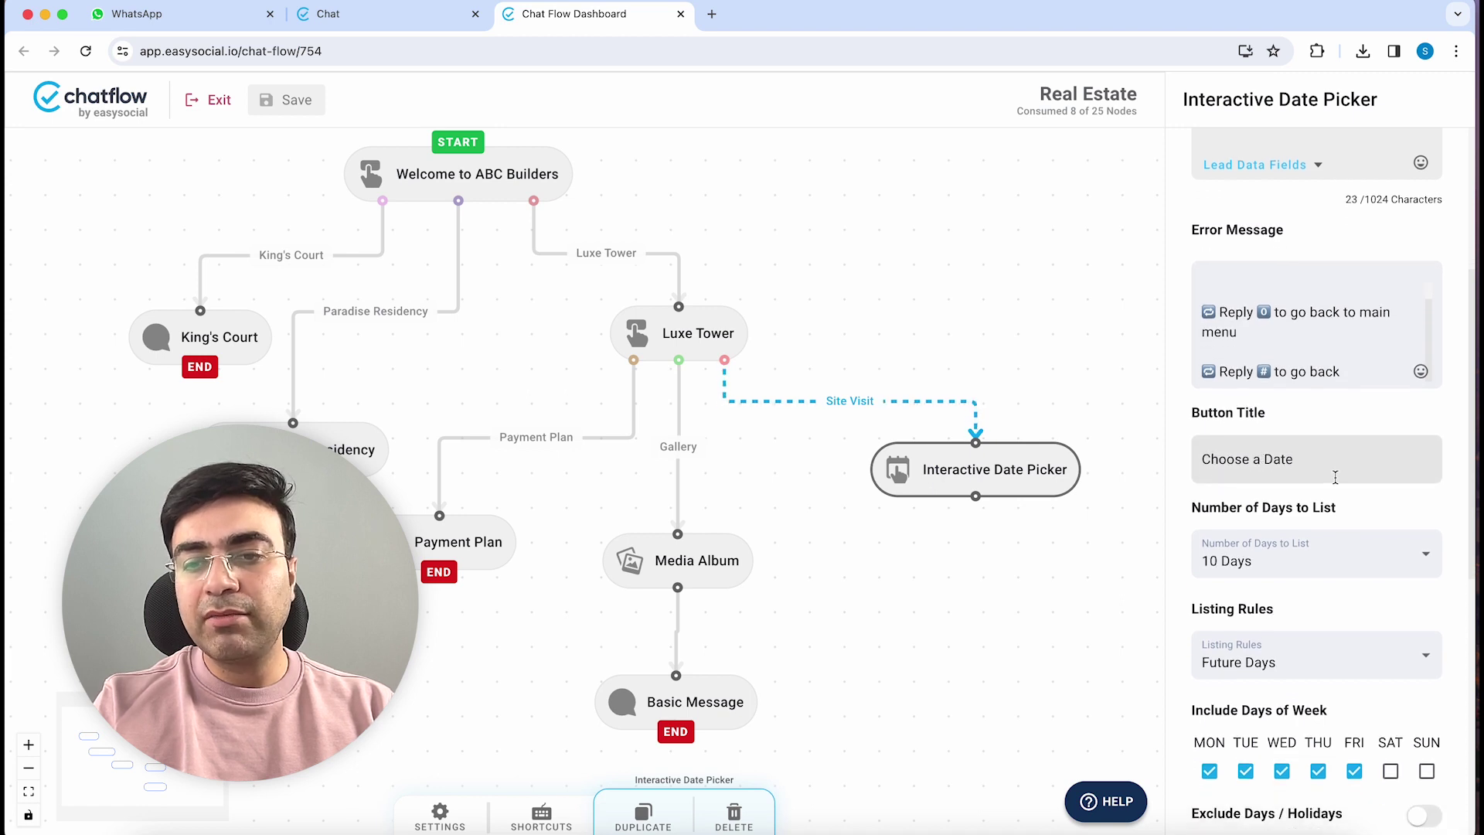
scroll(1317, 466, down, 2)
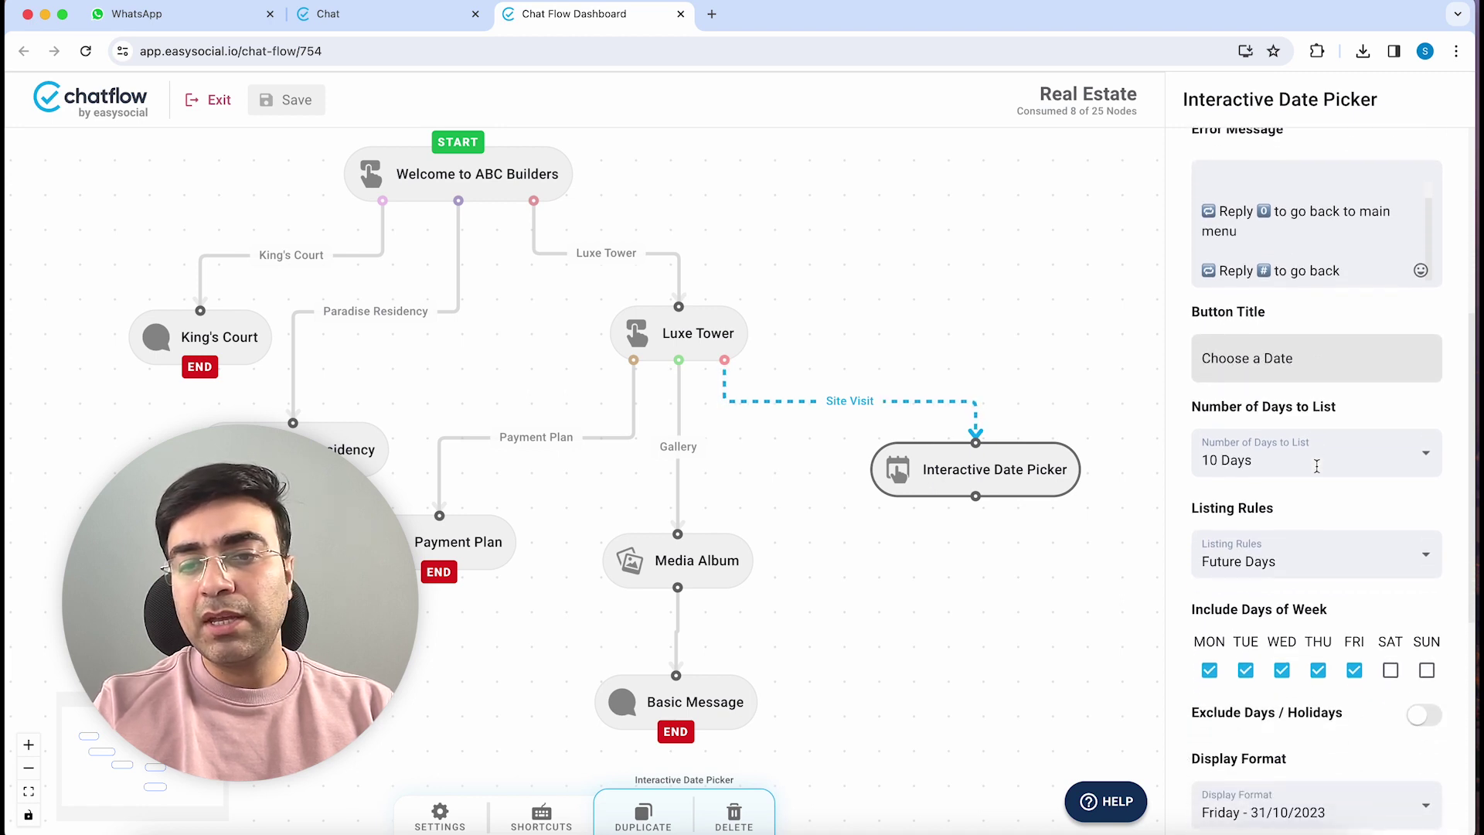
click(1271, 463)
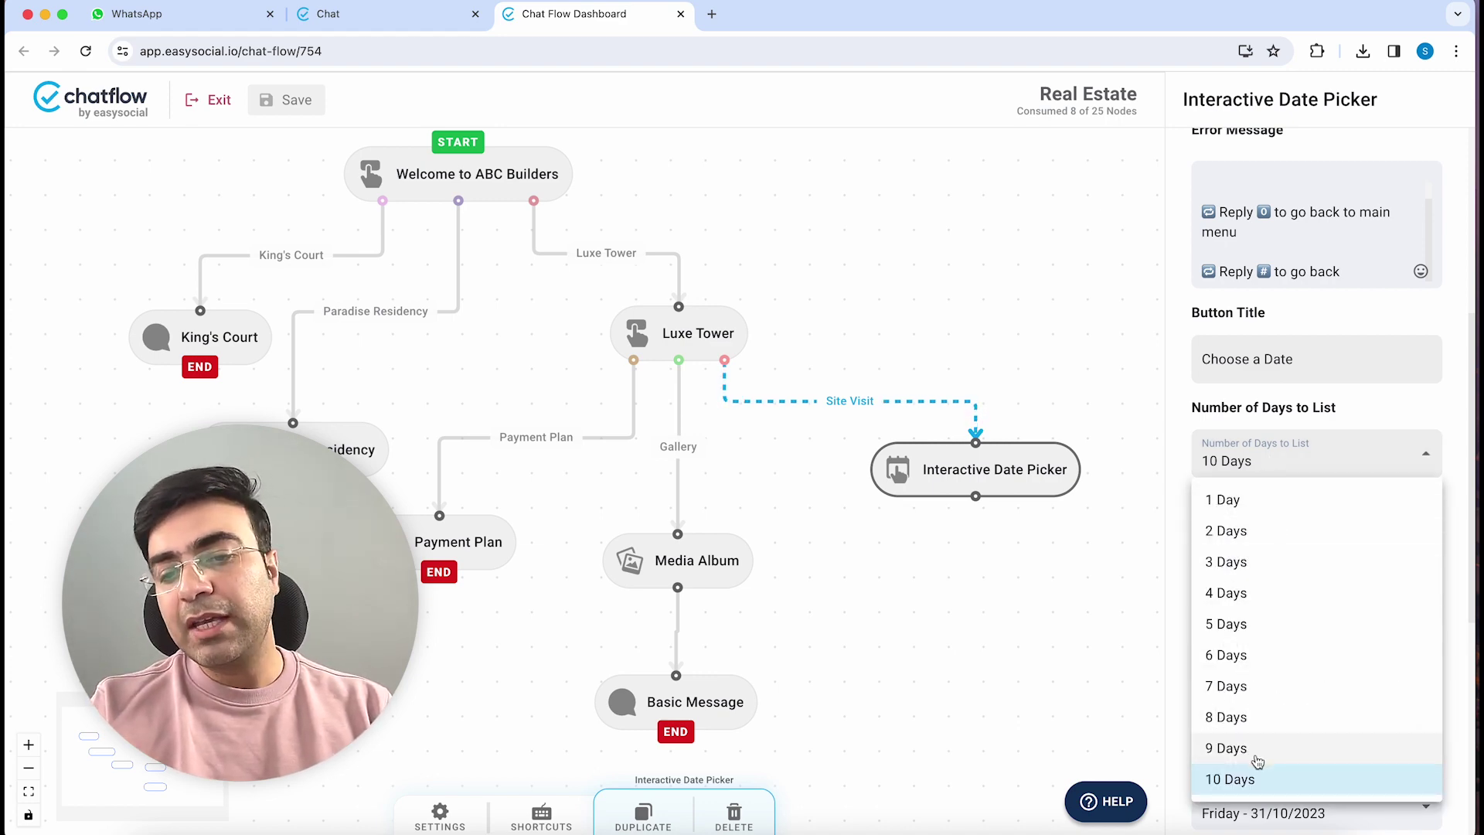
click(1252, 780)
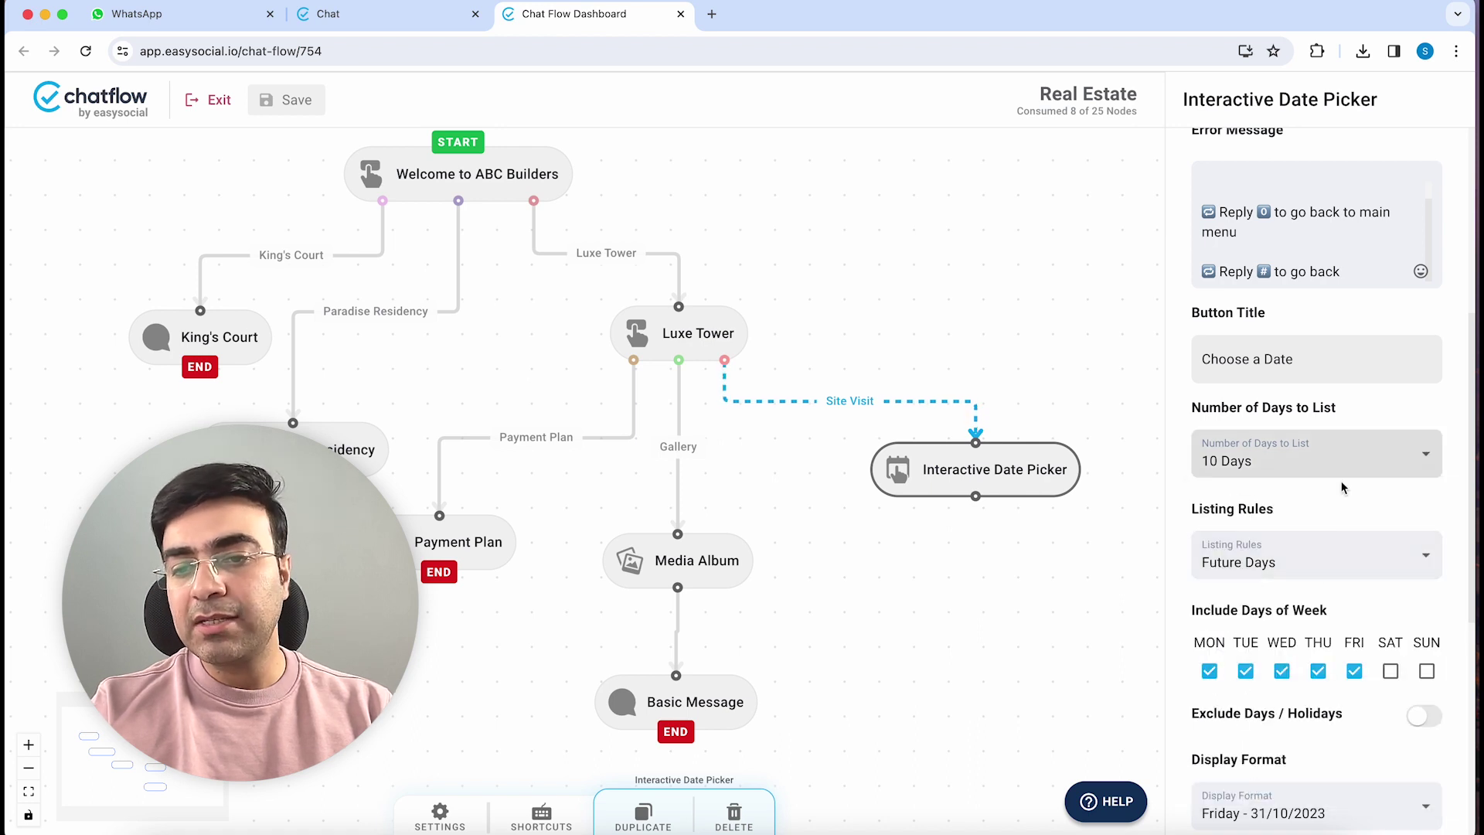
scroll(1337, 507, down, 3)
scroll(1338, 506, down, 1)
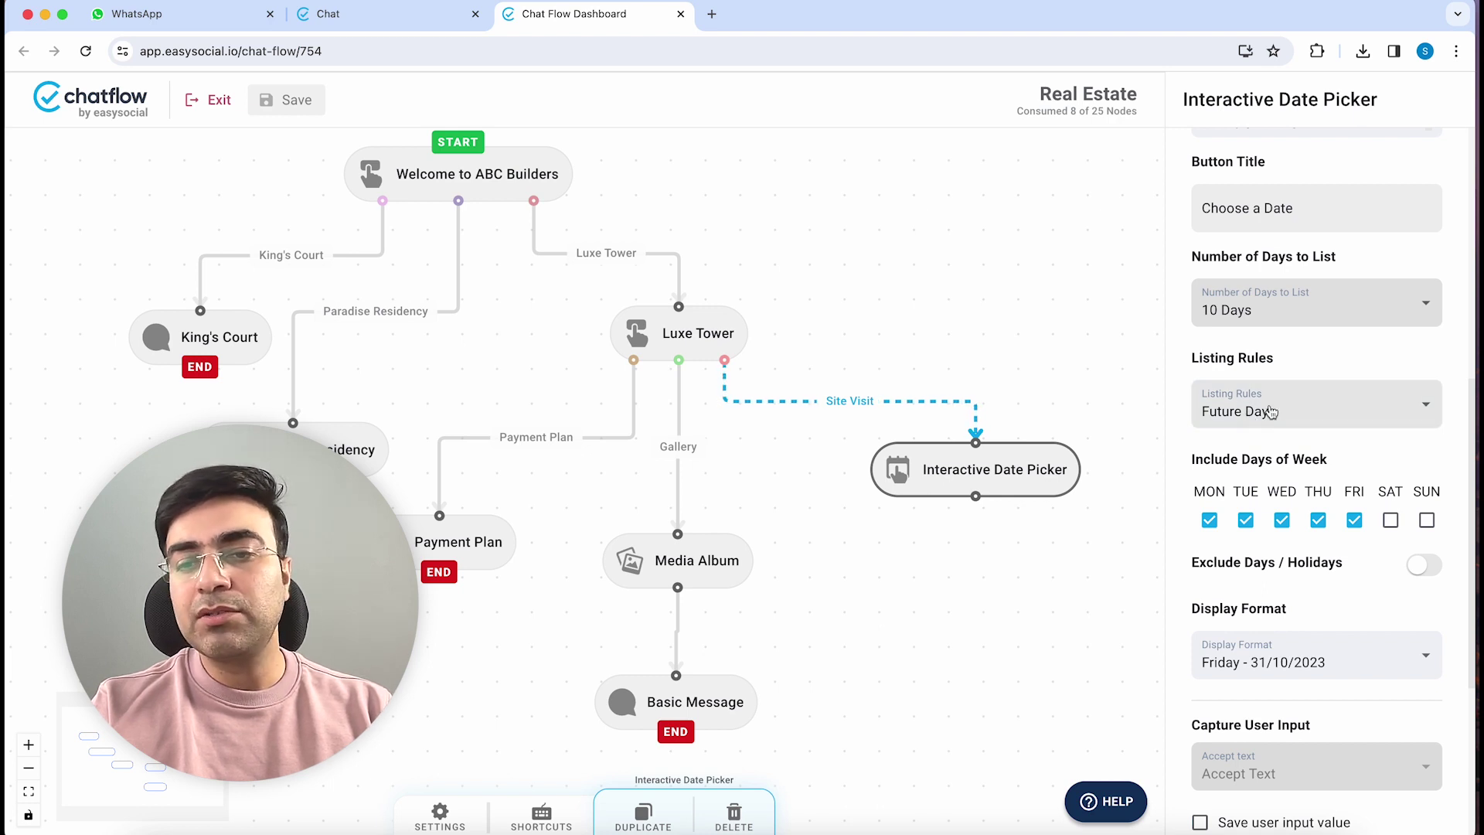
click(1271, 412)
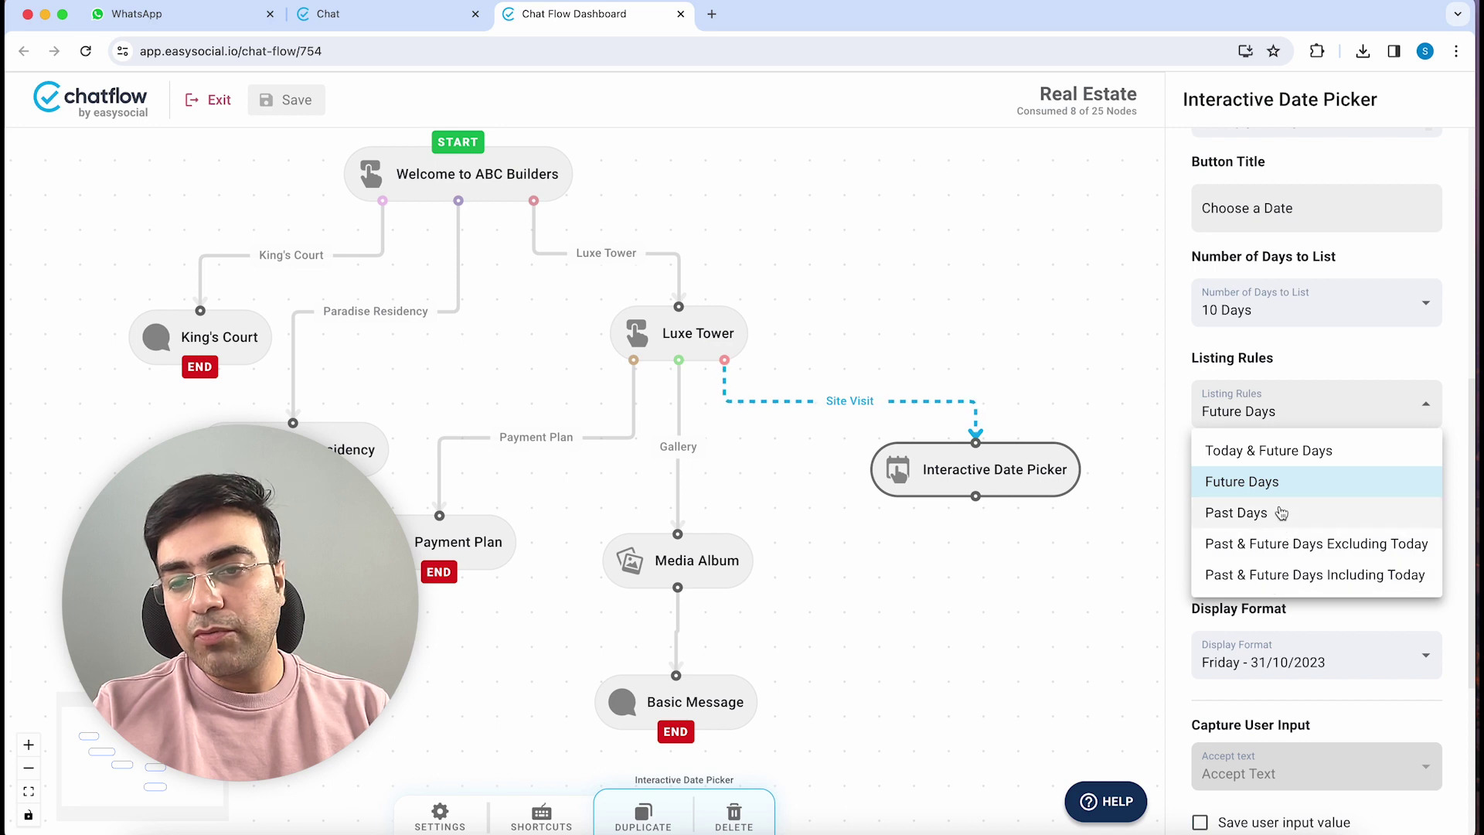
Choose Future Days in the date picker's Listing Rules dropdown
click(1288, 483)
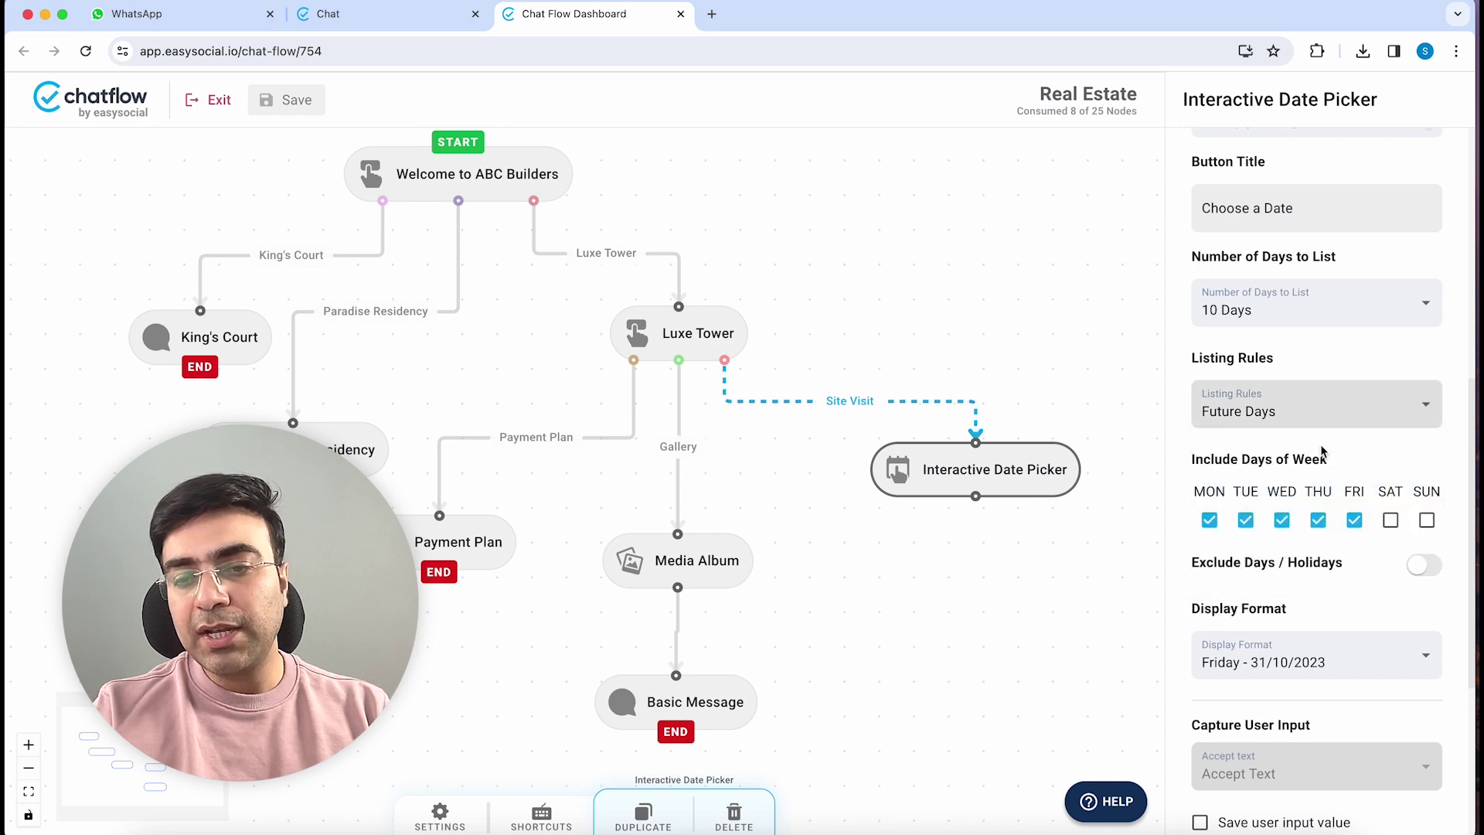
Tick SUN under Include Days of Week and switch on Exclude Days / Holidays
scroll(1289, 483, down, 3)
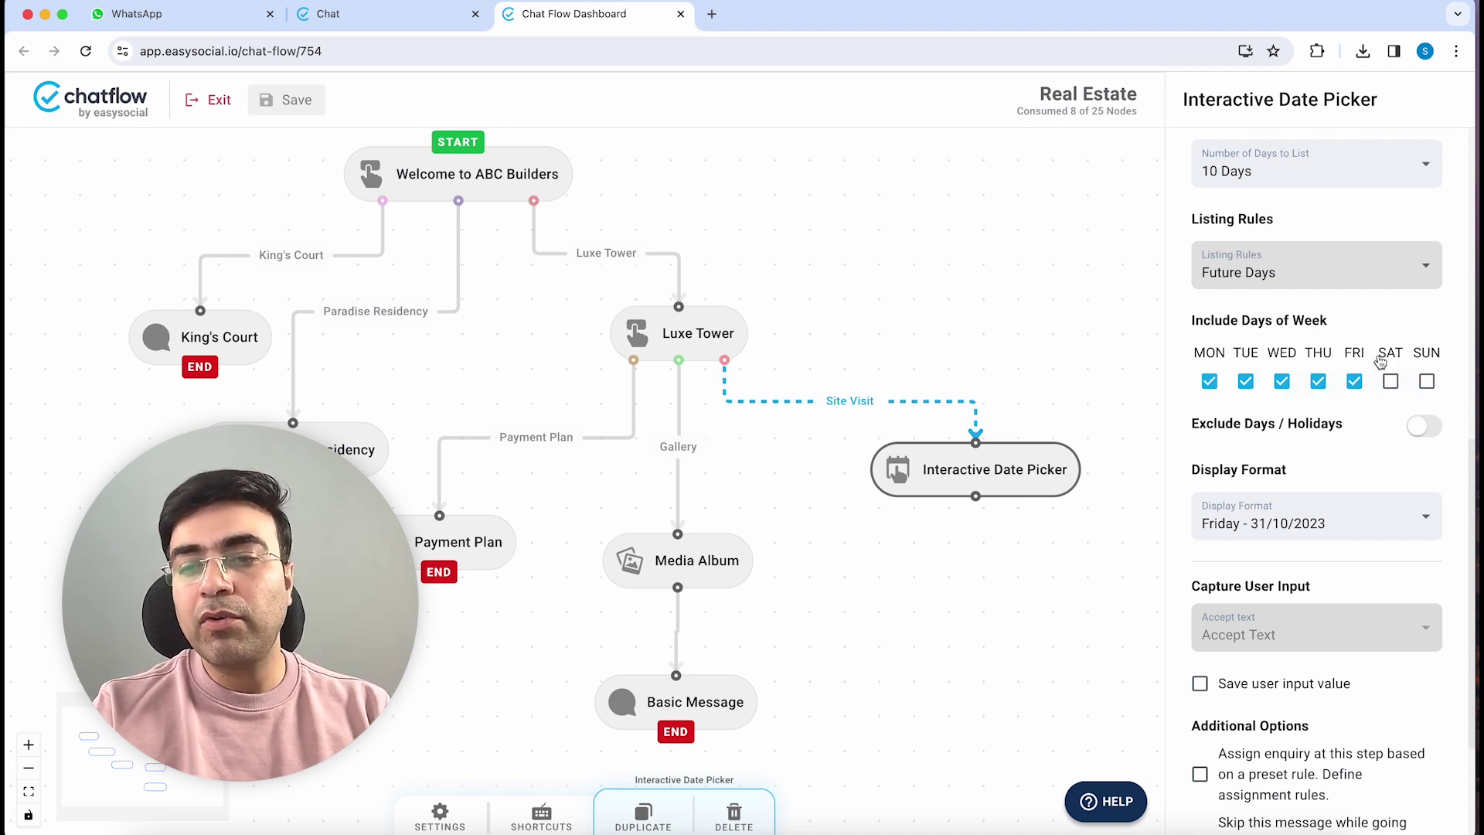
click(1426, 381)
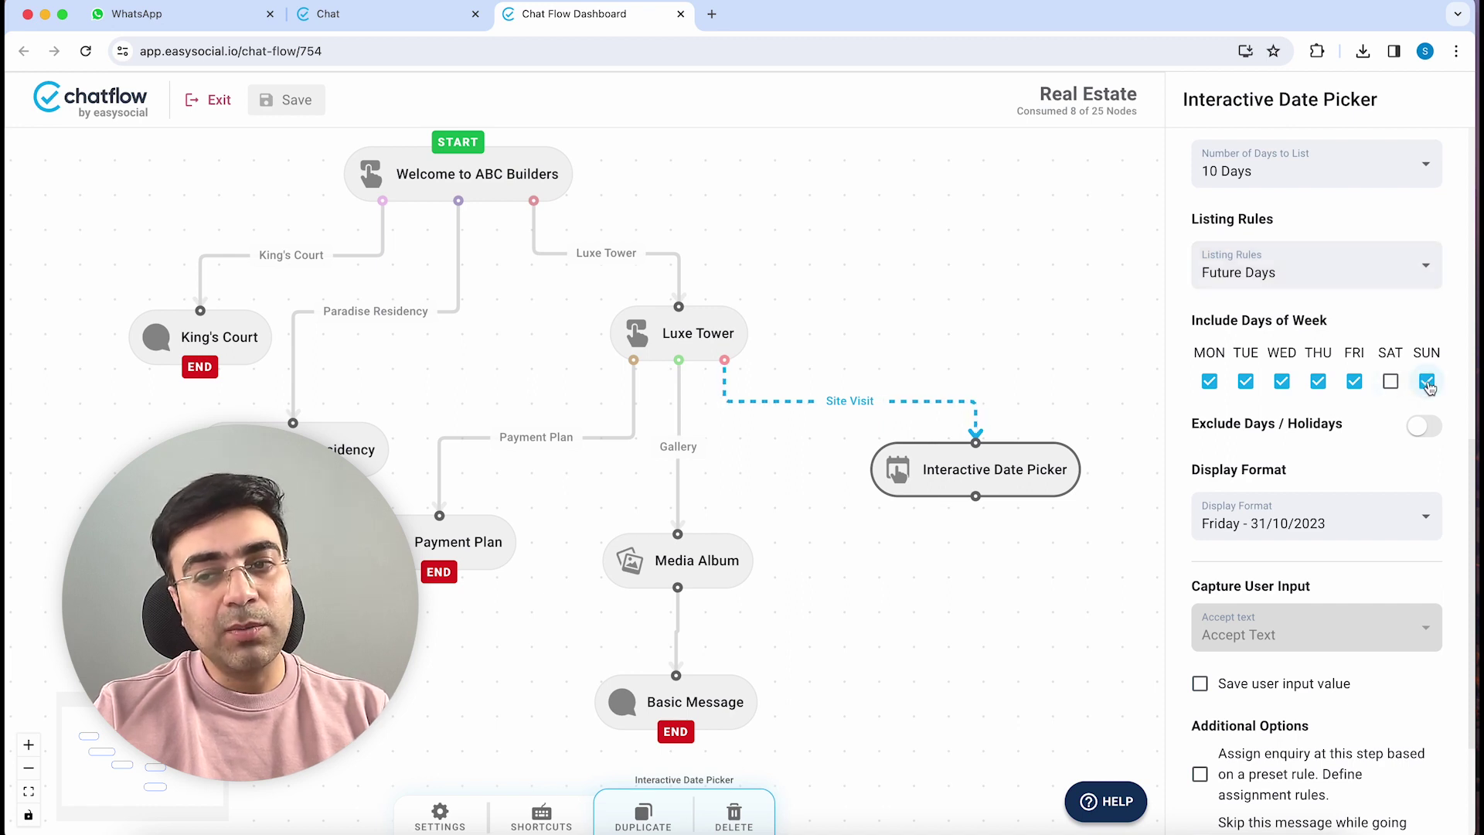
click(1420, 429)
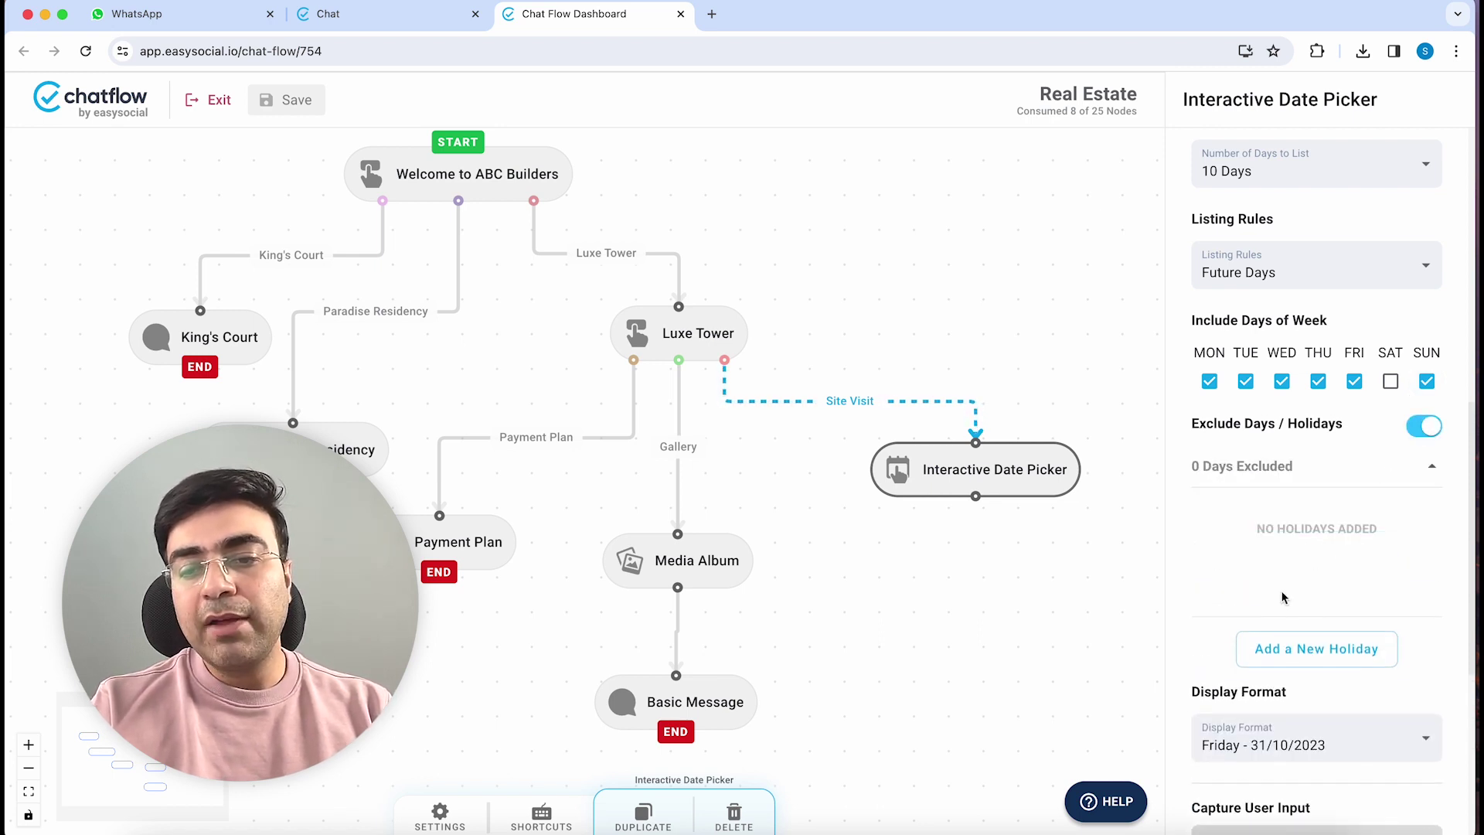
Add an excluded holiday named Christmas on 12/25/2023 to the date picker
click(1268, 648)
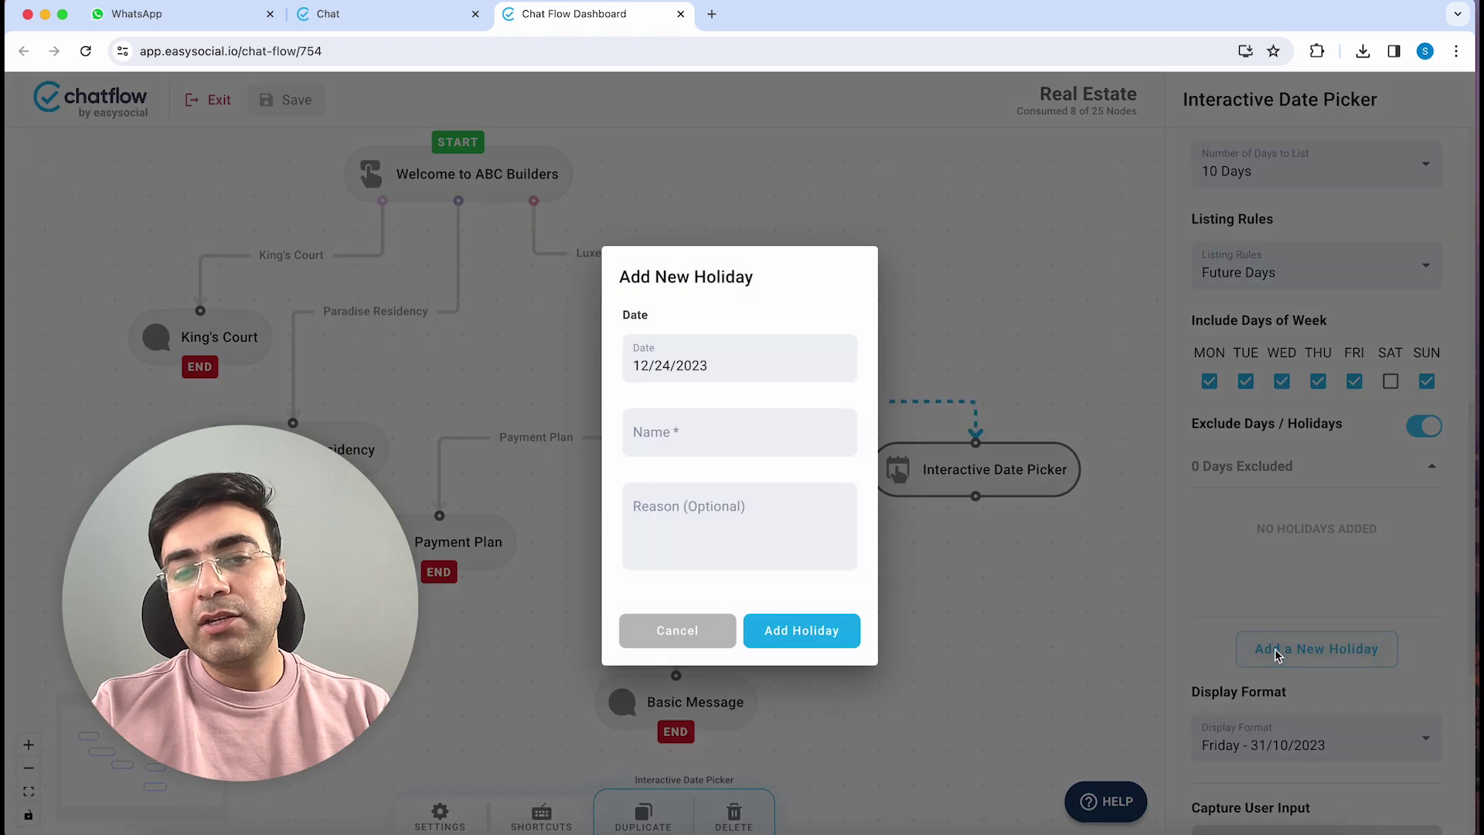
click(692, 364)
click(670, 562)
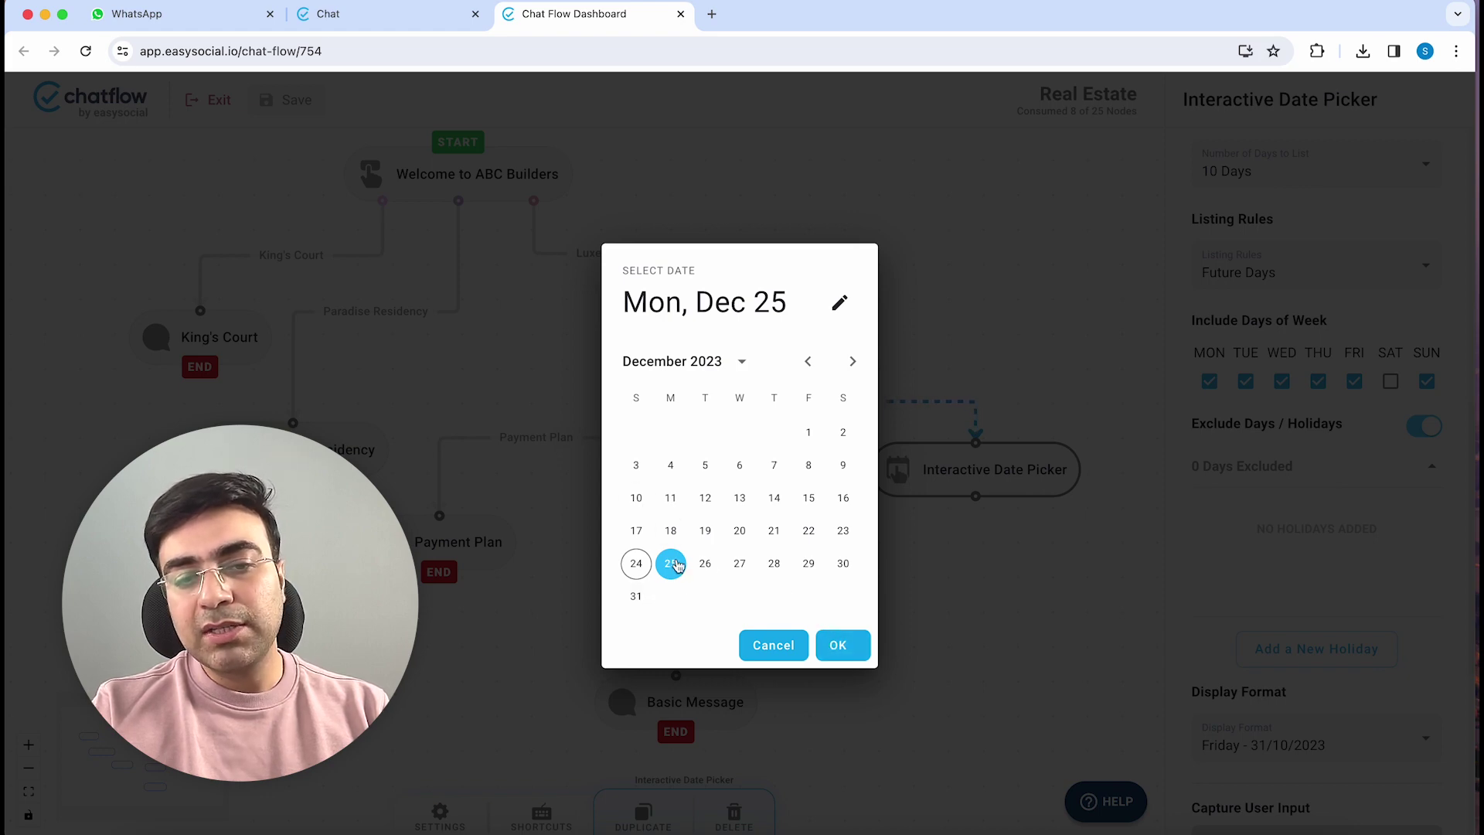
click(853, 647)
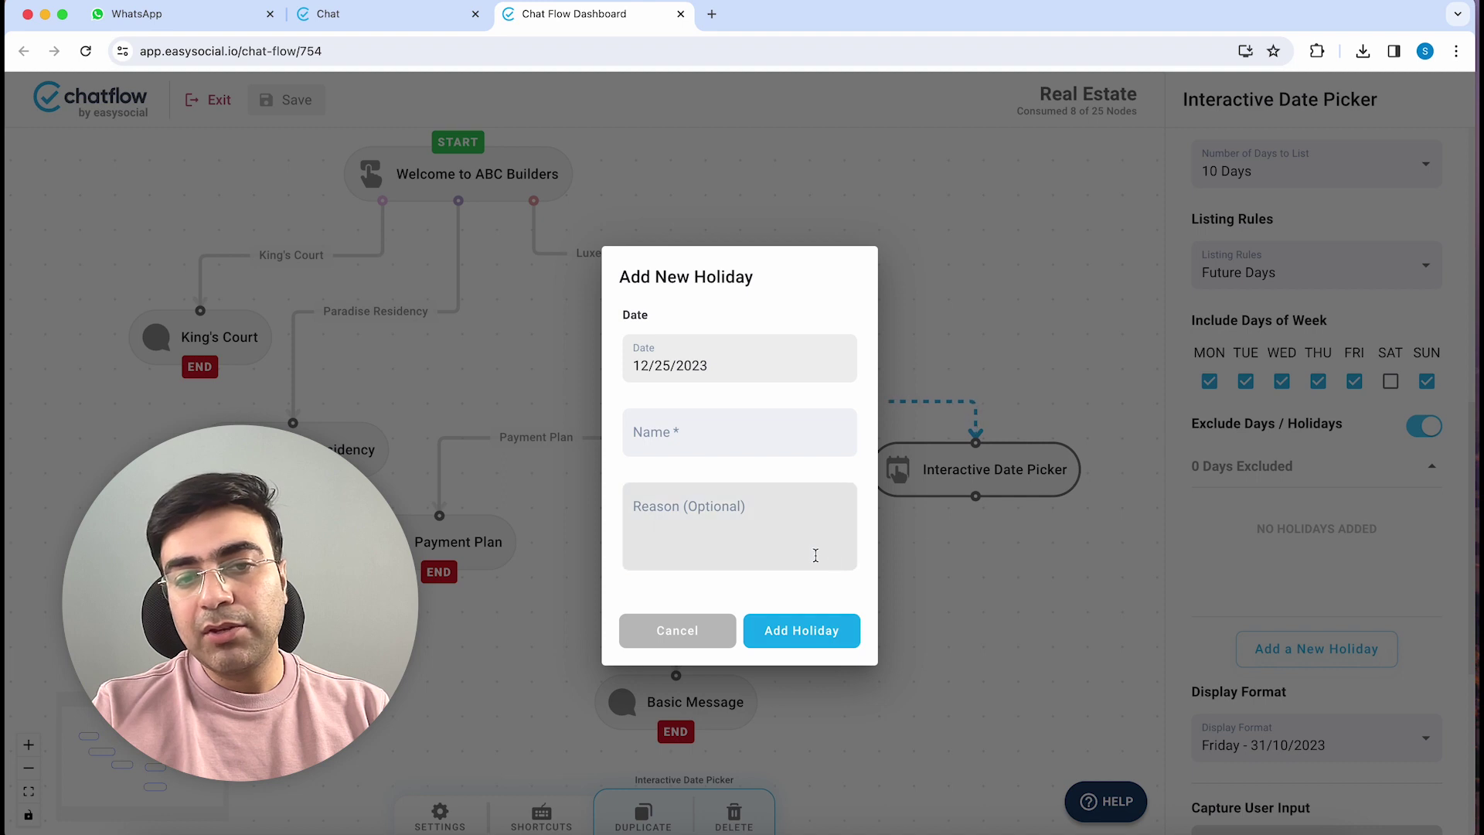
click(727, 438)
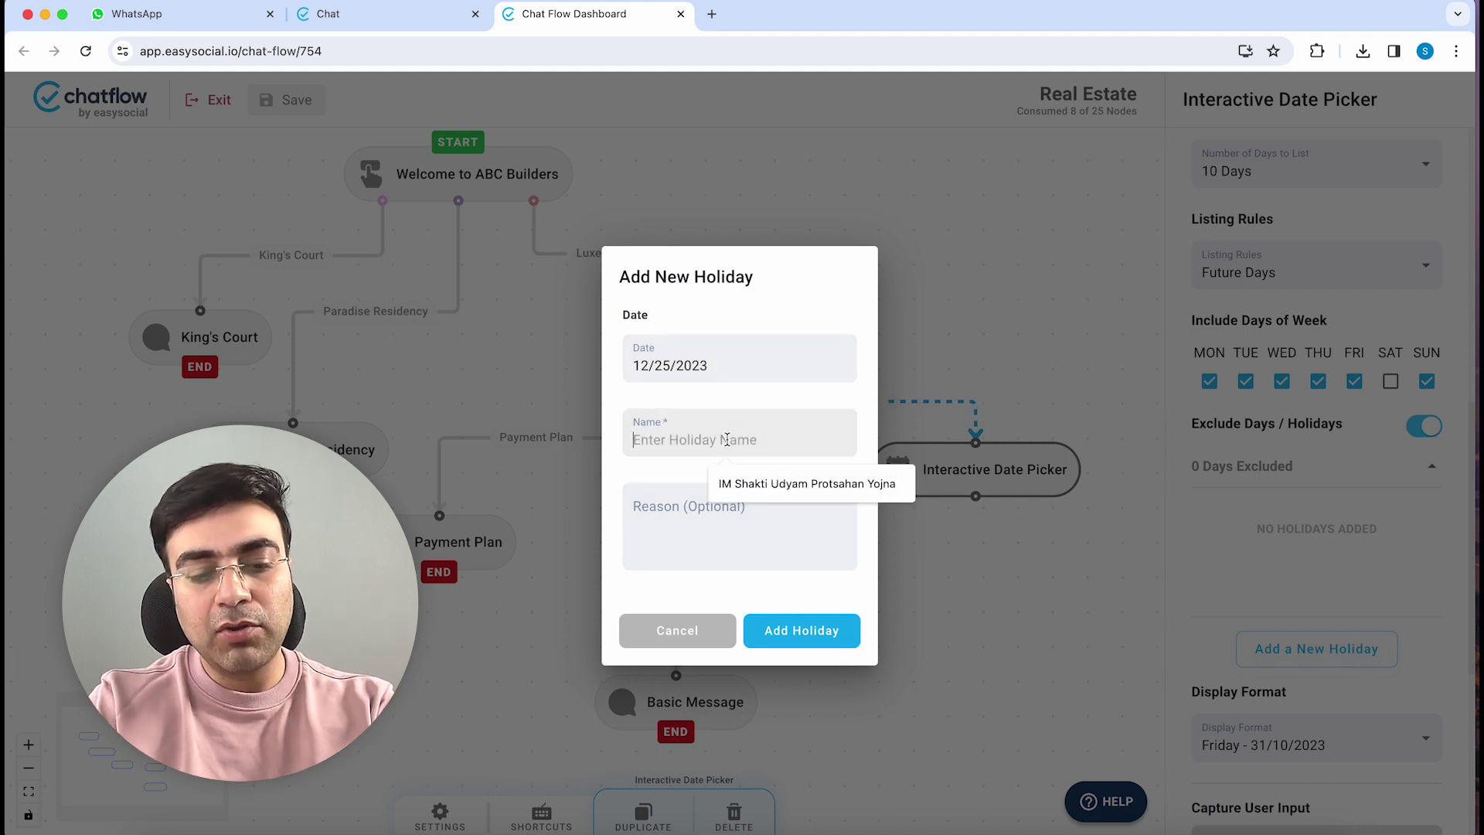
text(Ch)
key(BackSpace)
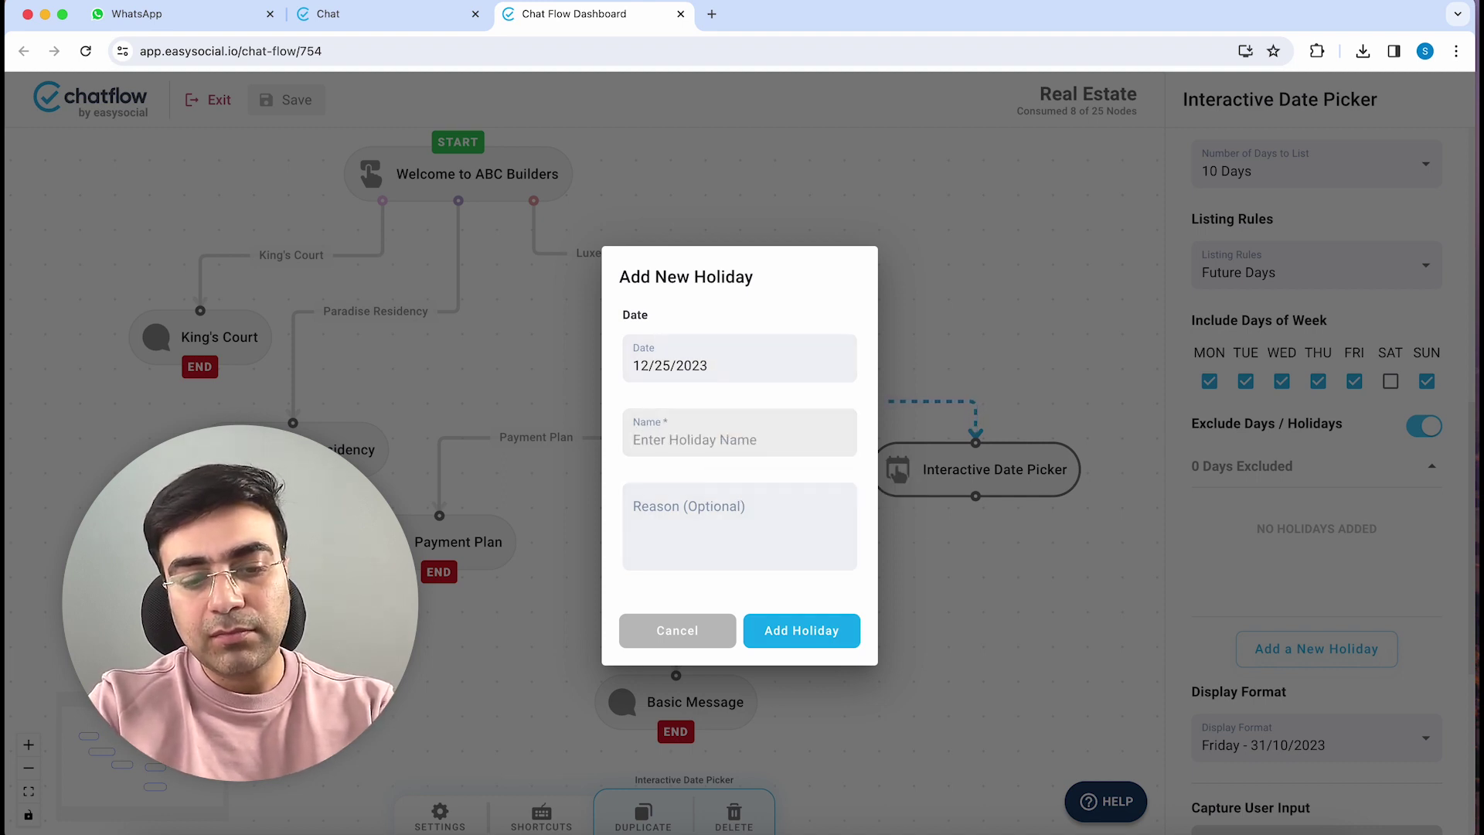
text(Christmas)
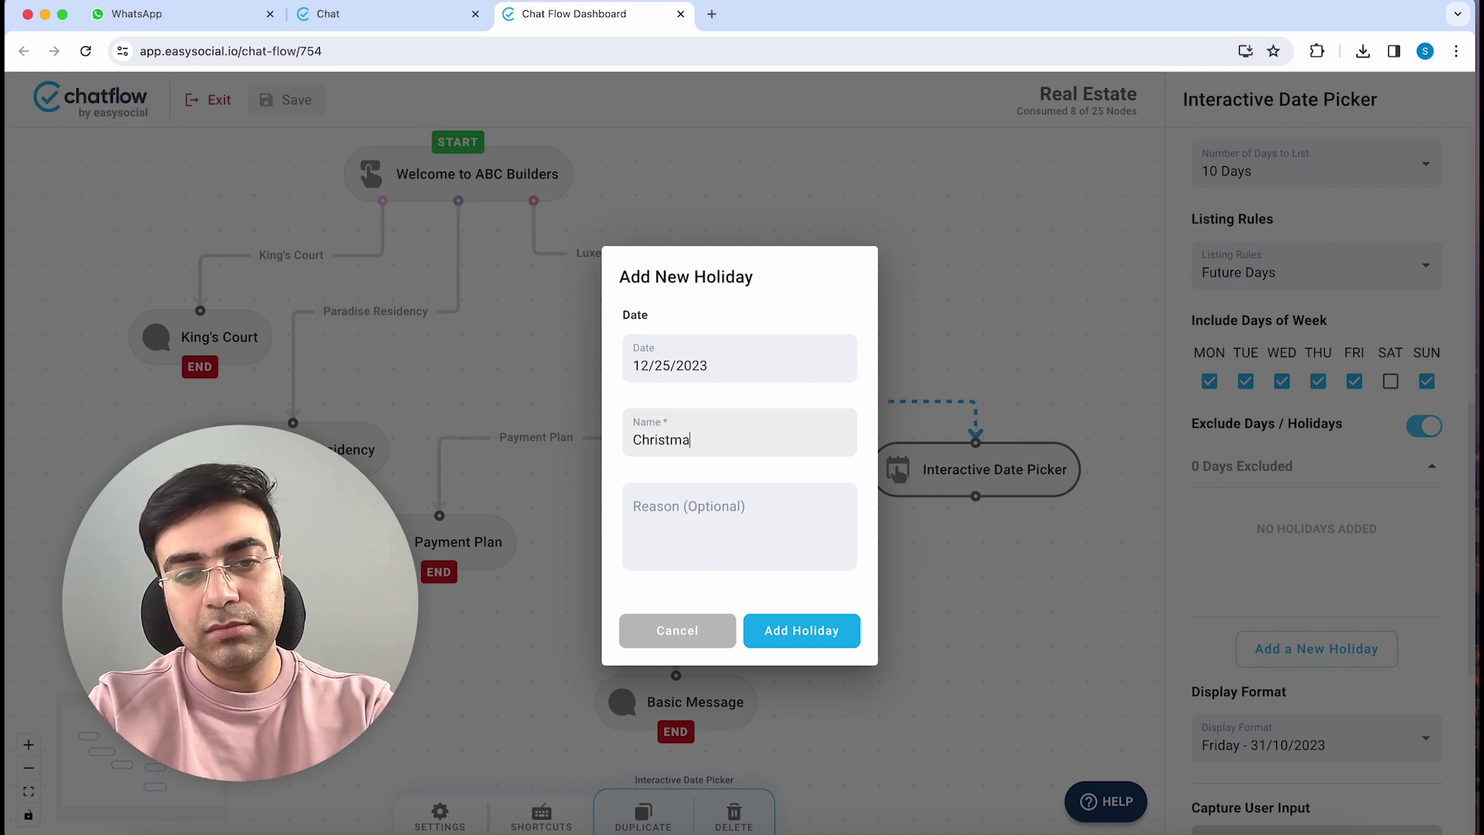
click(819, 632)
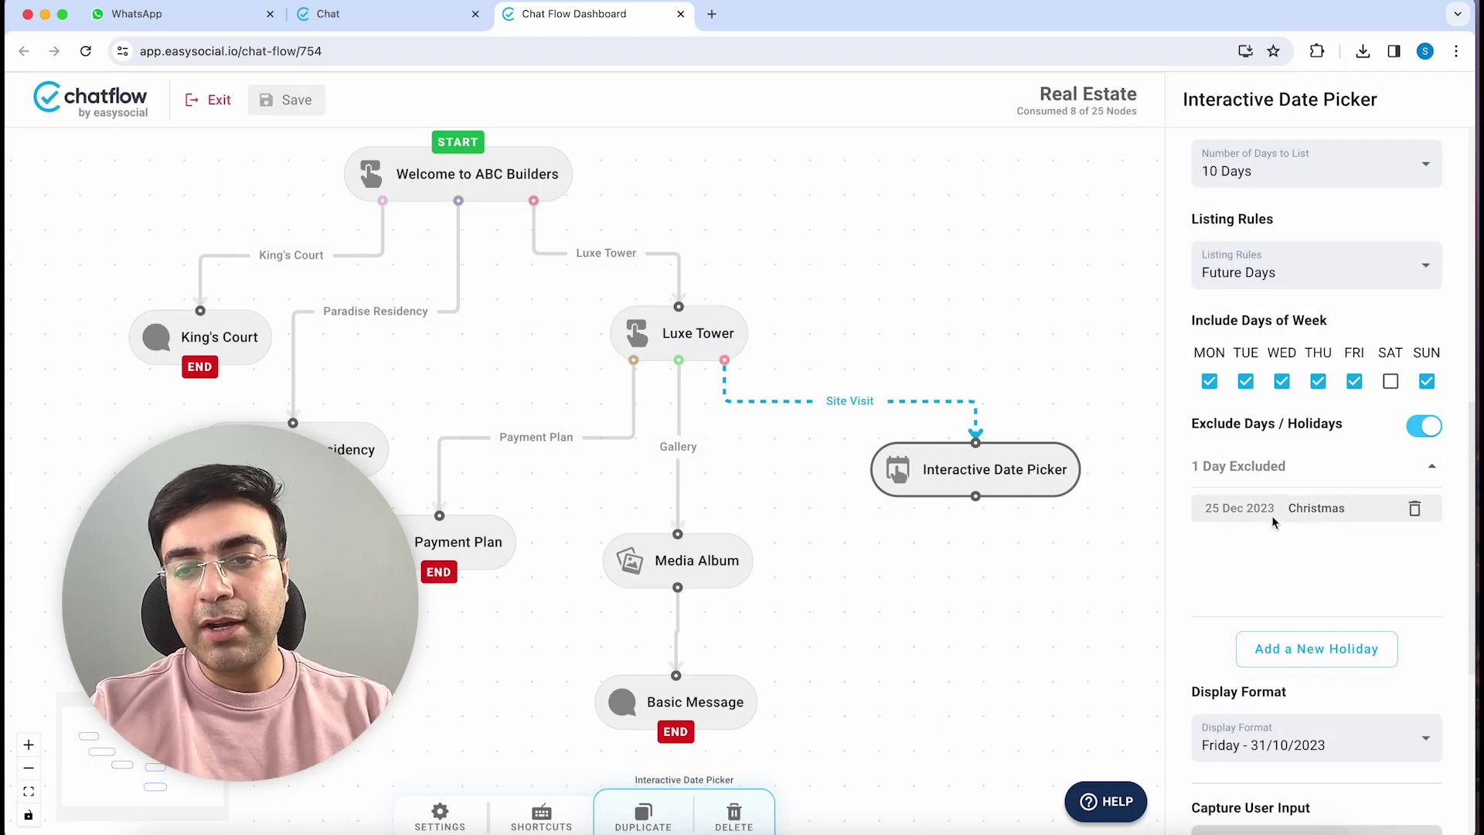
Set the date picker's display format to 'Friday - 31 Oct 2023'
scroll(1236, 495, down, 3)
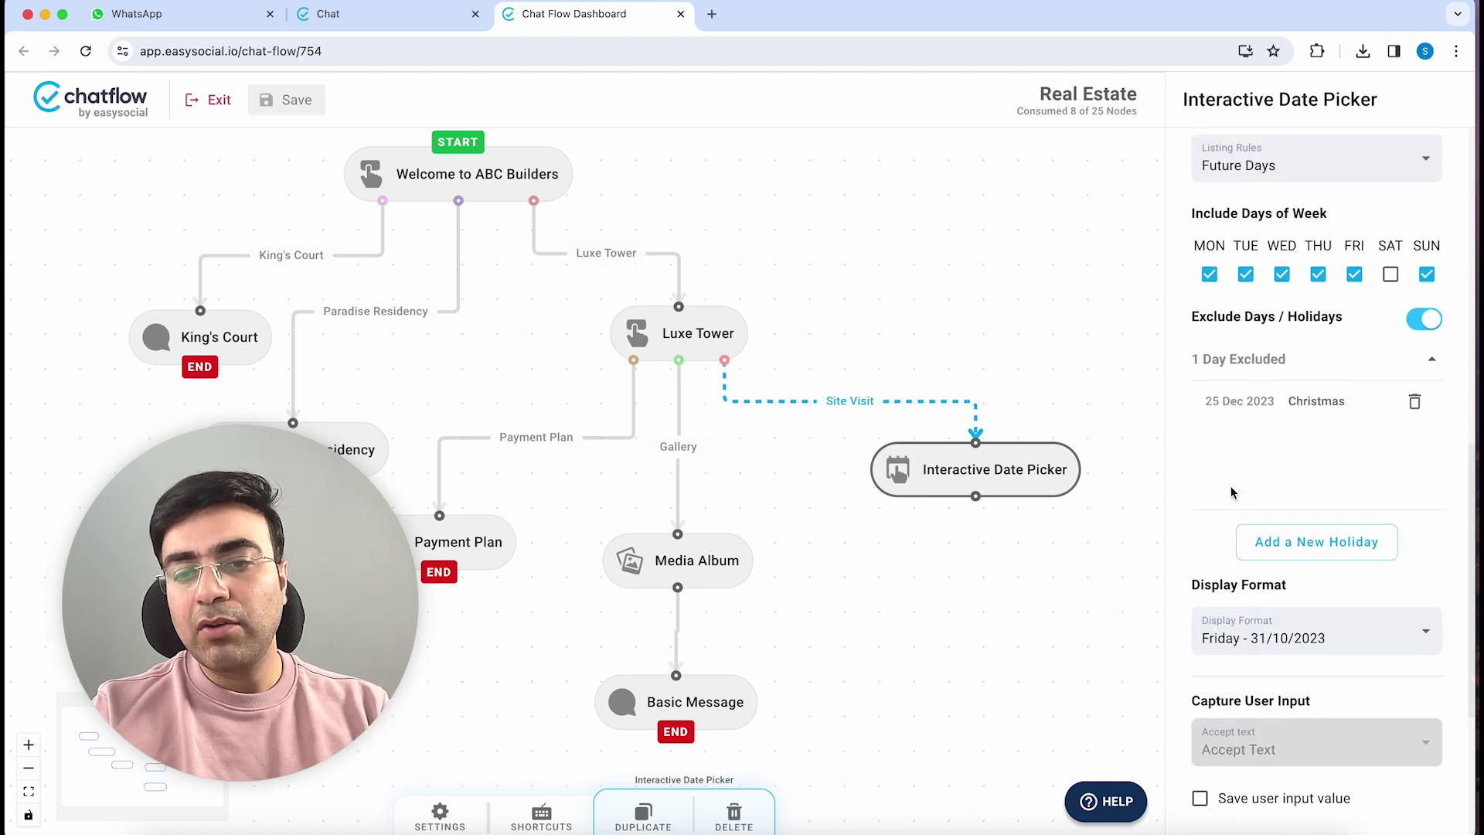
scroll(1231, 492, down, 2)
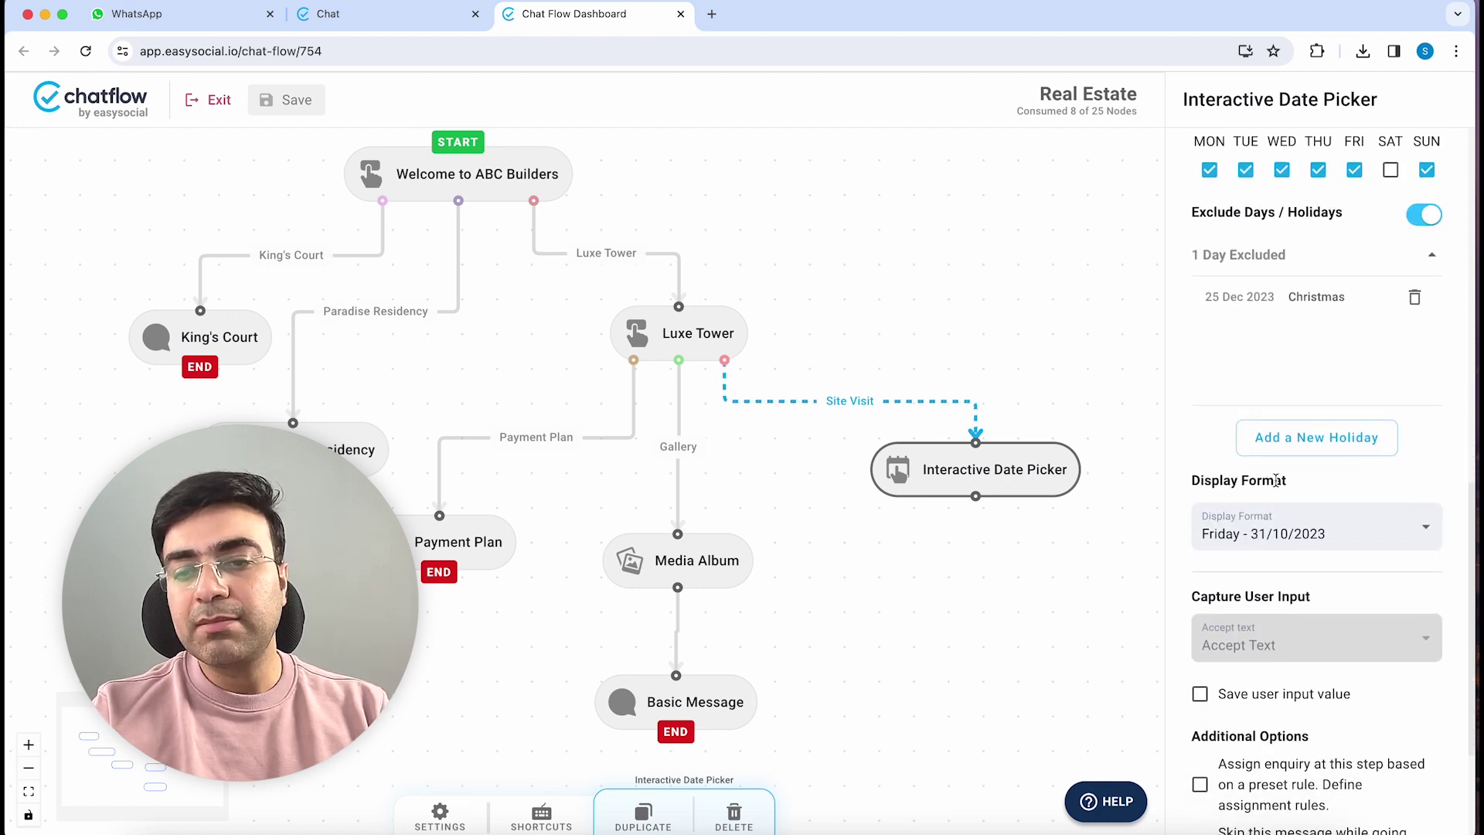
click(1276, 530)
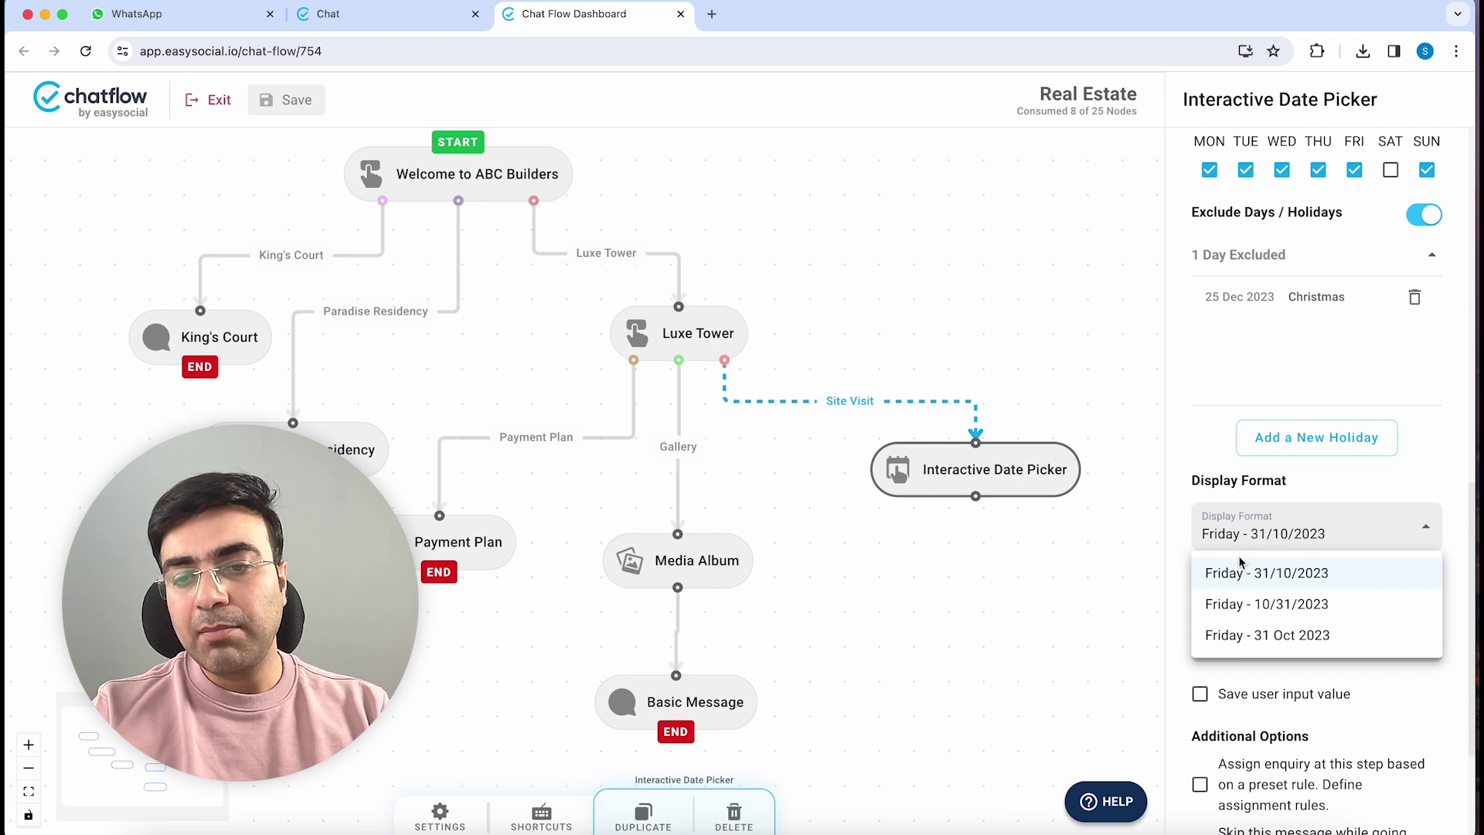
click(1262, 638)
Save the user's chosen date to a newly created Appointment Date lead data field
scroll(1283, 591, down, 1)
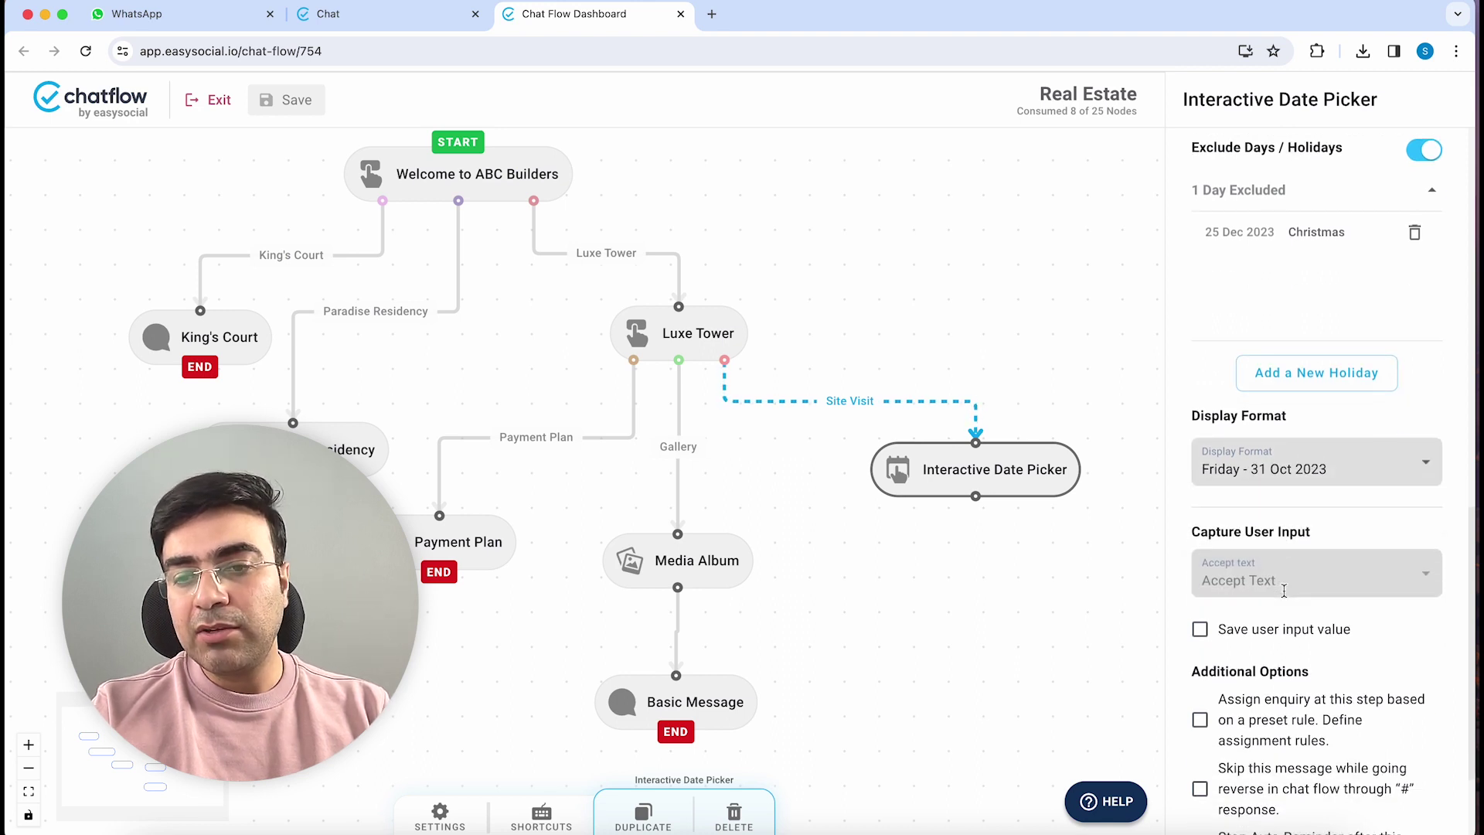
scroll(1285, 592, up, 1)
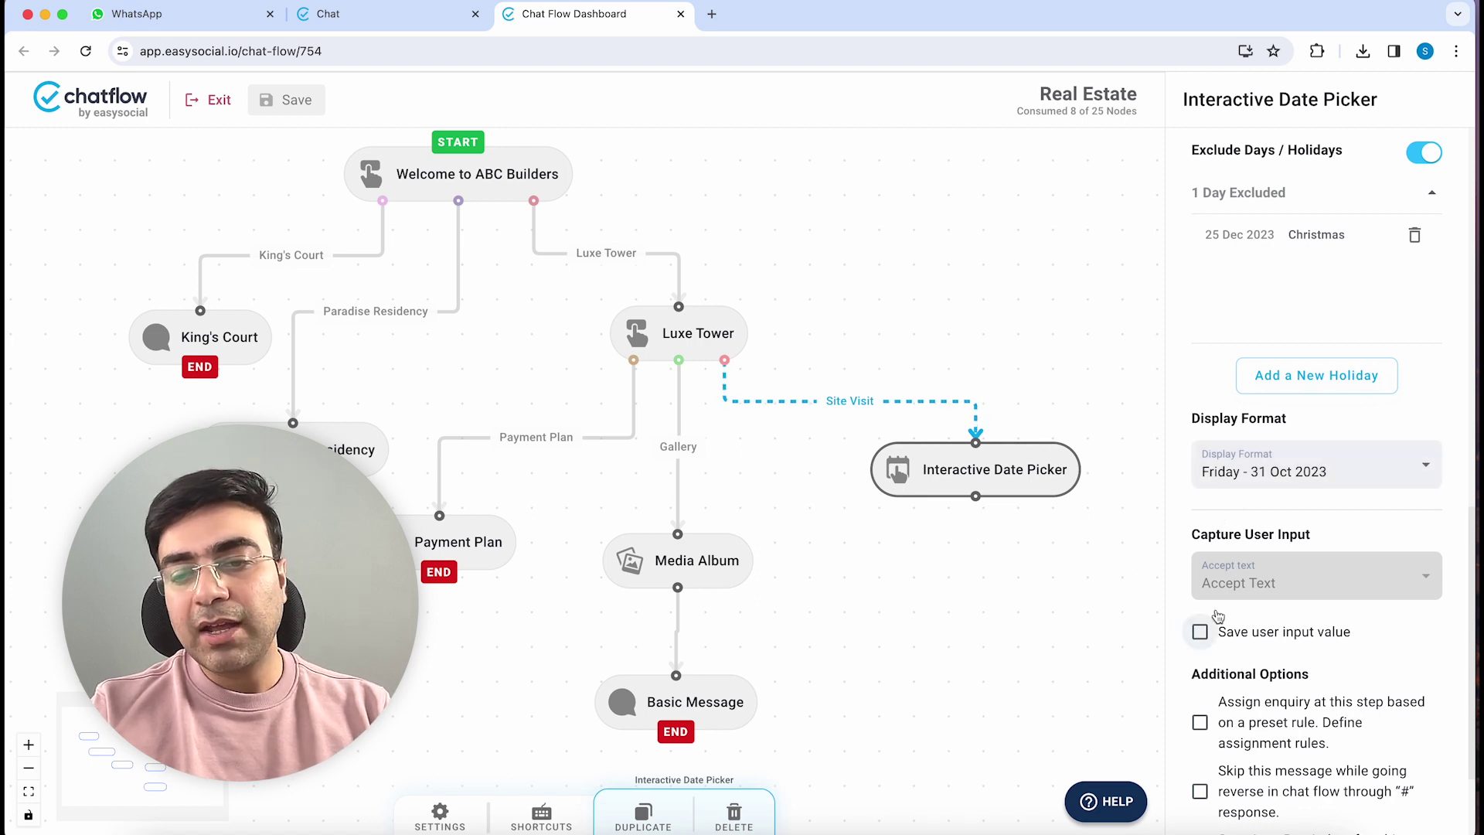
click(1201, 630)
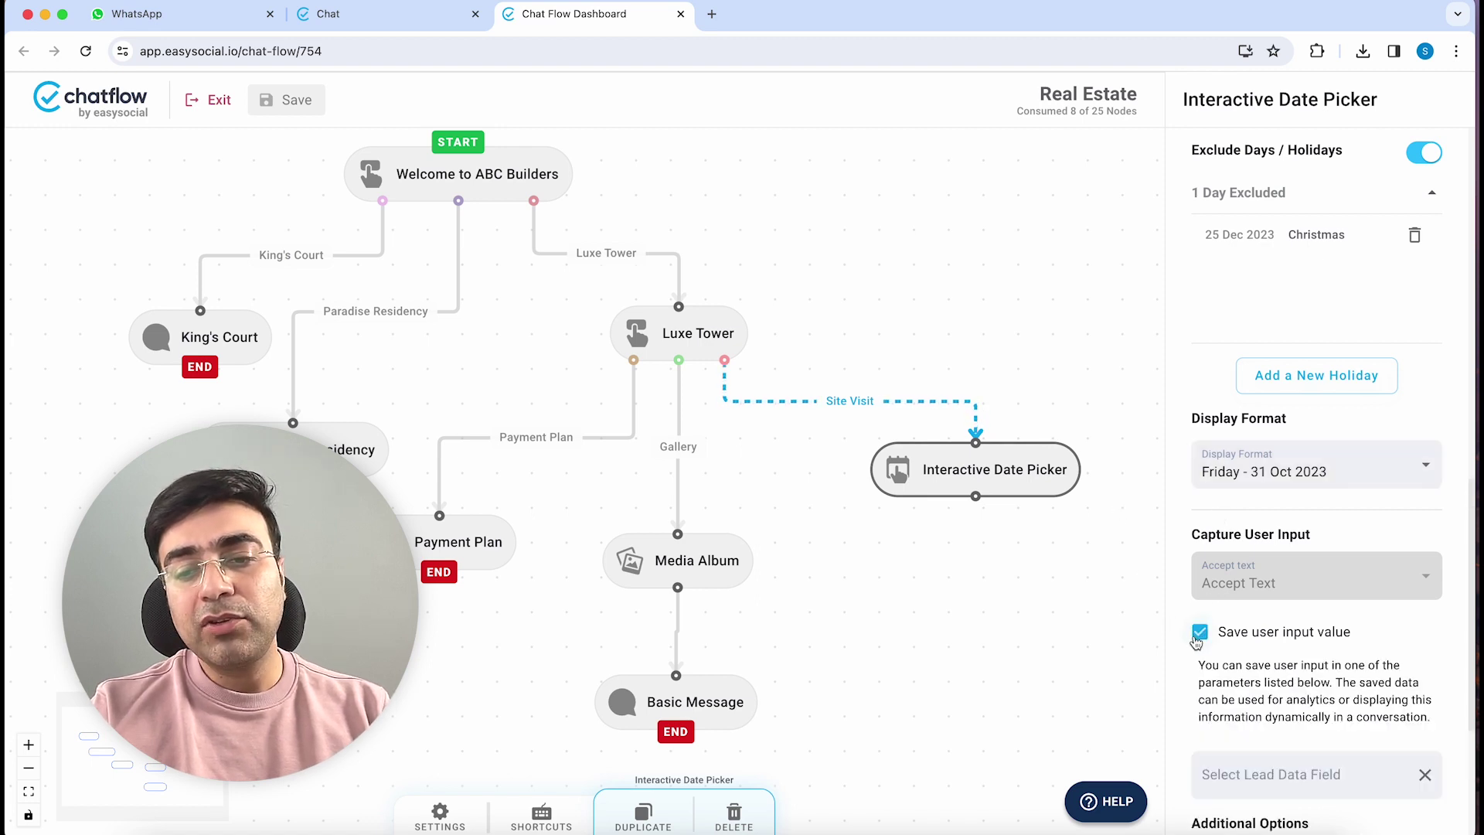
scroll(1274, 611, down, 2)
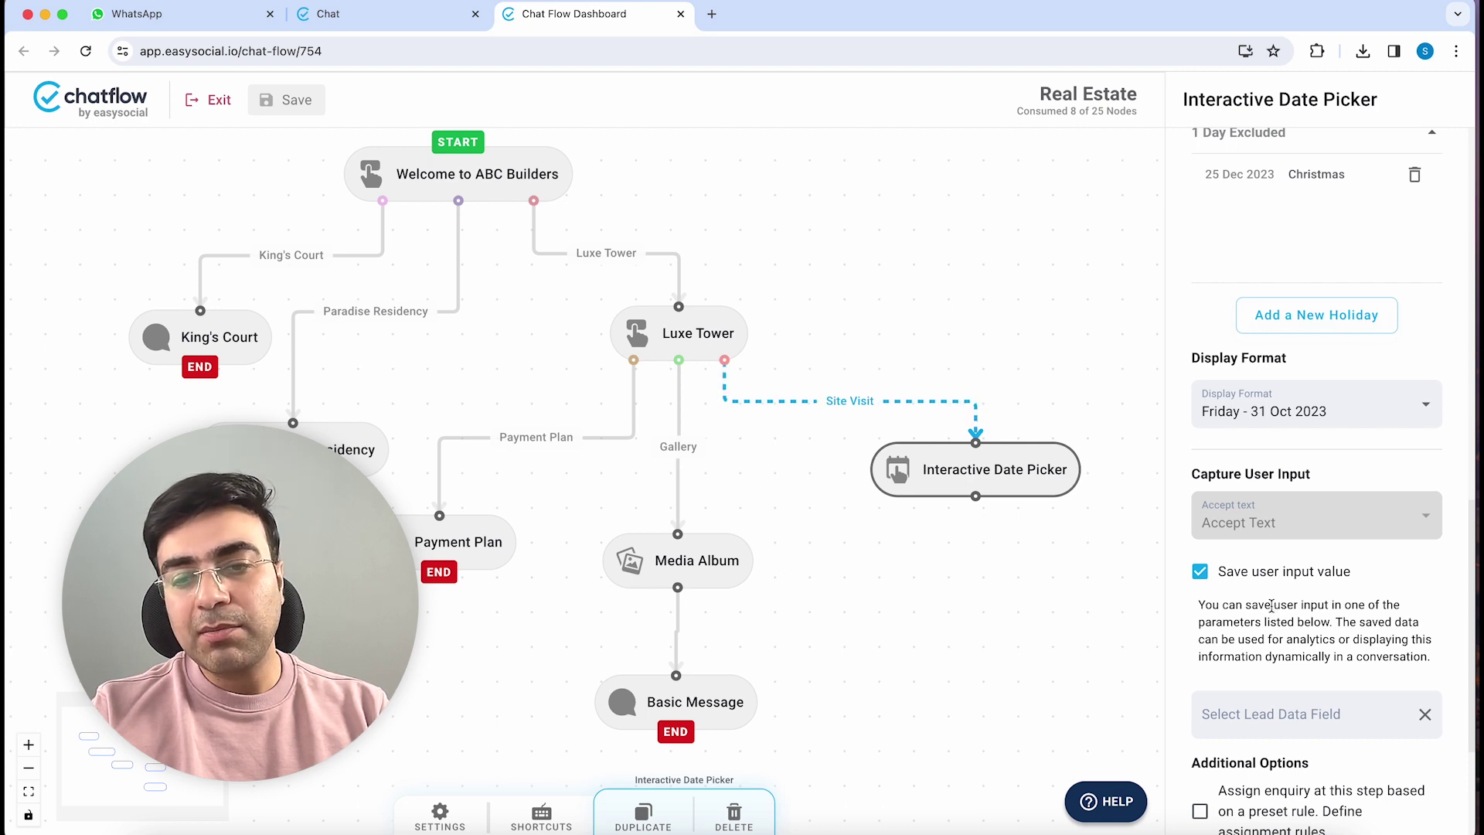
click(1297, 715)
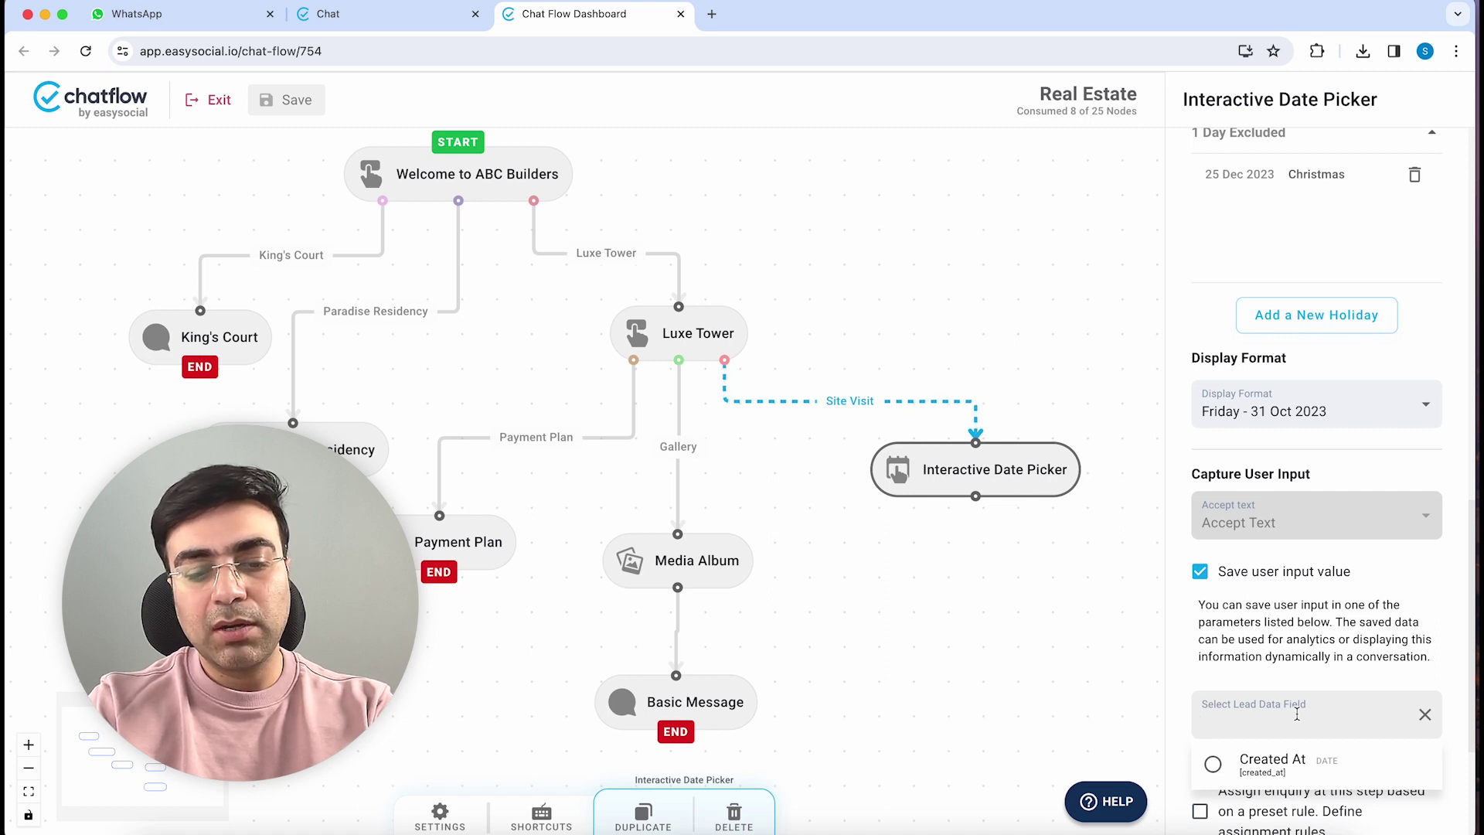
text(Appointme)
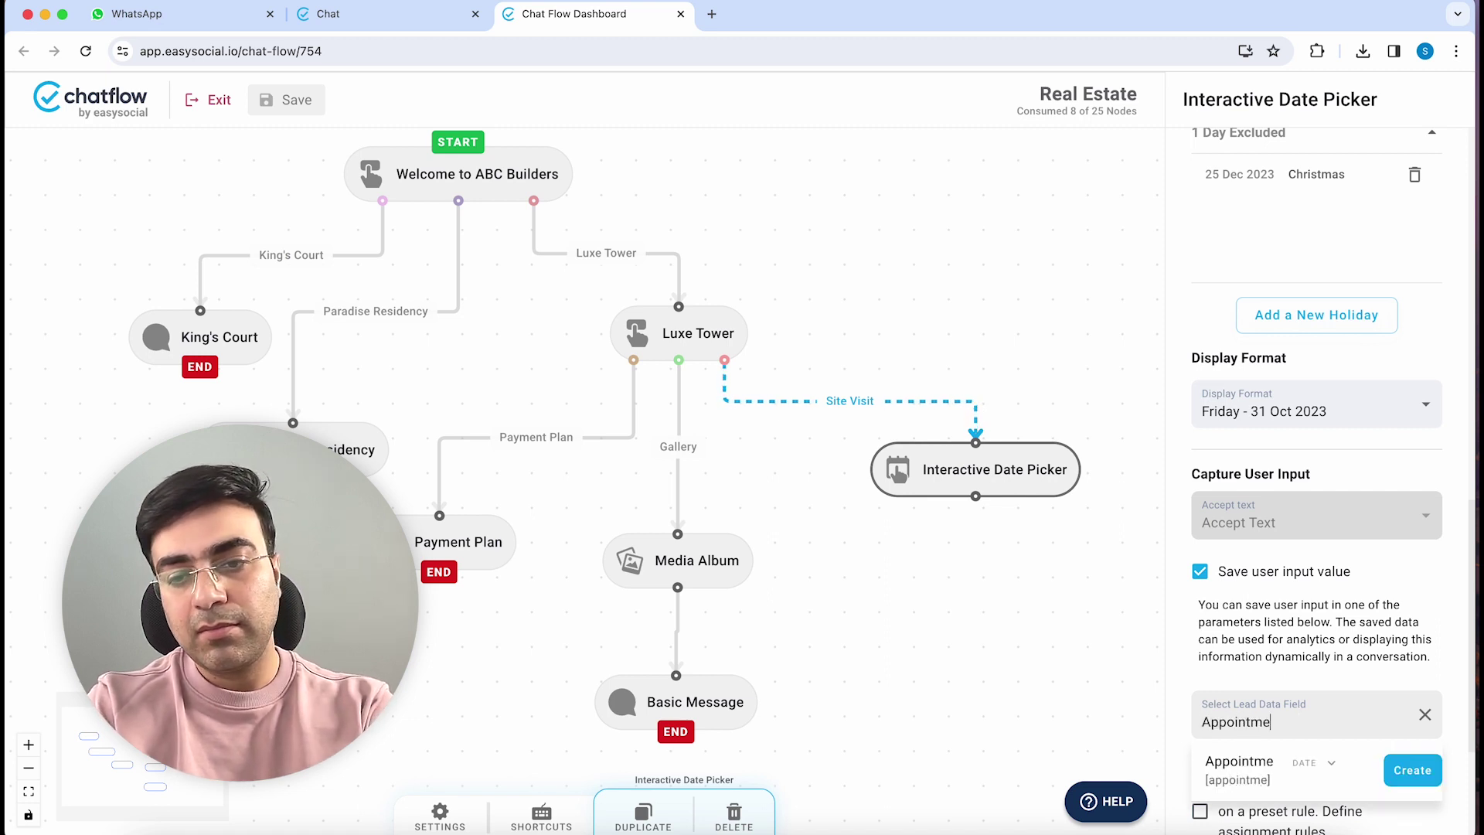
text(nt Date)
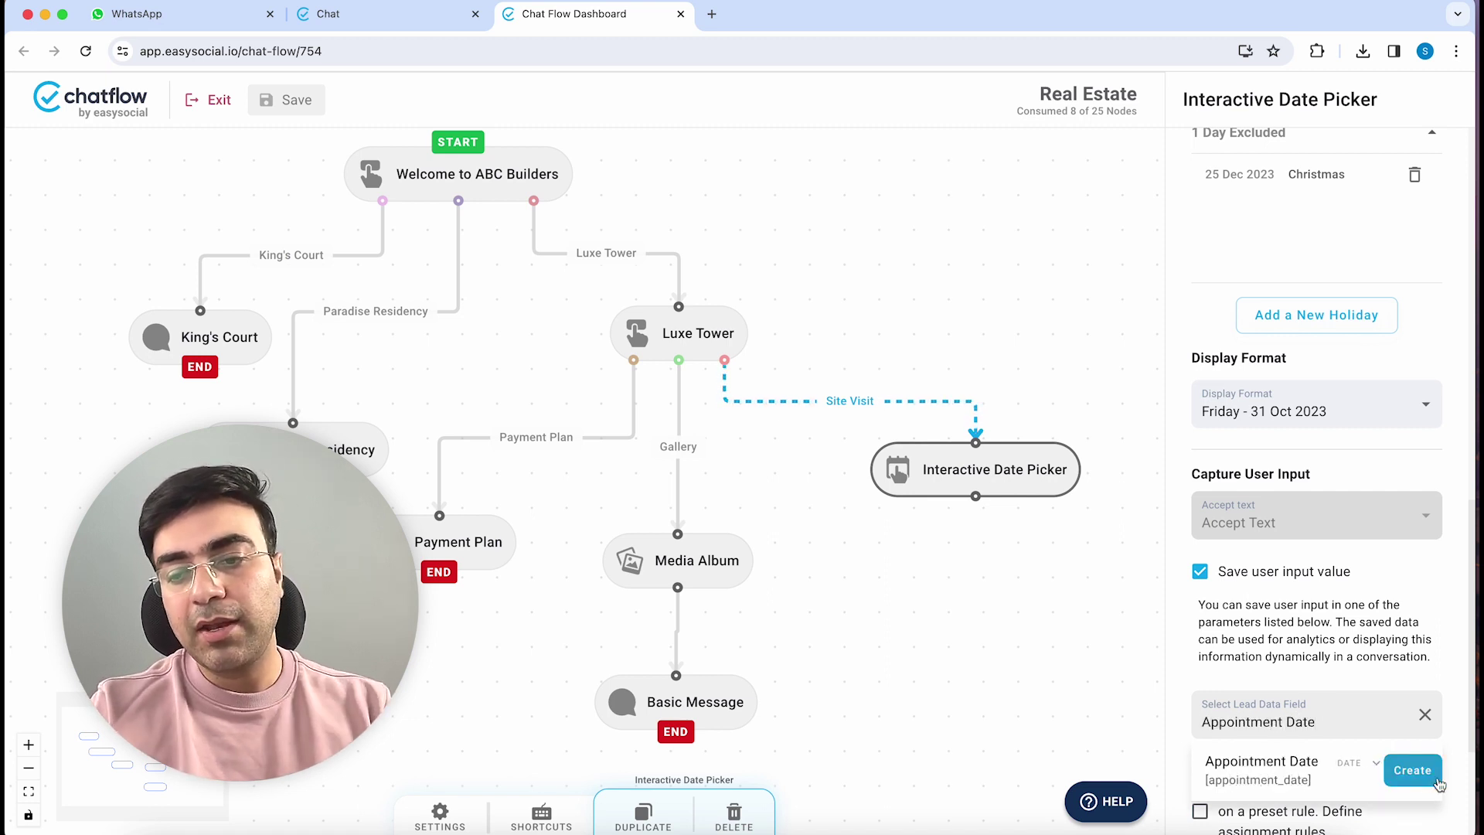
click(1412, 771)
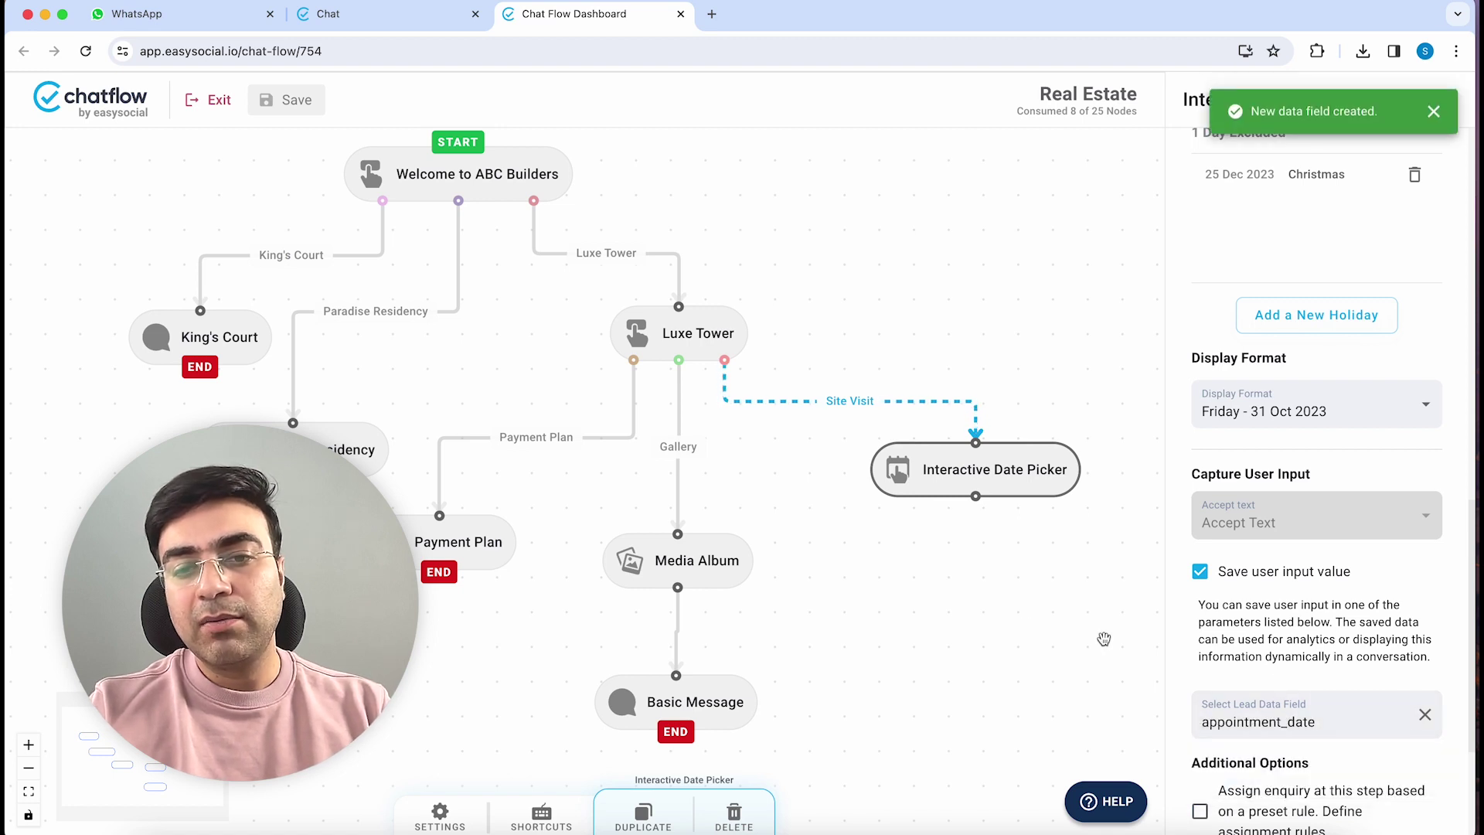
Add a Basic Message node below the date picker and connect the date picker to it
click(1020, 624)
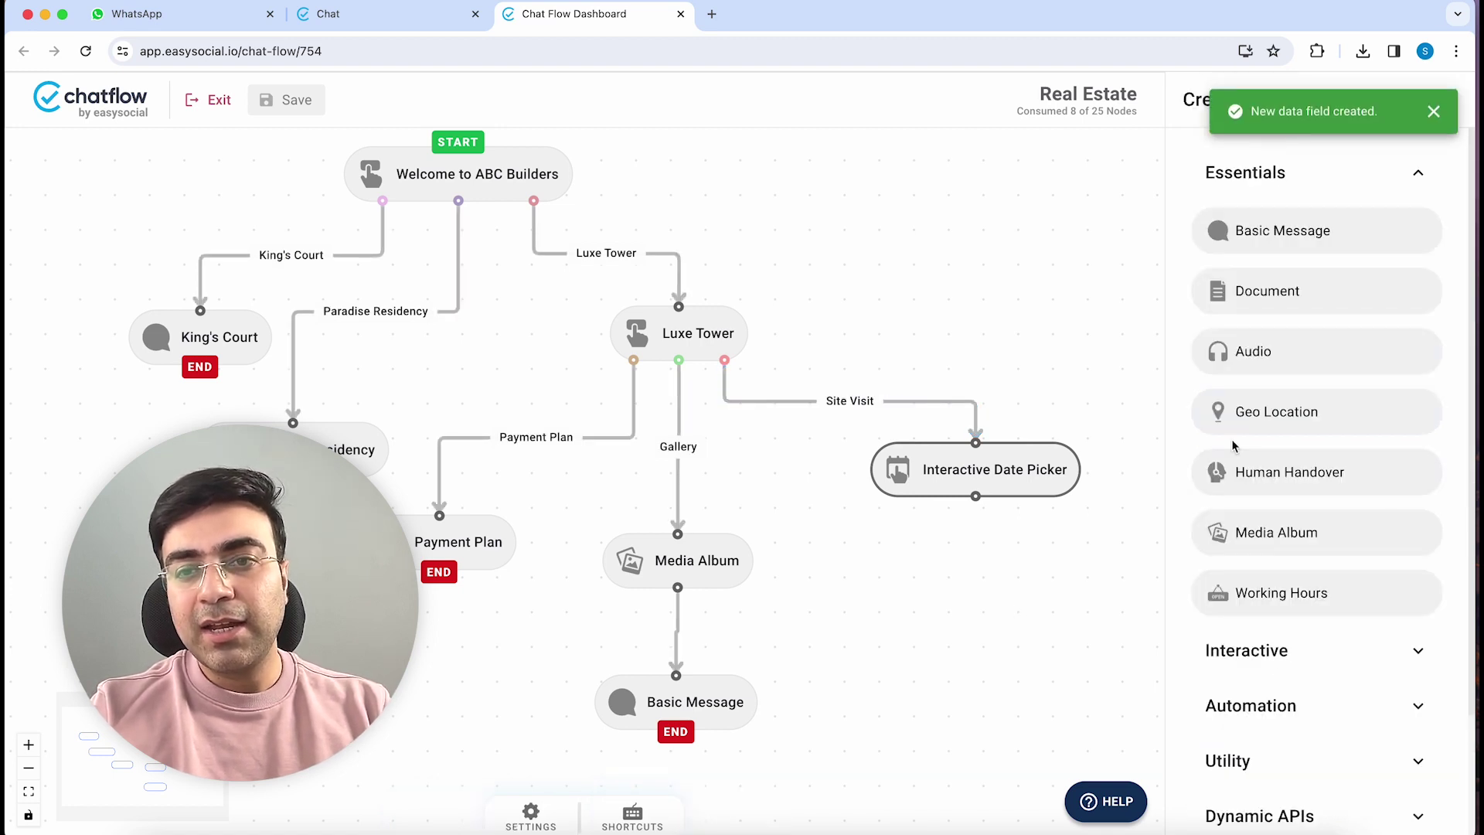
drag(1288, 232, 1055, 599)
drag(975, 495, 953, 606)
Write the message 'You have selected the appointment date: [appointment_date]'
click(953, 607)
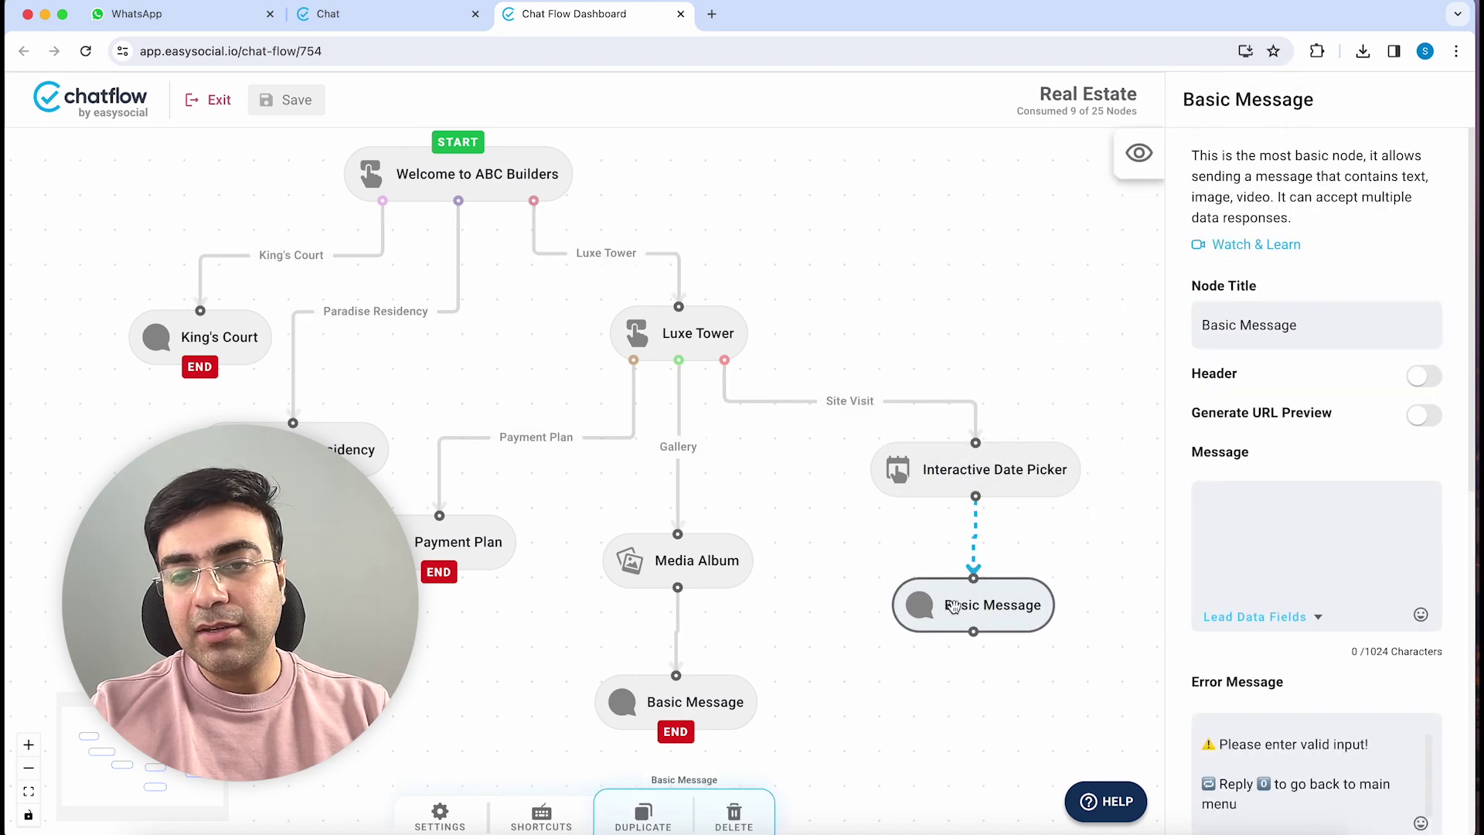
click(1267, 572)
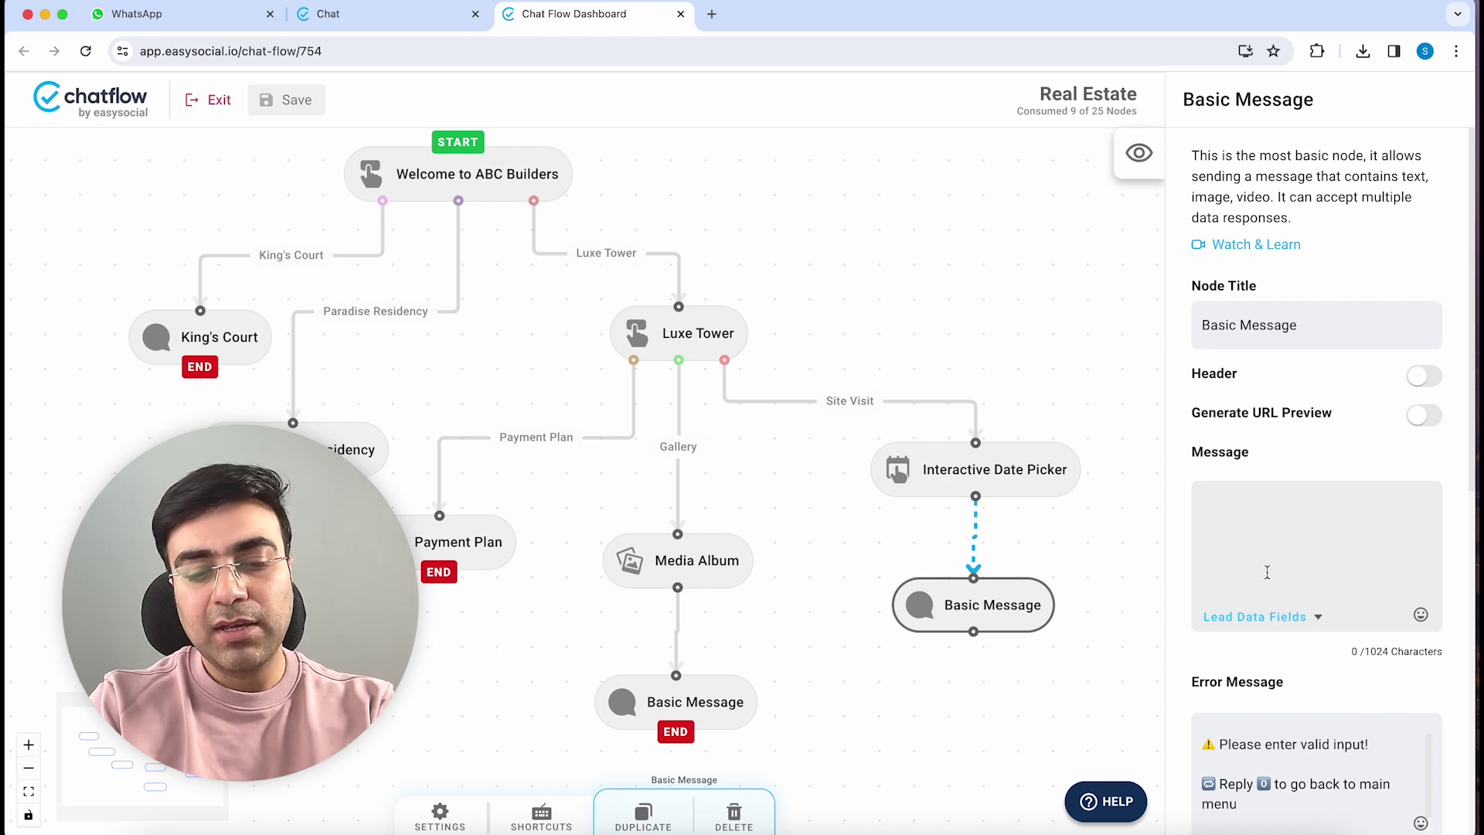
text(You have )
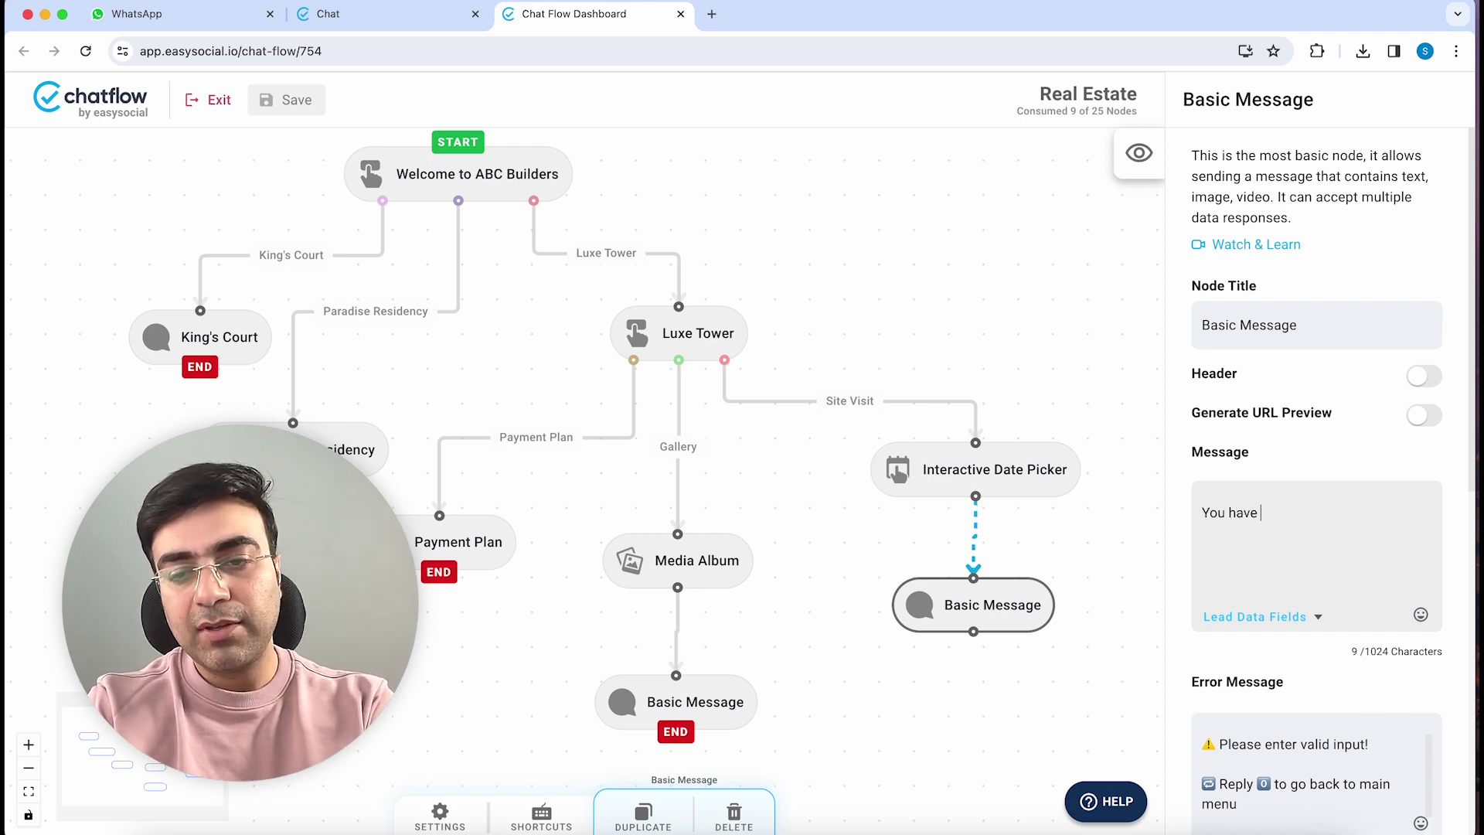
text(selected the )
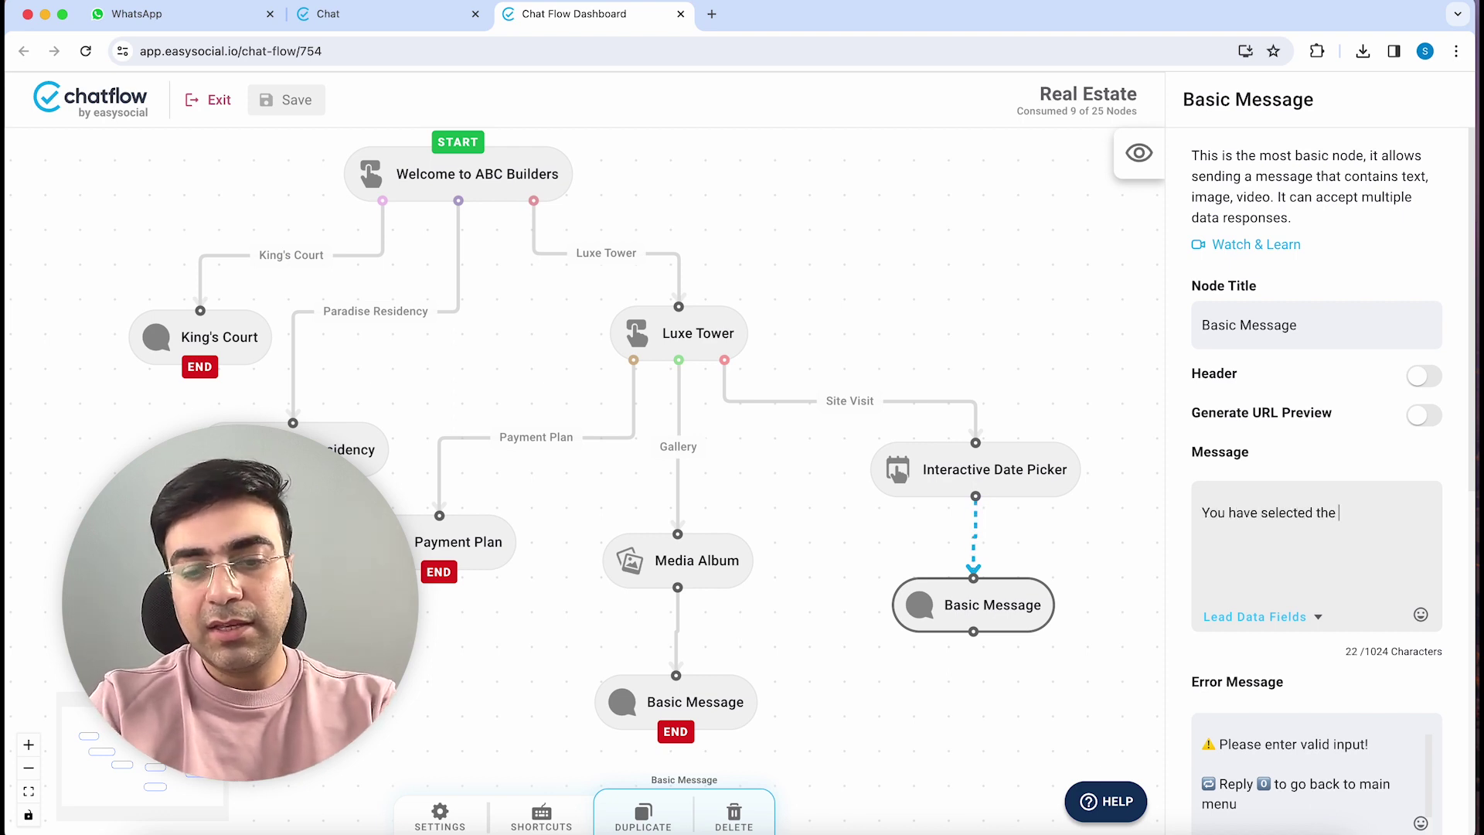
text(appointment date:)
click(1260, 619)
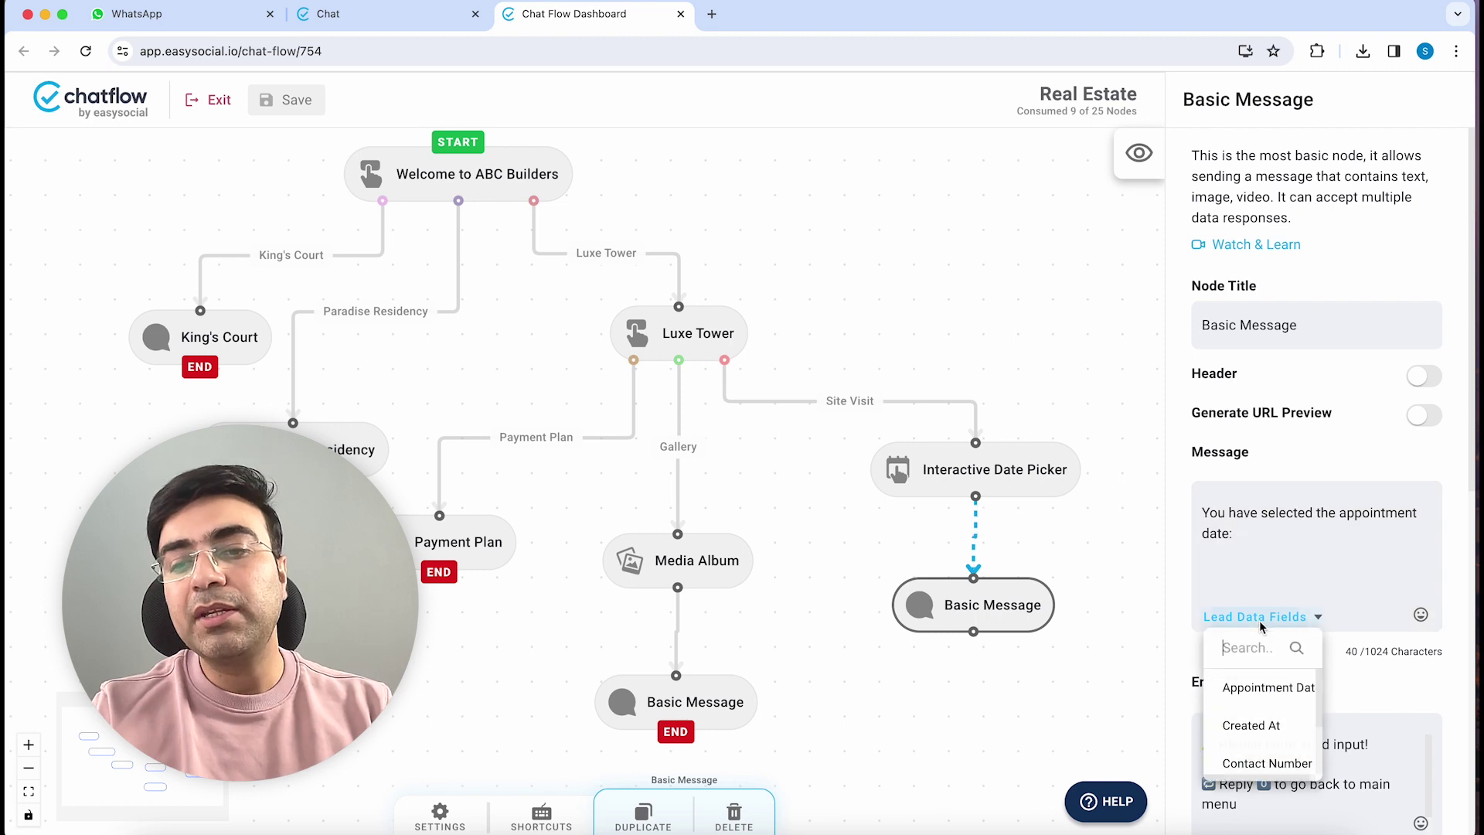
click(1249, 687)
Mark the message as the end node and save the flow
drag(961, 610, 963, 615)
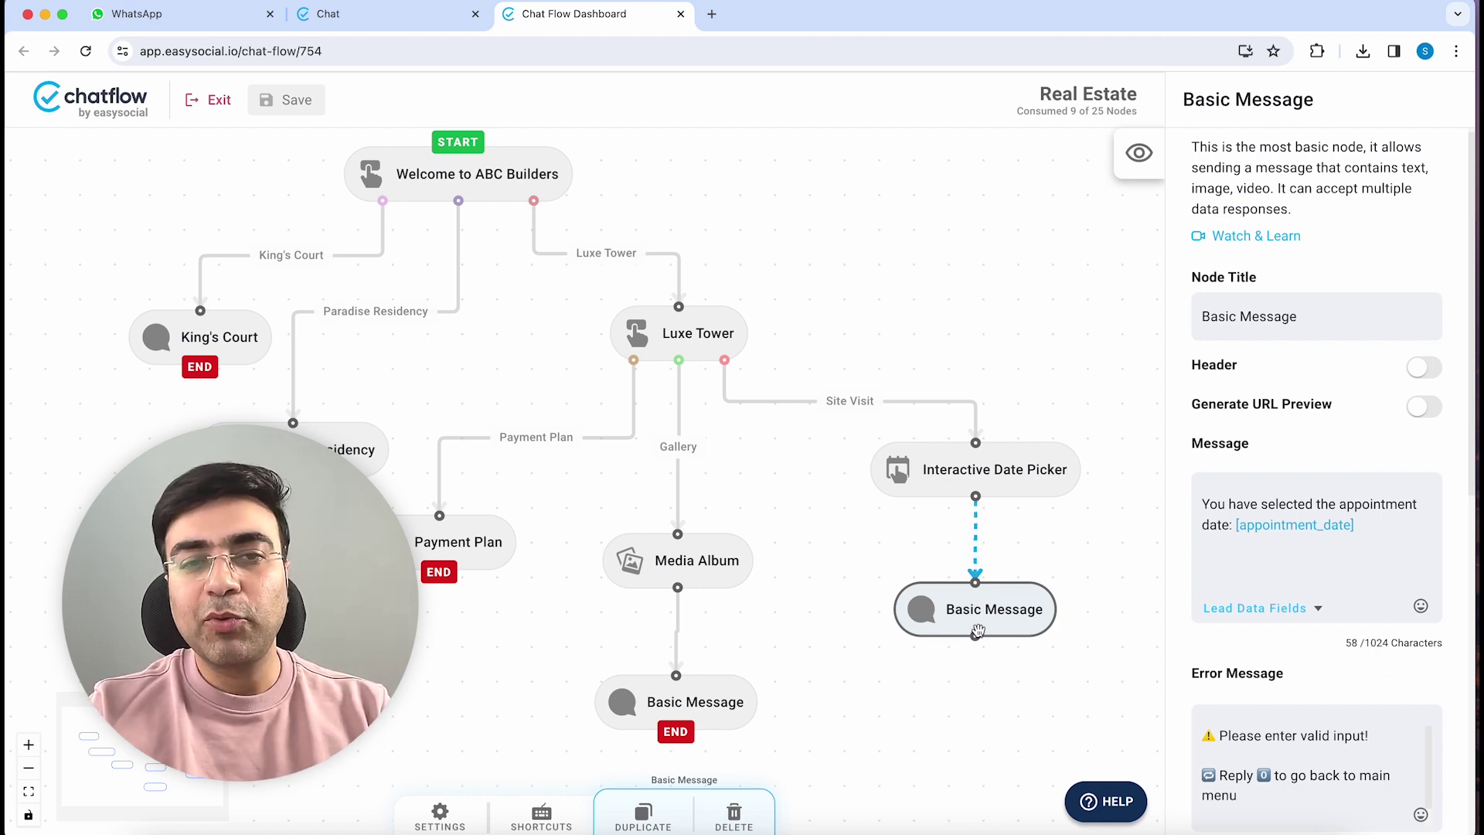
scroll(1290, 456, down, 10)
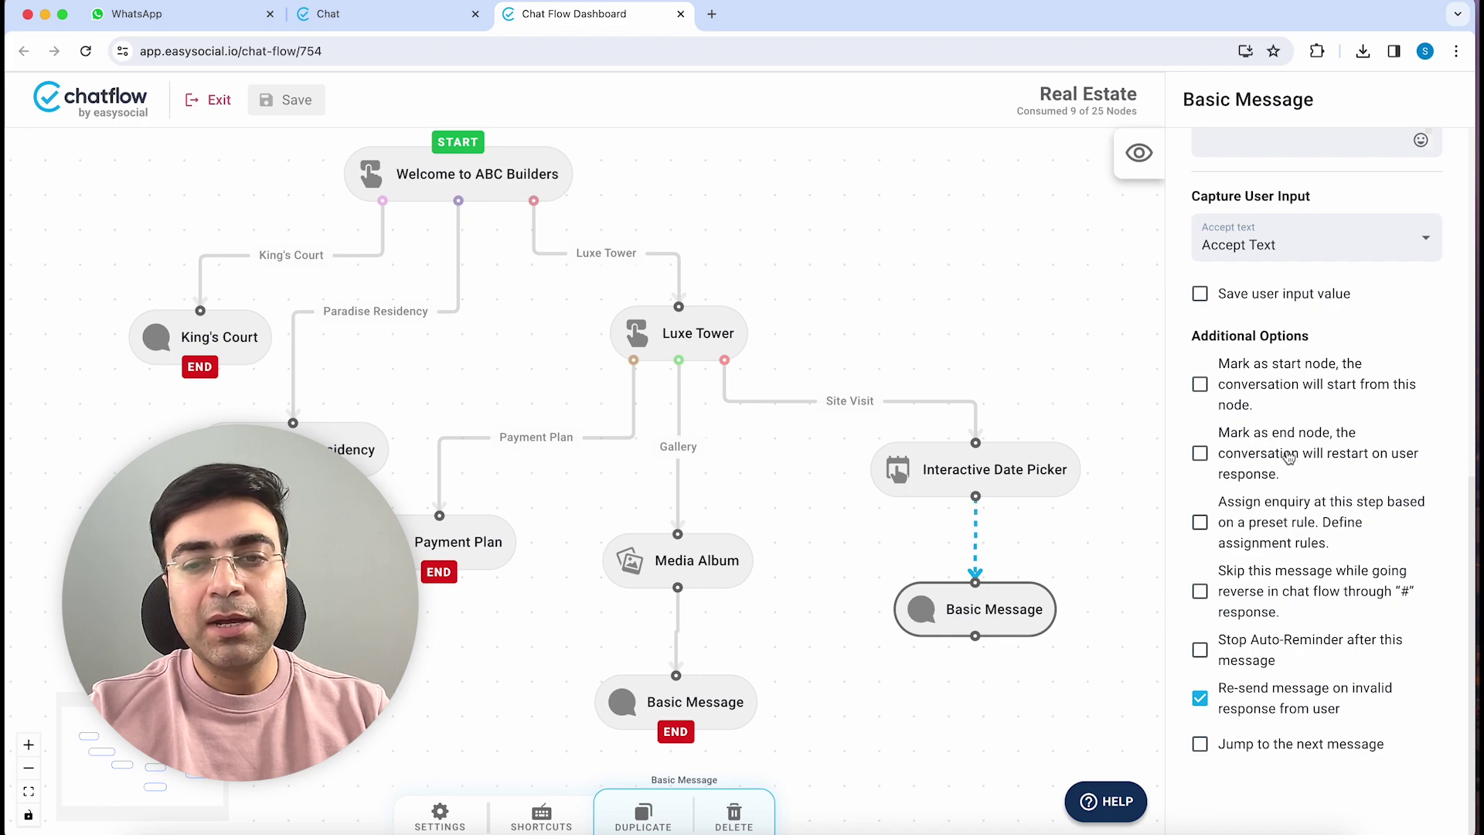
click(1289, 456)
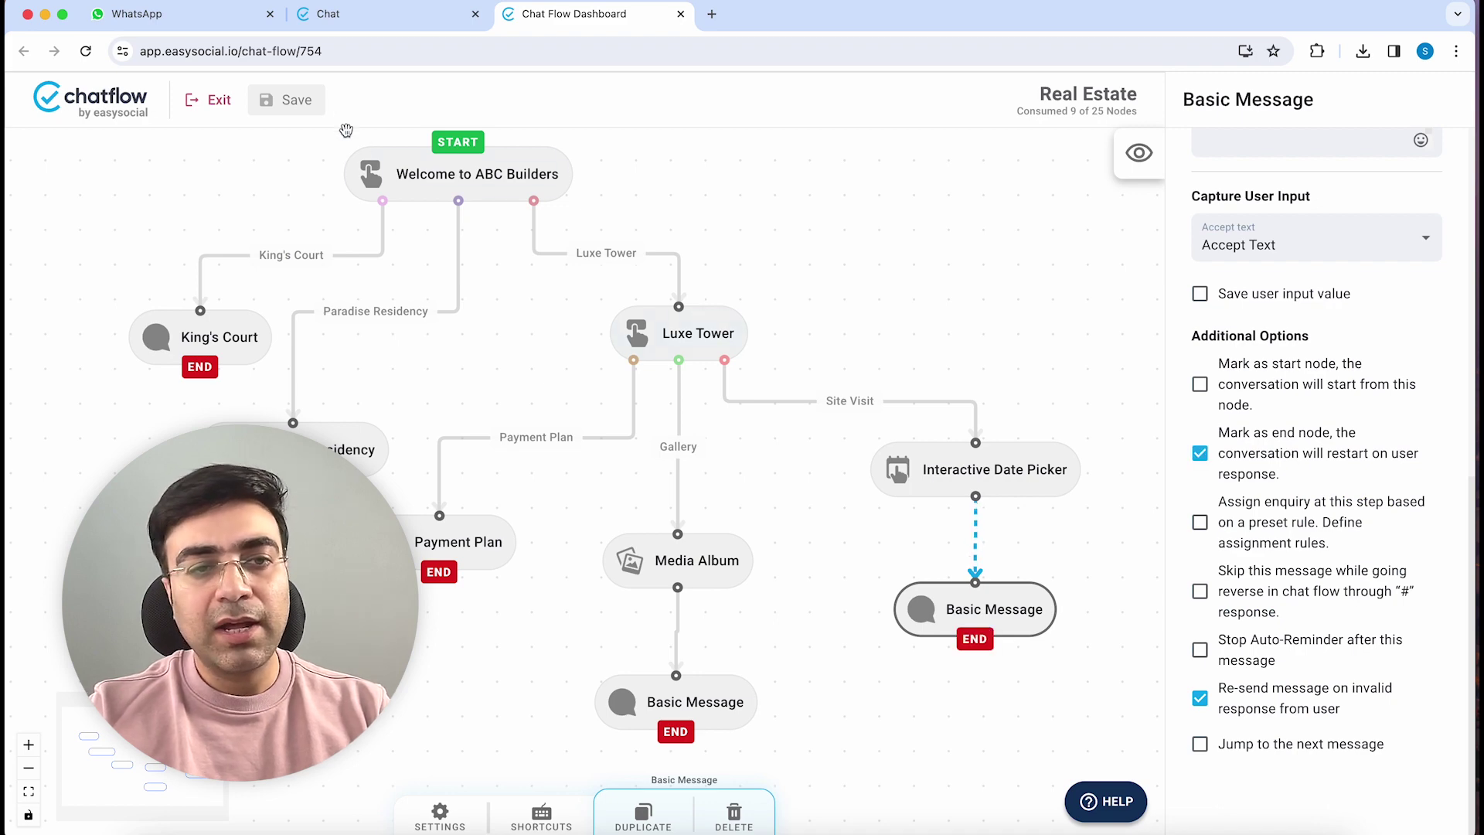
click(302, 98)
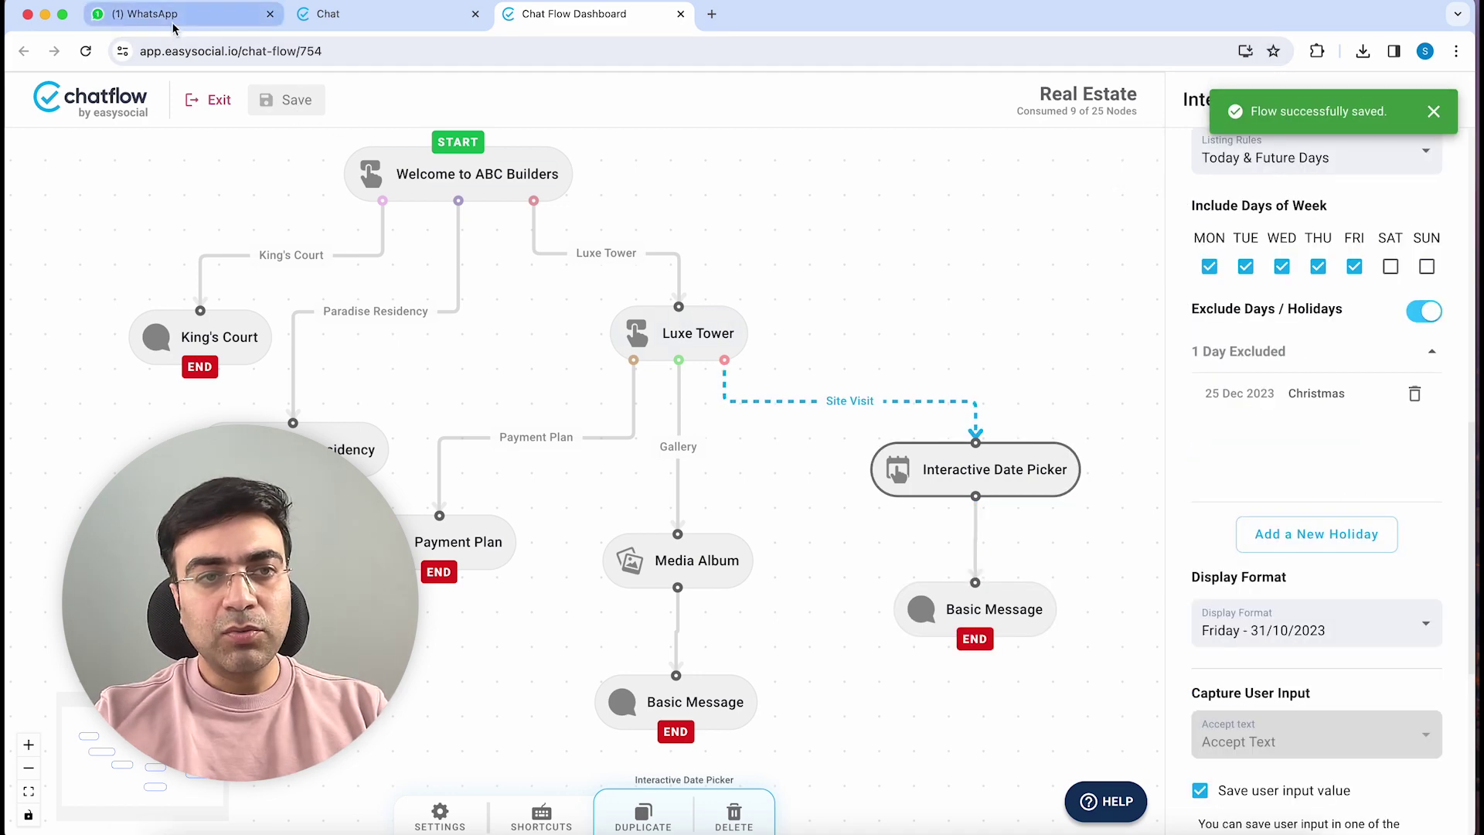
In WhatsApp, send 'Hello' to the test number, then choose Luxe Tower, Site Visit and Choose a Date
click(178, 14)
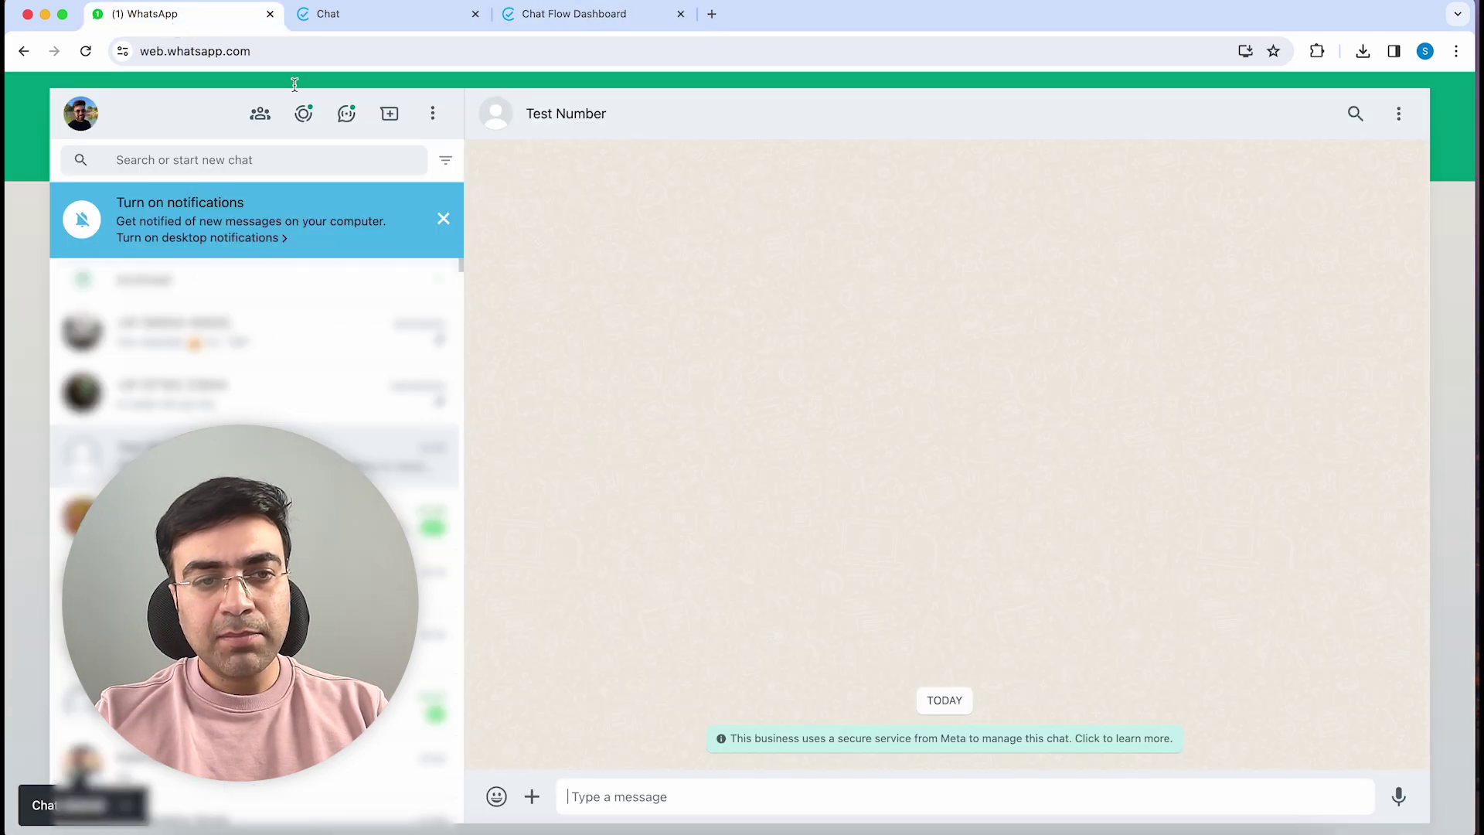
click(607, 794)
text(Hello)
key(Return)
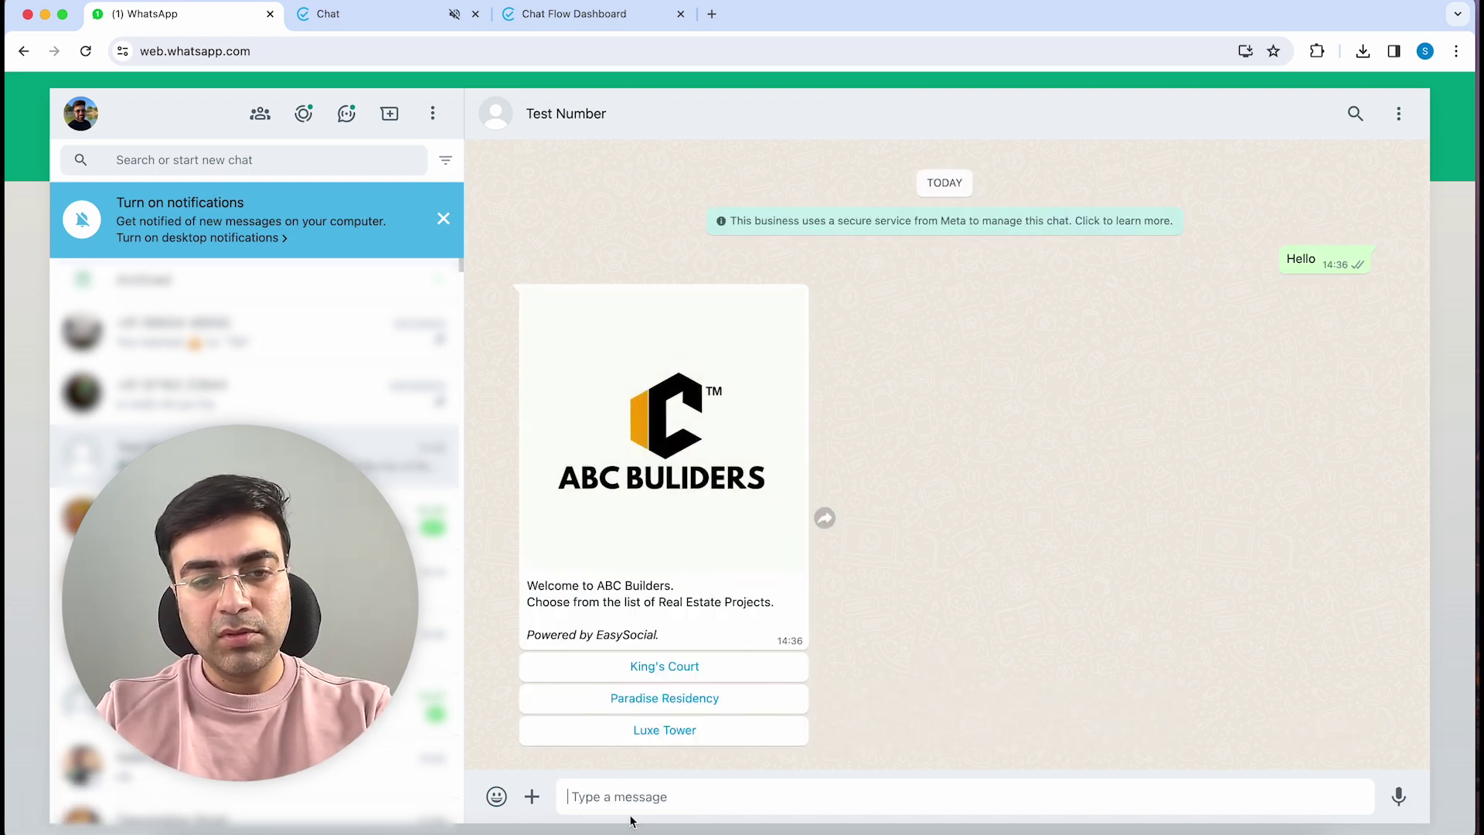
click(655, 745)
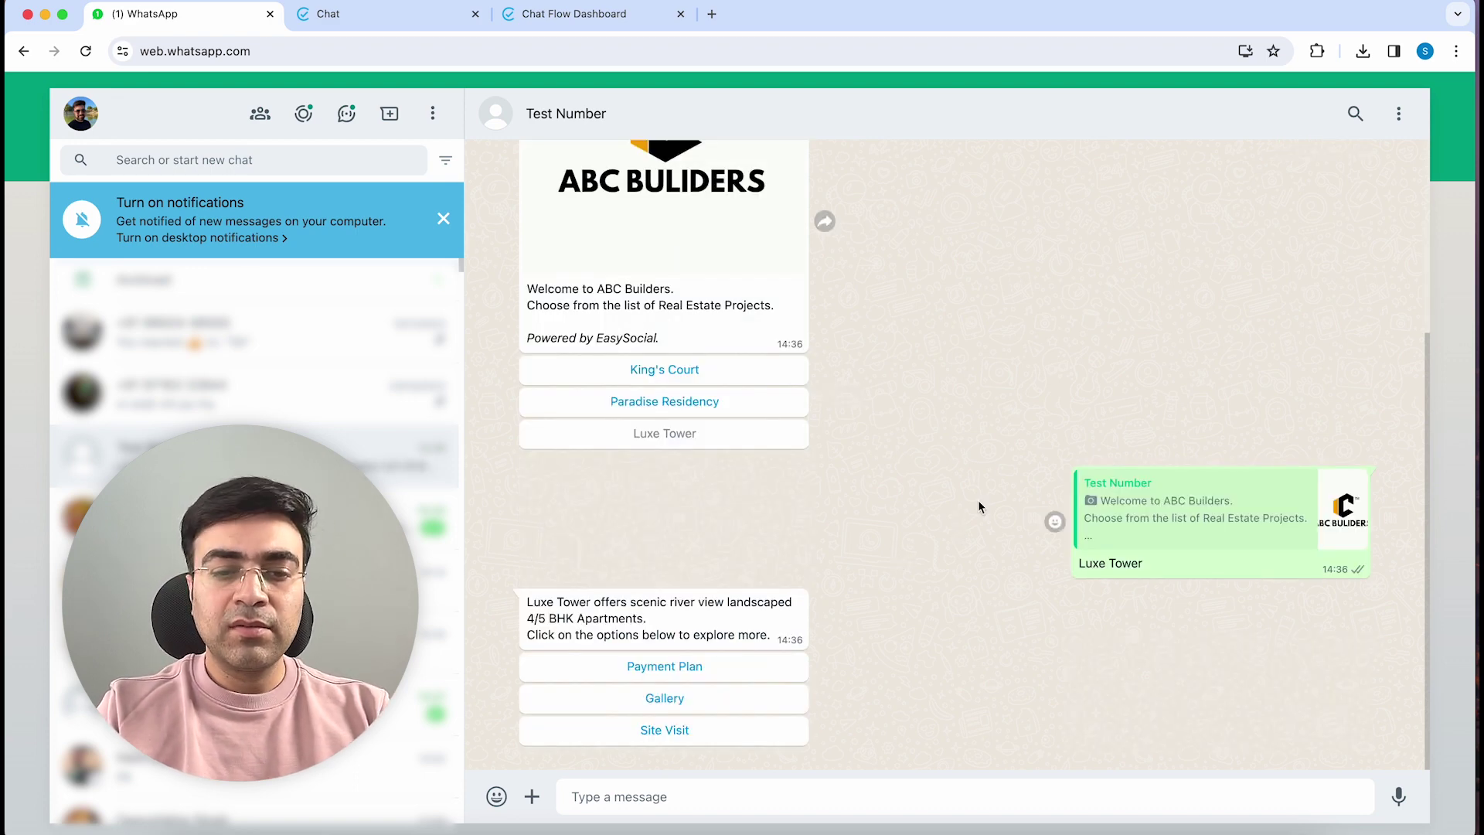
click(707, 732)
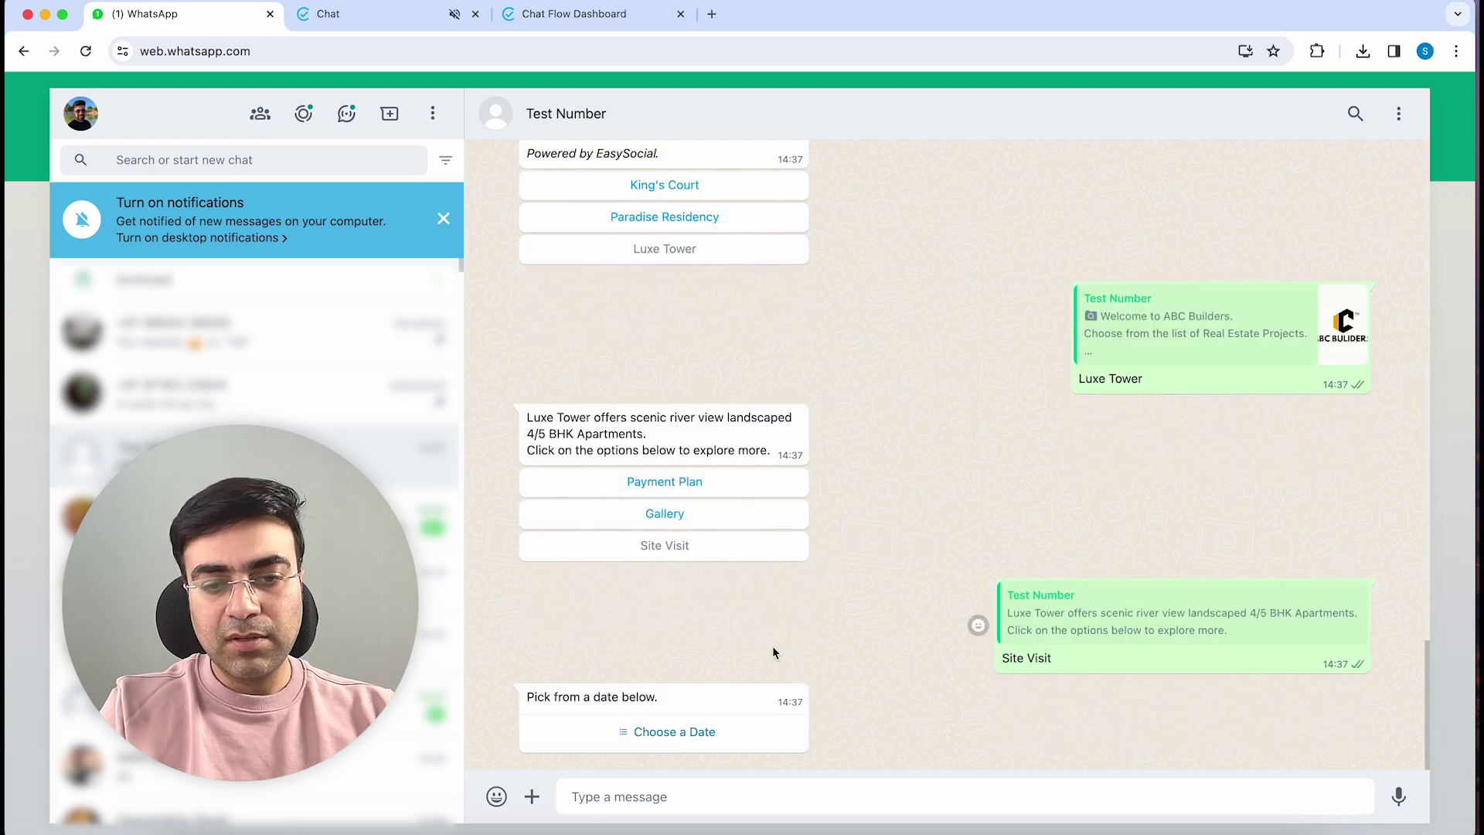
click(686, 738)
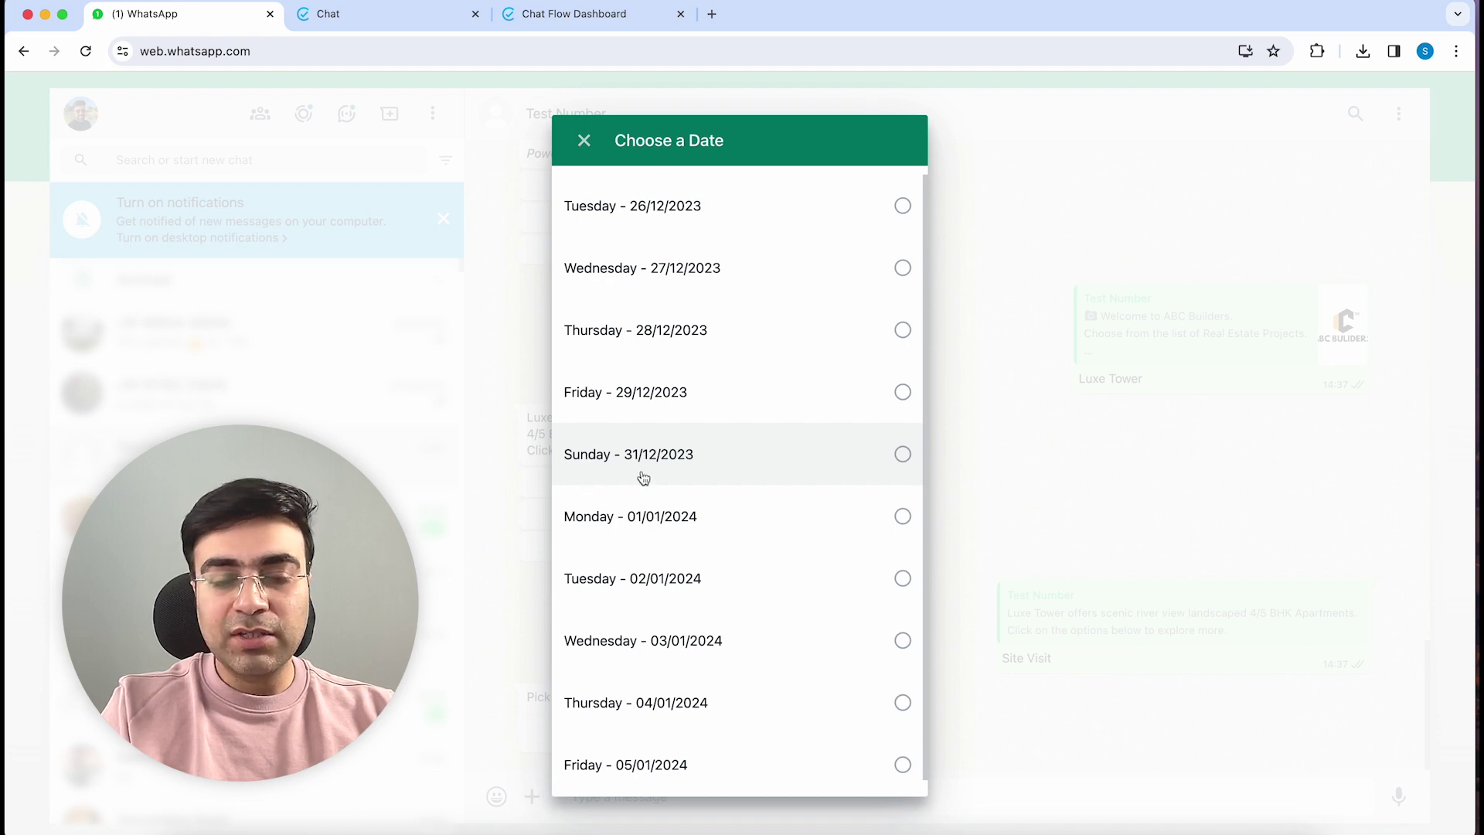
Choose Tuesday 26/12/2023 as the site-visit date and send it
scroll(741, 430, down, 1)
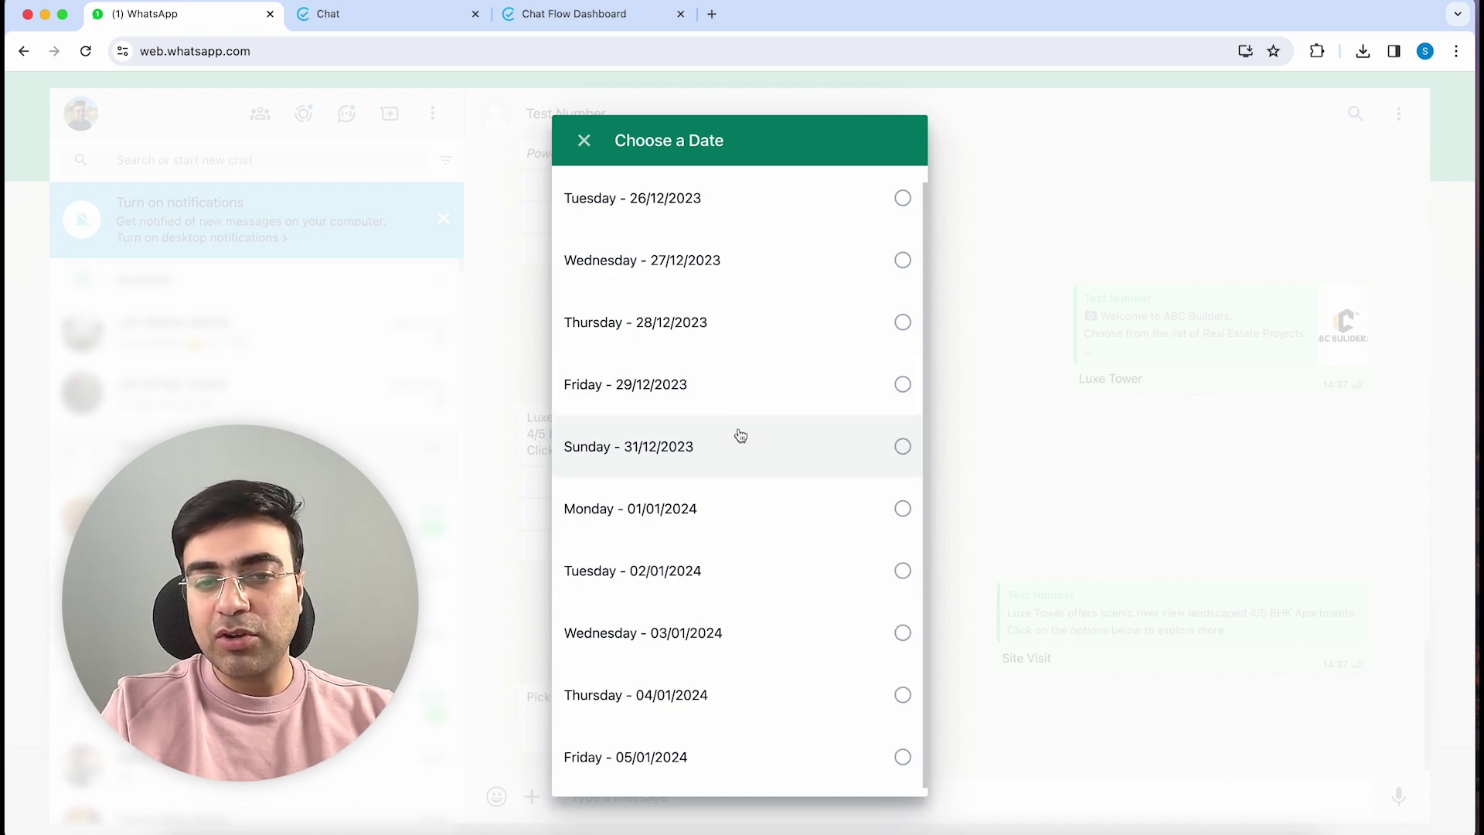
click(871, 230)
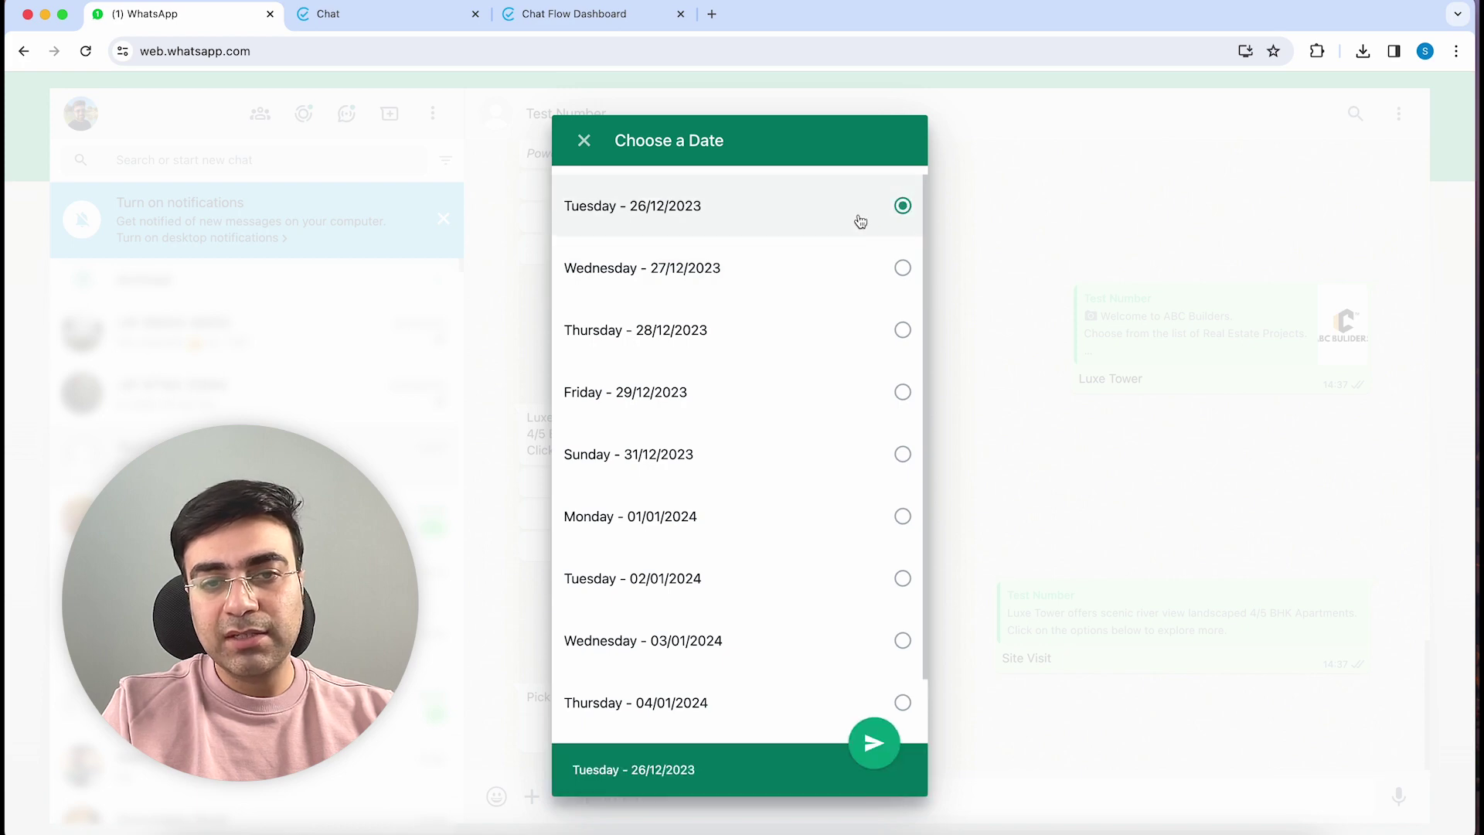
click(874, 743)
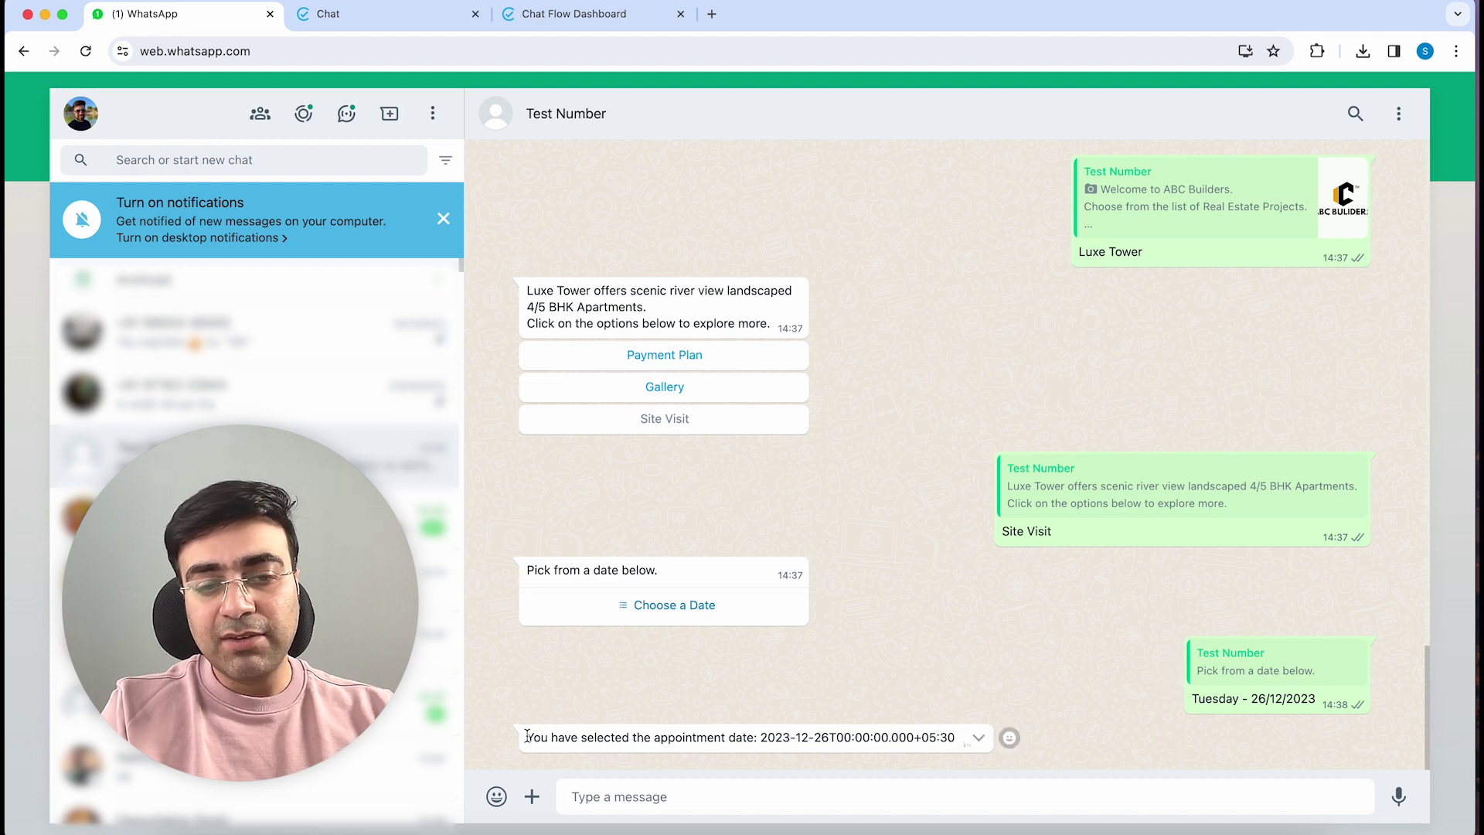
Inspect the returned appointment date value 2023-12-26T00:00:00.000+05:30 in the bot's confirmation
triple_click(821, 734)
click(809, 753)
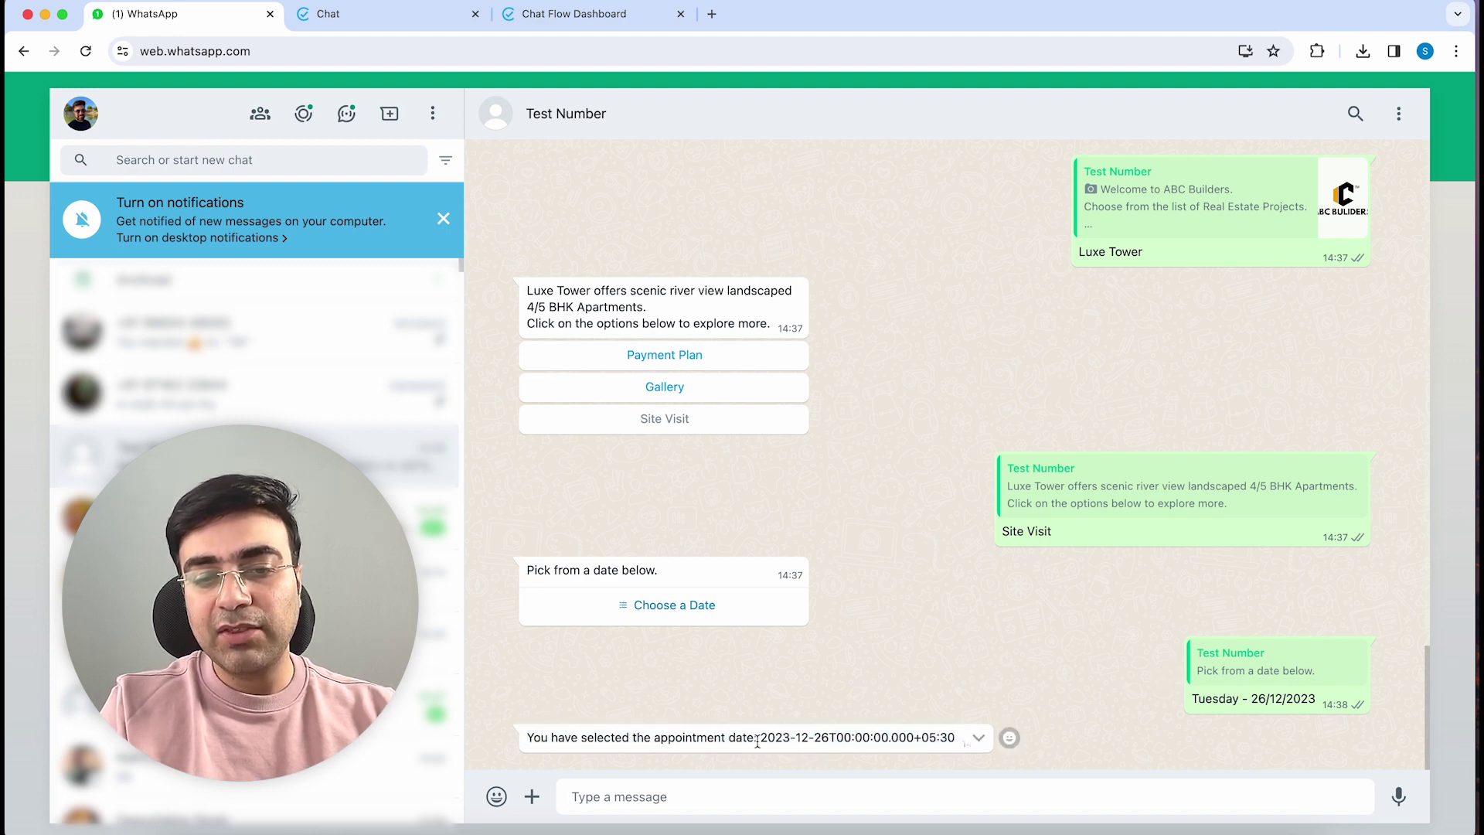
drag(762, 737, 951, 737)
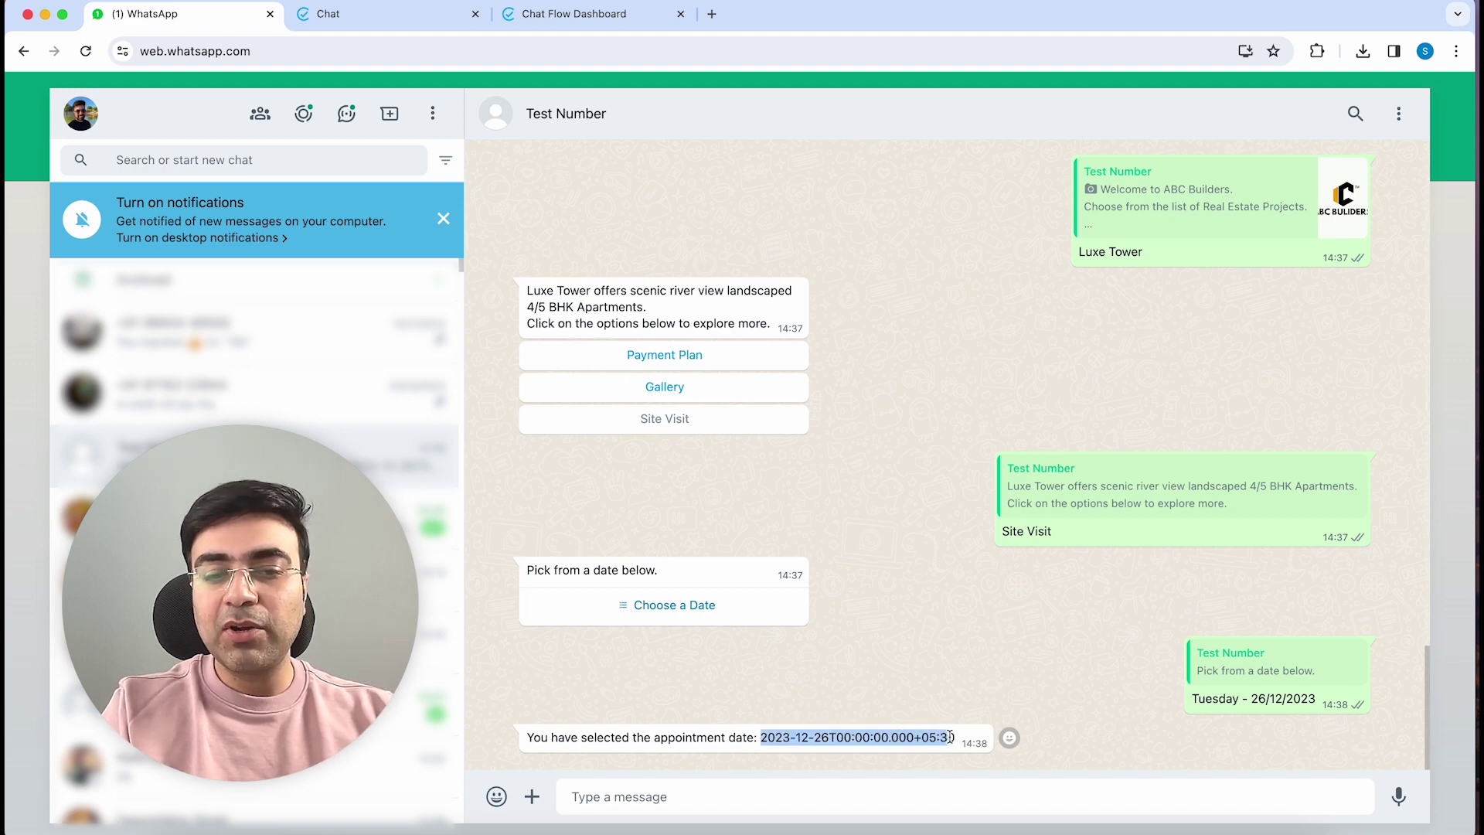
drag(950, 736, 956, 736)
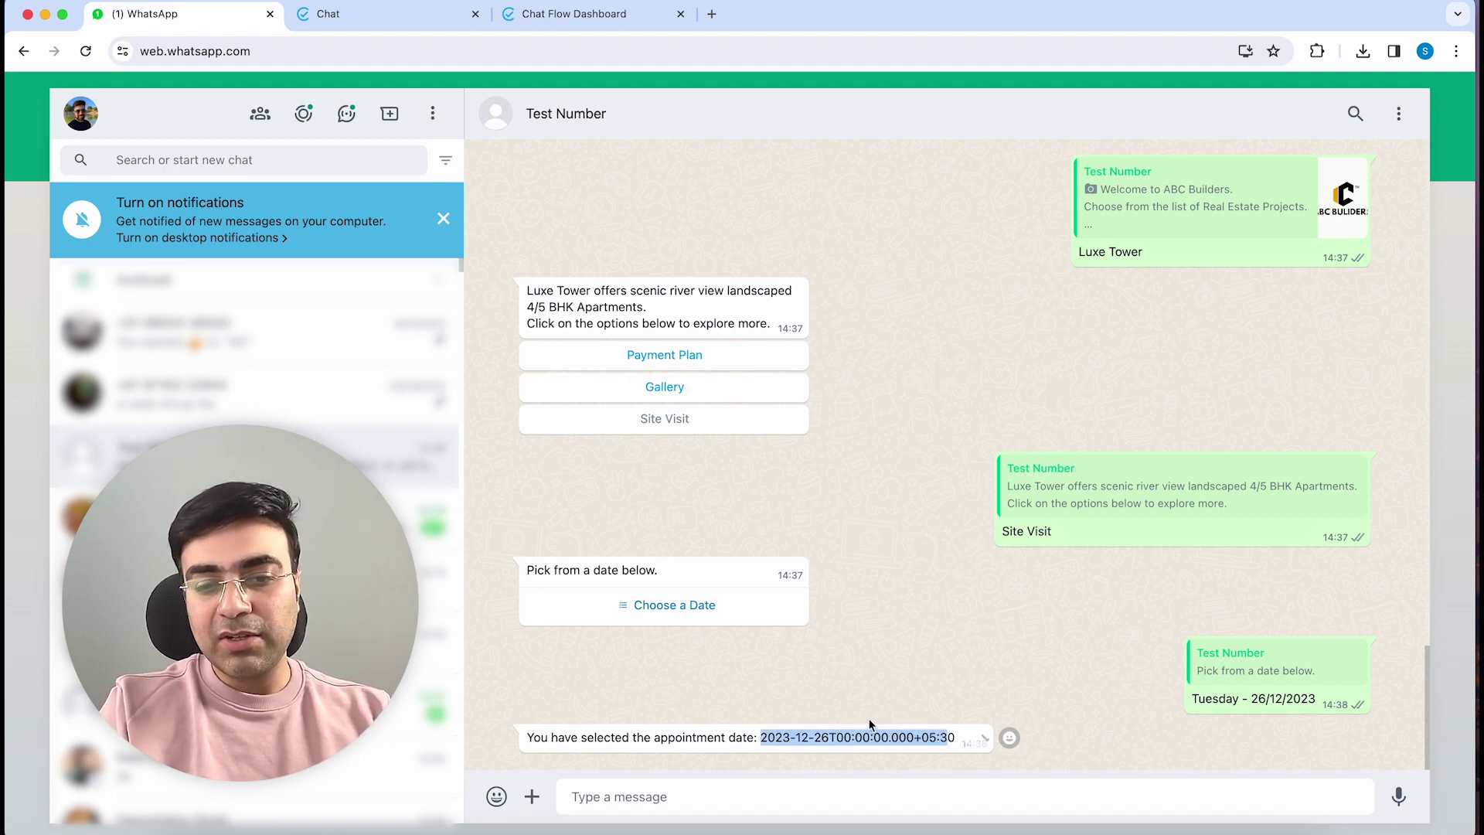
click(822, 734)
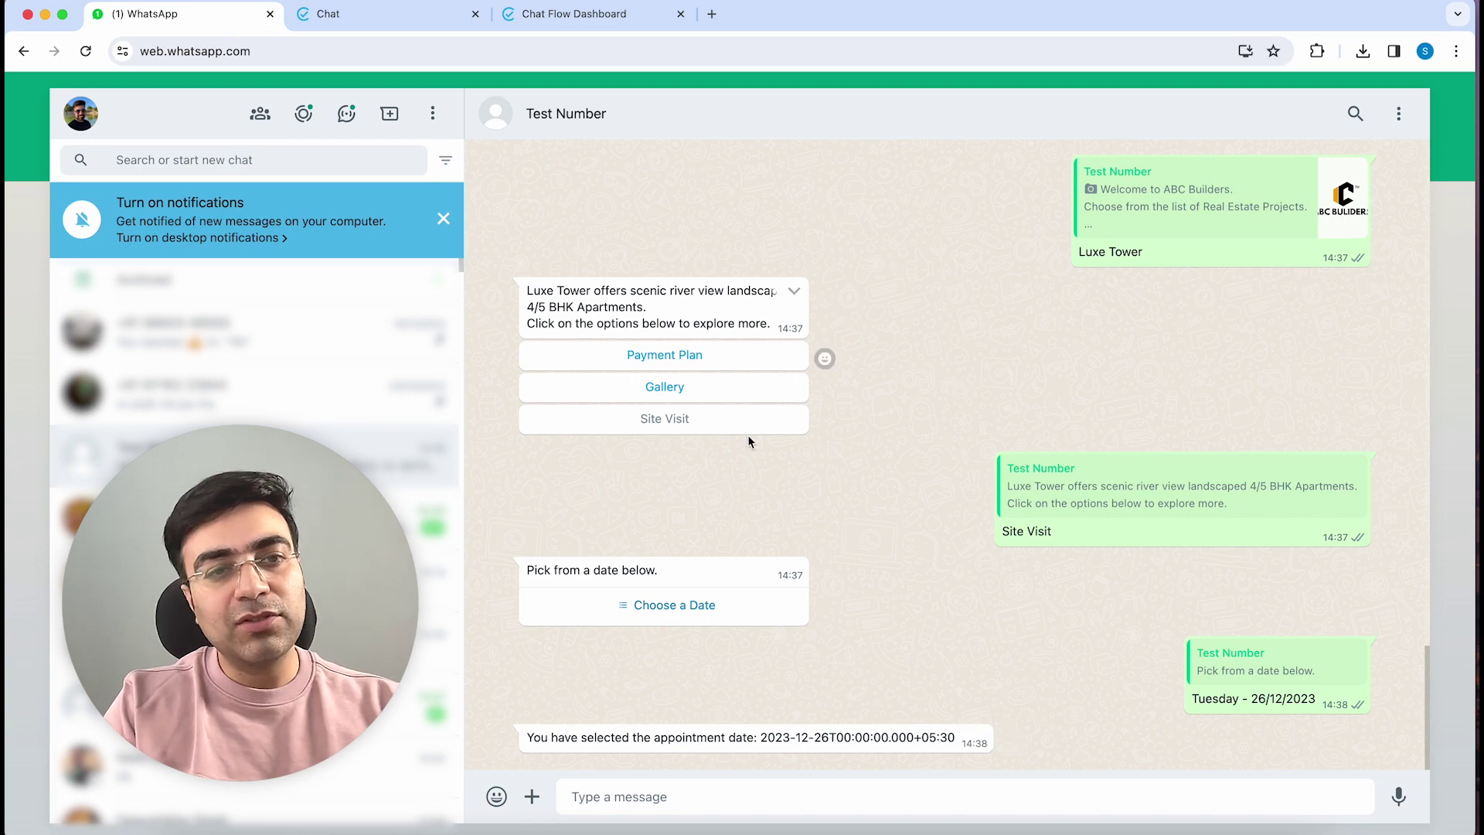
Swap the Basic Message after the date picker for a connected Interactive List Response node
click(575, 14)
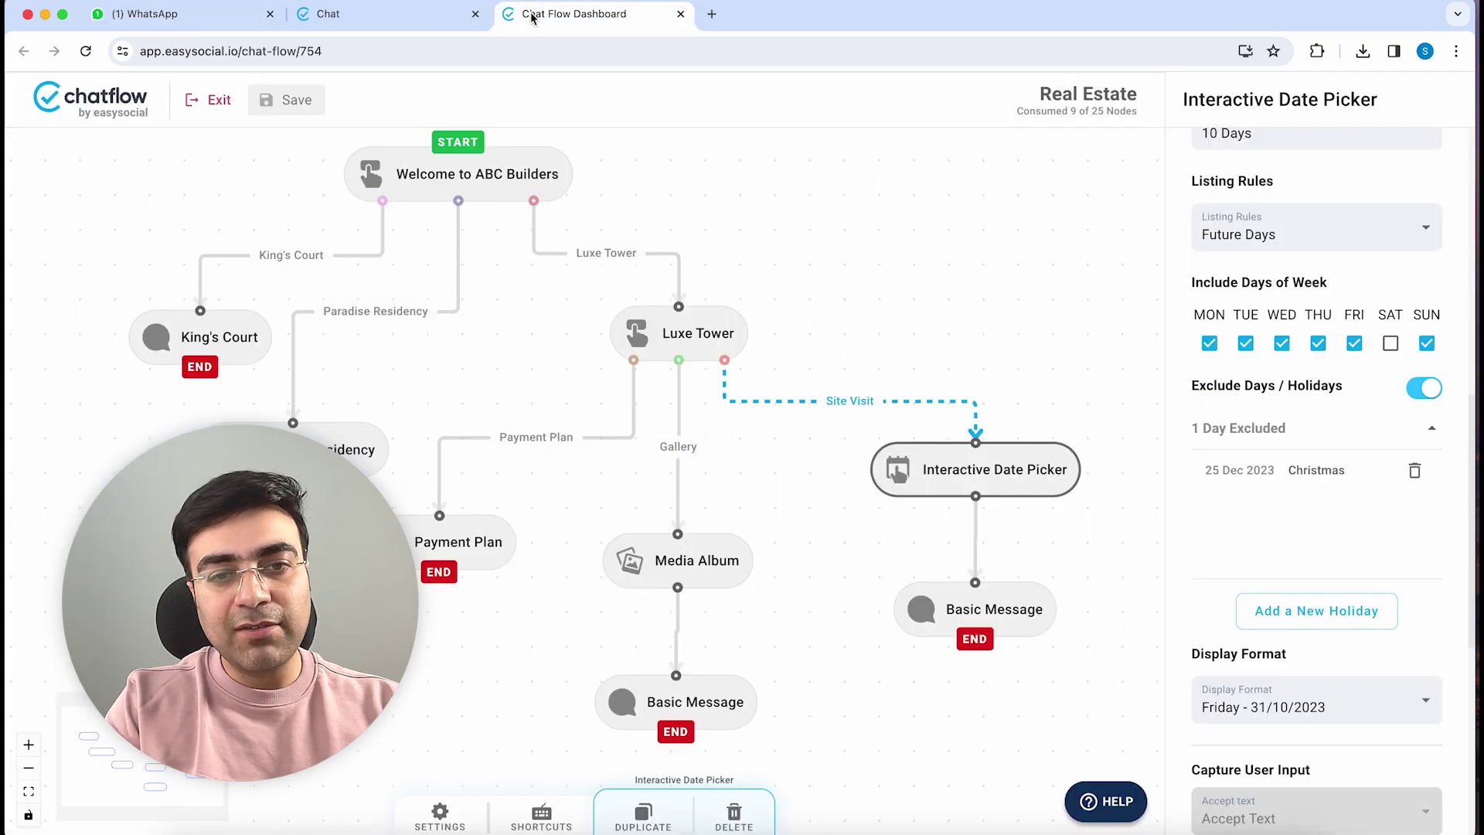
click(973, 611)
key(Delete)
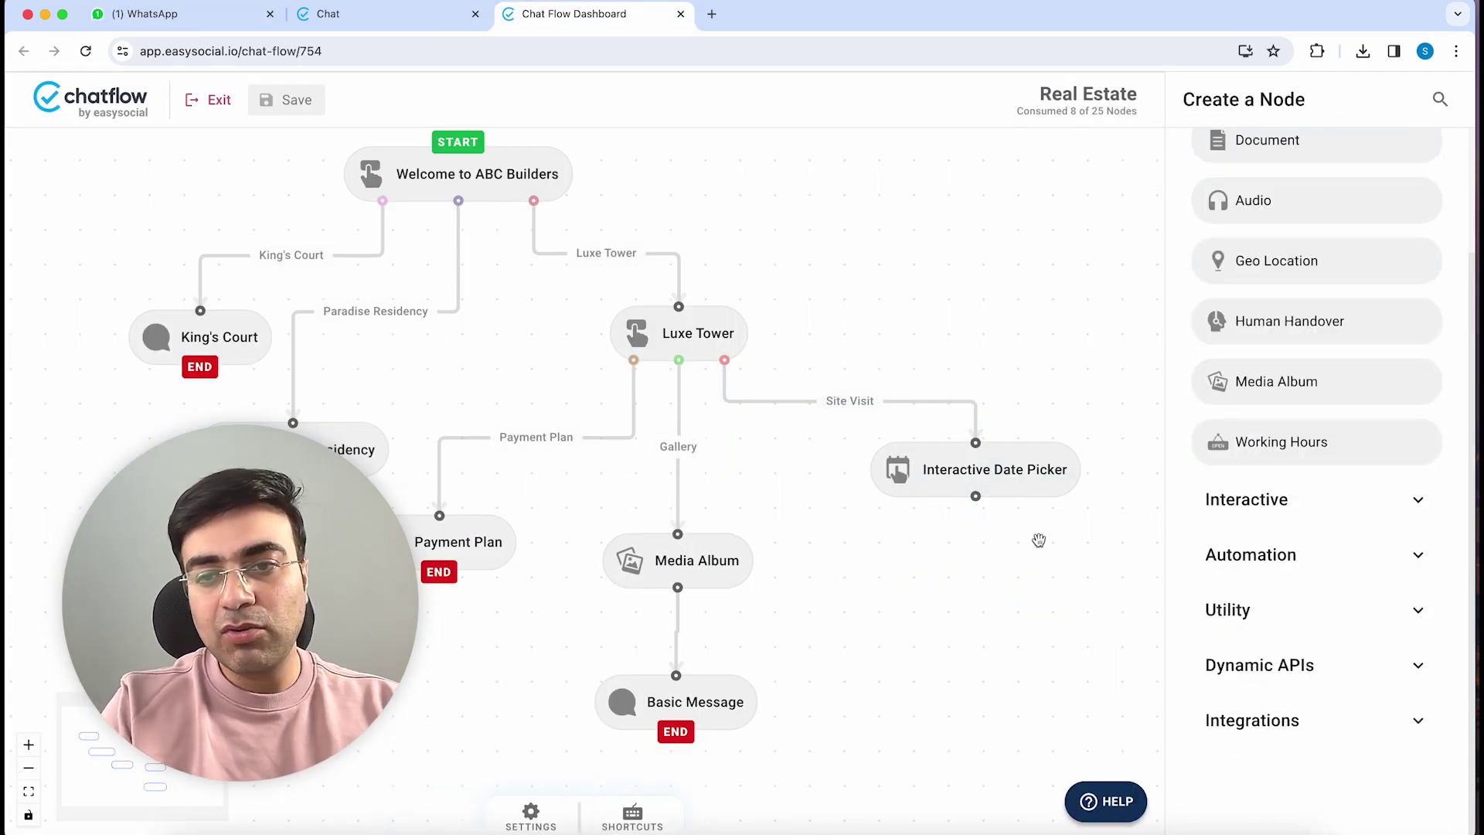
click(1275, 504)
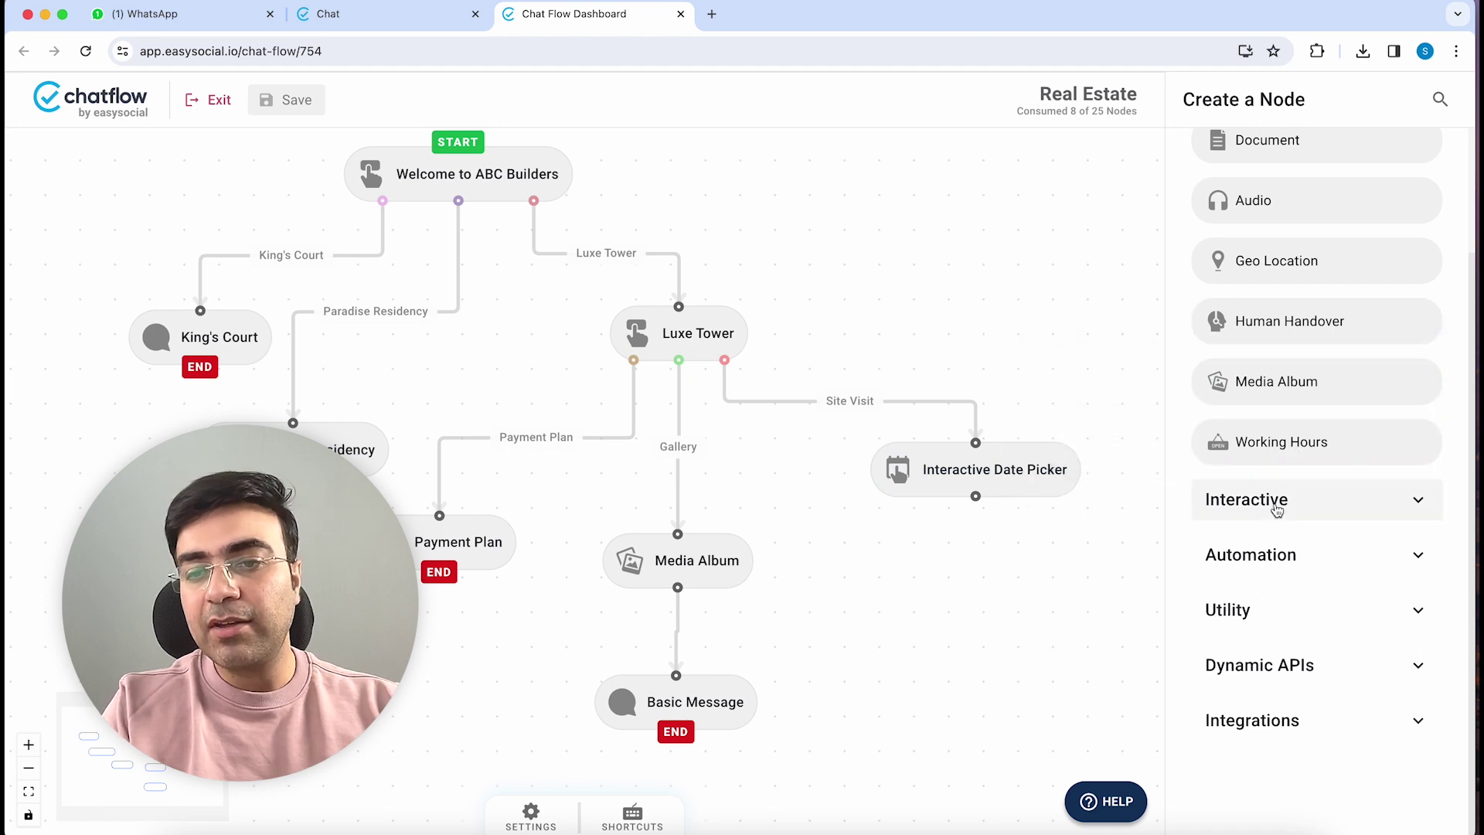
scroll(1275, 510, down, 5)
mouse_move(1292, 439)
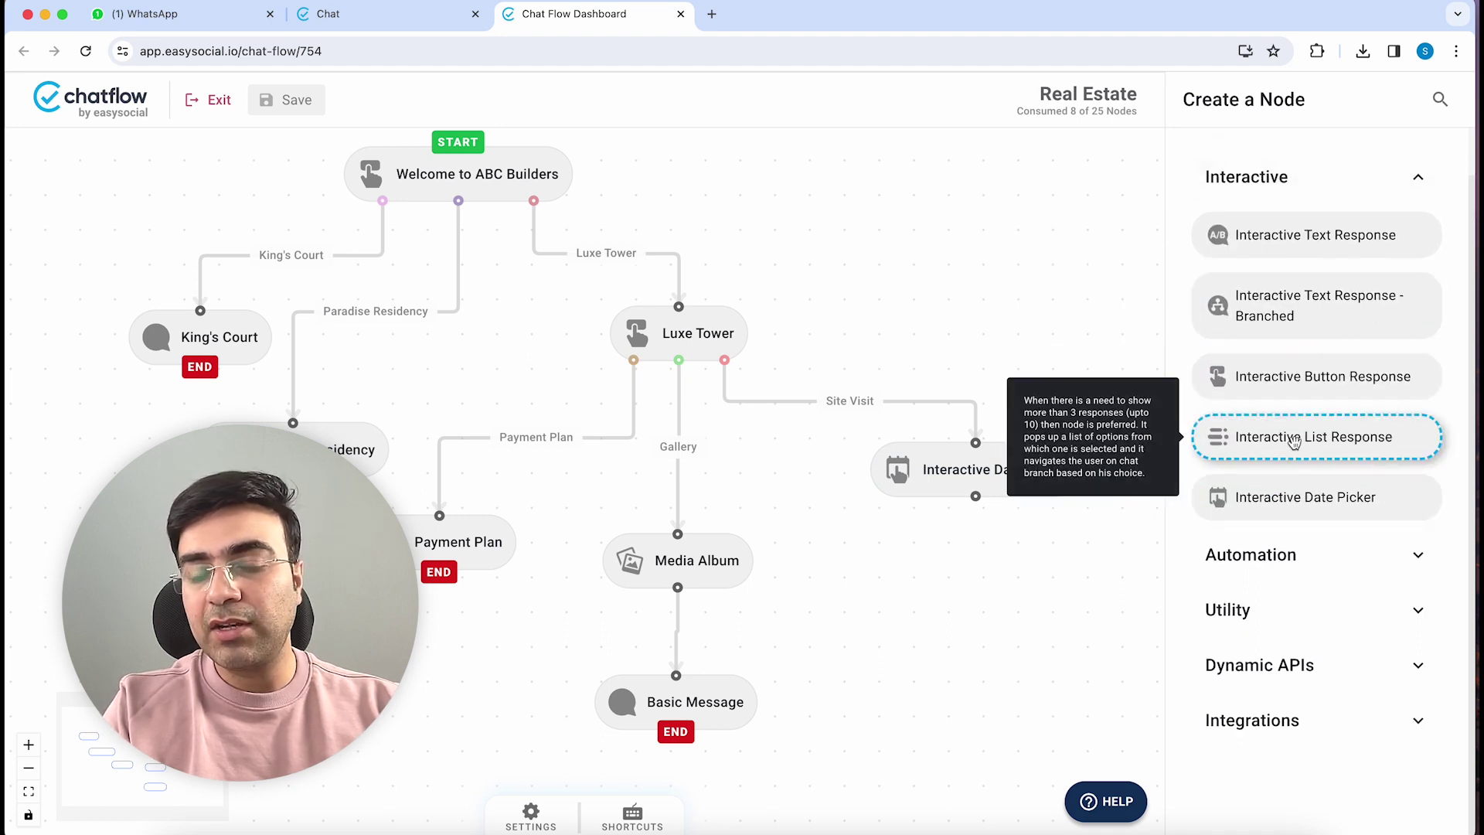
drag(1294, 441, 1043, 641)
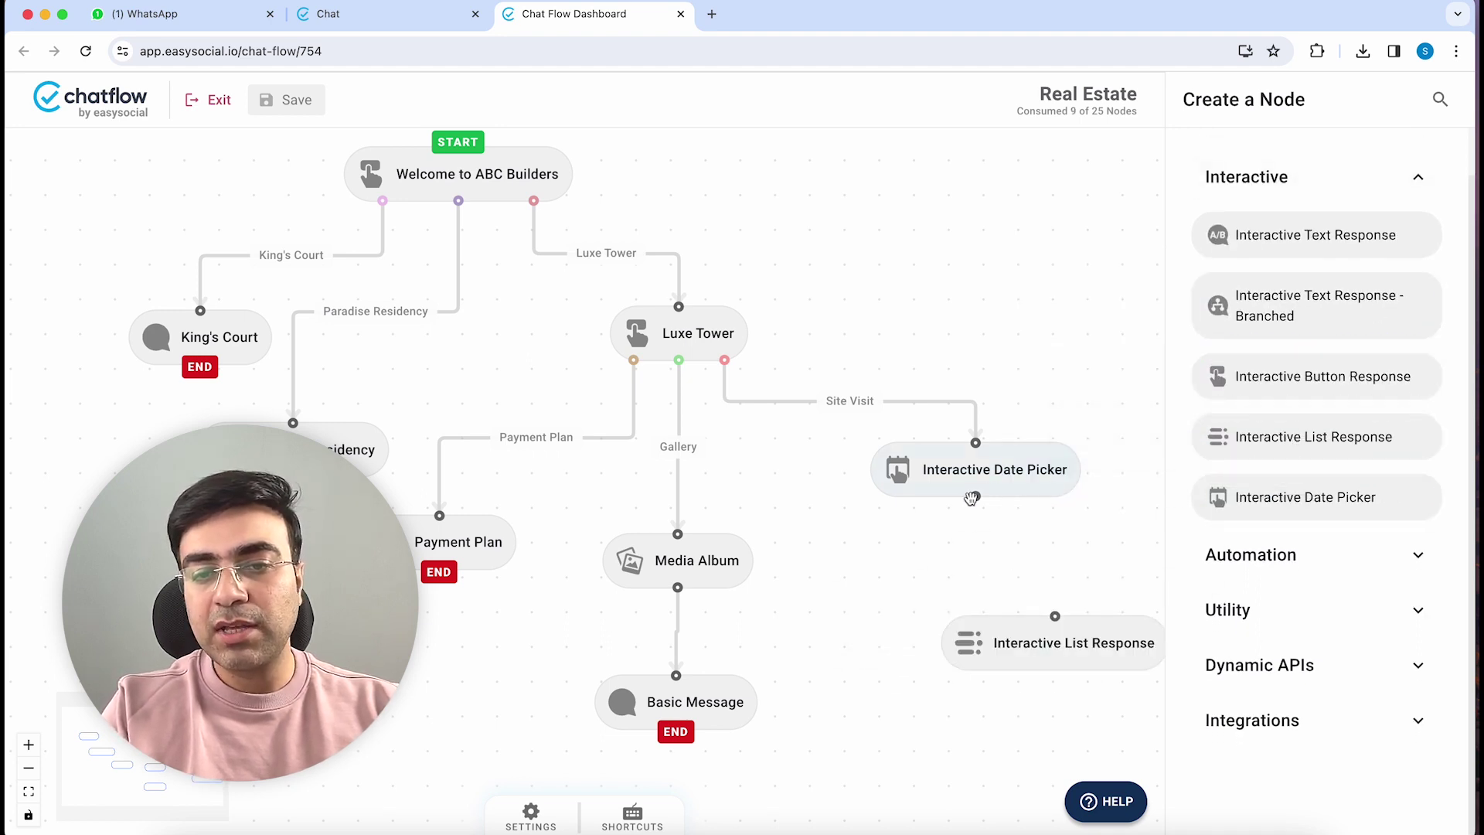
drag(972, 497, 967, 627)
click(967, 628)
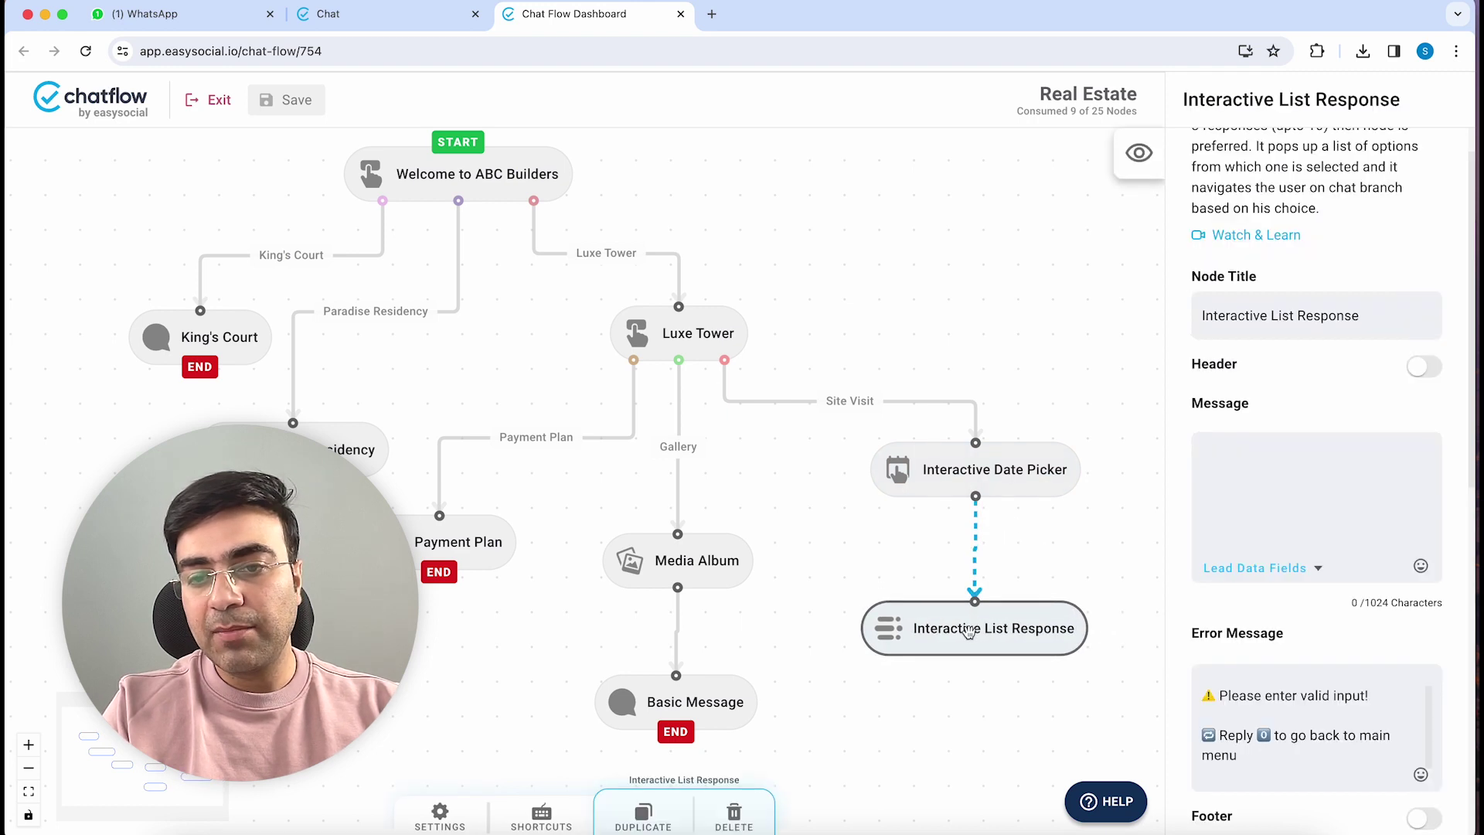
Set the list message to 'Choose a time slot for the meeting.' and button label 'Choose Time Slot'
click(1242, 465)
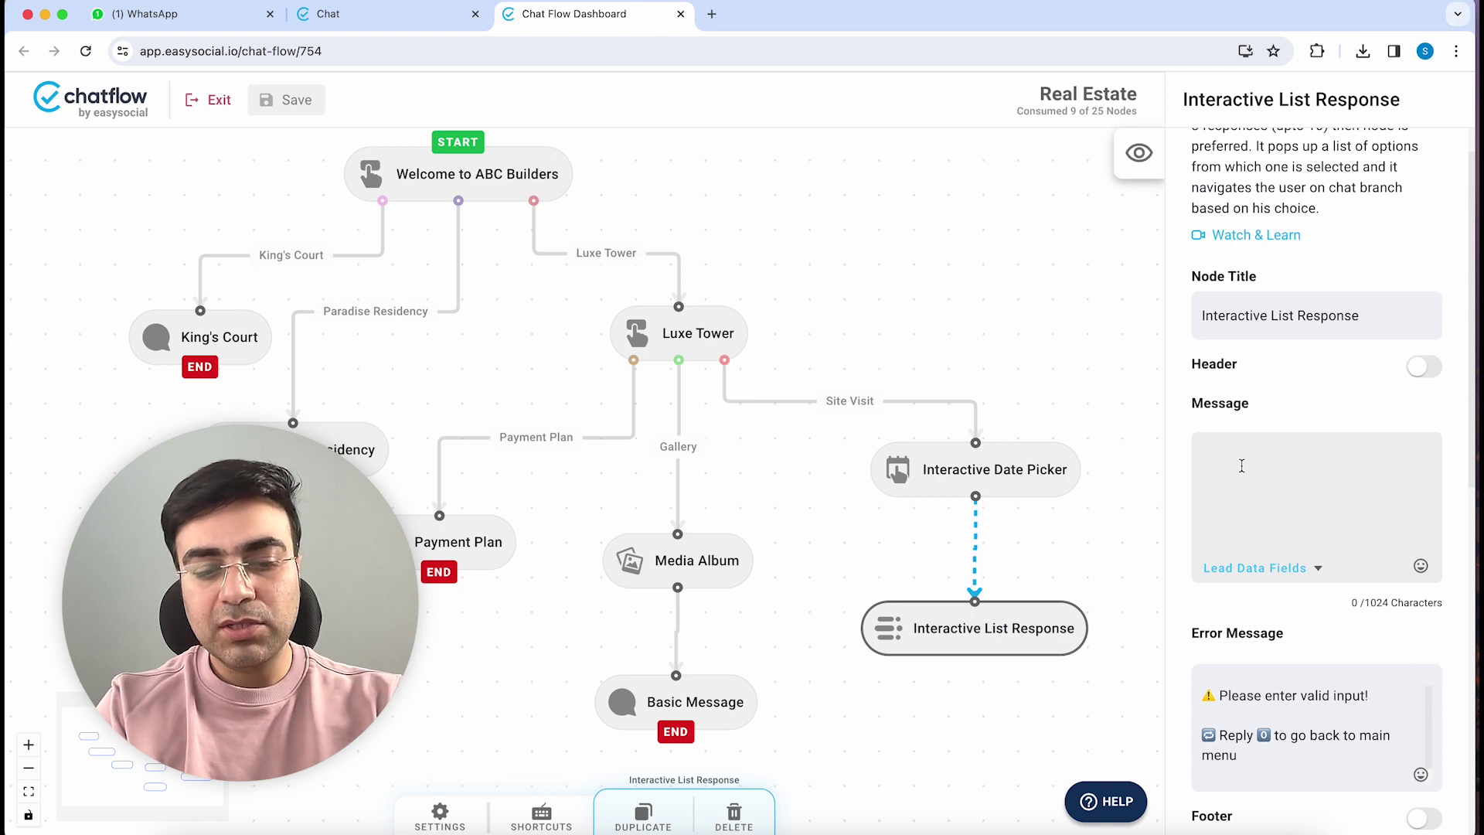
text(Choose a time slot fo)
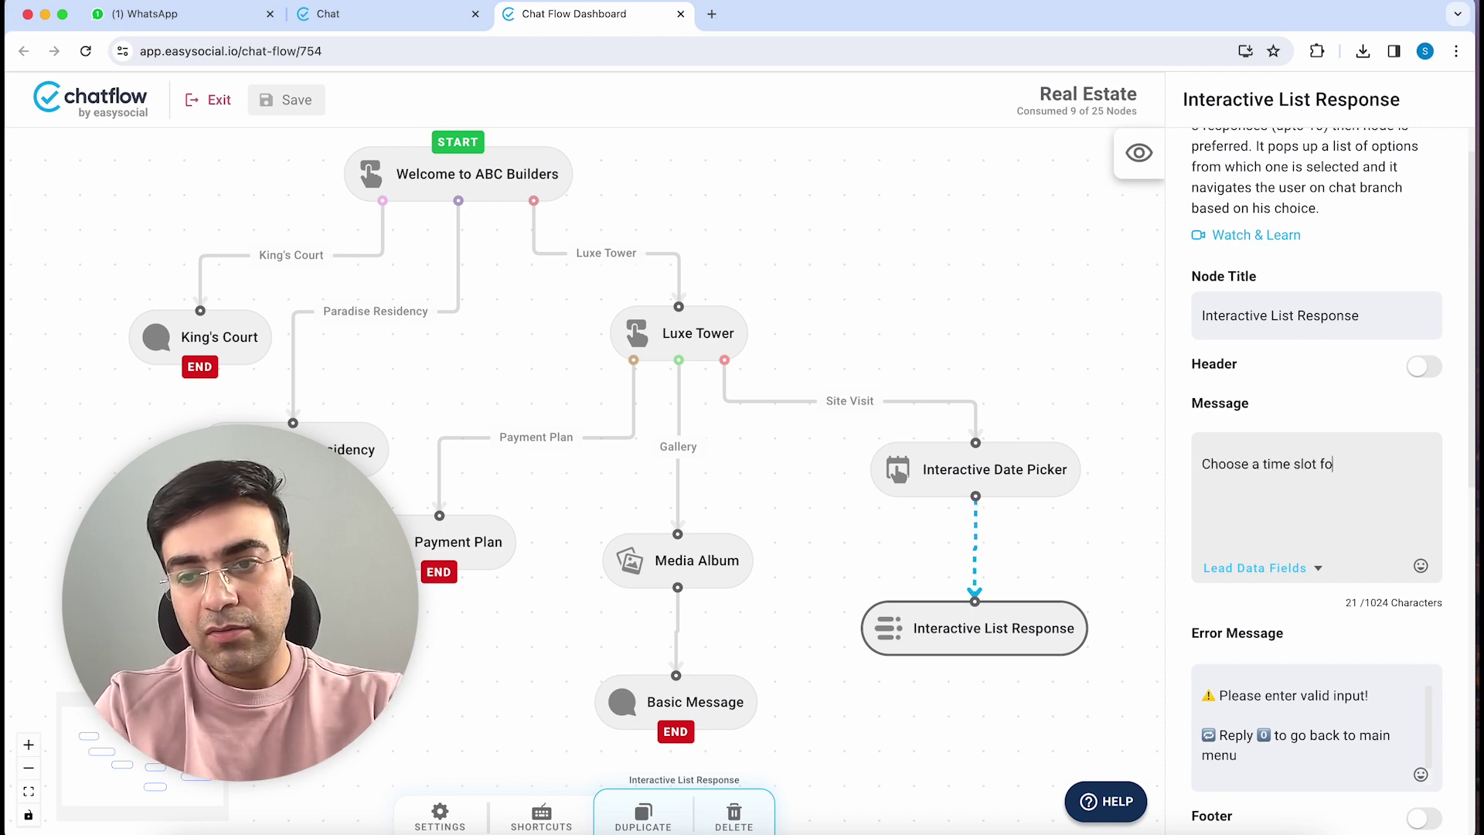
text(r the meeting.)
scroll(1317, 463, down, 4)
scroll(1314, 448, down, 2)
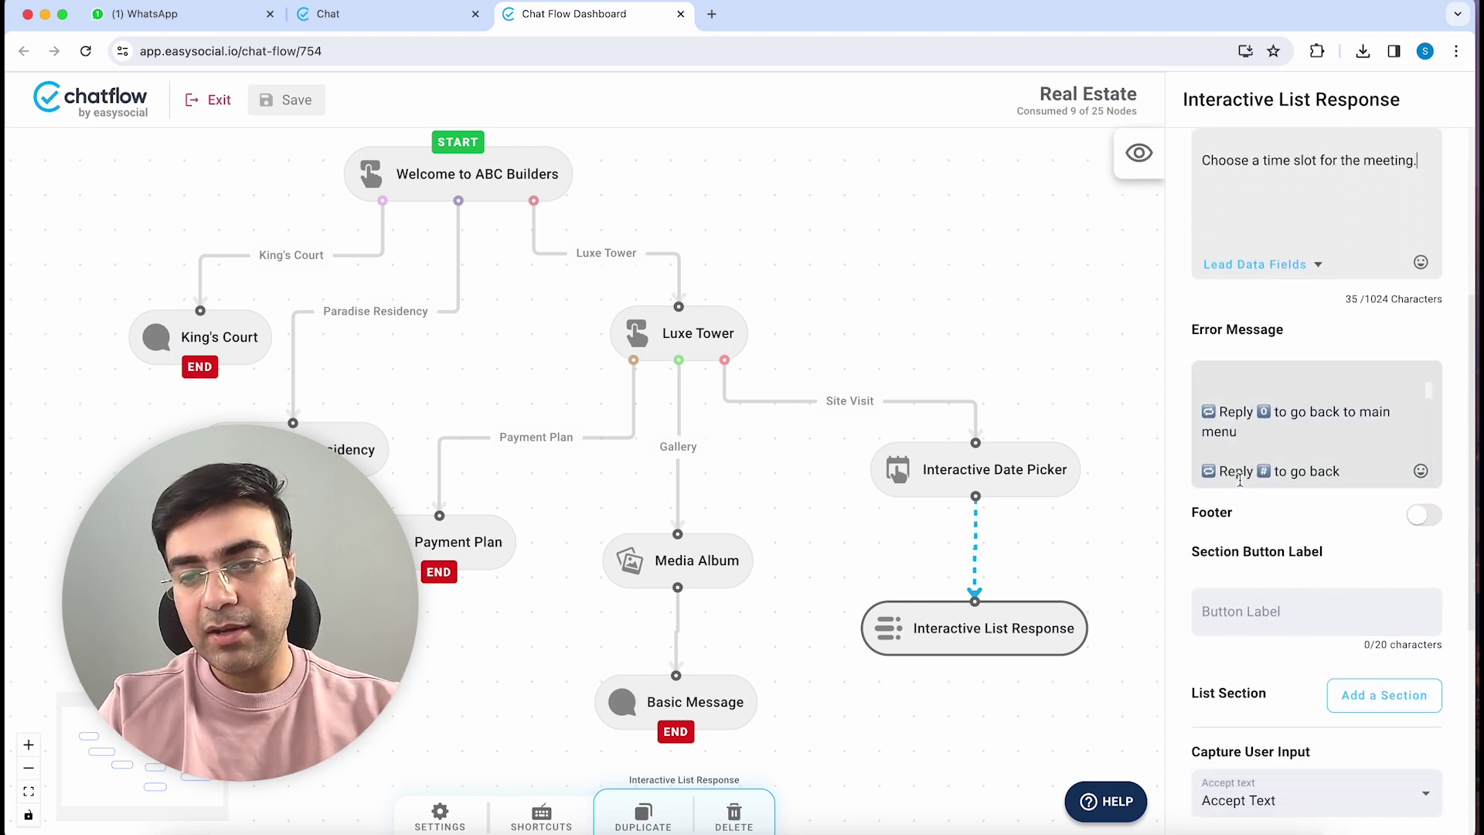
scroll(1266, 645, down, 2)
click(1265, 505)
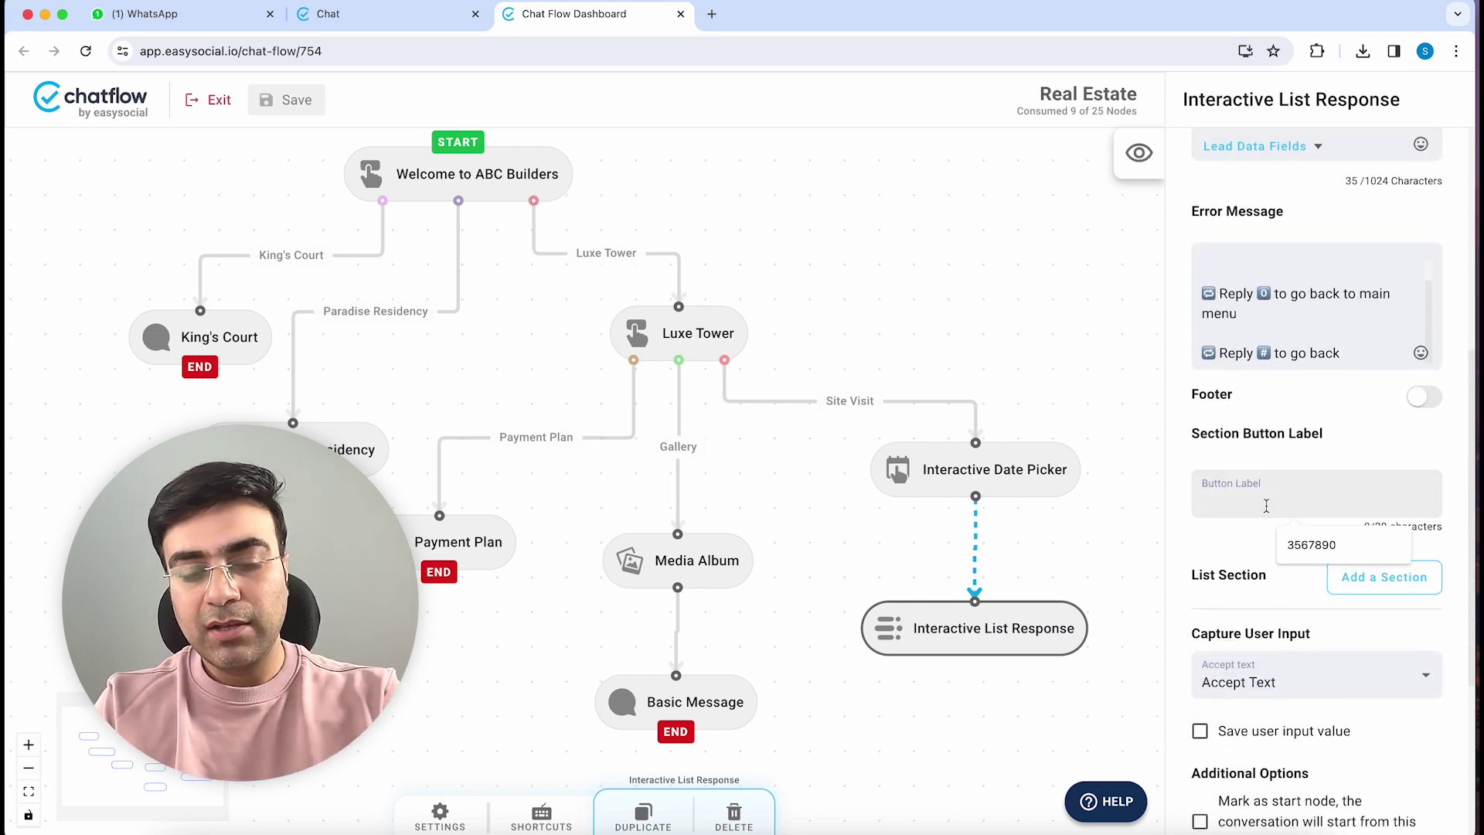
text(Choos)
text(e Timt)
text( Slow)
drag(1313, 502, 1264, 504)
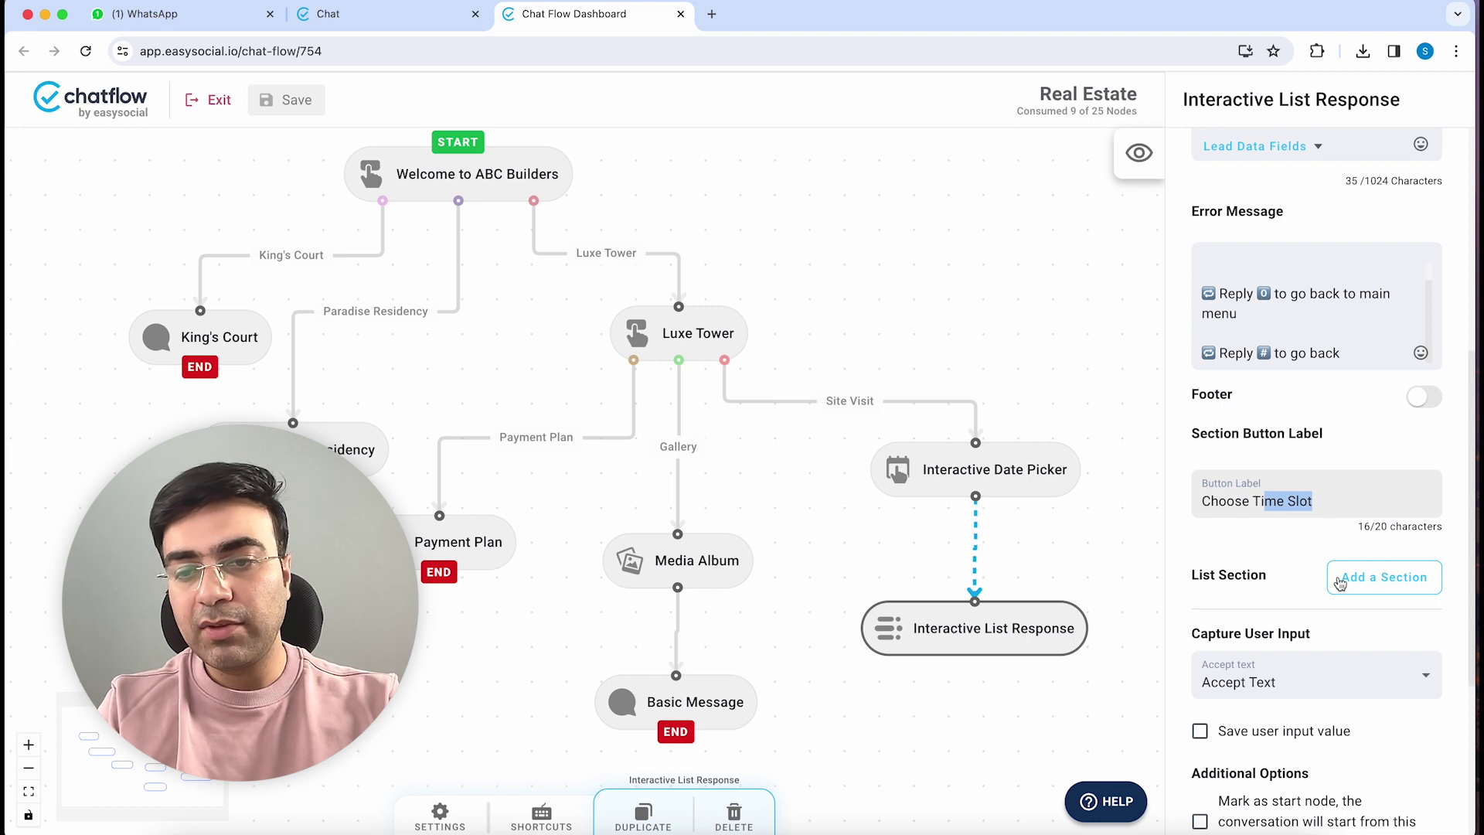
Add a 'Pick a slot' section with the first two time-slot items, including 12PM-1PM
click(1341, 581)
click(1279, 354)
text(Pick )
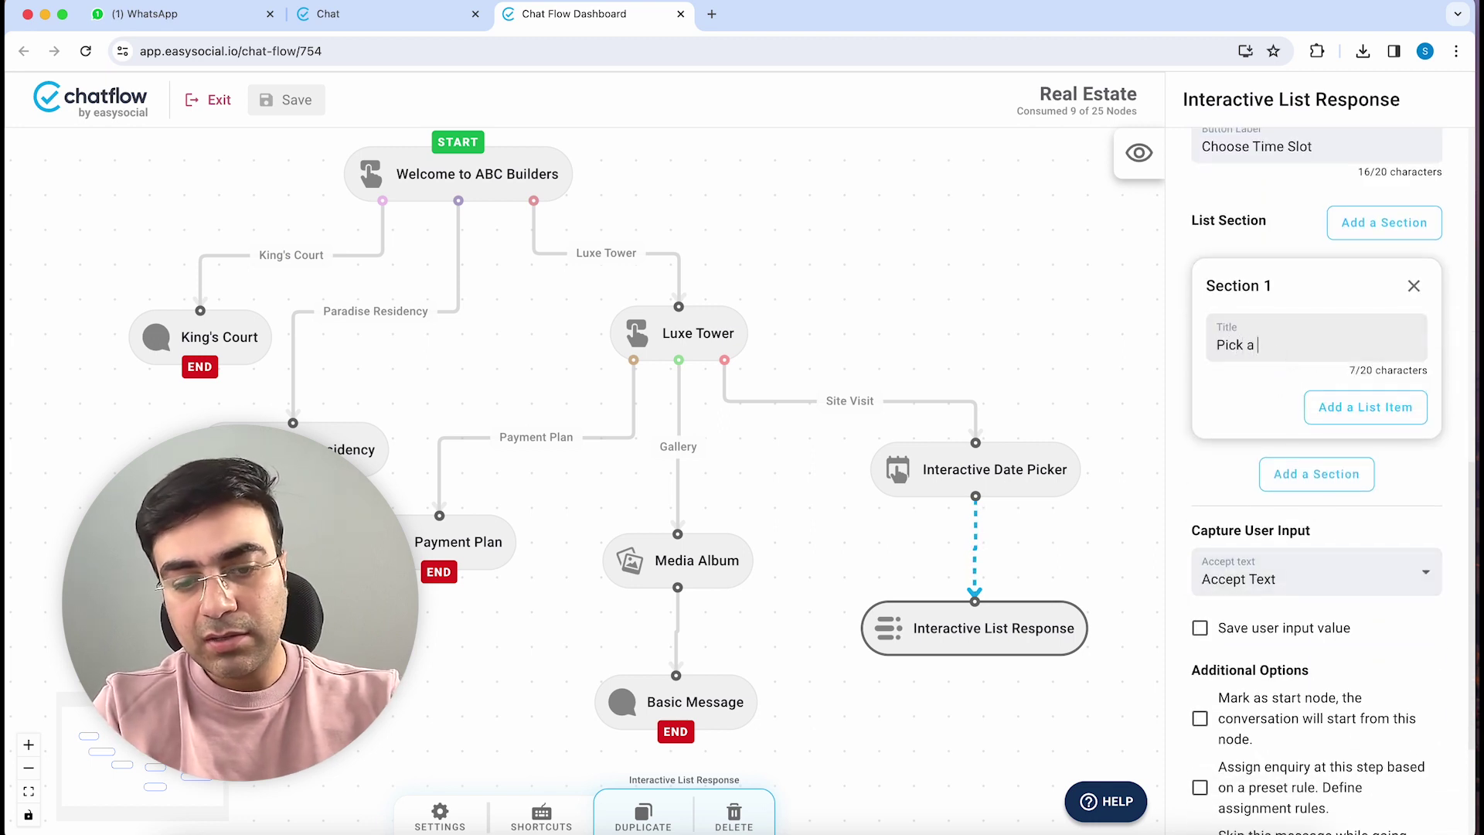
text(a slot)
click(1345, 406)
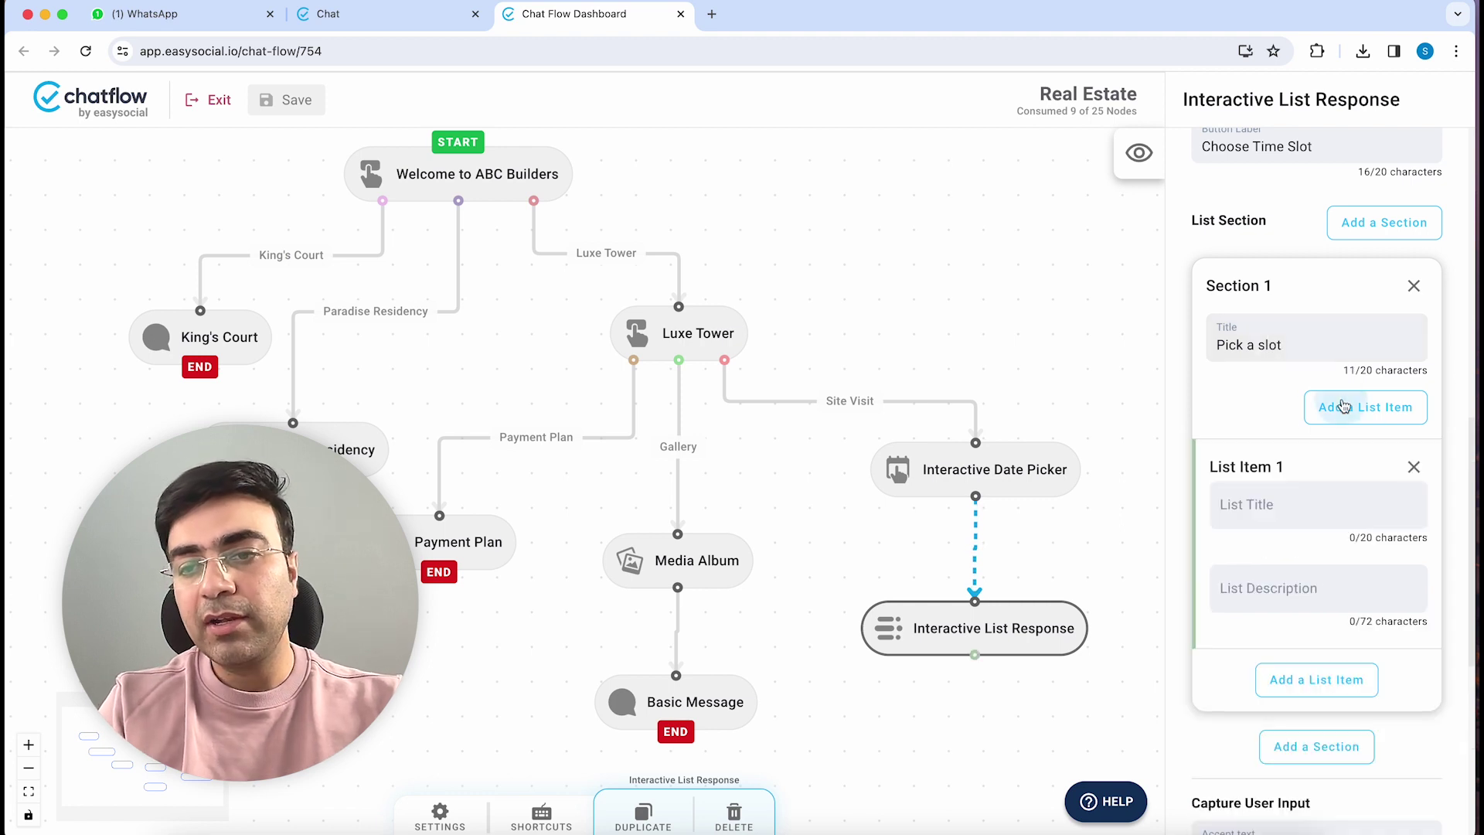
click(1342, 399)
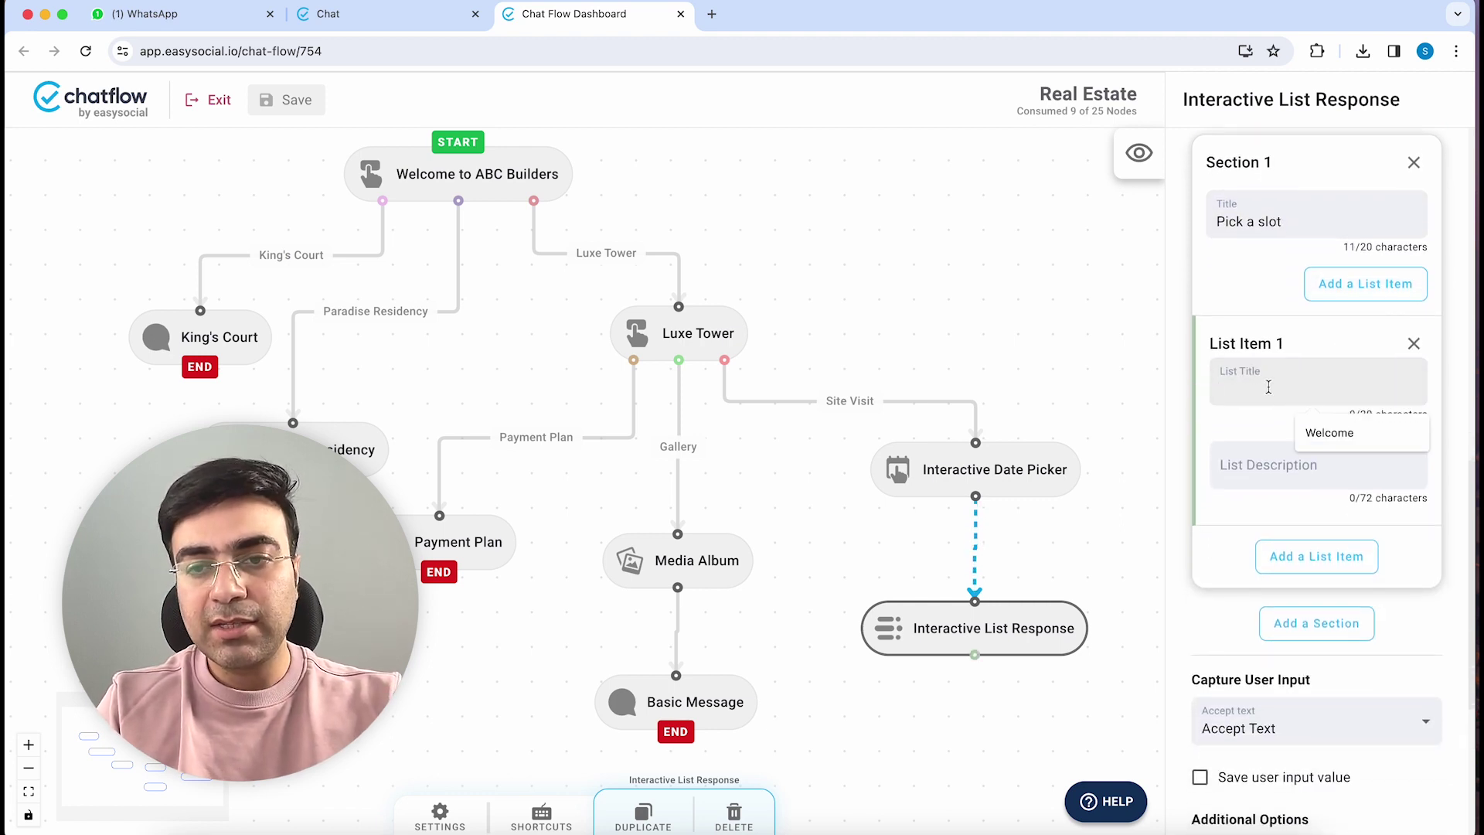
text(11)
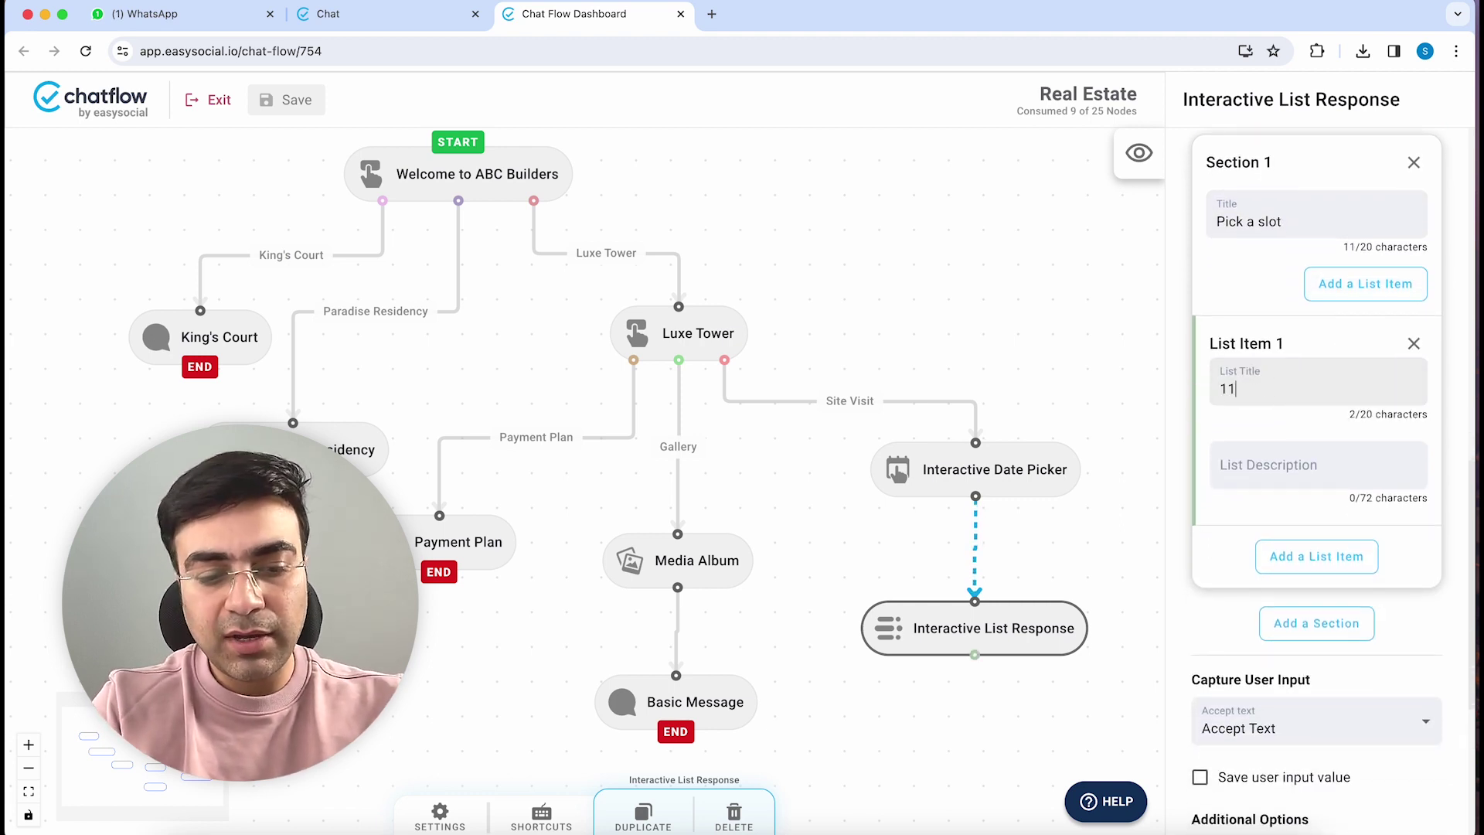
text(AM)
key(BackSpace)
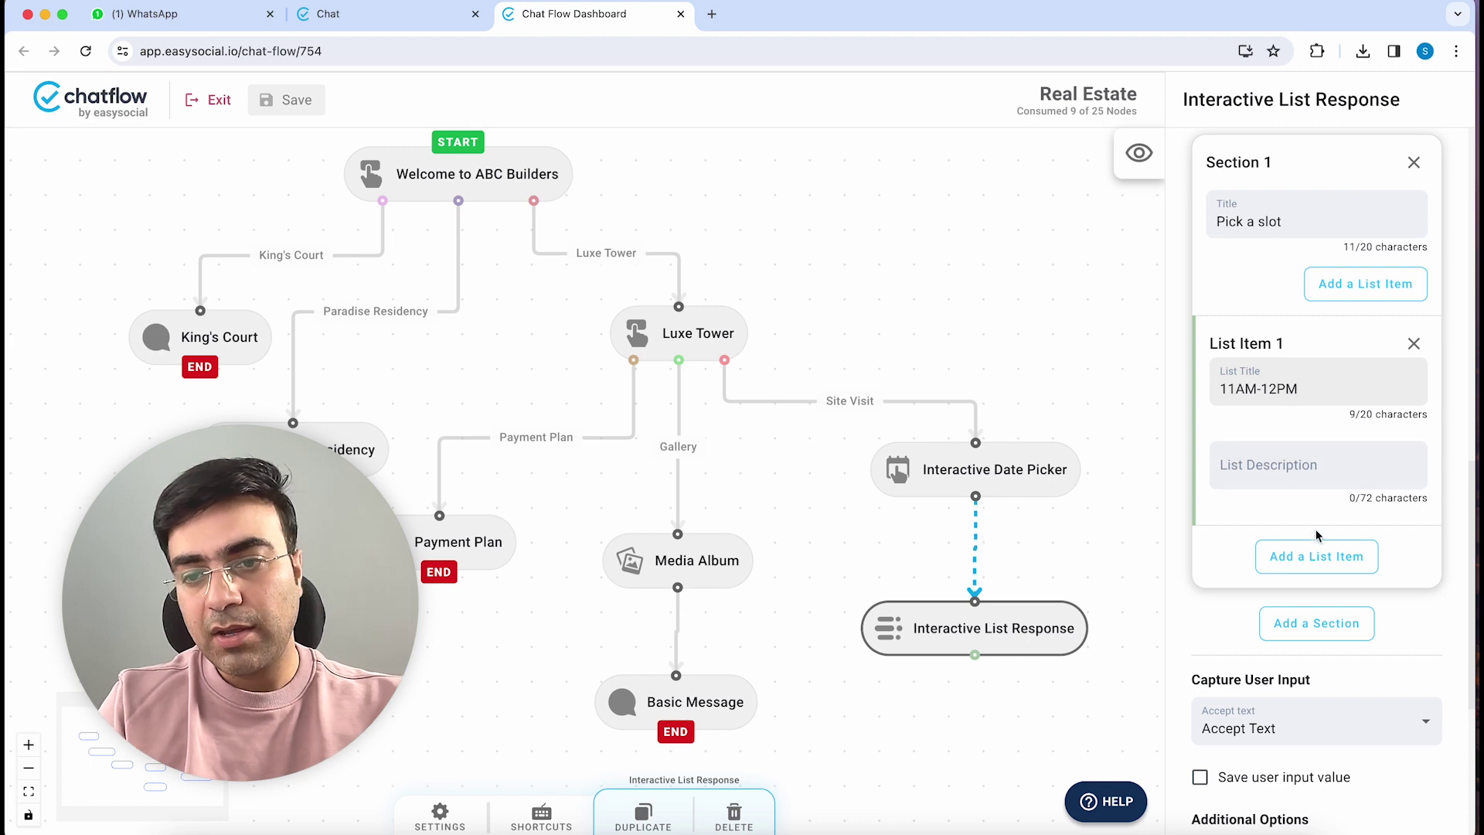
click(1278, 562)
click(1220, 601)
text(12PM-1PM)
Add three more time-slot items: 1PM-2PM, 2PM-3PM and 3PM-4PM
scroll(1314, 572, down, 3)
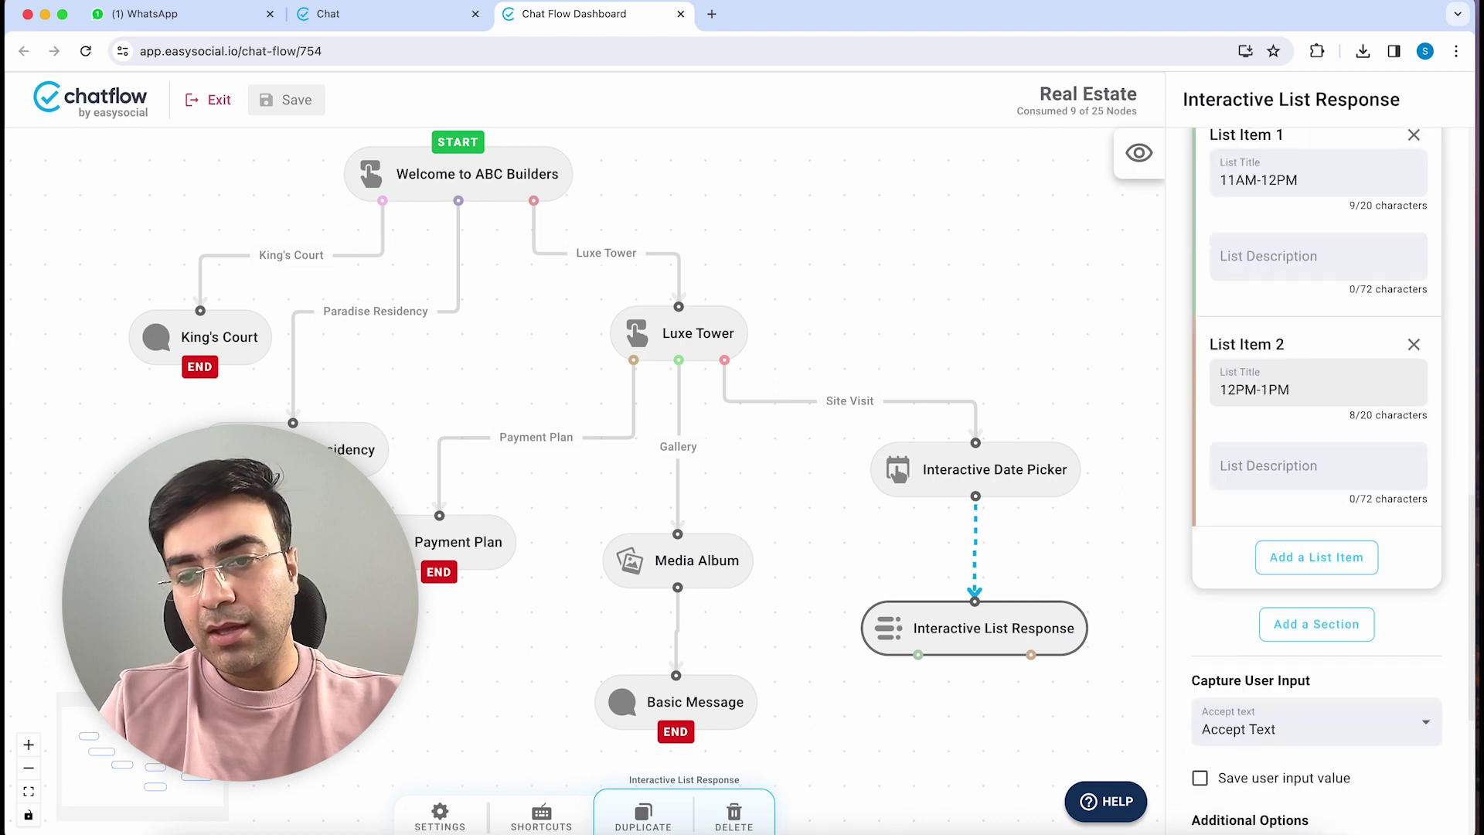
click(1312, 568)
click(1310, 572)
text(1Pm)
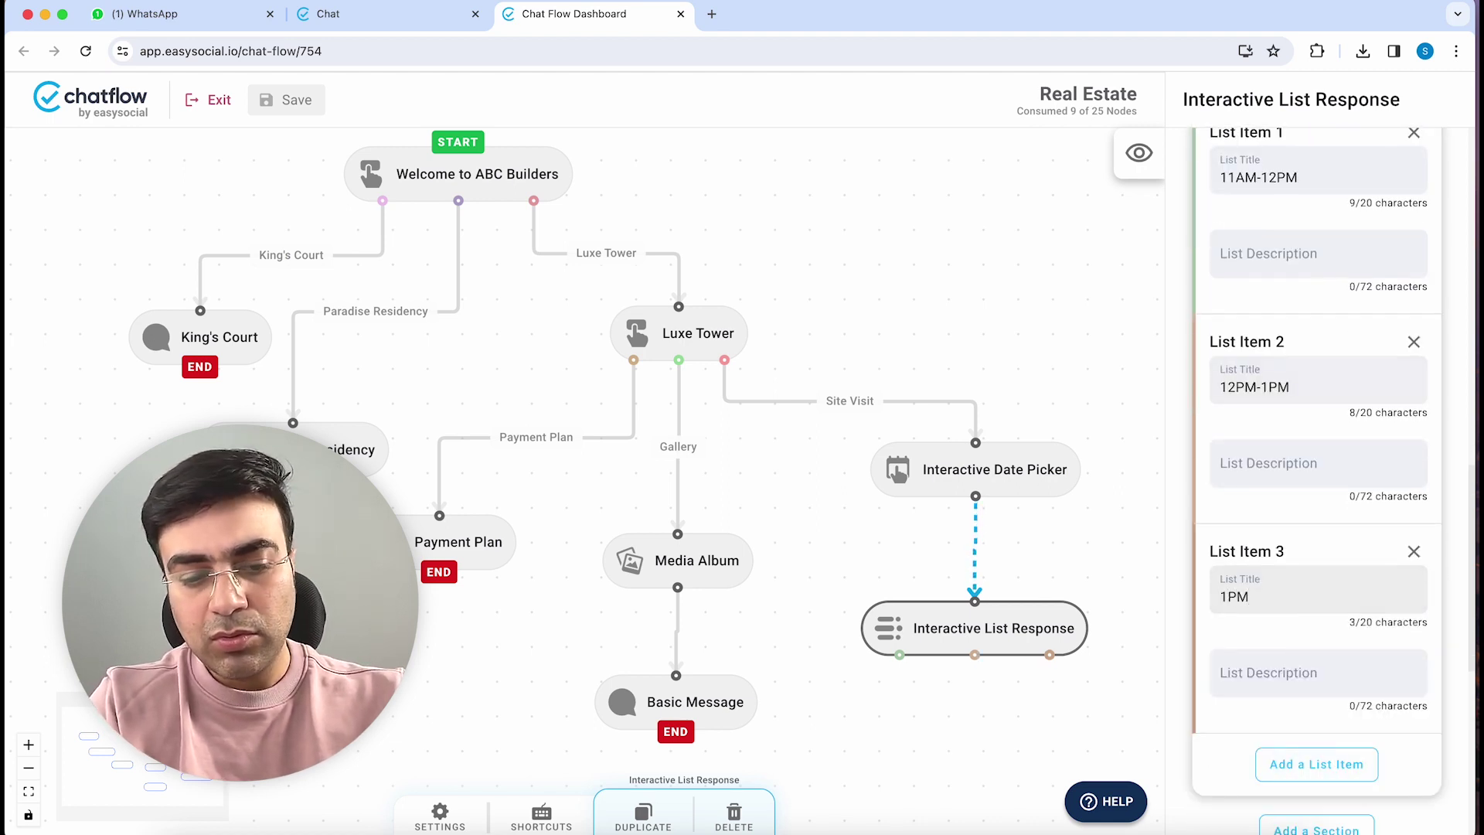
text(-2PM)
scroll(1317, 479, down, 3)
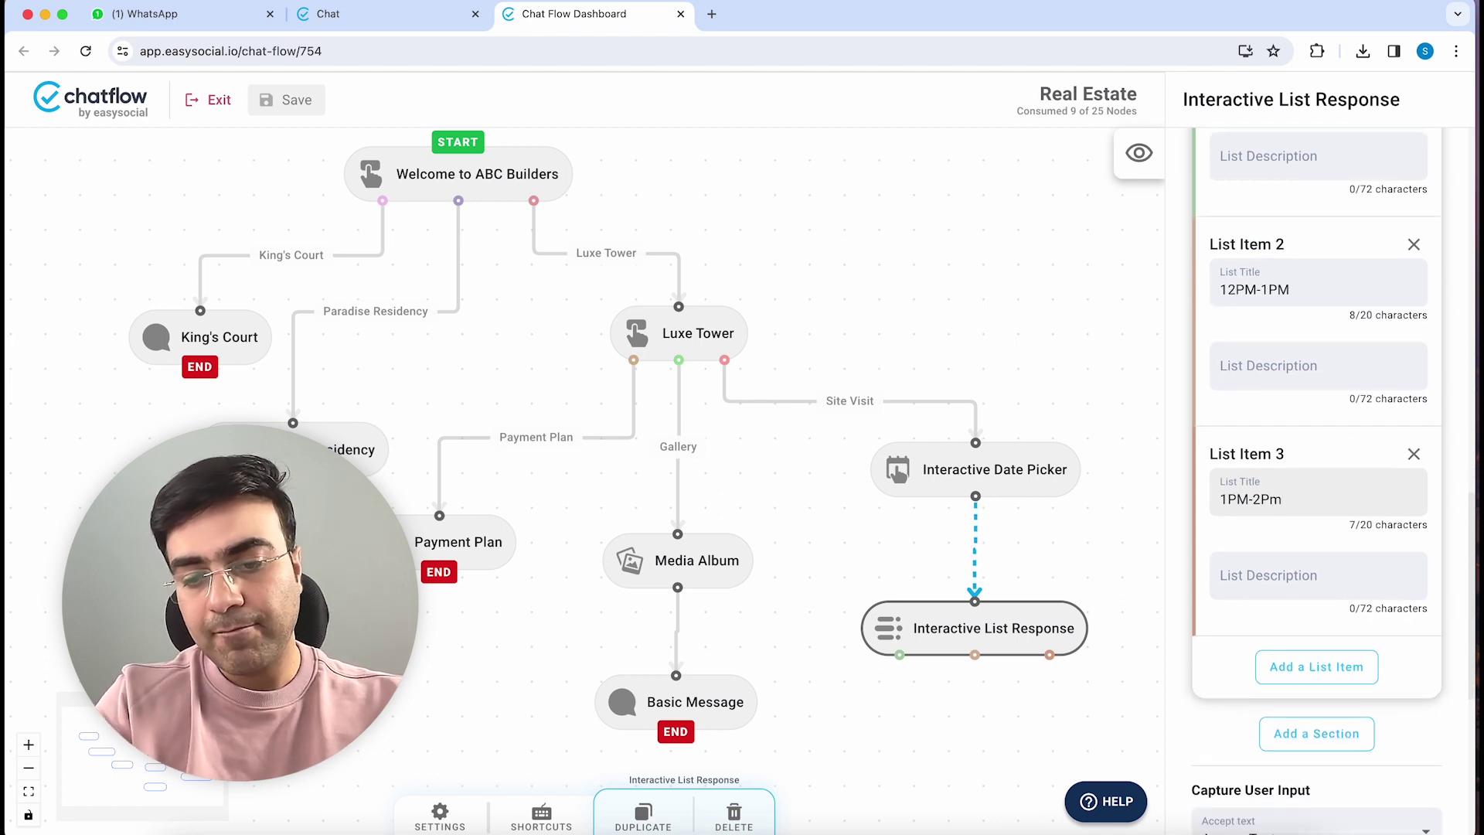
scroll(1317, 479, down, 2)
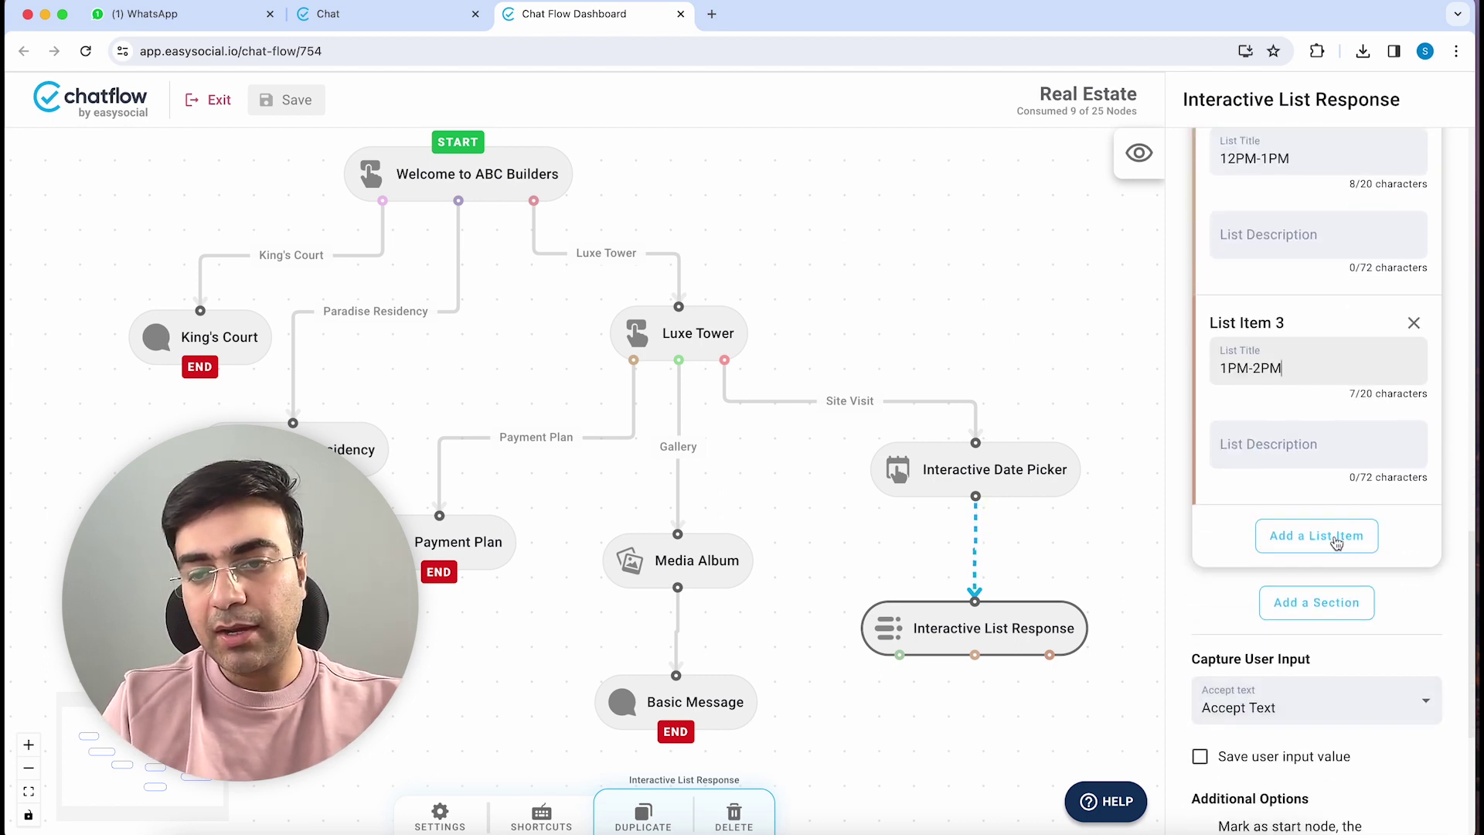
click(1279, 535)
click(1250, 578)
text(2PM-3Pm)
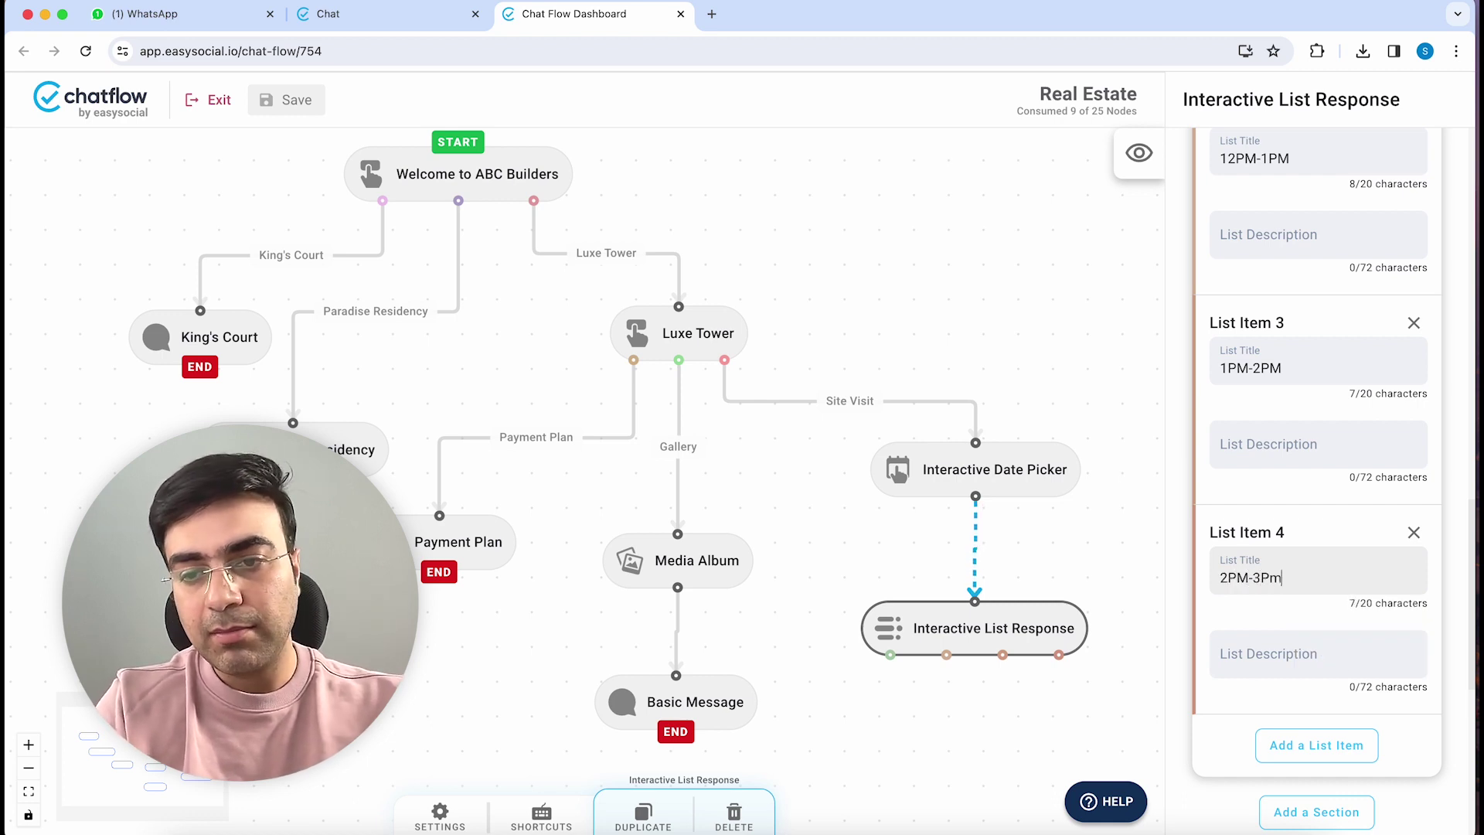
scroll(1255, 565, down, 2)
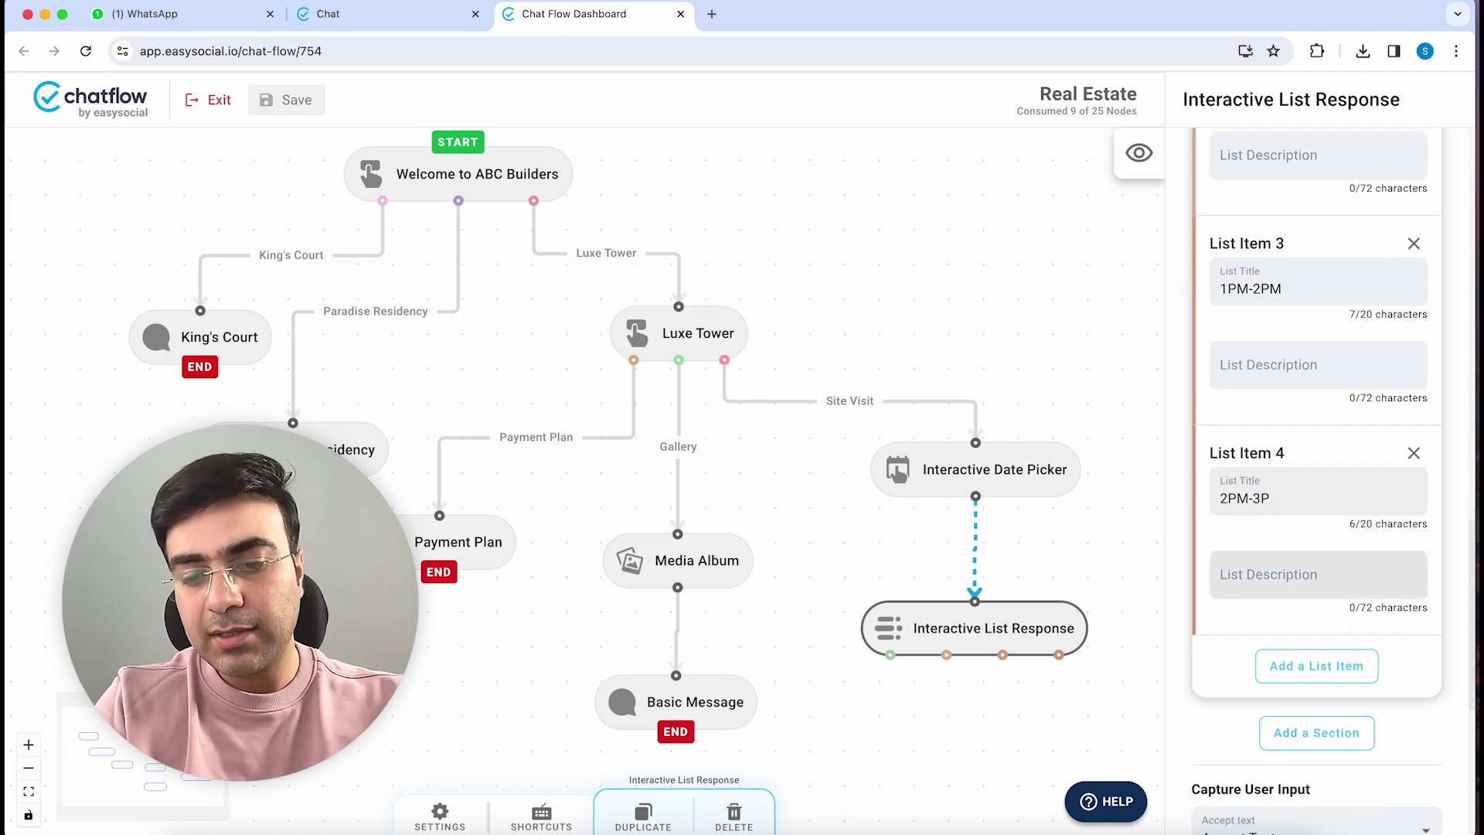
click(1286, 664)
click(1227, 700)
text(3)
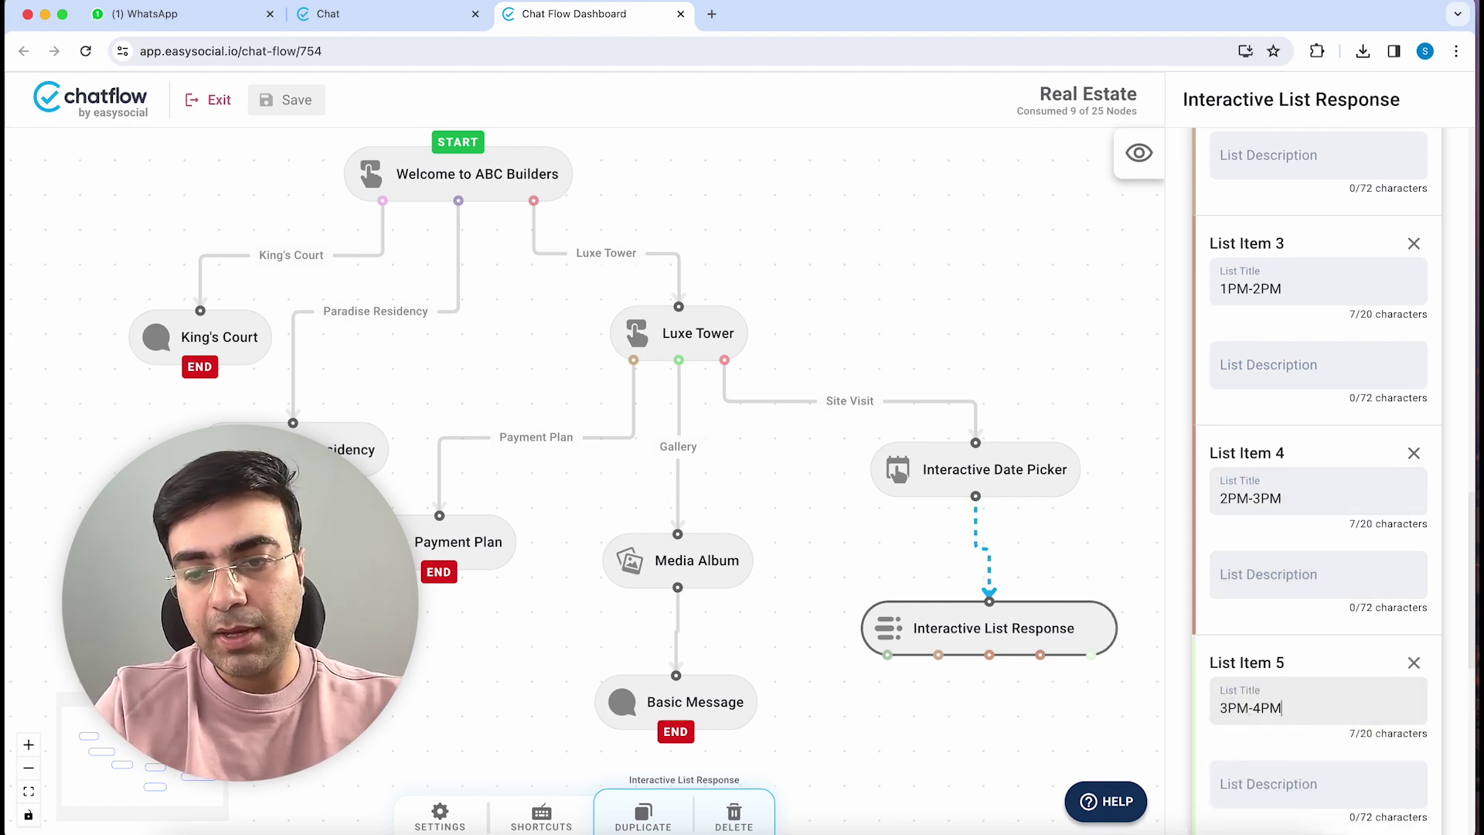
text(PM-4PM)
scroll(1313, 541, down, 3)
drag(1032, 492, 1045, 489)
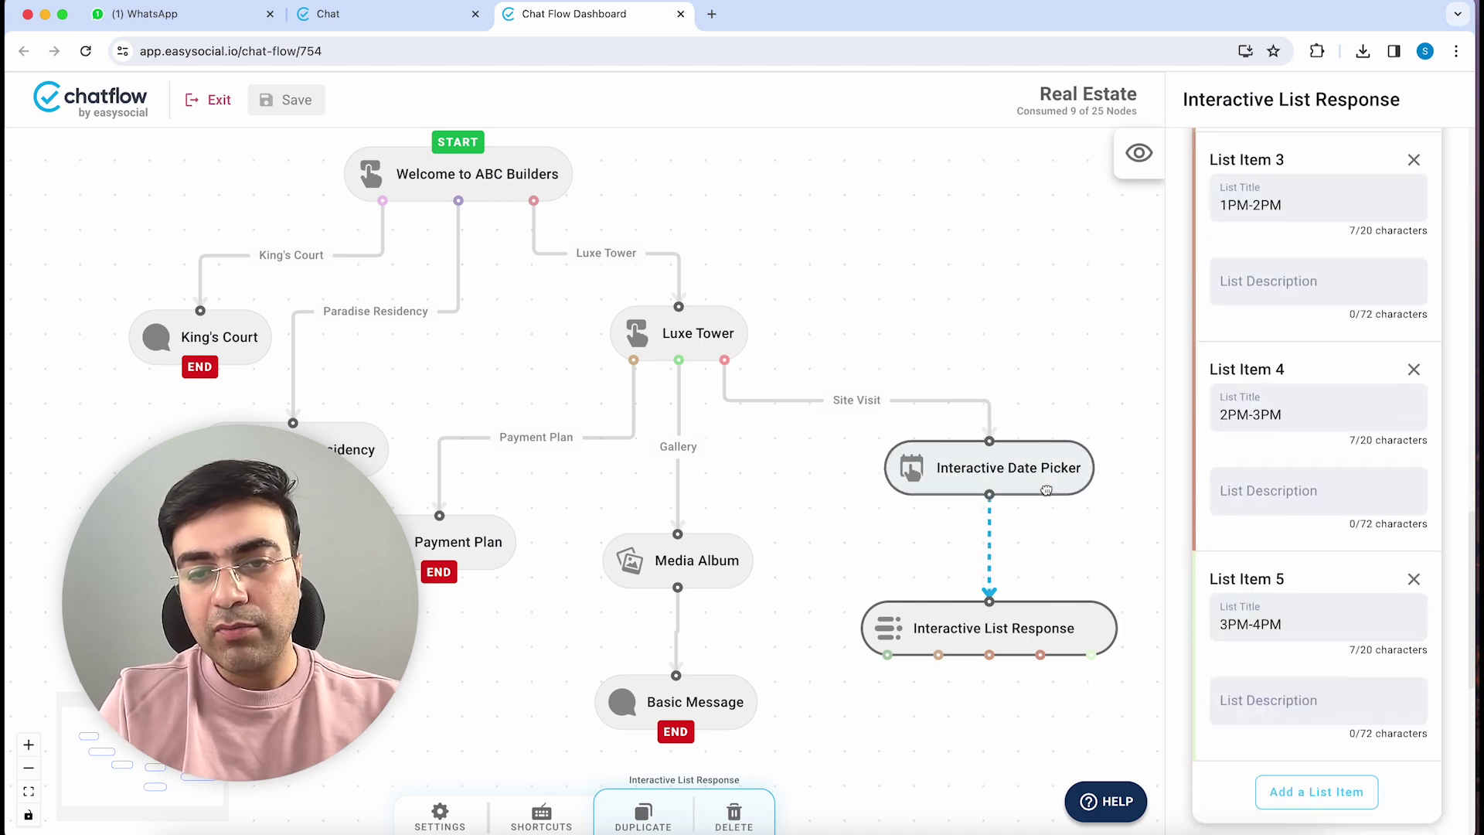
scroll(1283, 533, down, 5)
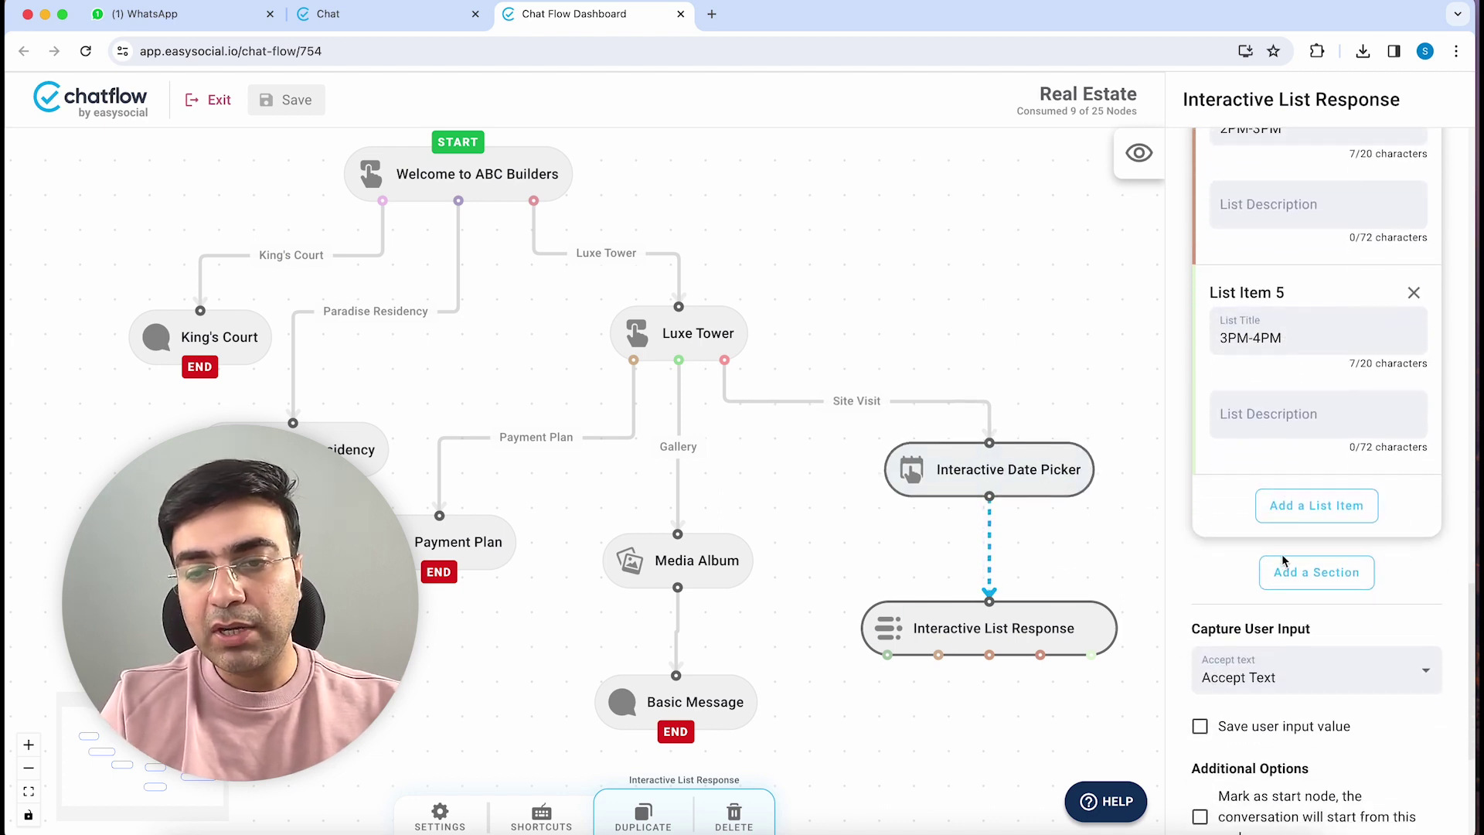
Preview the time-slot list as it will appear in the chat
click(1138, 154)
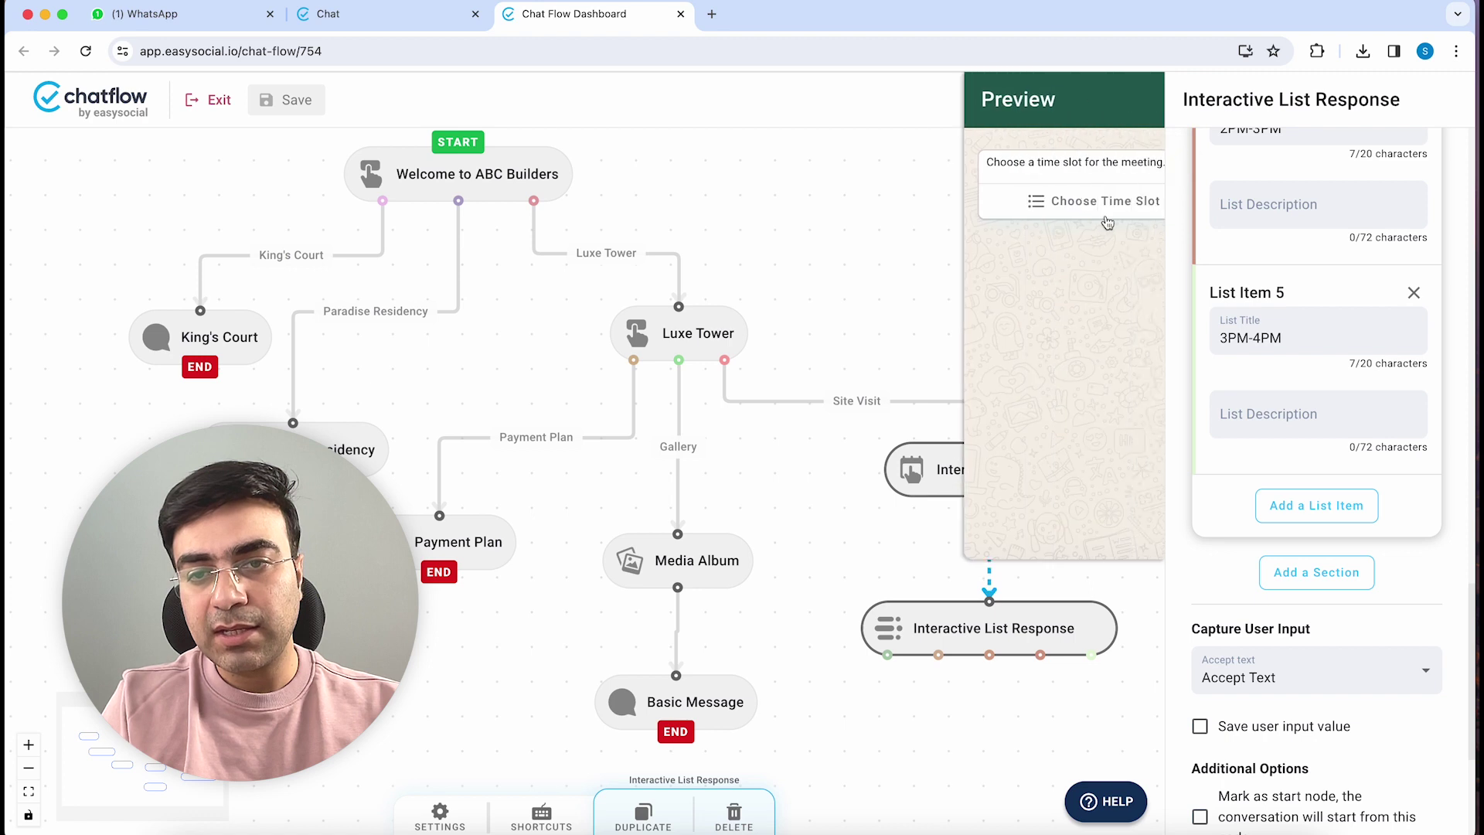
click(1053, 193)
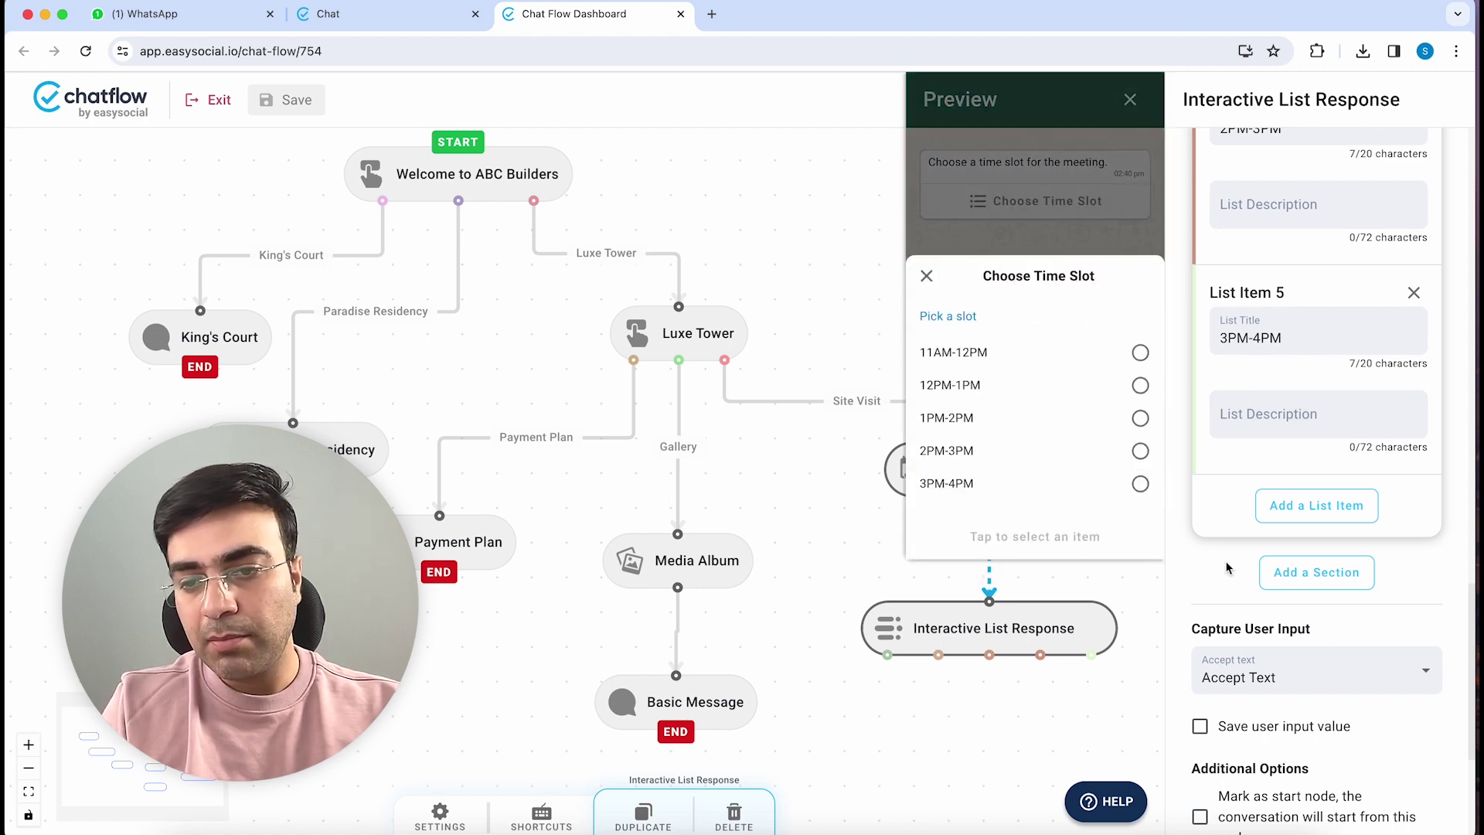
scroll(1321, 506, down, 3)
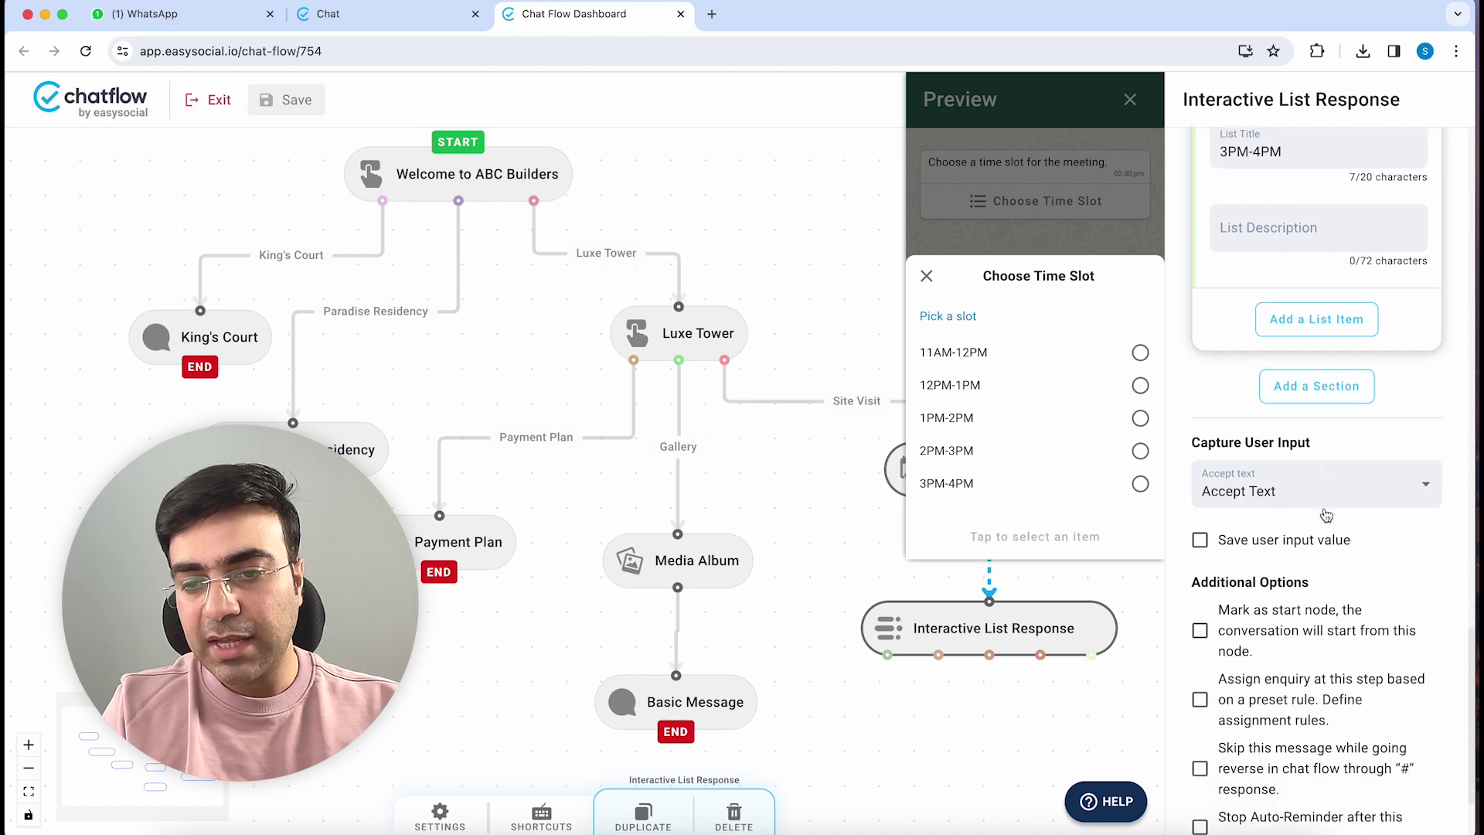
Save the chosen slot into a newly created time_slot lead data field, then close the panels
click(1251, 529)
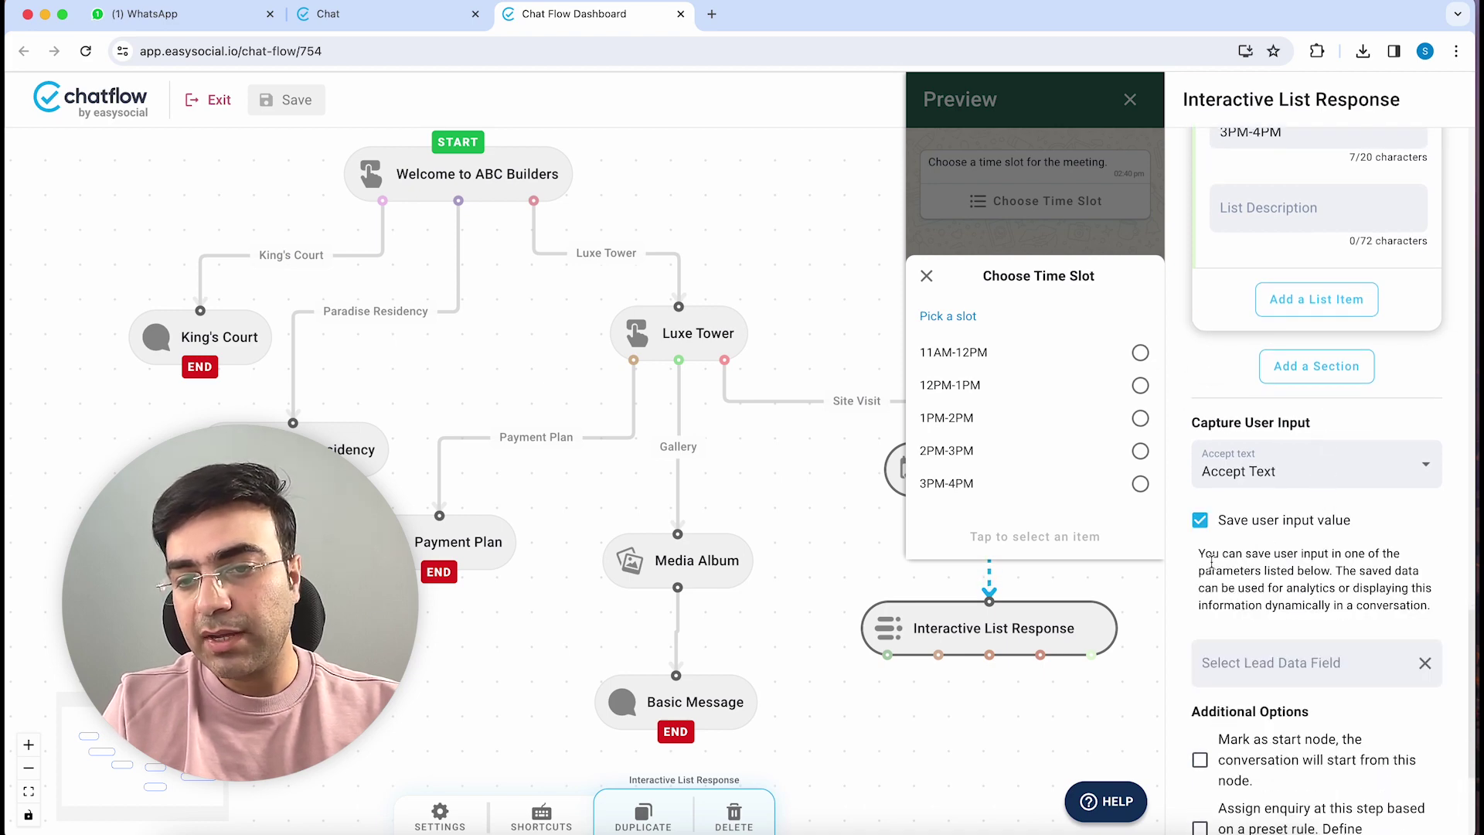
click(1246, 672)
text(time)
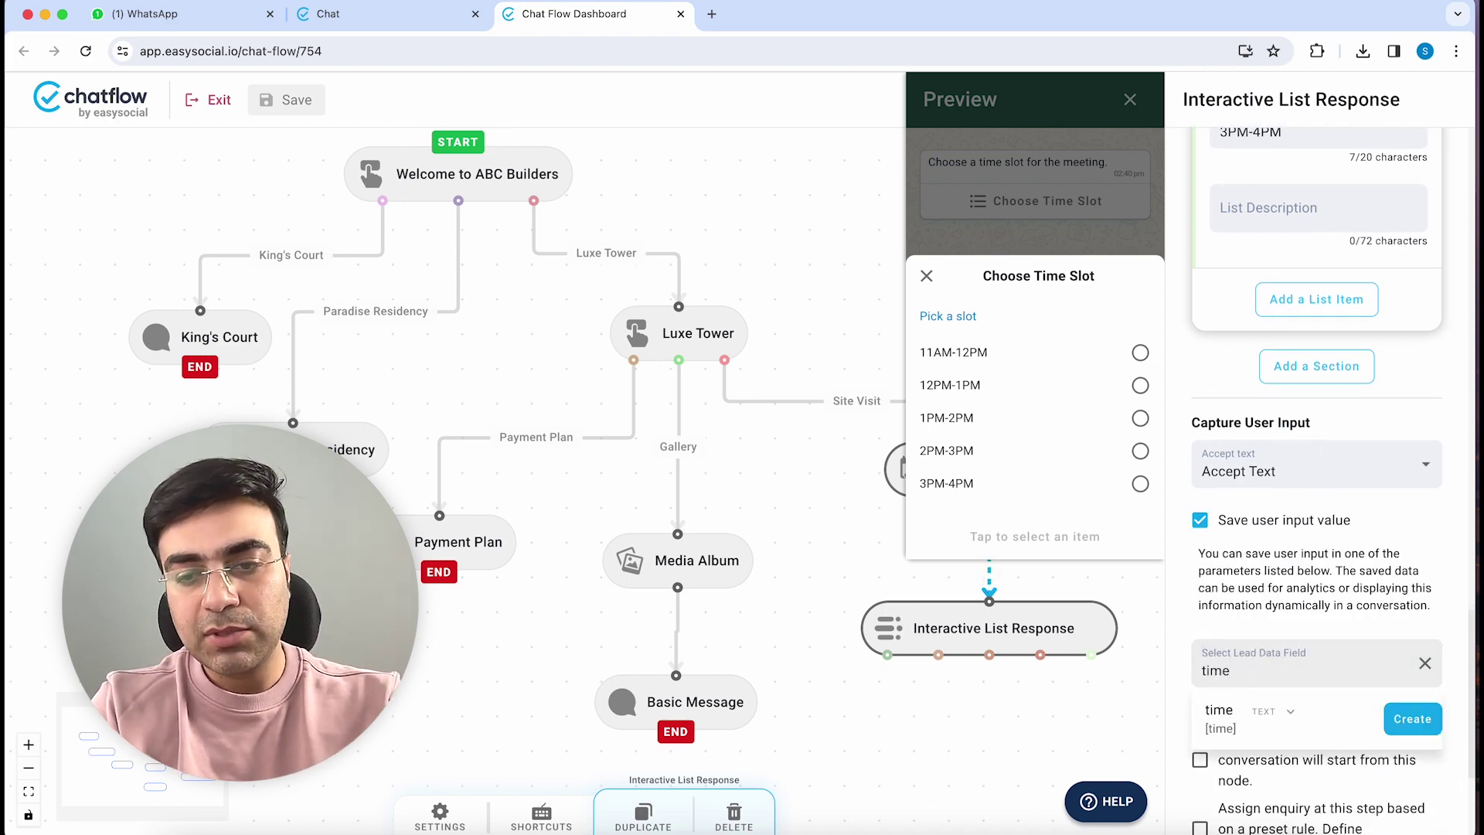
text( slot)
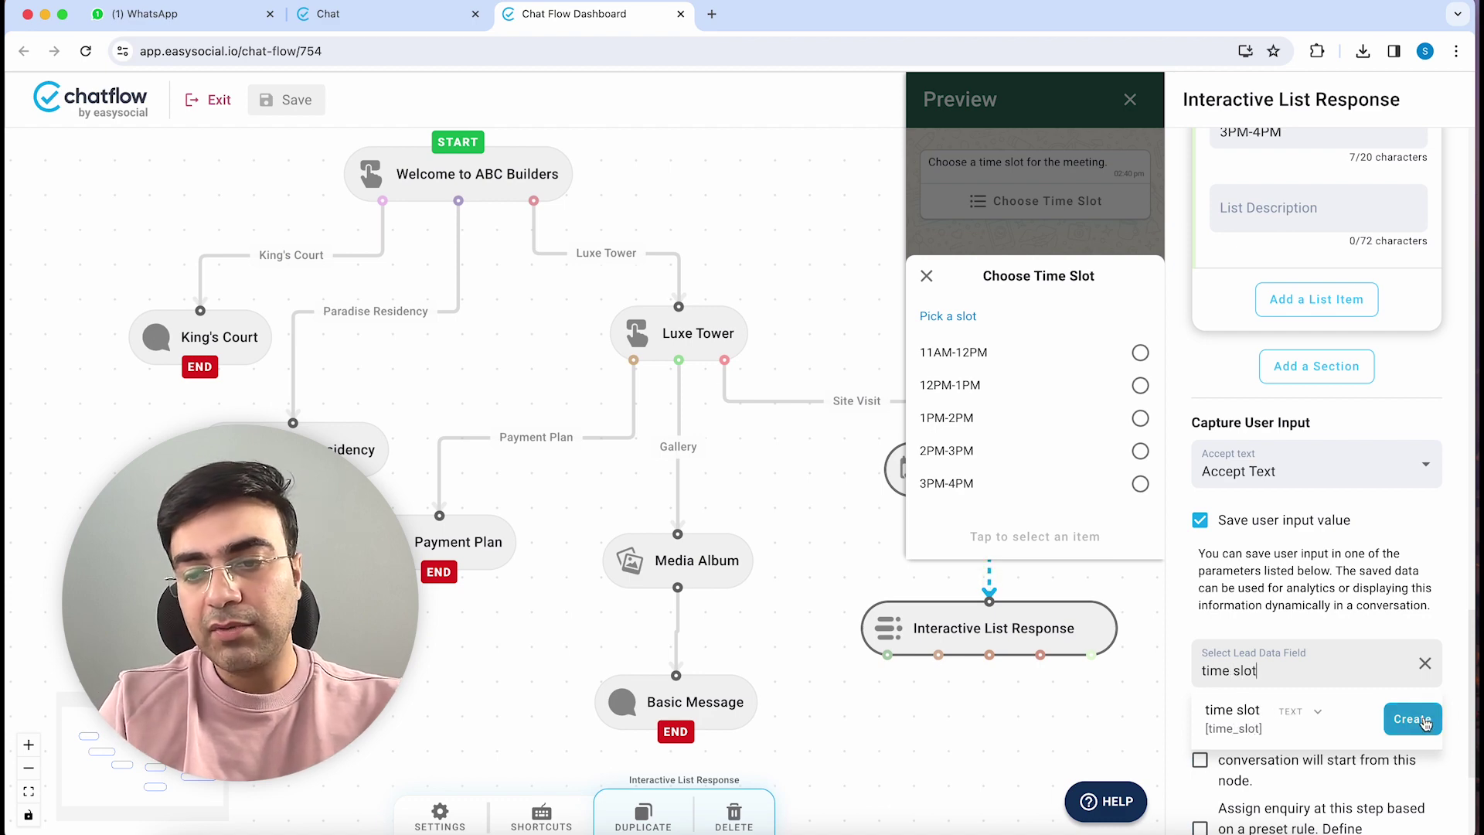
click(1424, 723)
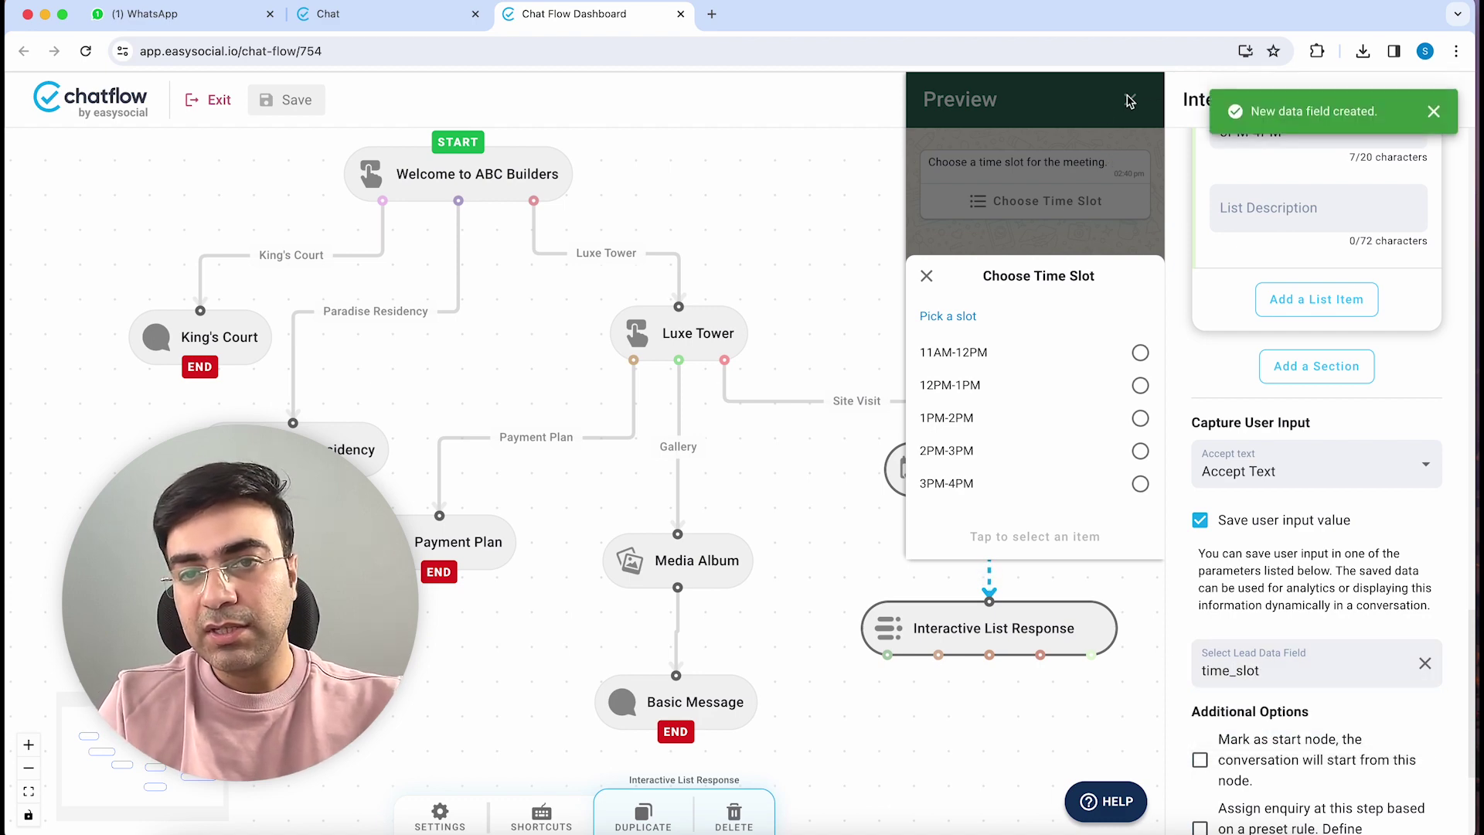
click(878, 149)
drag(1037, 315, 890, 202)
click(695, 286)
drag(678, 367, 612, 328)
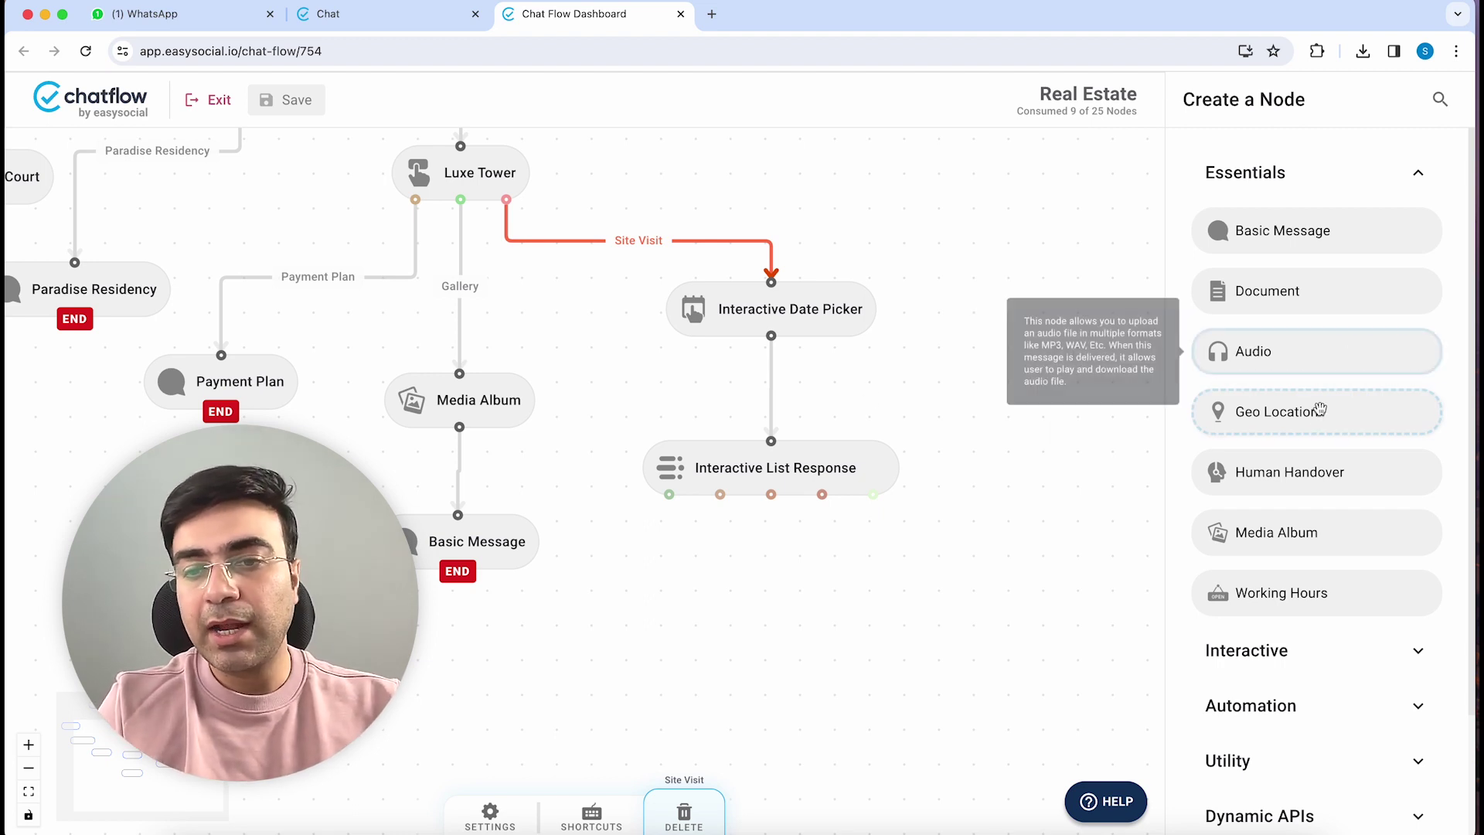
Add an Interactive Button Response node below the list and connect the 11AM-12PM and following slot options
scroll(1308, 431, down, 1)
scroll(1308, 431, down, 1)
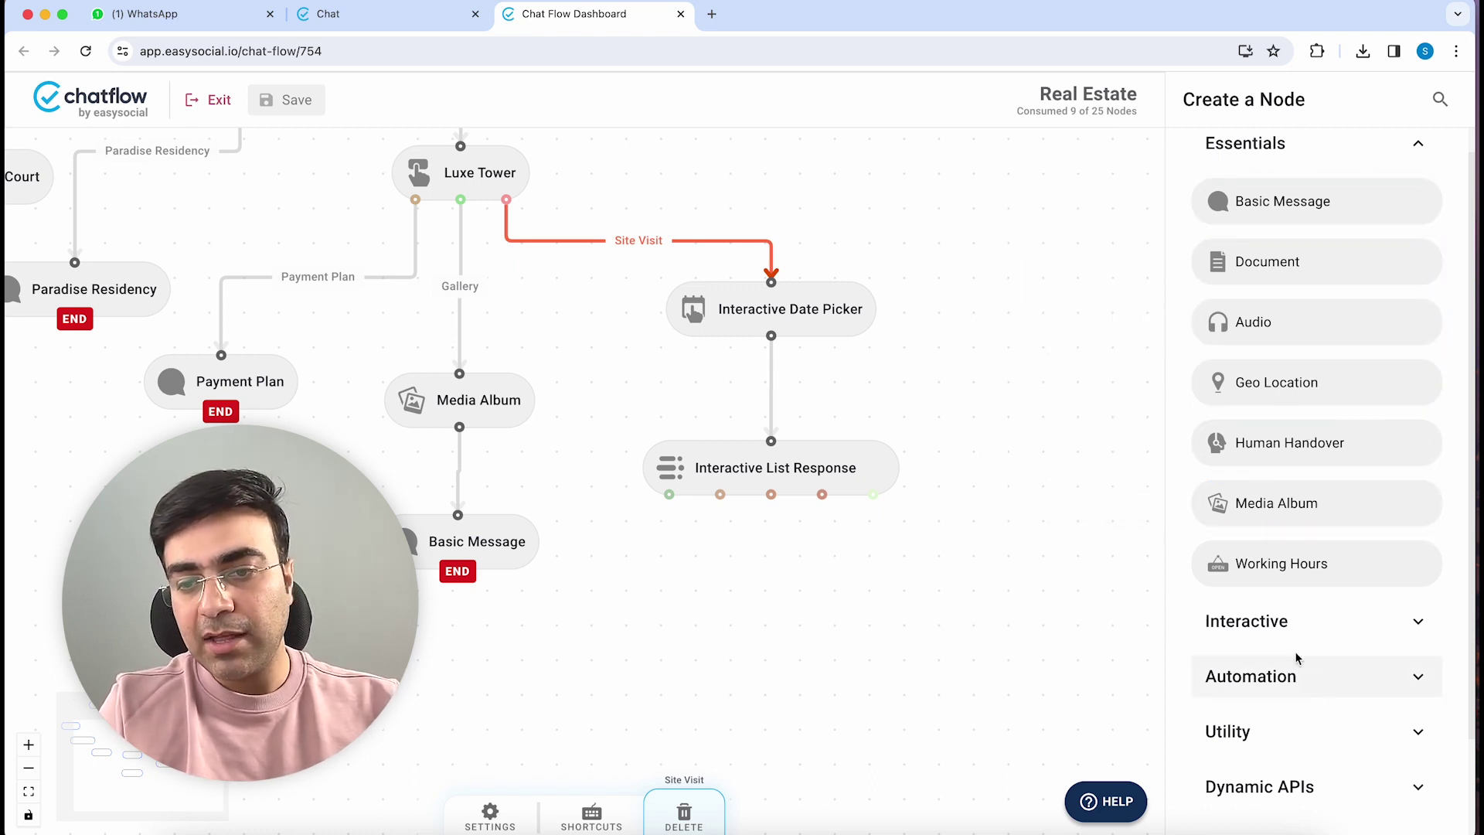
click(1298, 622)
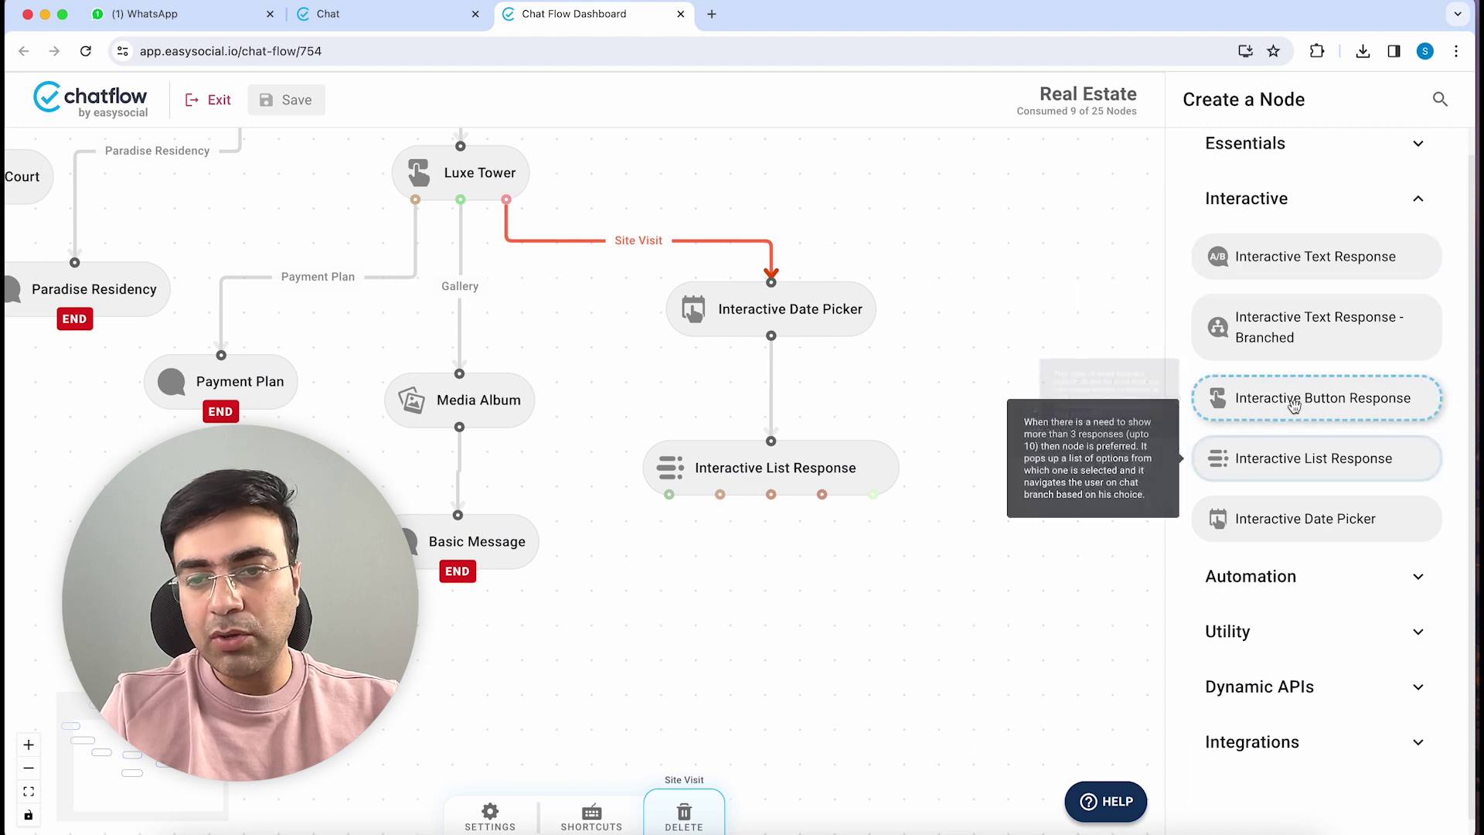
drag(1294, 404, 740, 619)
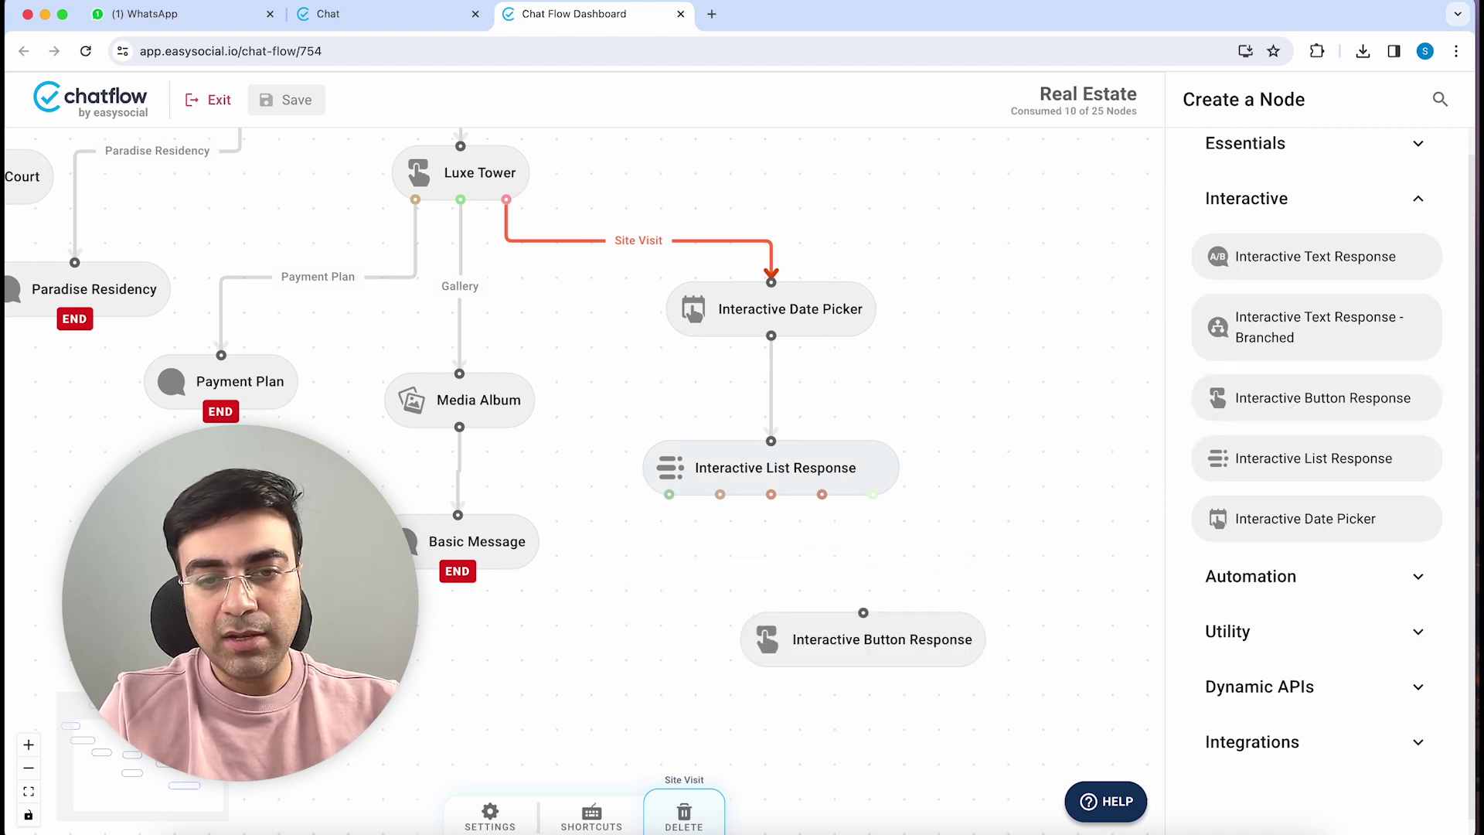
drag(669, 495, 827, 635)
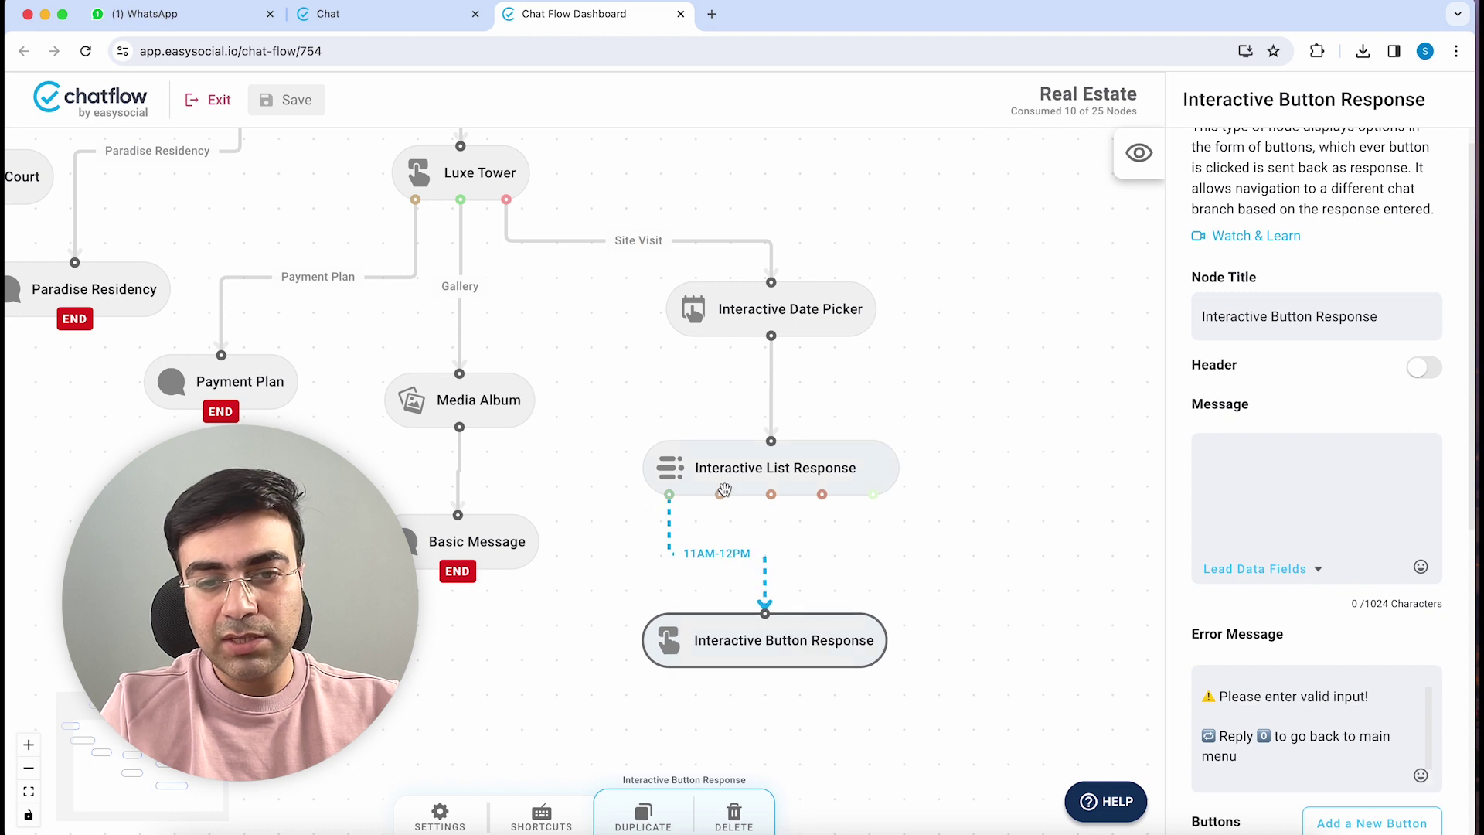
drag(724, 489, 751, 550)
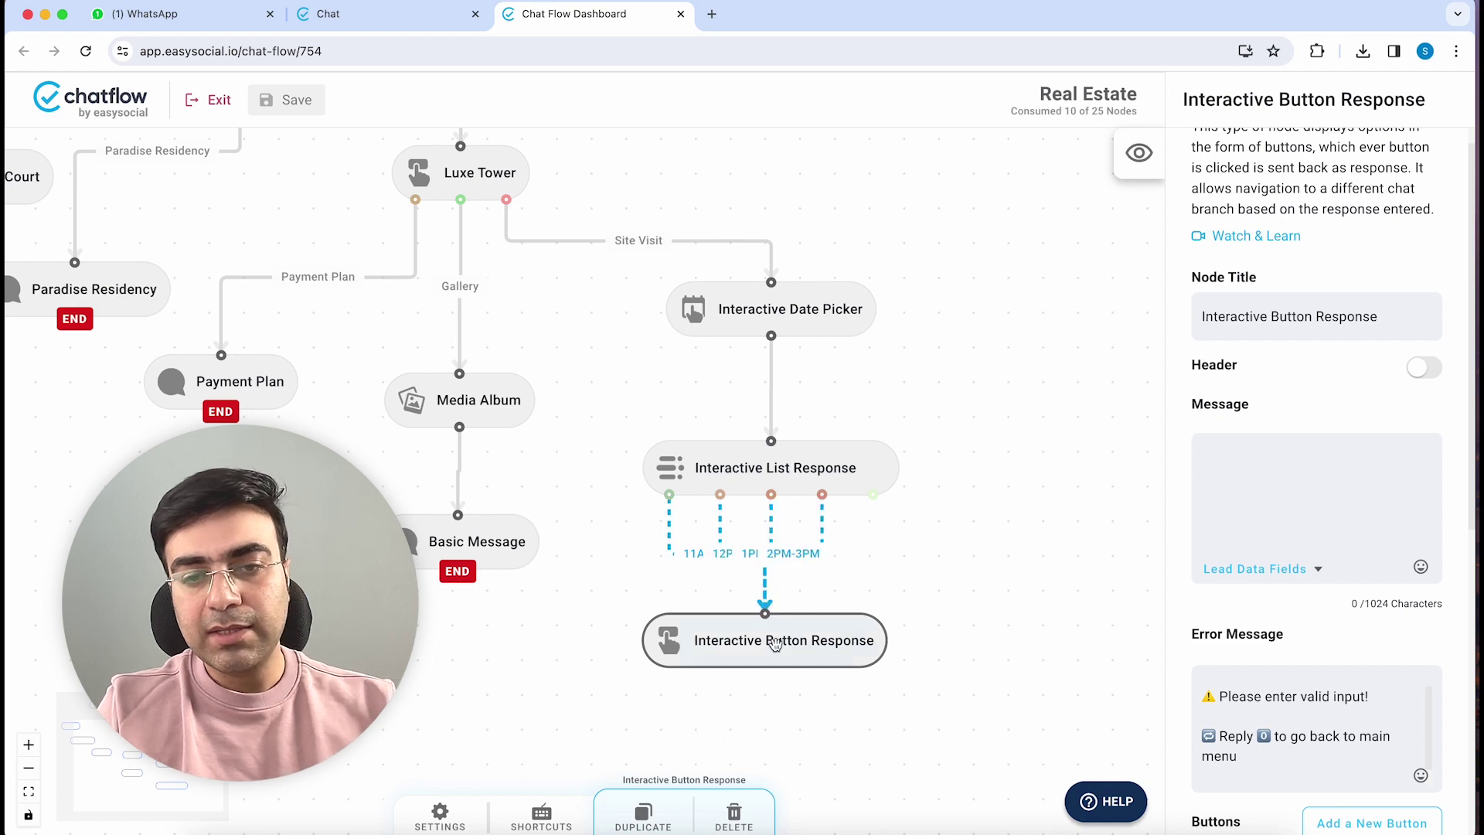
click(1310, 497)
Write the confirm-details message with 'Appointment Date: [appointment_date]' and 'Appointment Time: [time_slot]' lines
text(Please confirm)
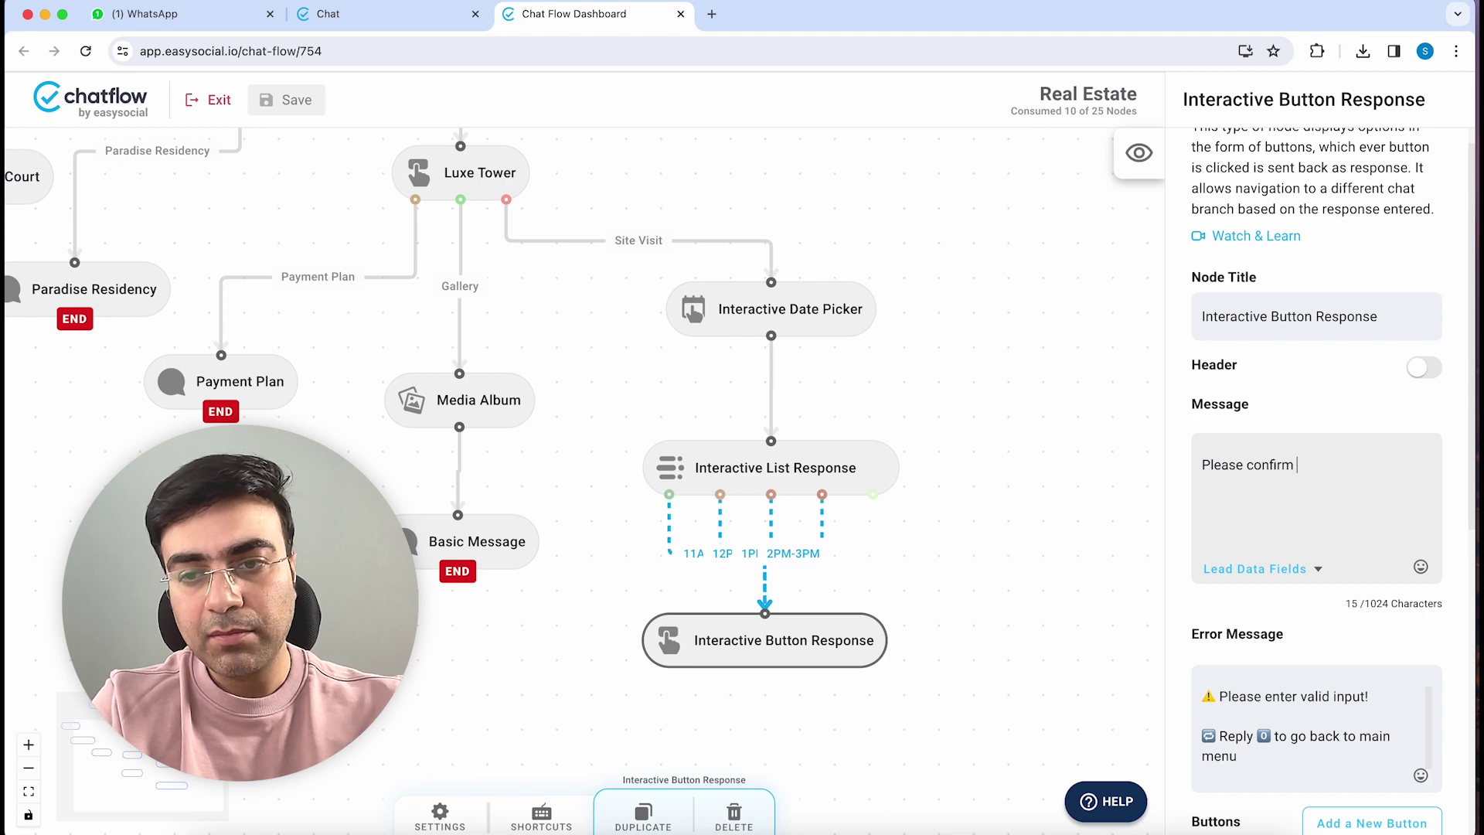
text( your details abd )
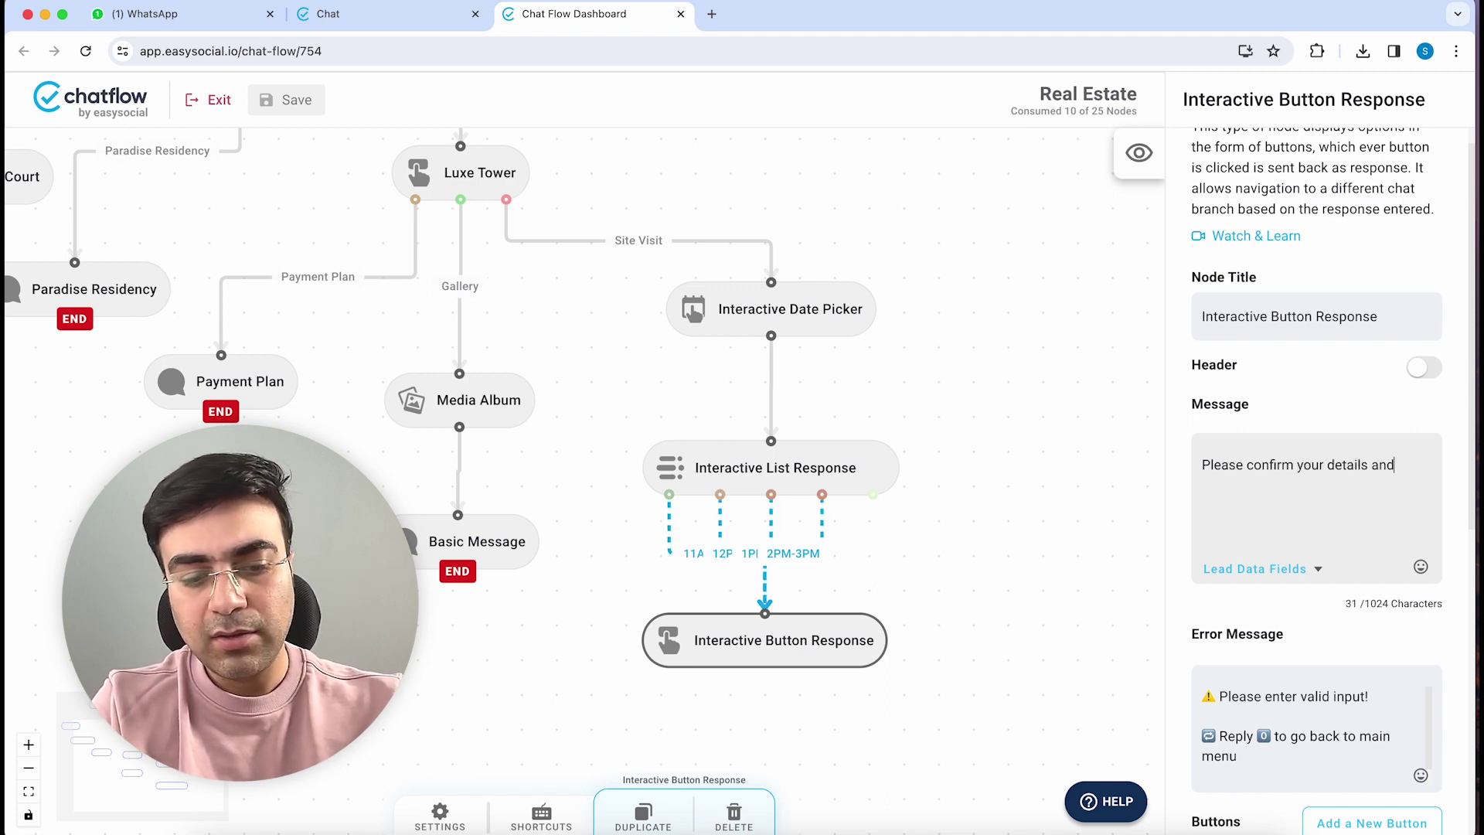
text(will book an appointmewnt)
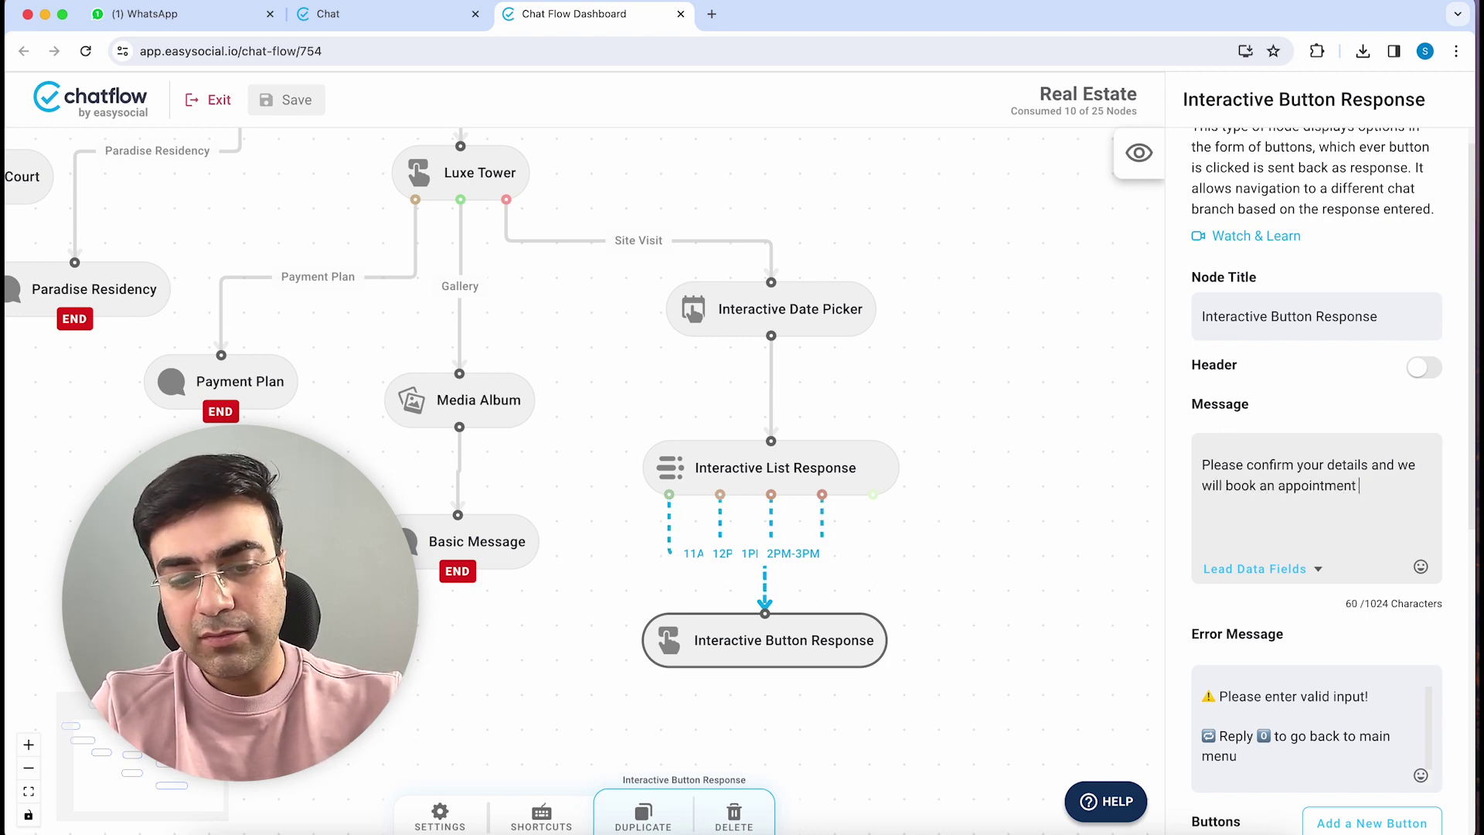
text(you.)
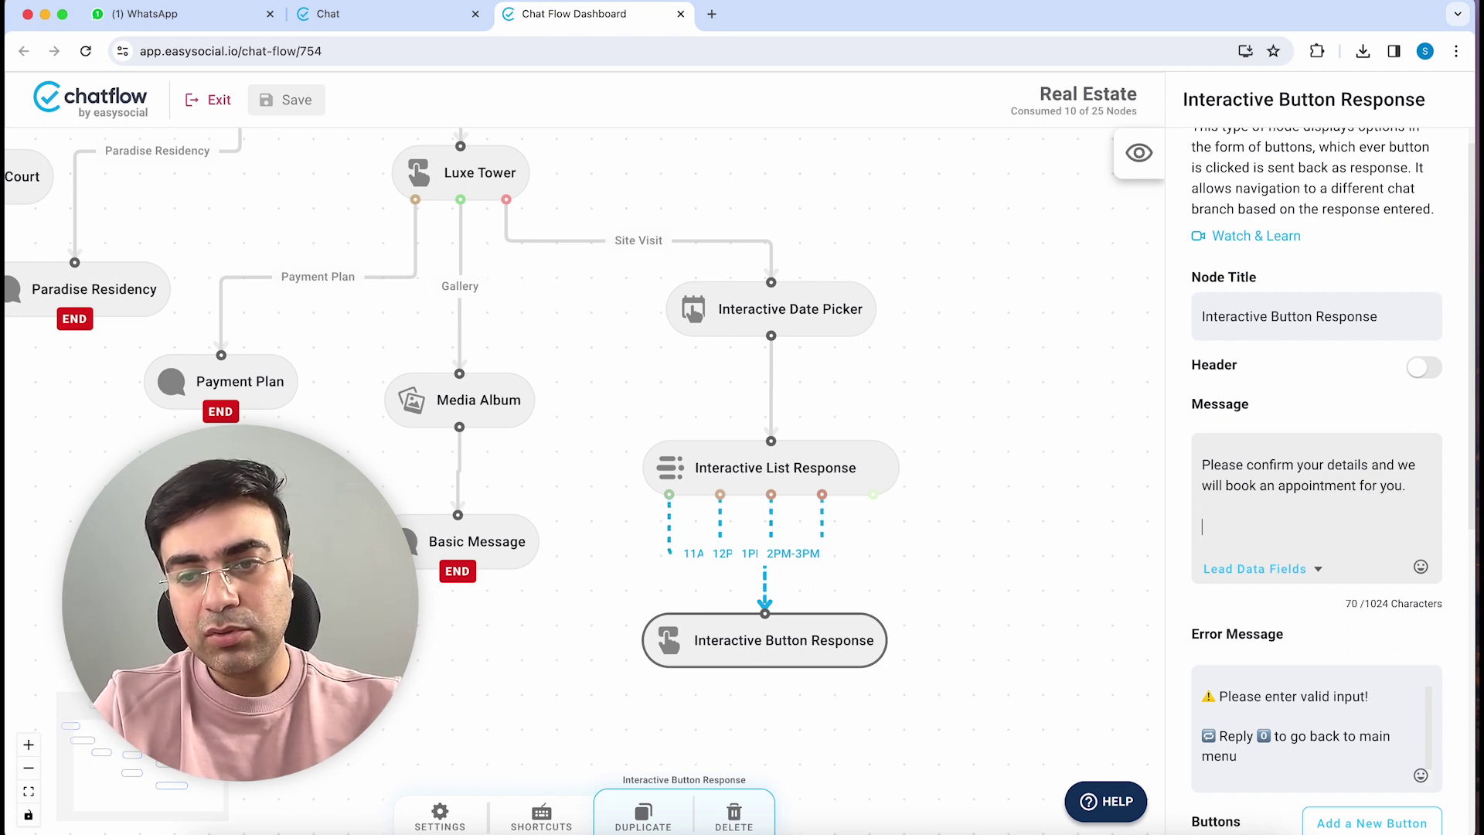
text(A)
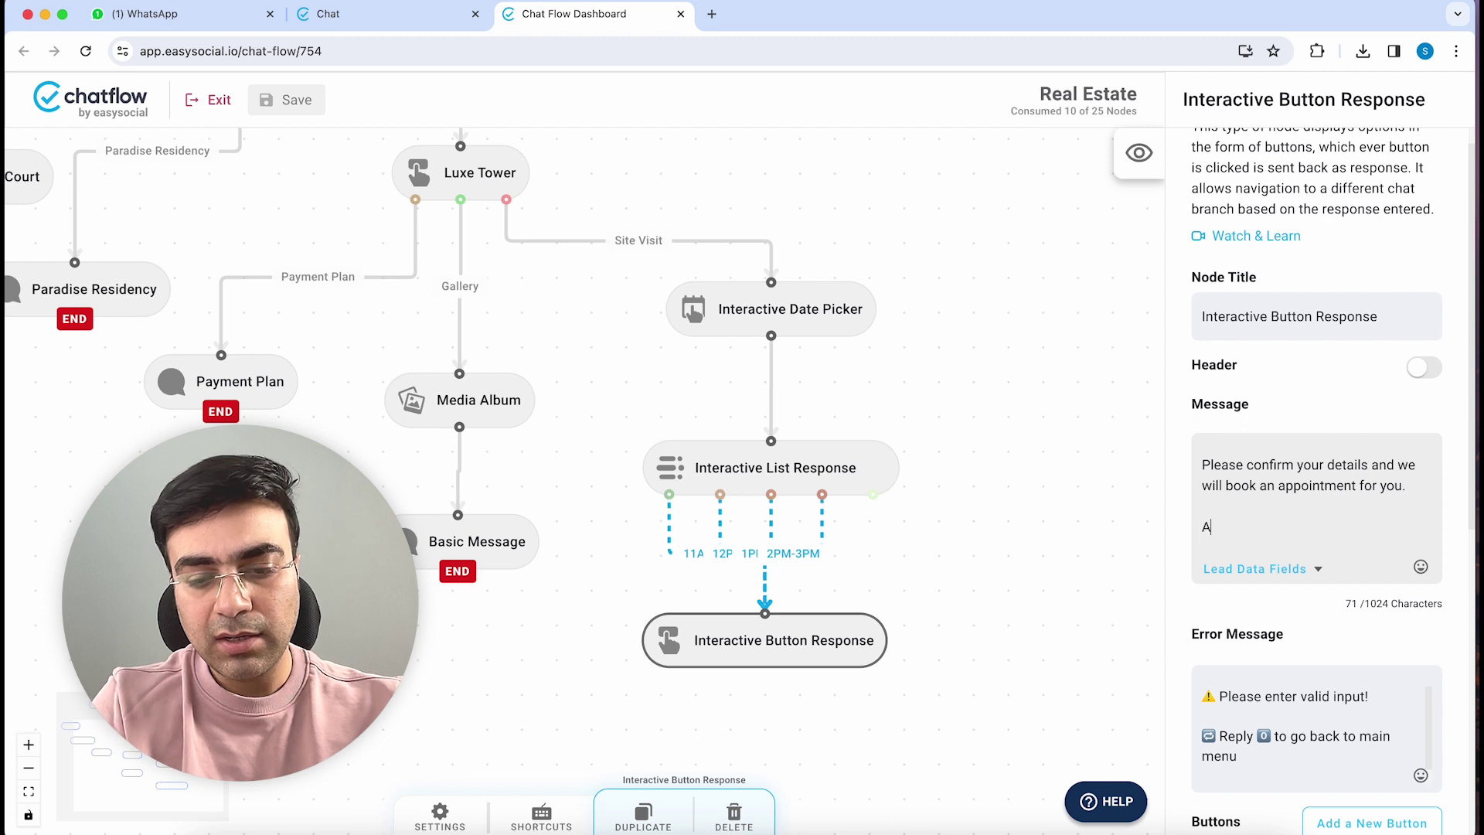
text(ppointment Date:)
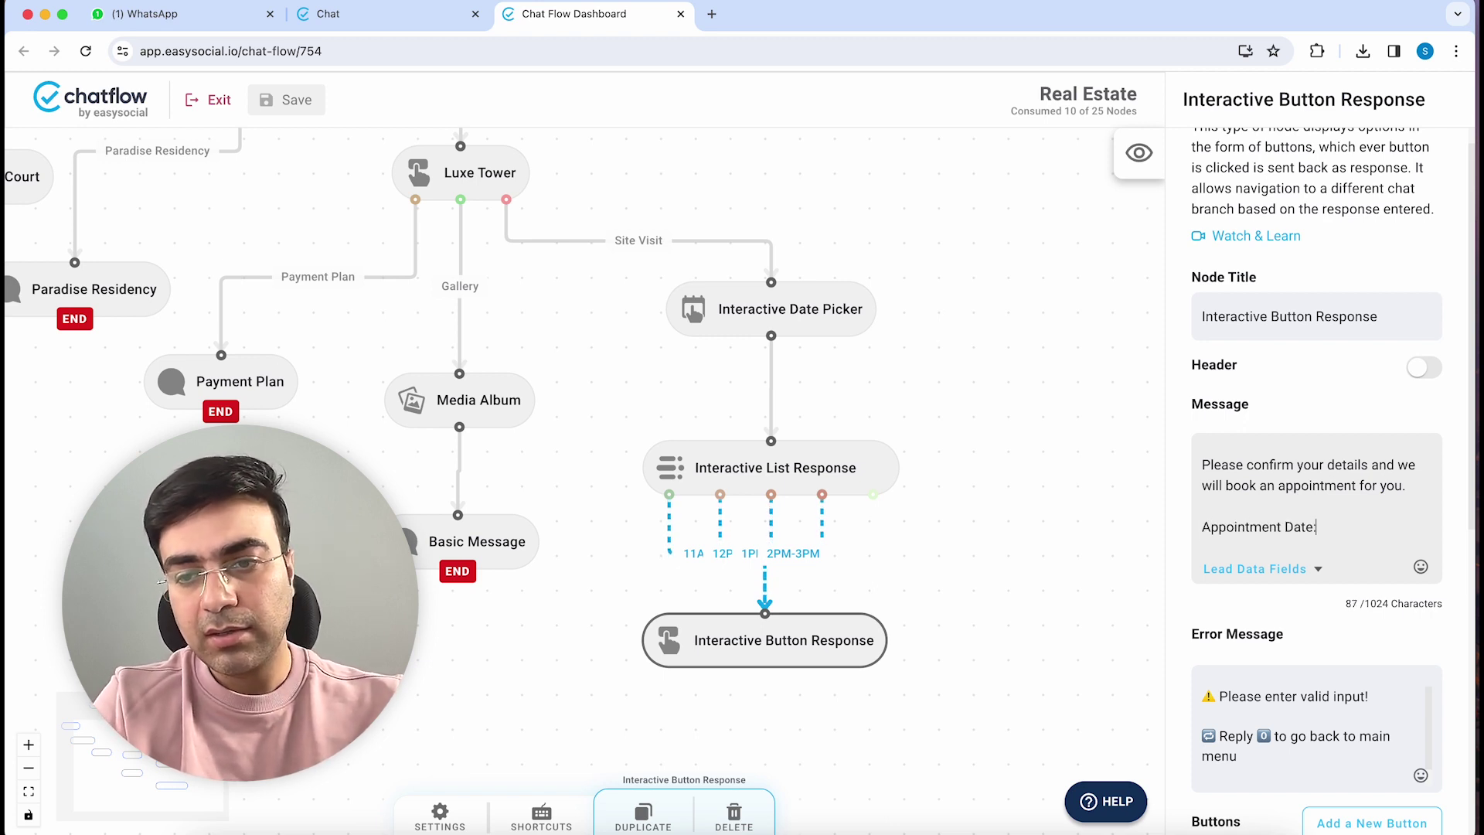
text(Appoint)
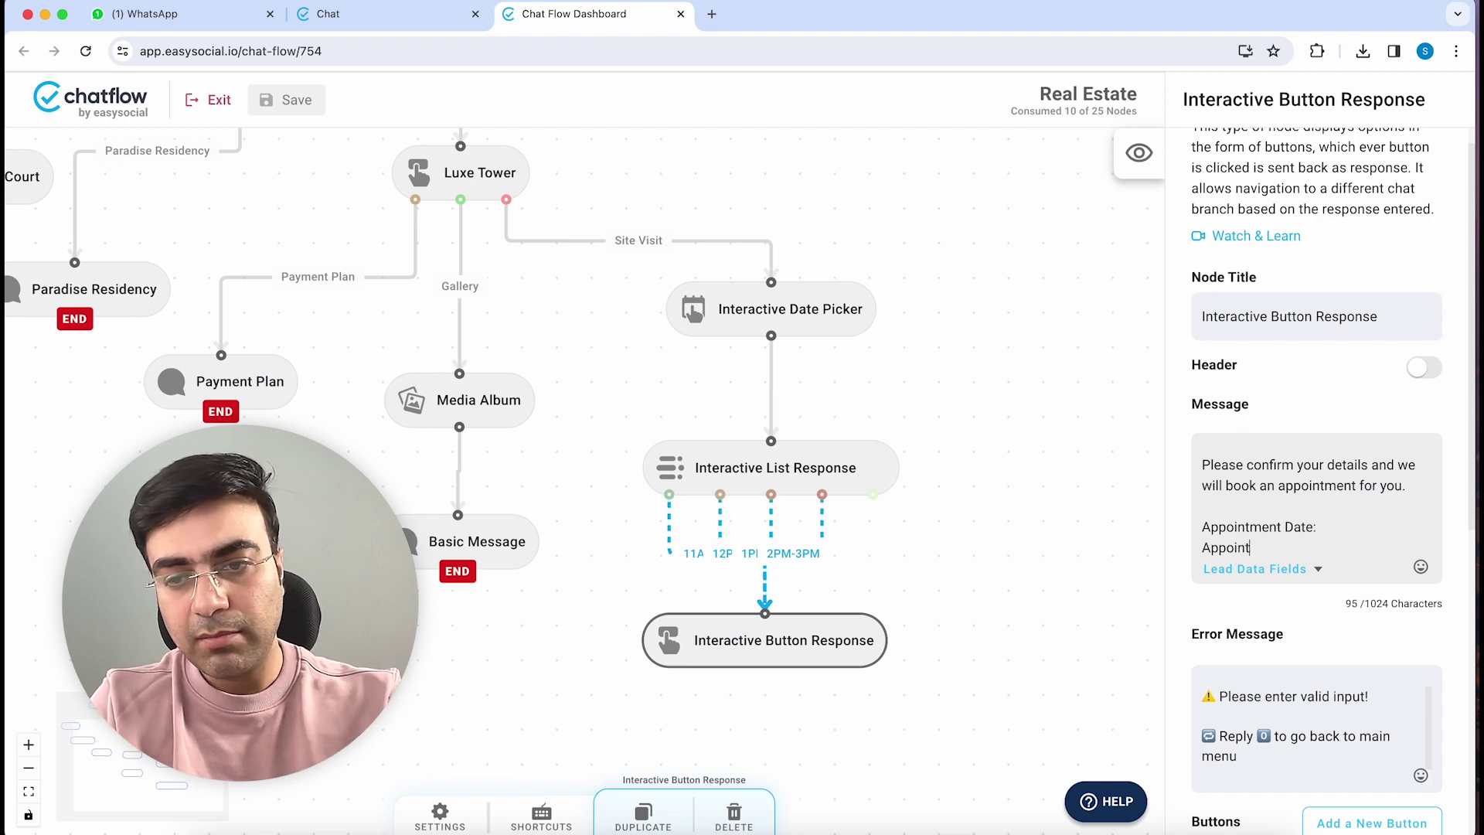
text(ment Time:)
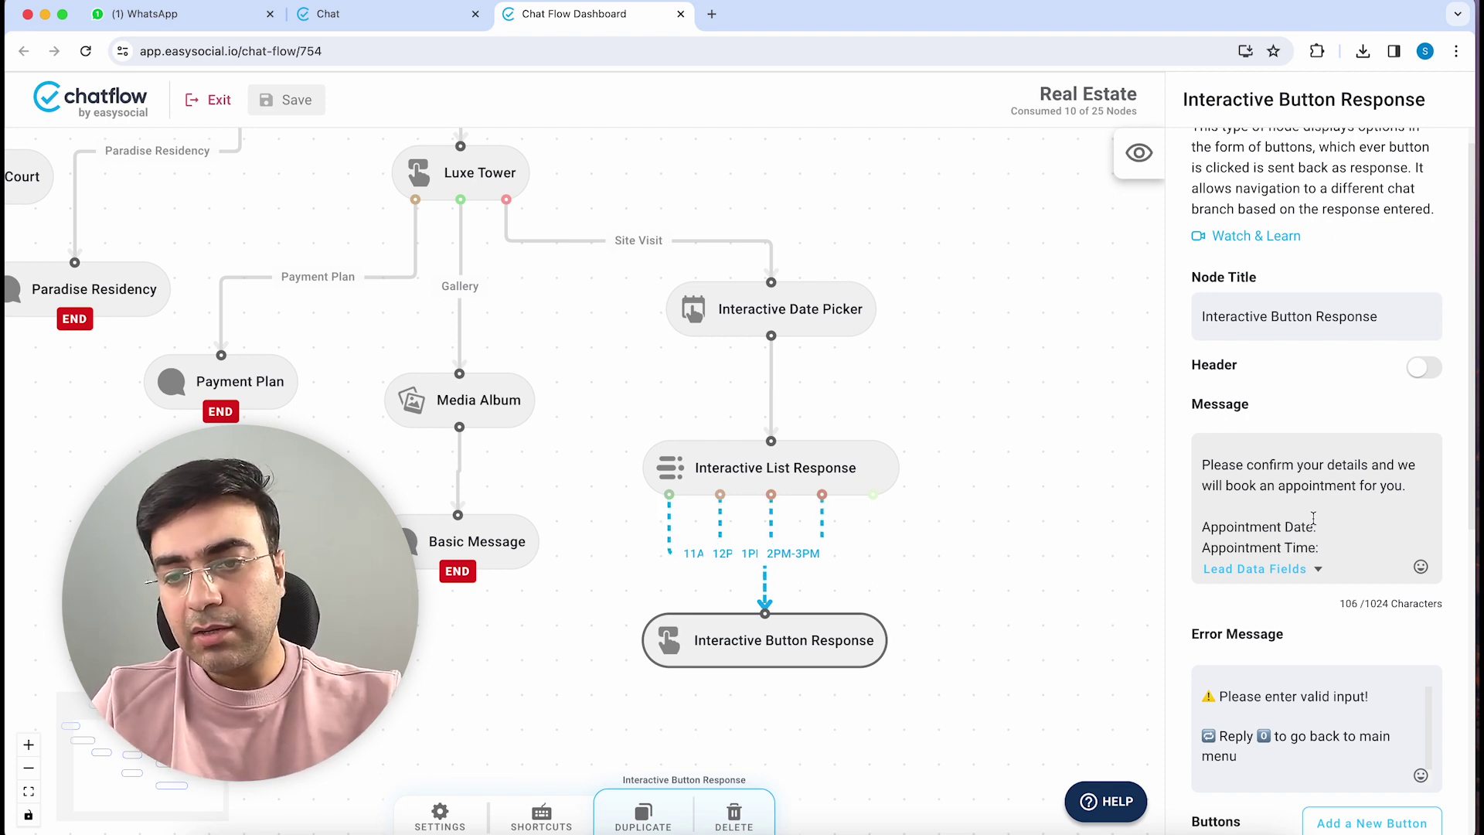
click(1292, 570)
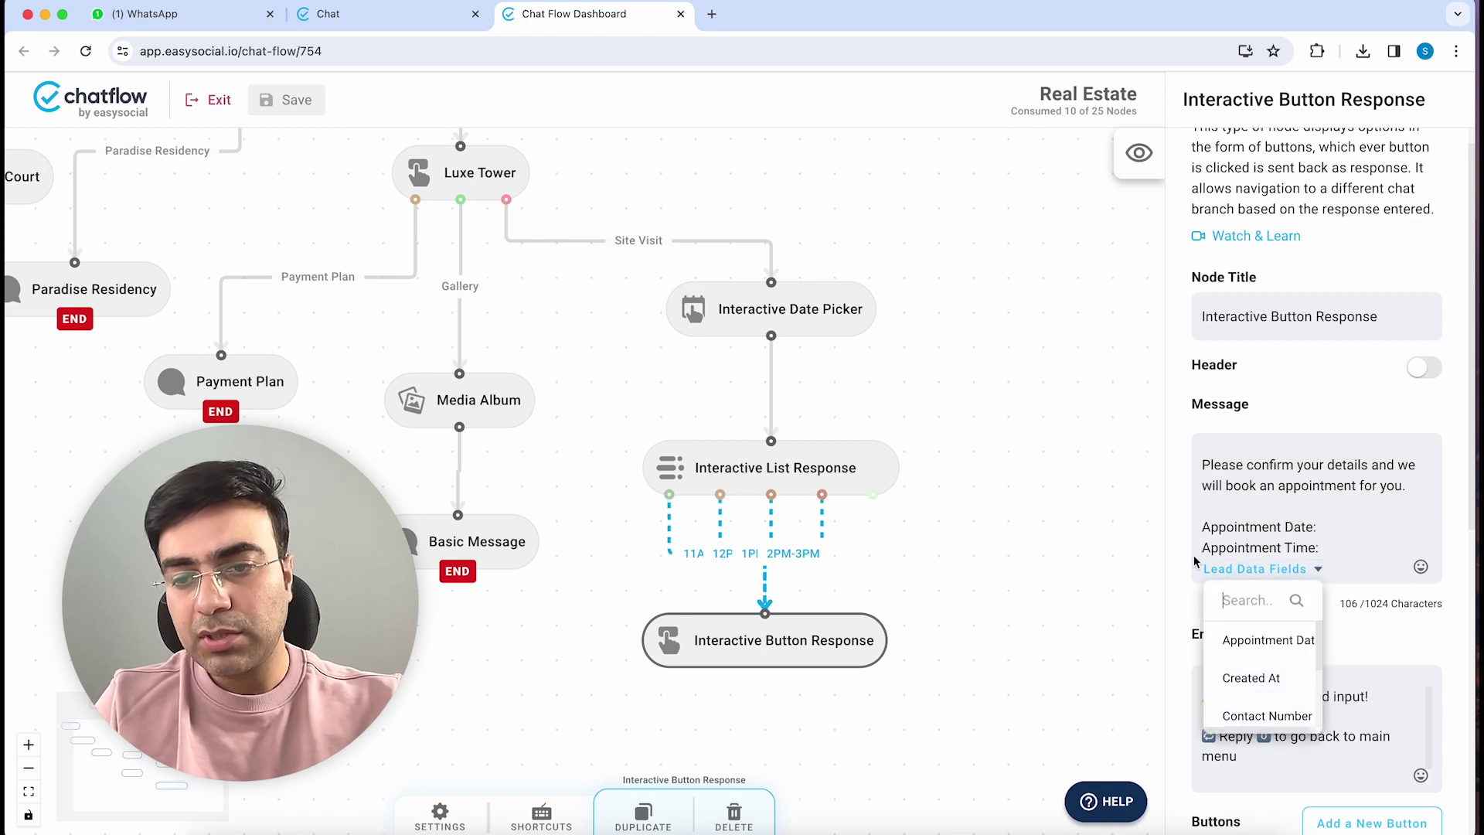
click(1251, 641)
scroll(1328, 565, down, 2)
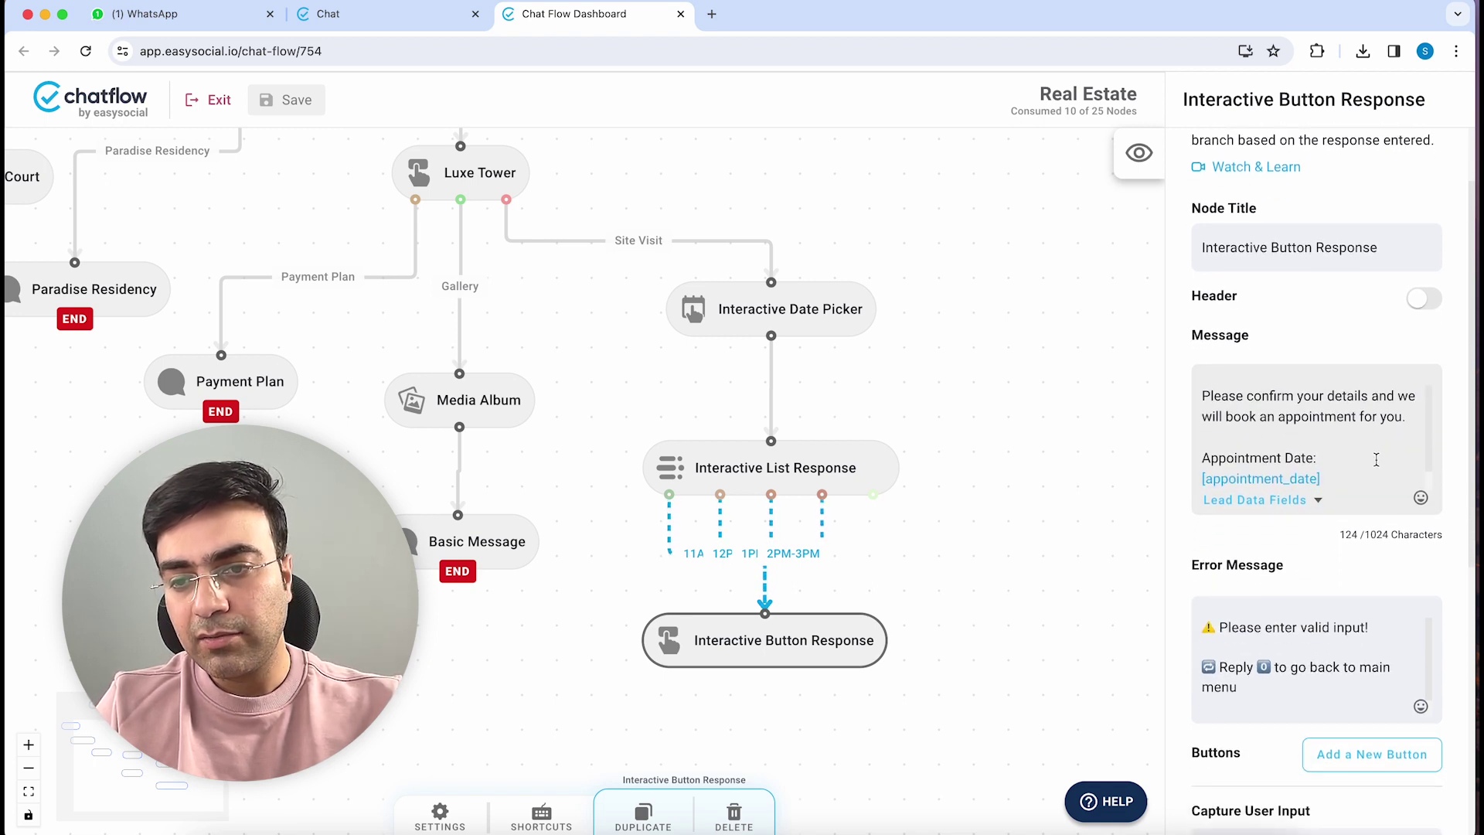
click(1338, 479)
key(Return)
text(Appointment Time:)
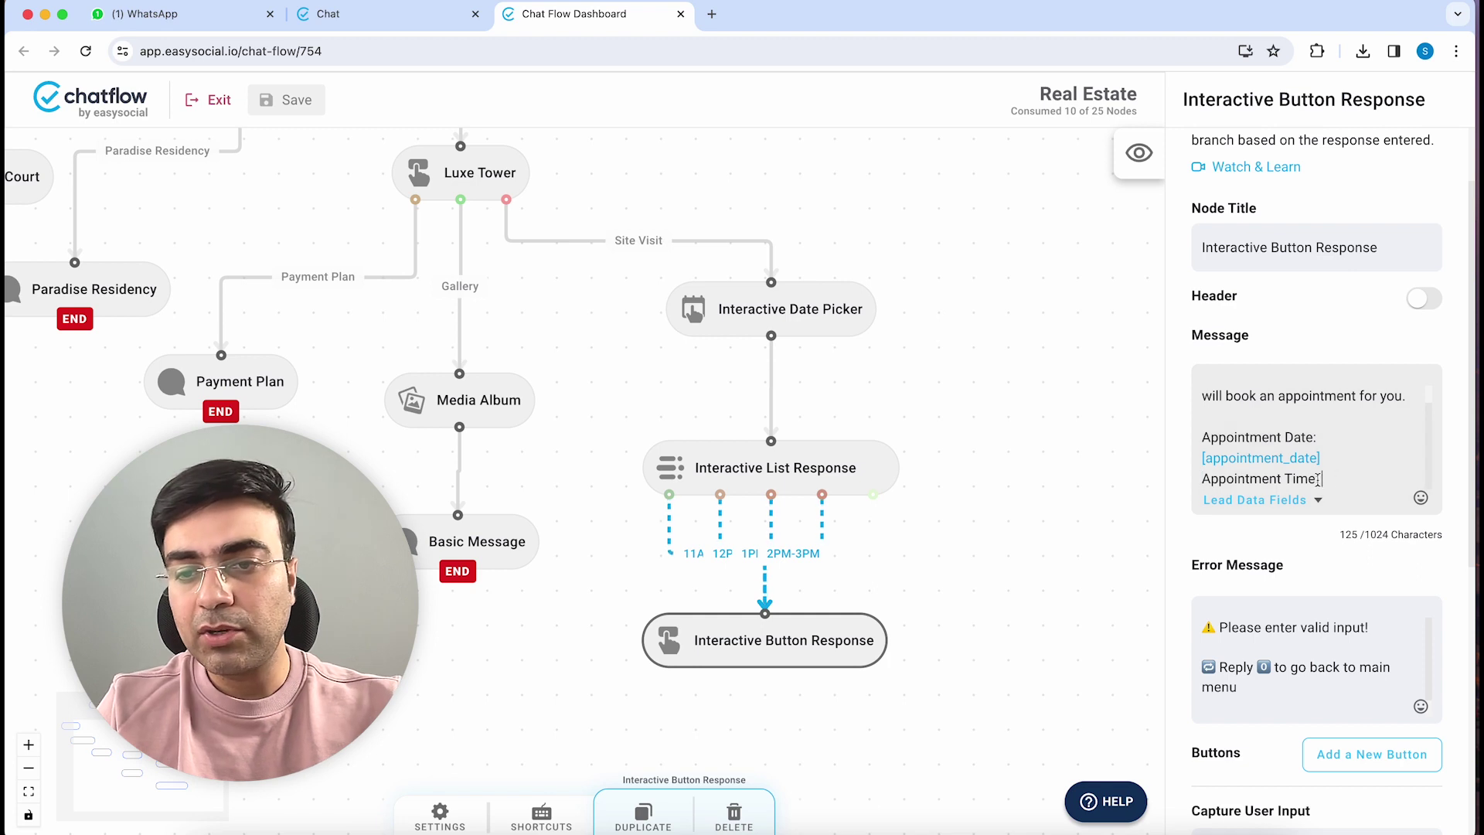
click(1279, 501)
scroll(1261, 600, down, 3)
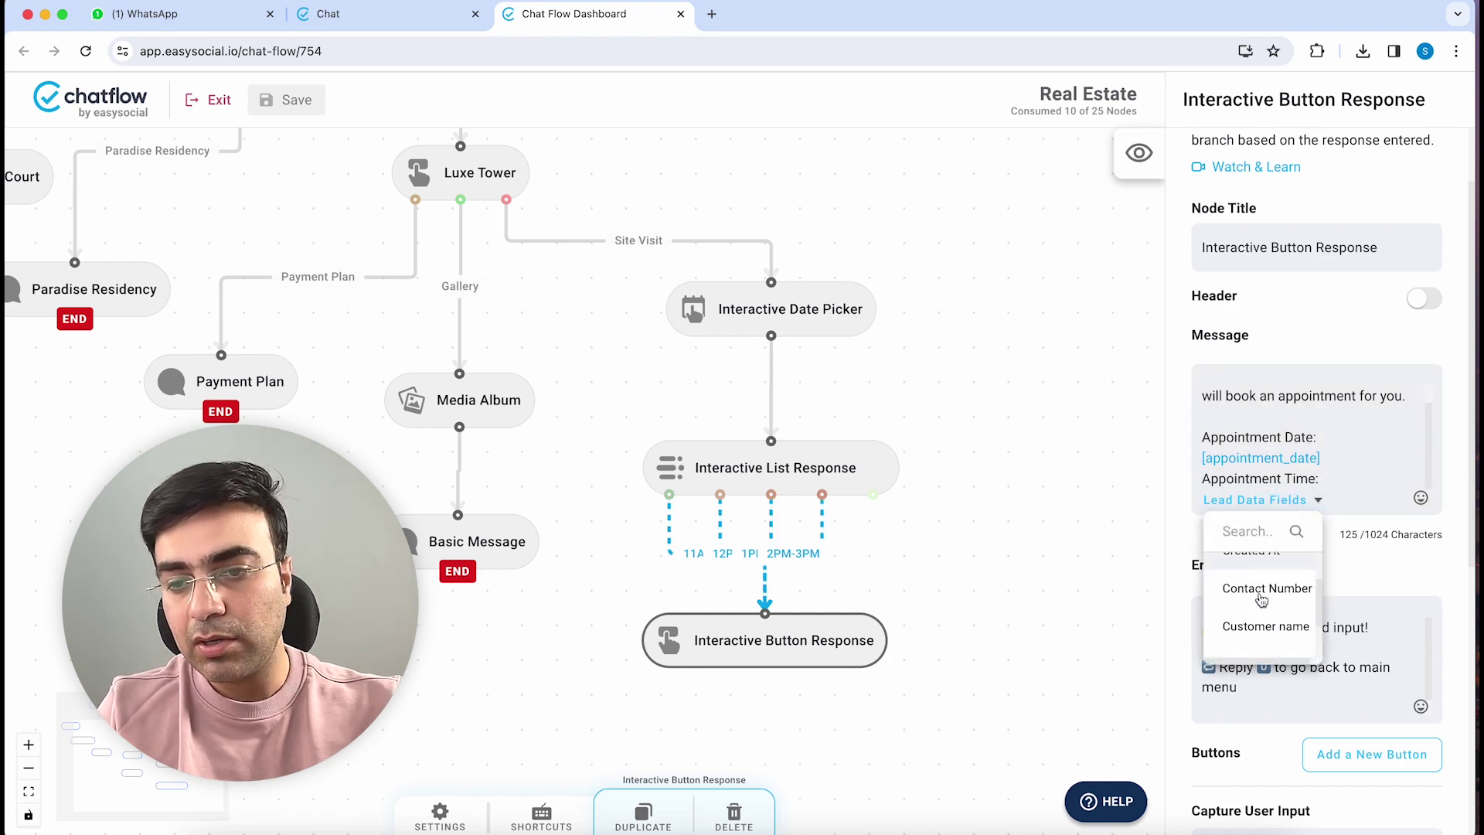
scroll(1261, 600, down, 2)
click(1240, 638)
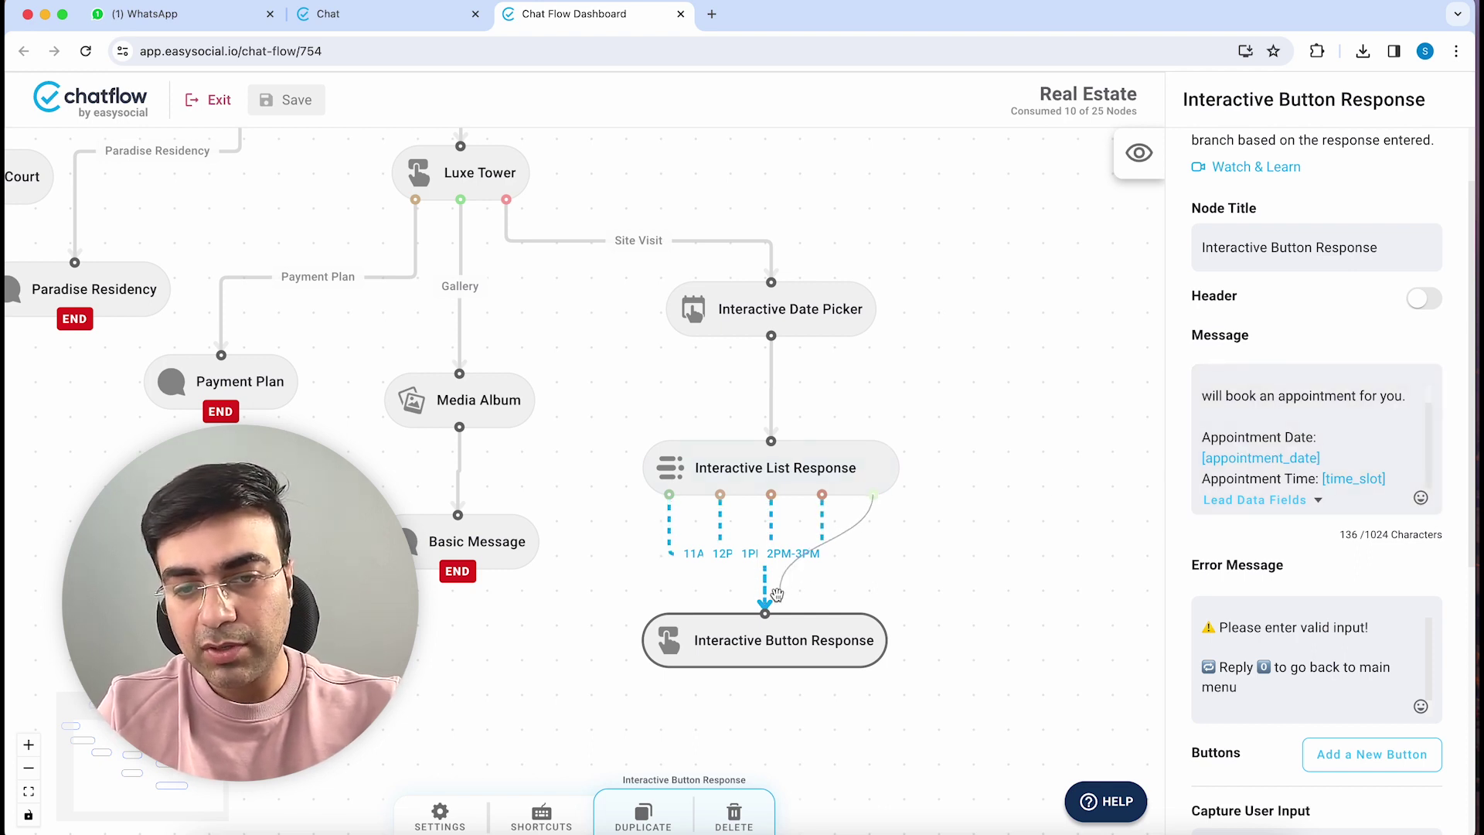
Connect the 3PM-4PM option, then add two buttons titled Please Confirm and Make Changes
drag(773, 601, 768, 609)
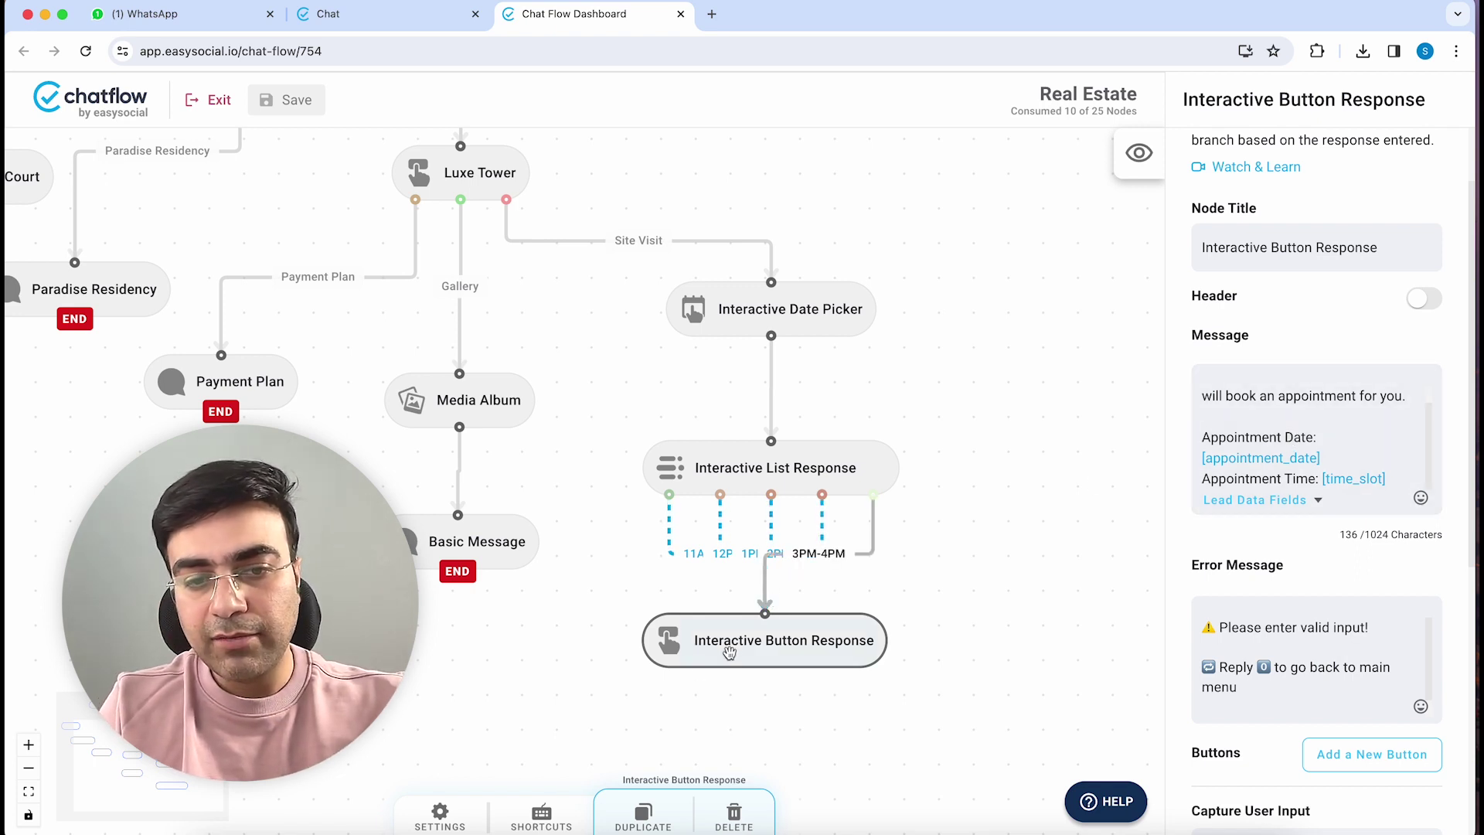
scroll(1347, 467, down, 4)
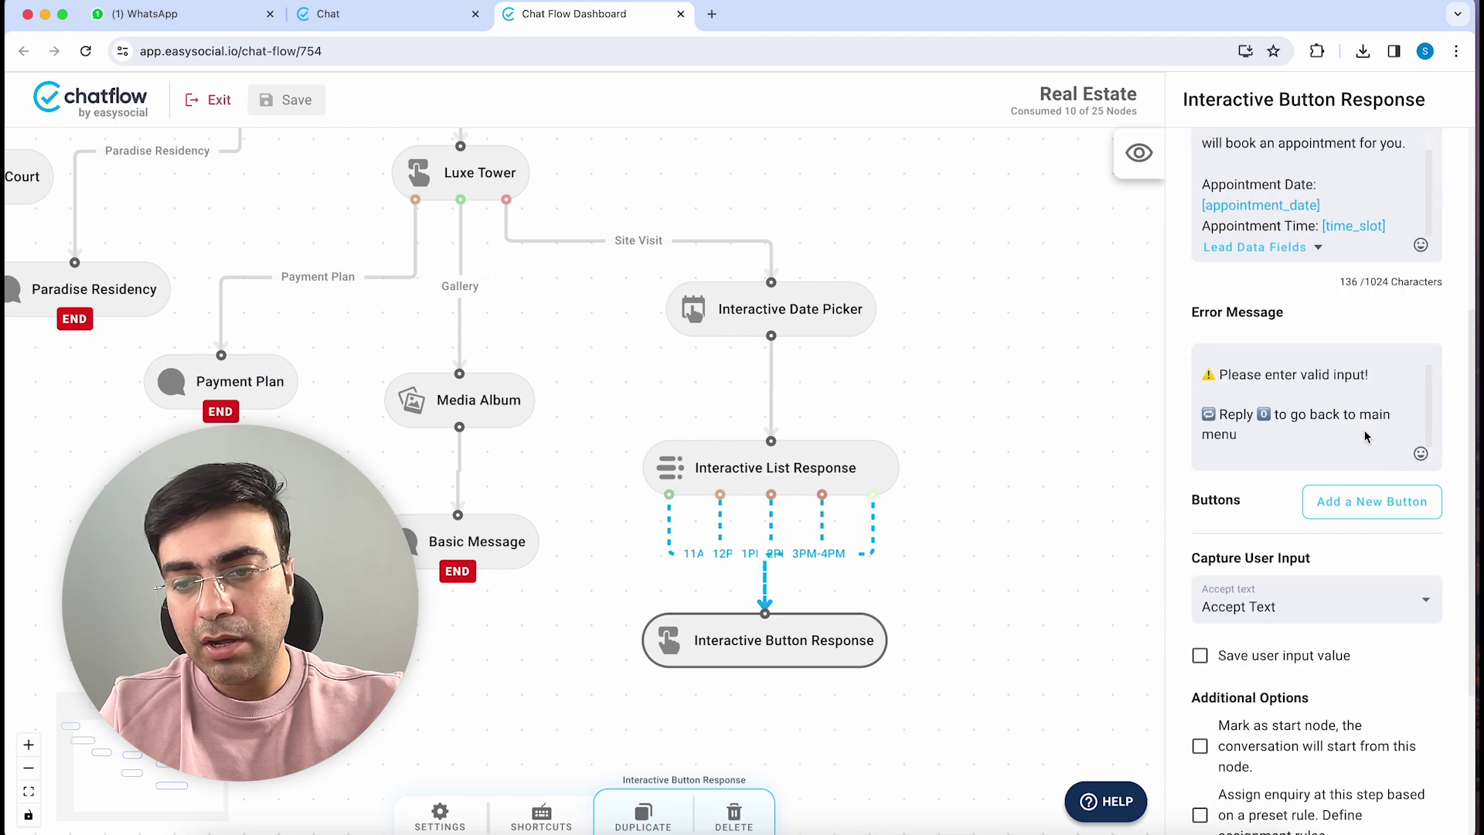
click(1347, 467)
click(1347, 468)
click(1279, 581)
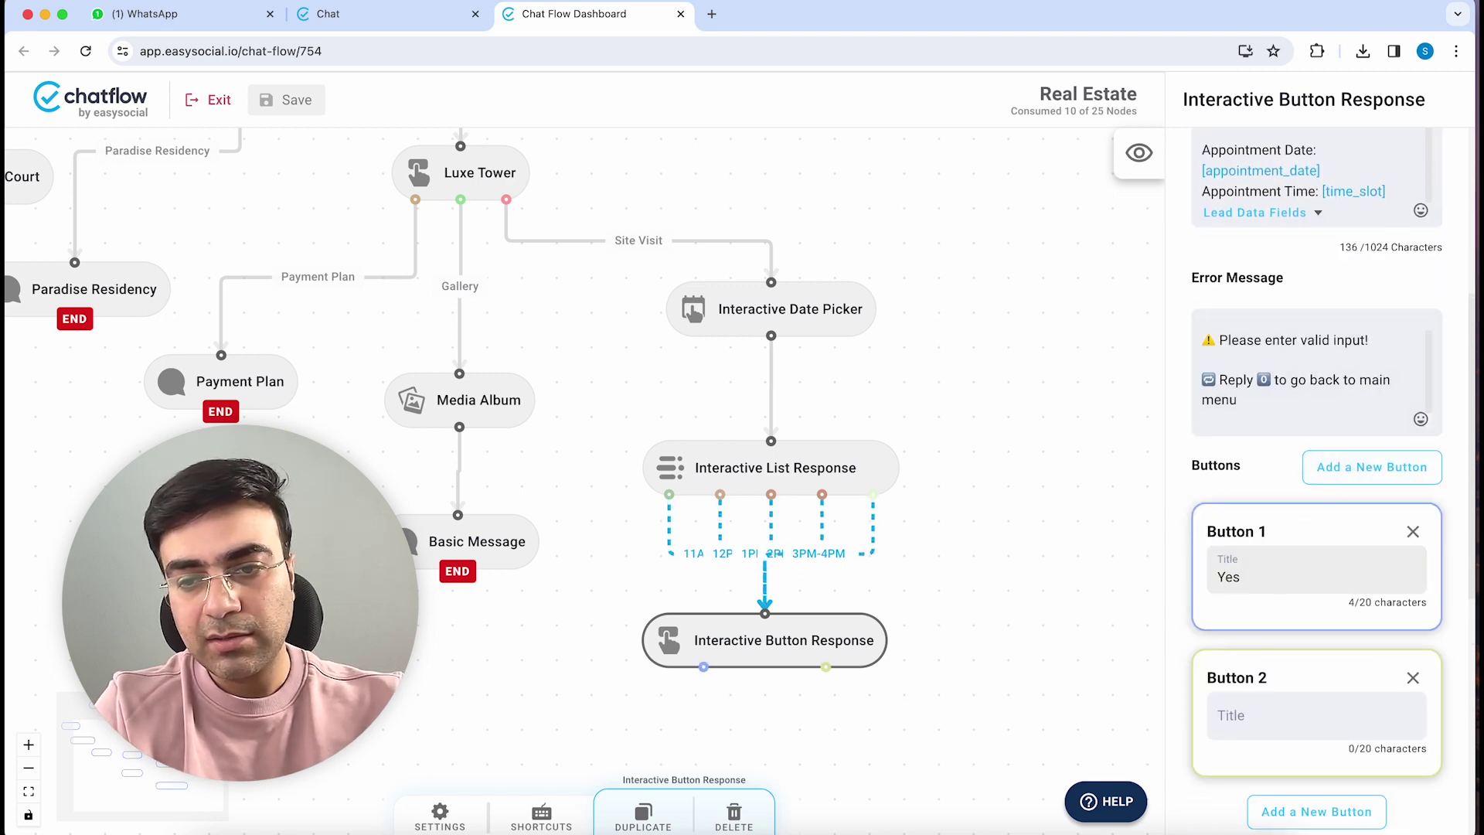
key(BackSpace)
key(BackSpace)
key(BackSpace)
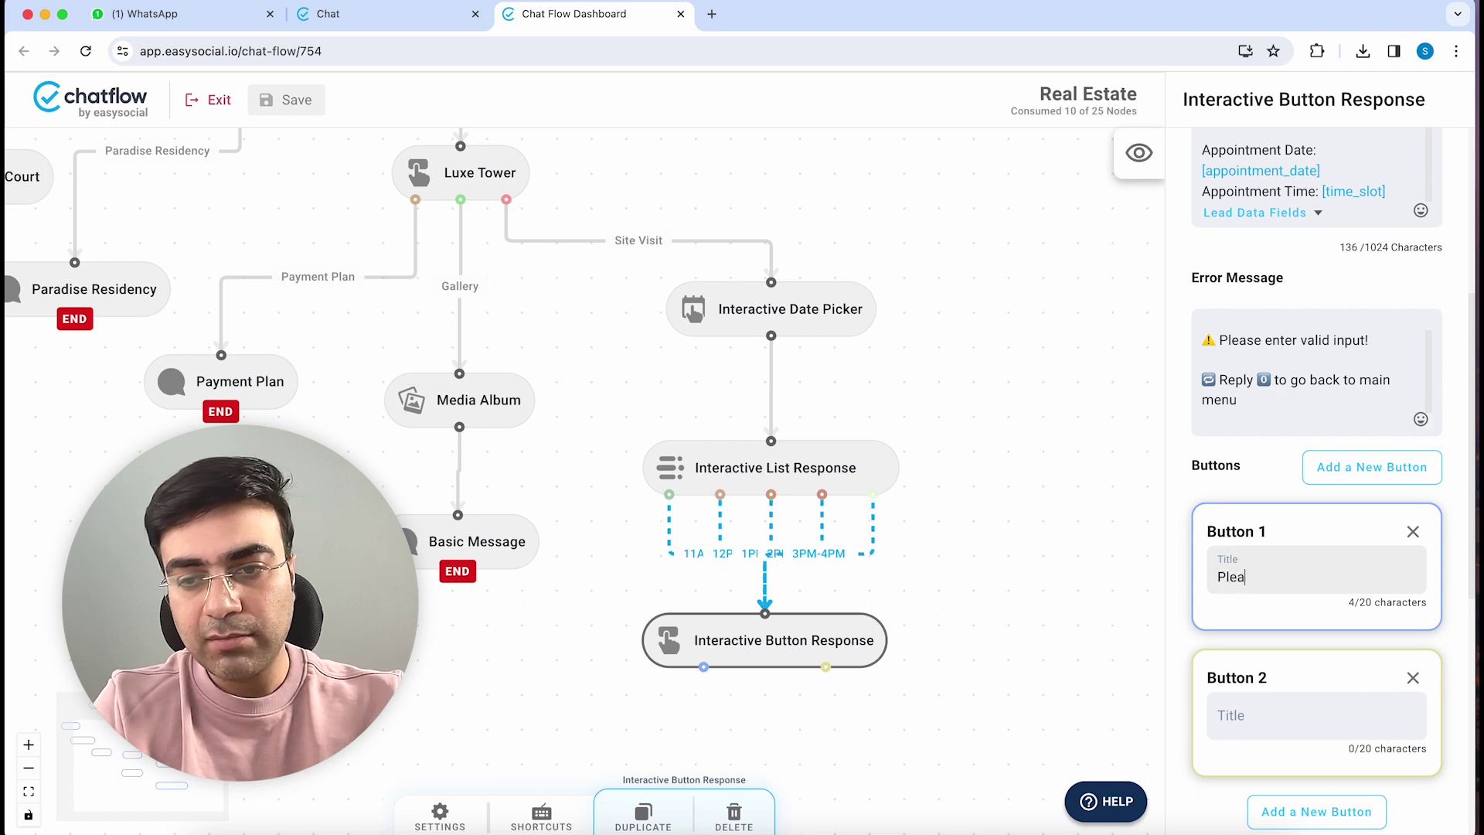
text(Please Confirm)
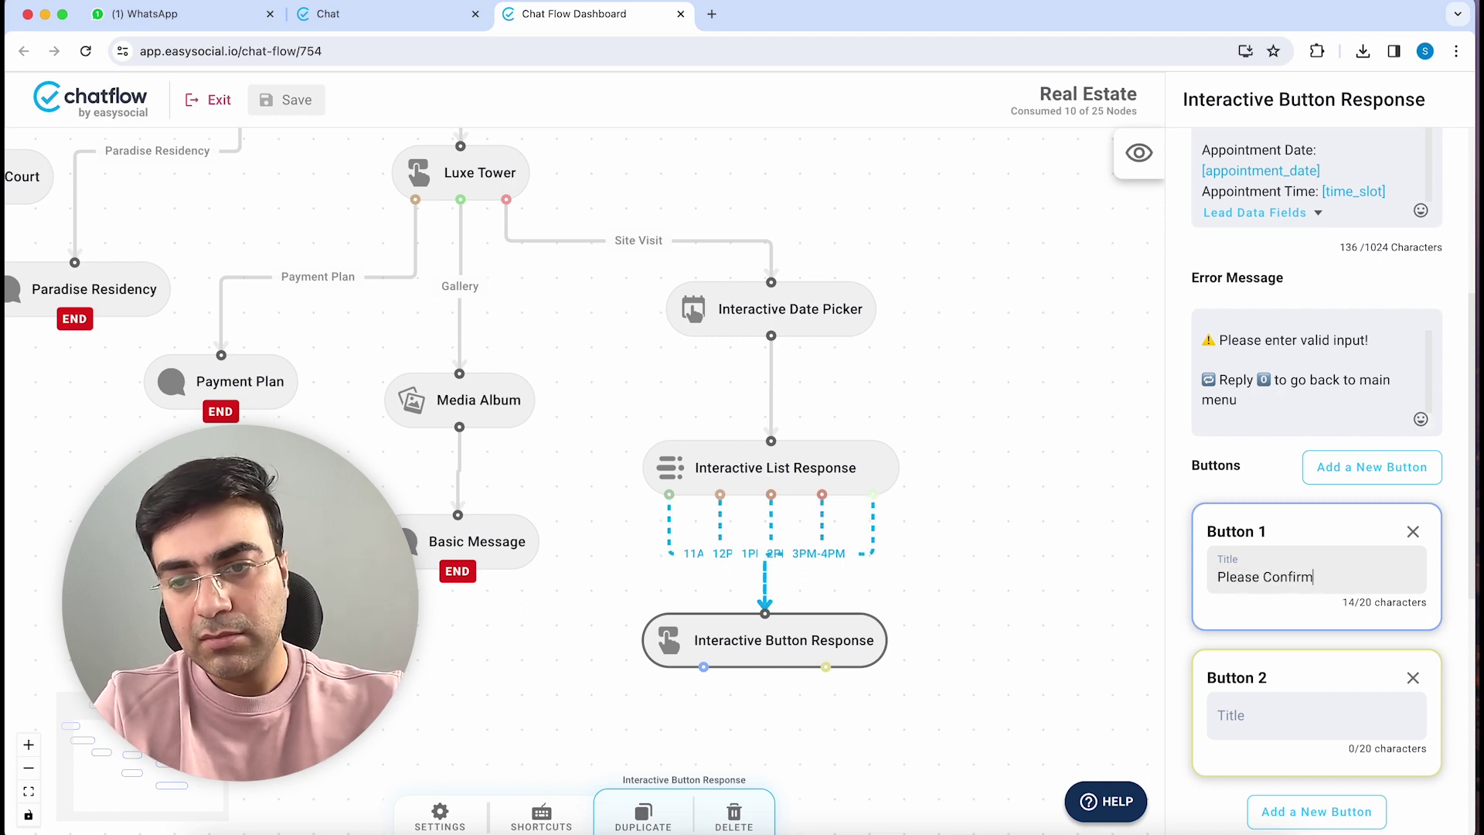
click(1256, 728)
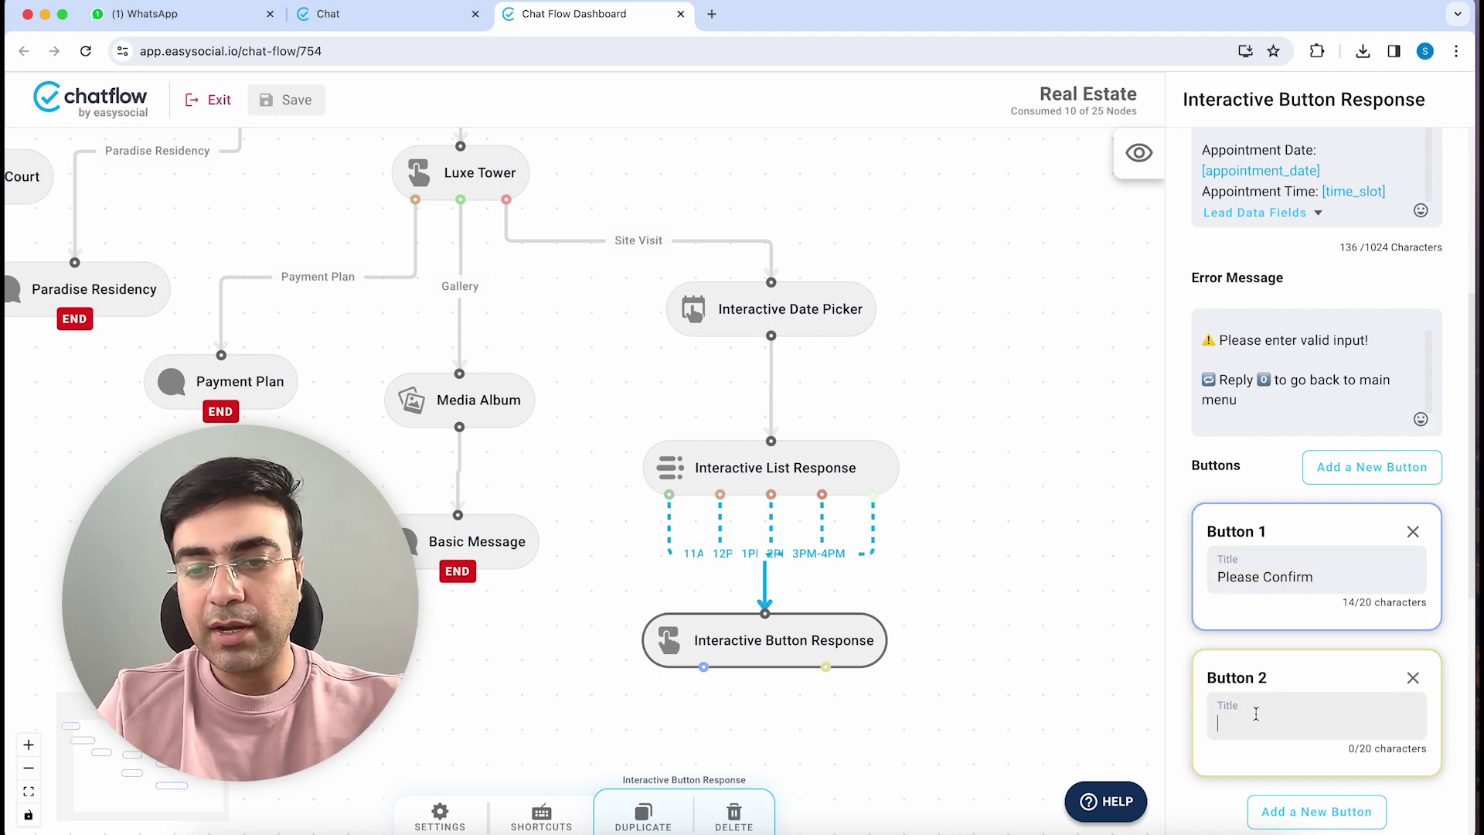
text(Make Changes)
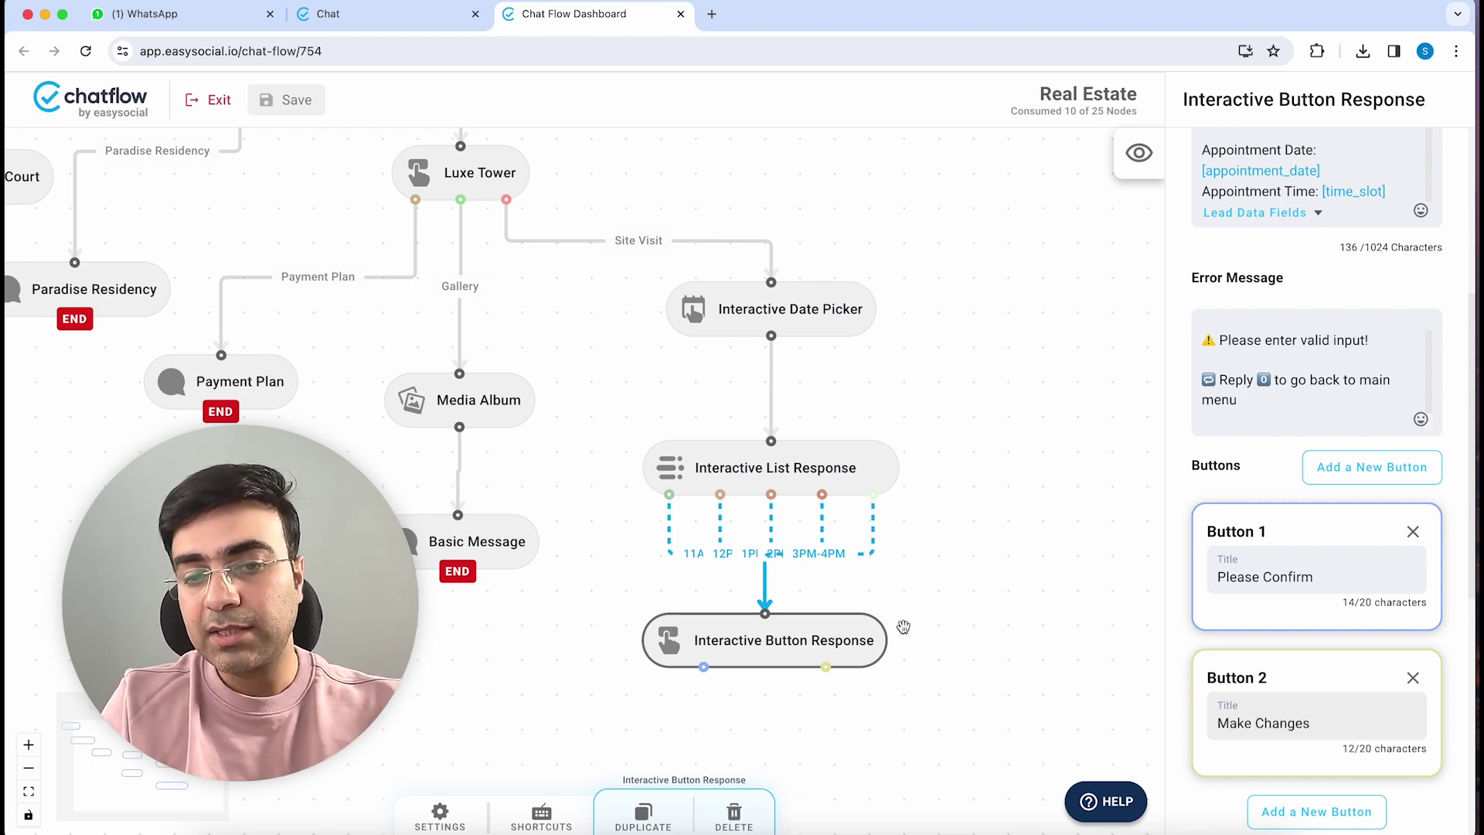
Route Make Changes back to the date picker and link Please Confirm to a new Basic Message
drag(826, 666, 653, 282)
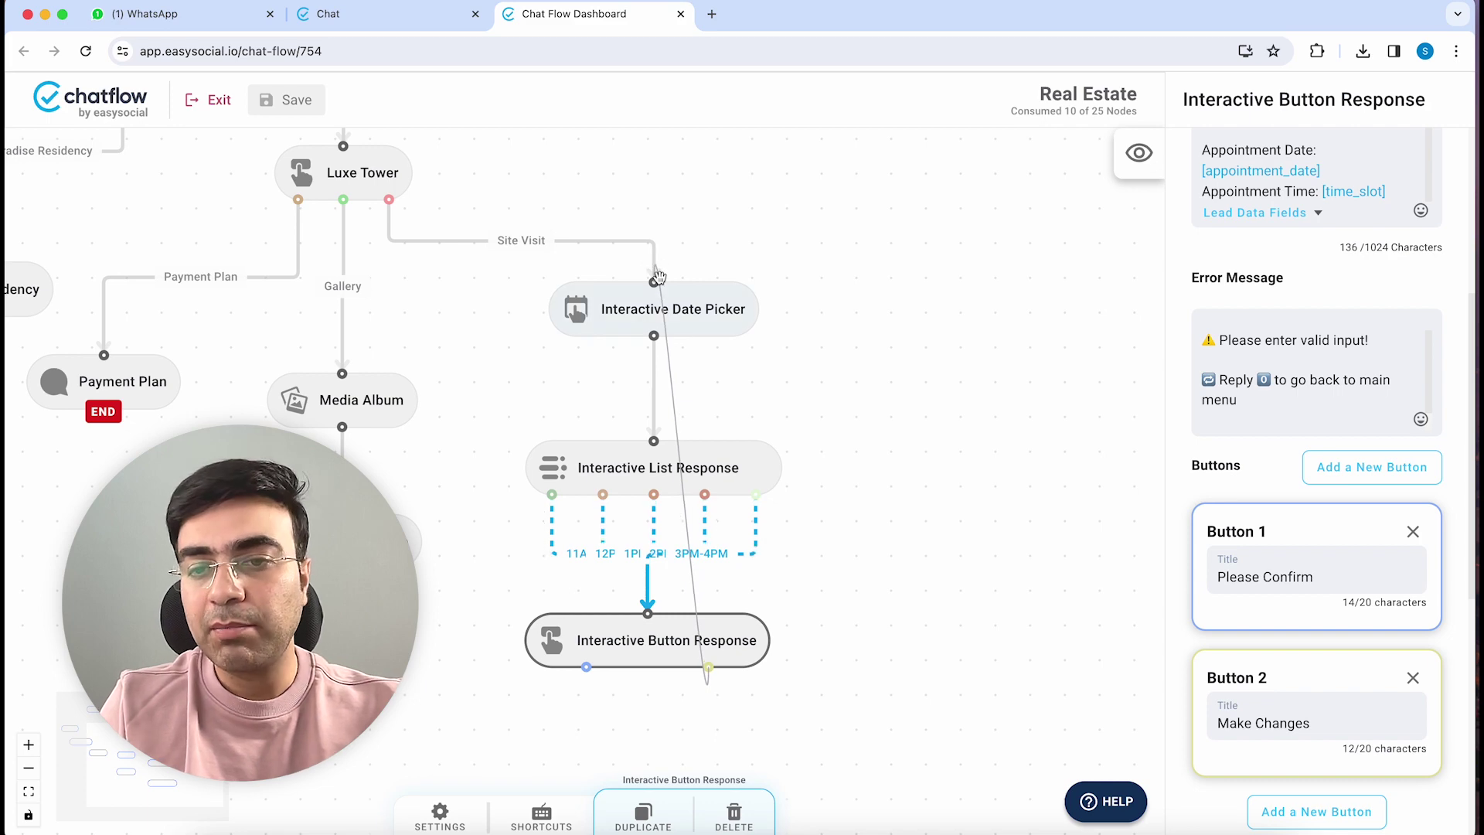
drag(725, 643, 765, 628)
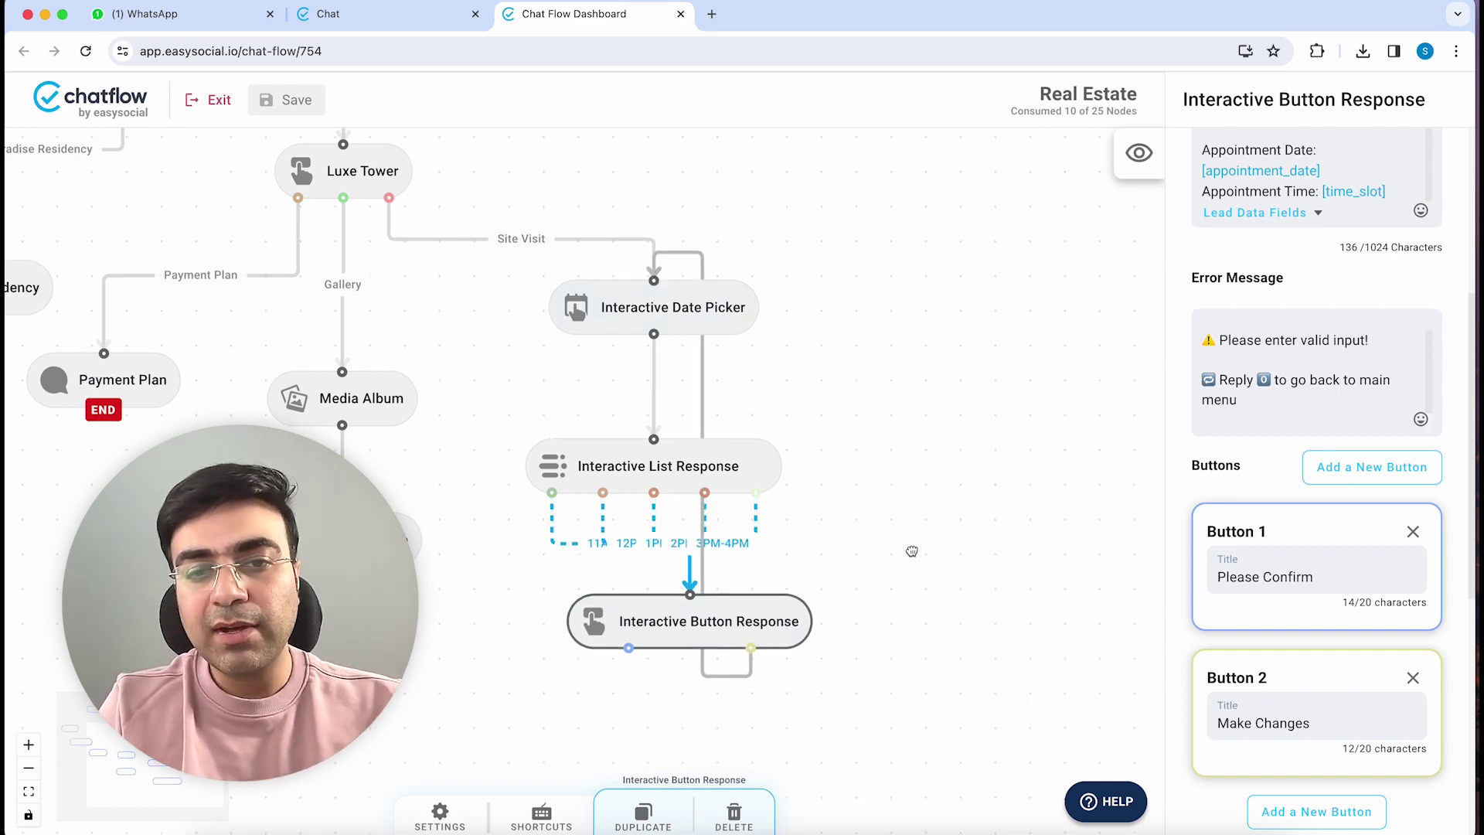
drag(912, 547, 954, 337)
drag(1275, 230, 577, 568)
drag(672, 438, 573, 543)
Set the message to 'Thanks we have confirmed your appointment.', mark it as end node, and save
click(585, 568)
text(Thanks we have )
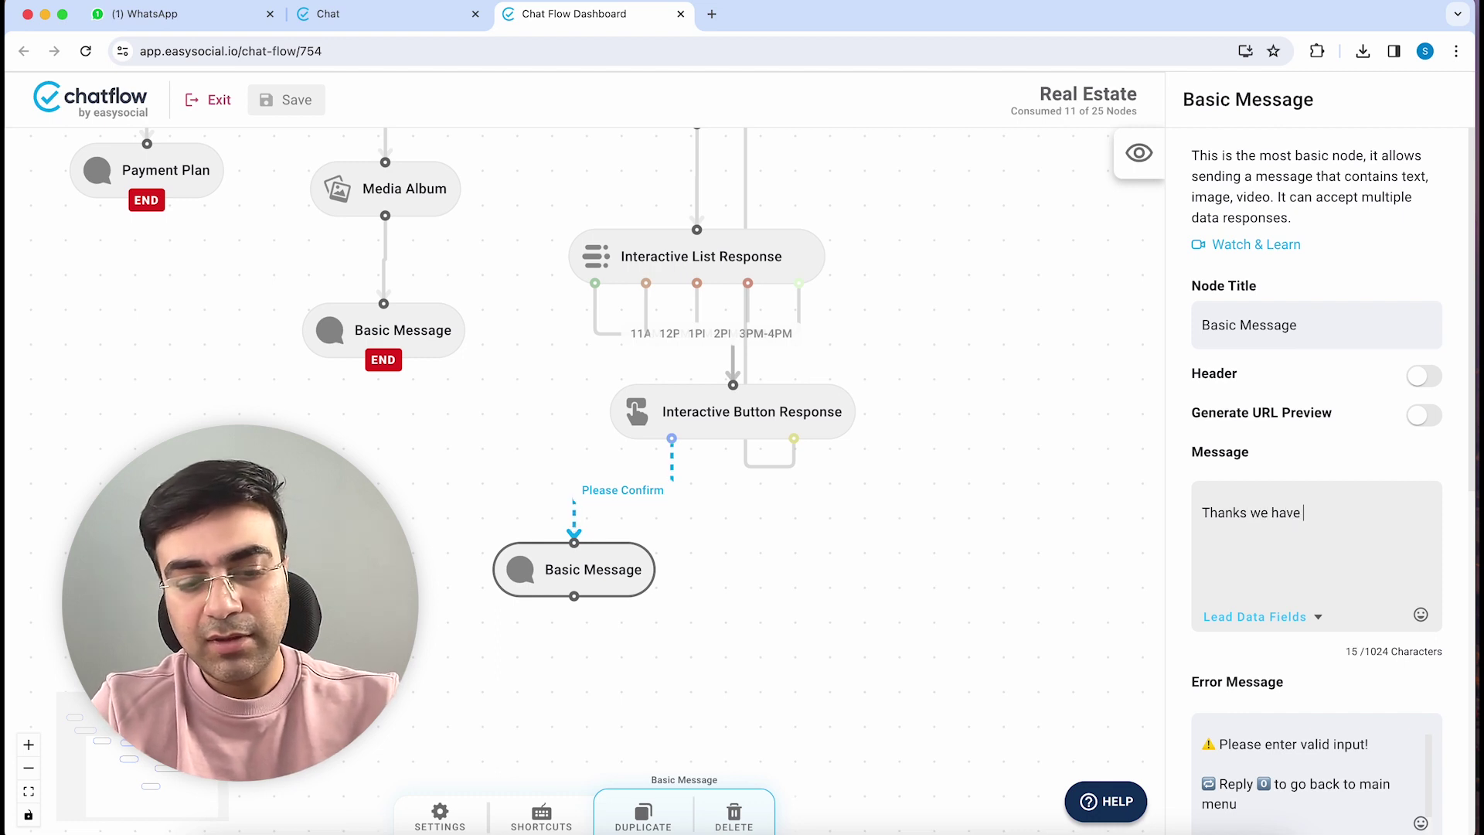
text(confirmed)
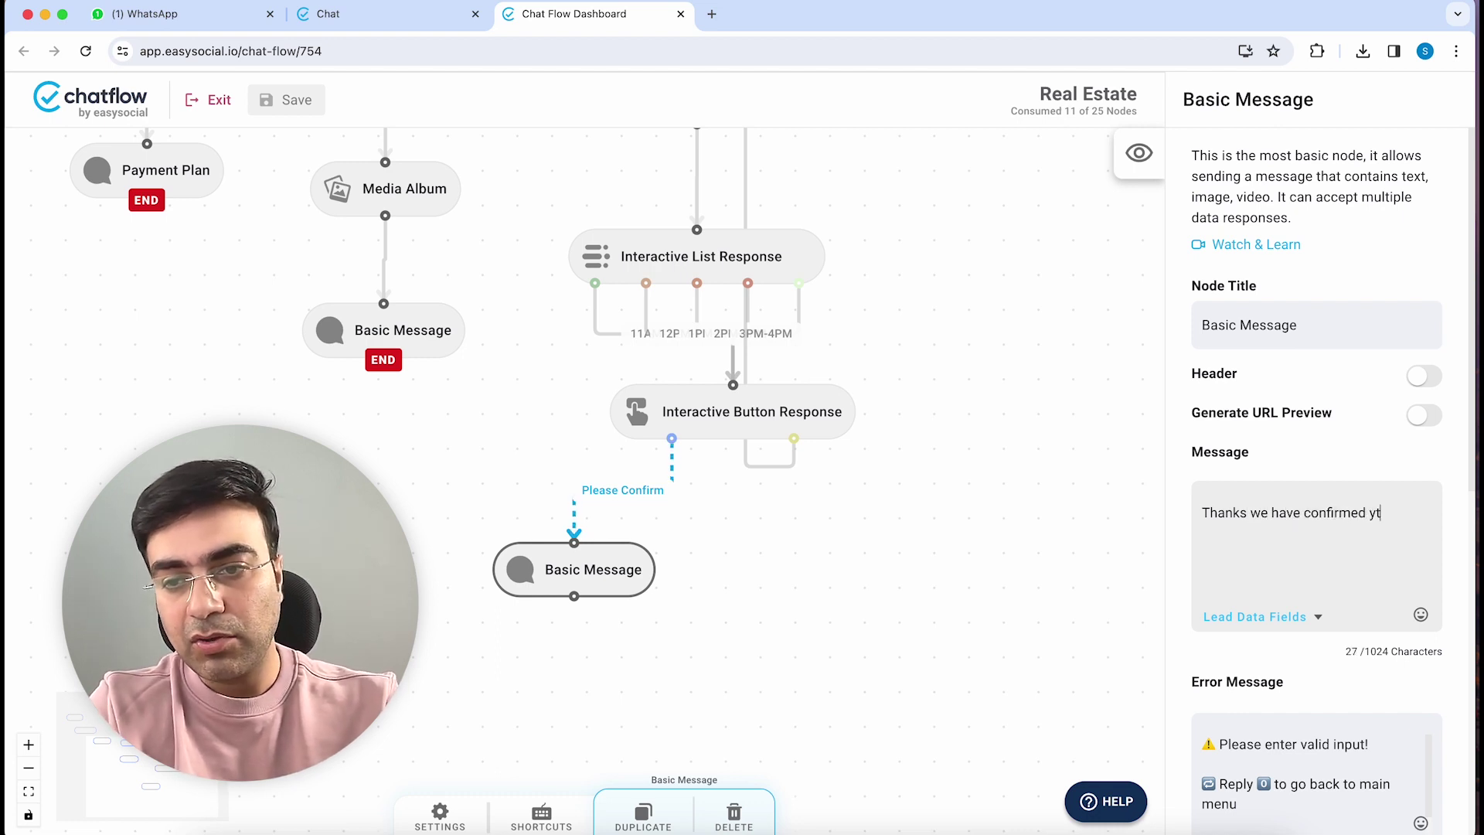
text( your appointment.)
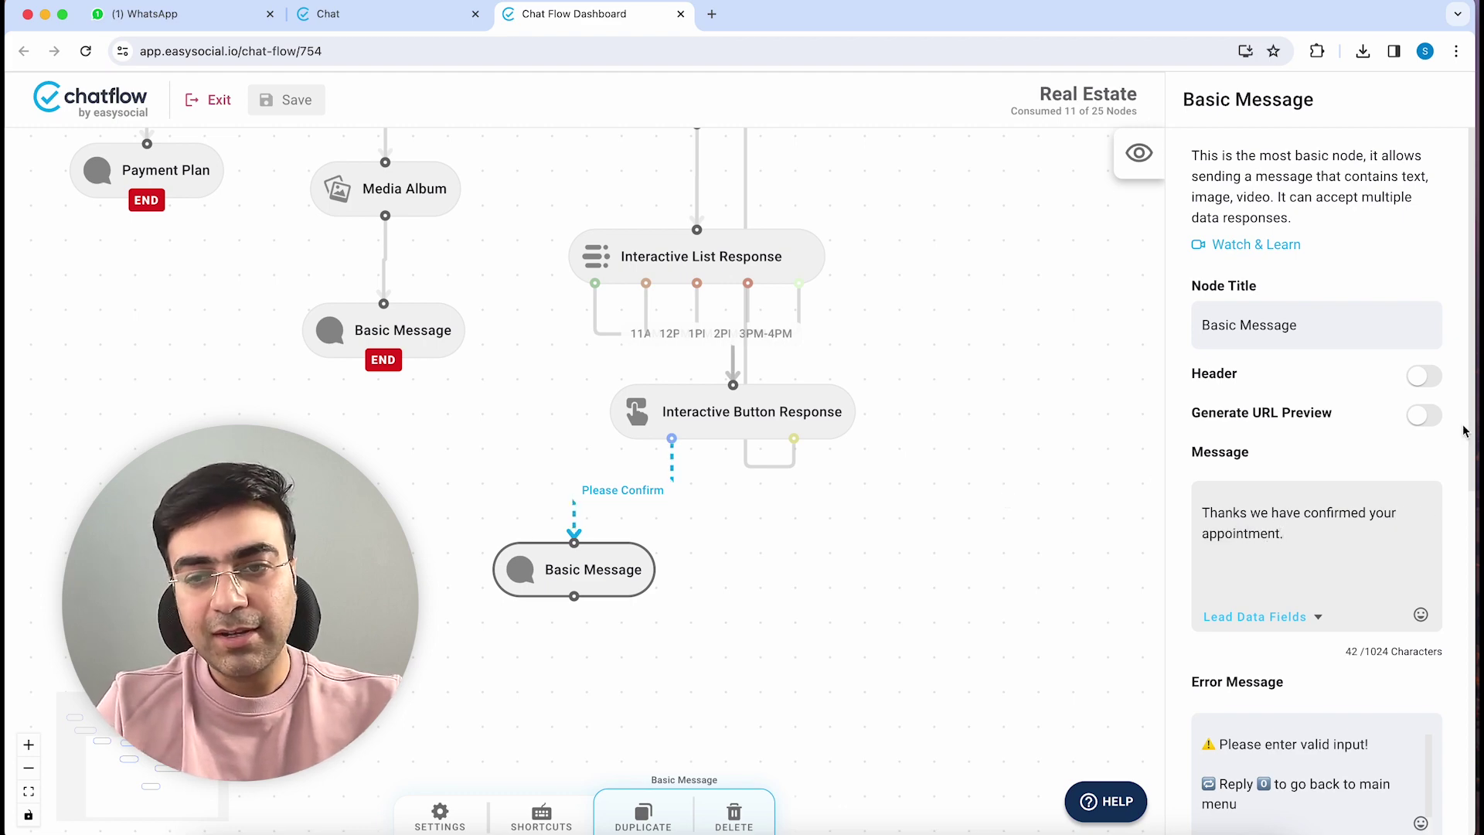
scroll(1243, 463, down, 10)
click(1243, 461)
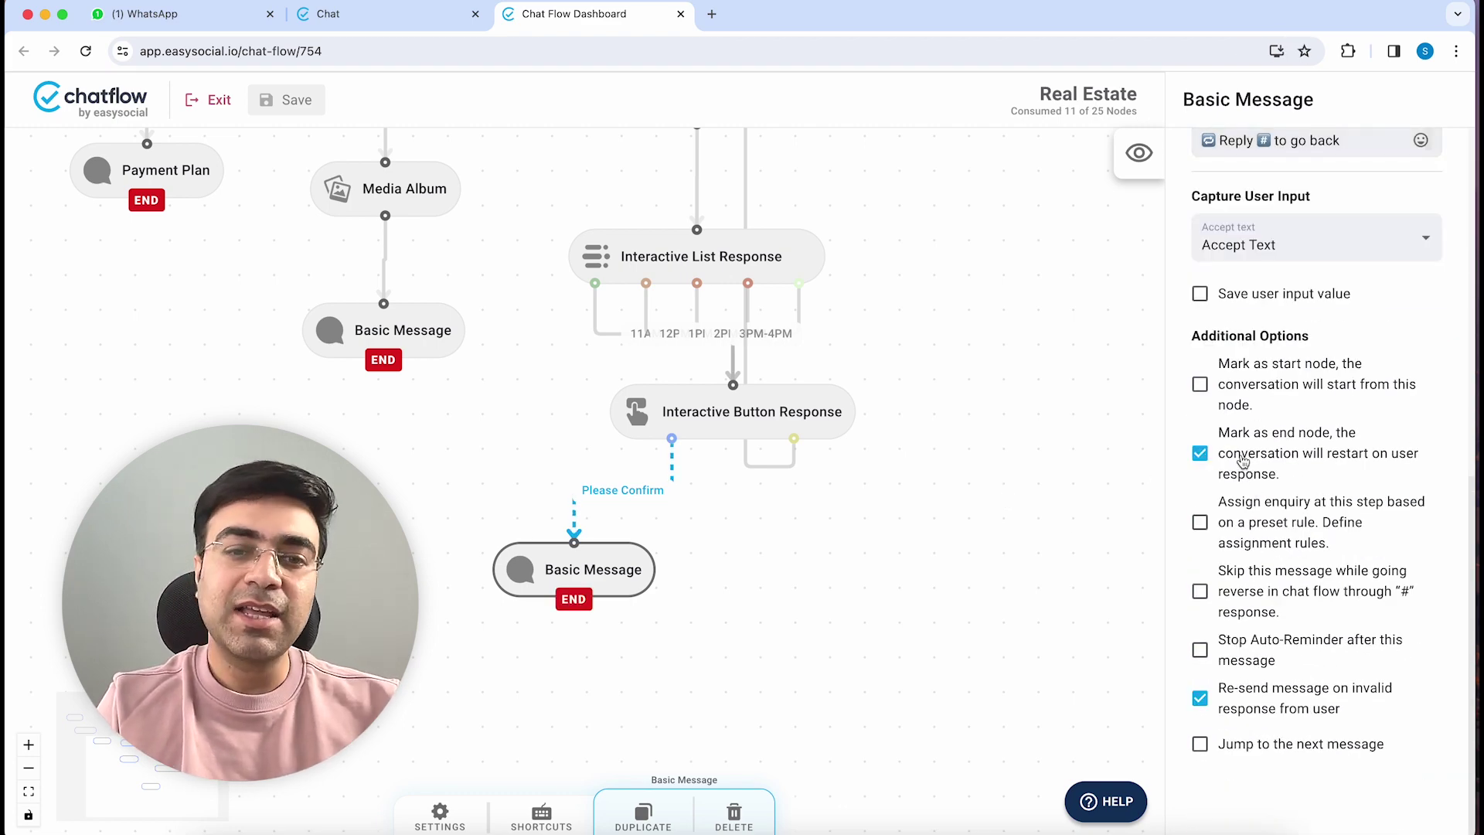
click(777, 410)
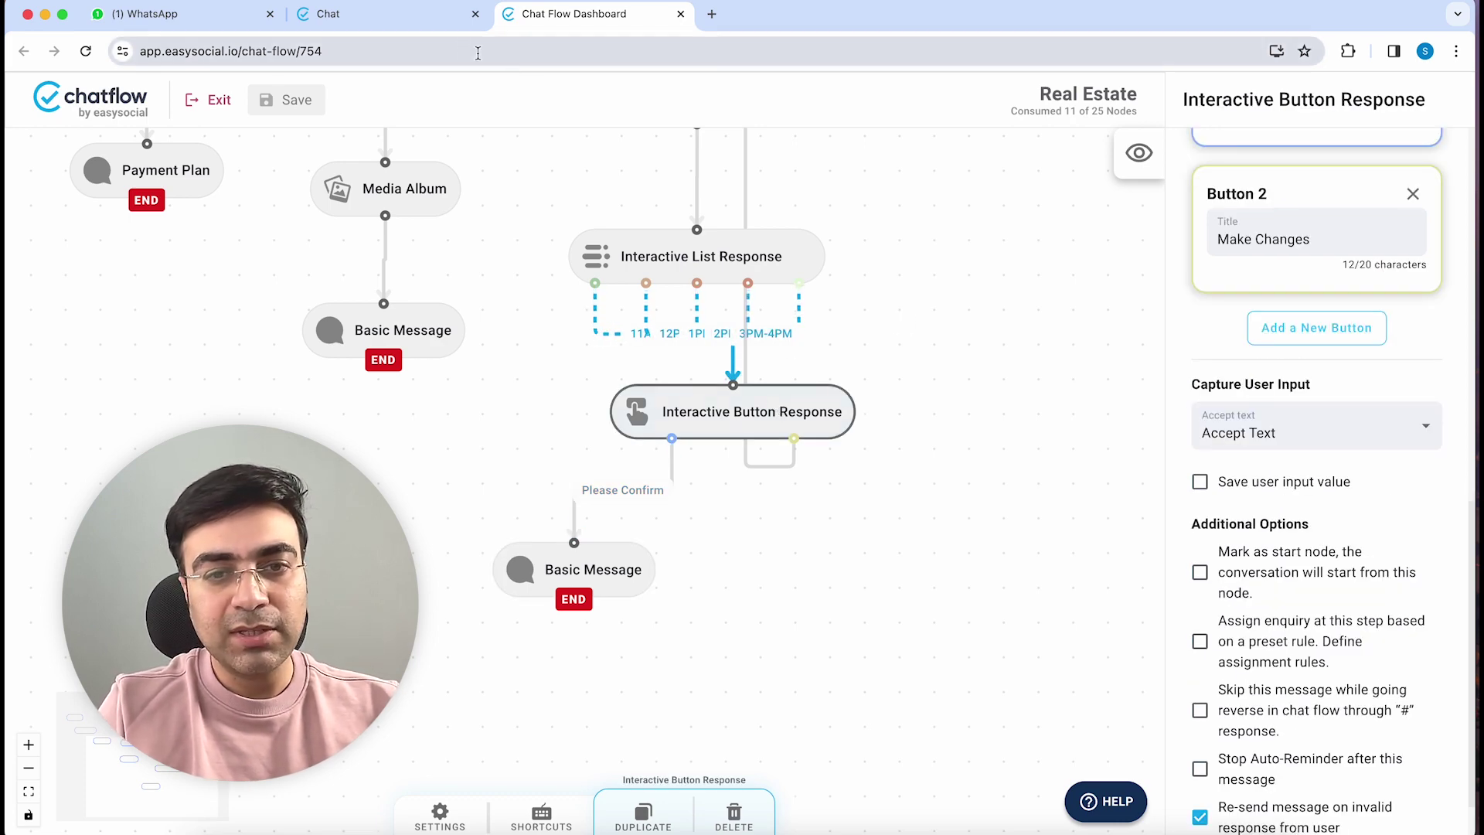
scroll(837, 320, up, 2)
scroll(837, 320, down, 1)
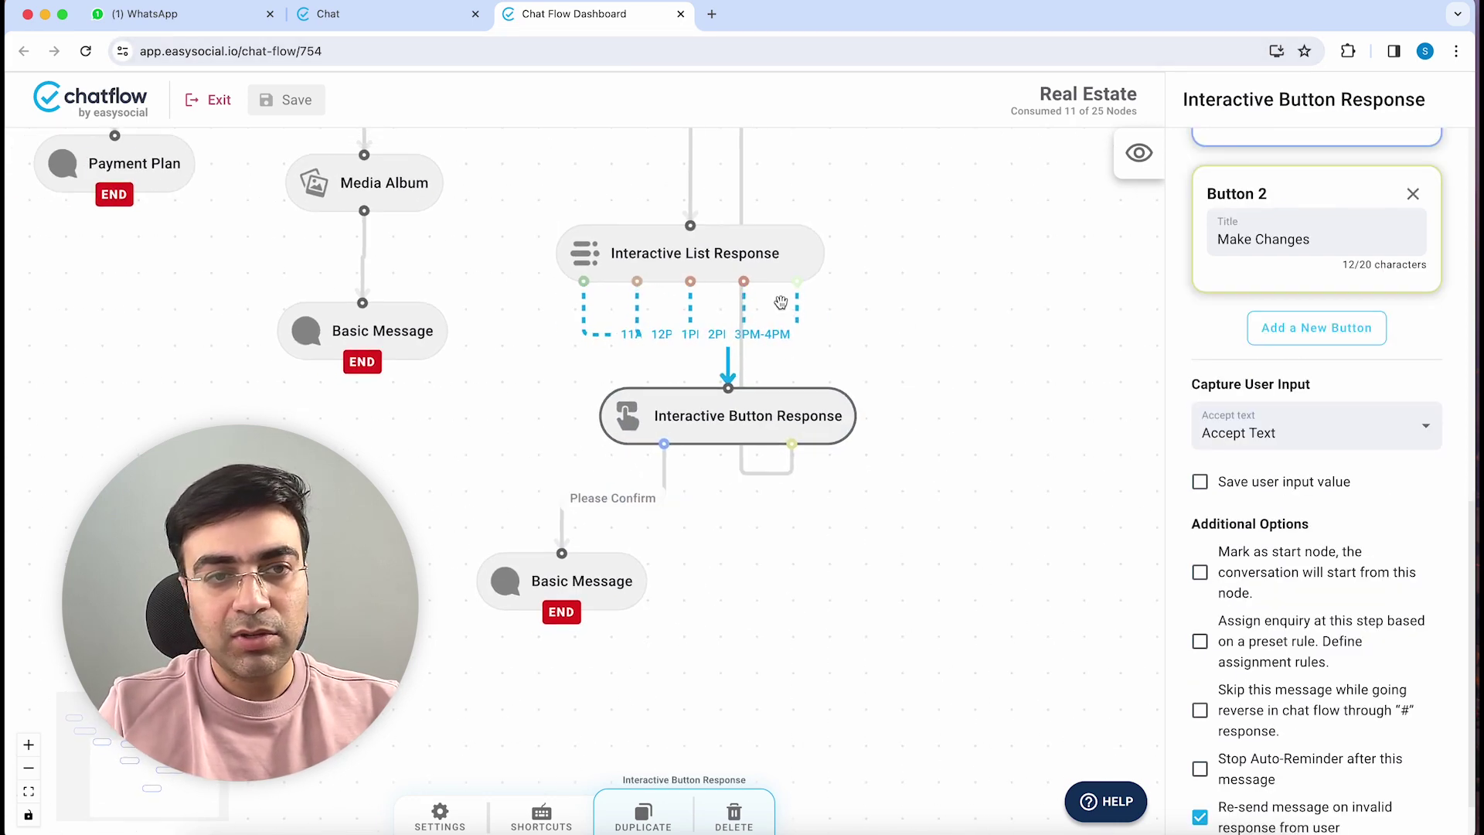
click(284, 101)
Restart the bot with 0 and book a Luxe Tower site visit on Wednesday 27/12/2023
click(189, 17)
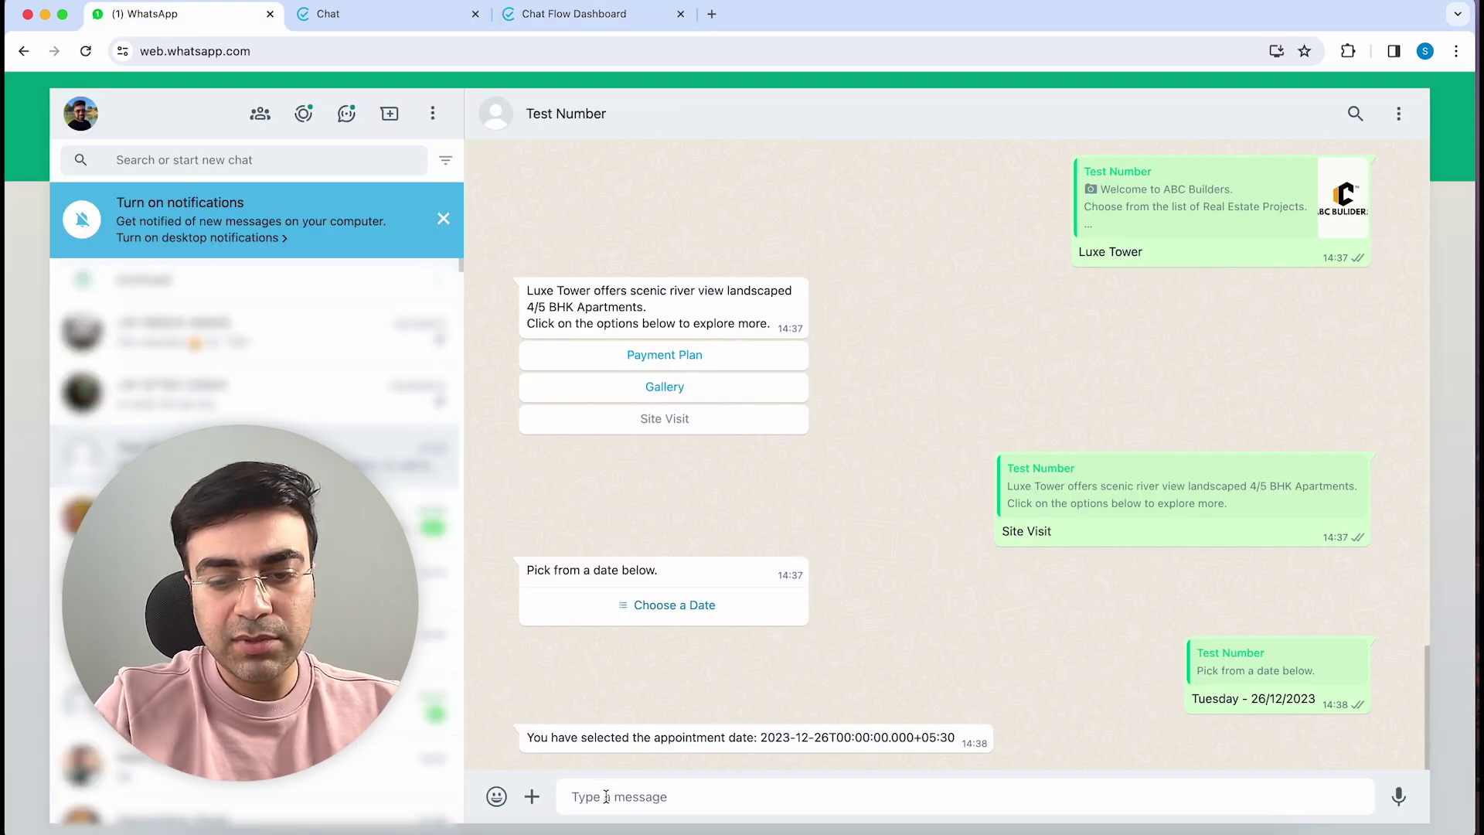
text(0)
key(Return)
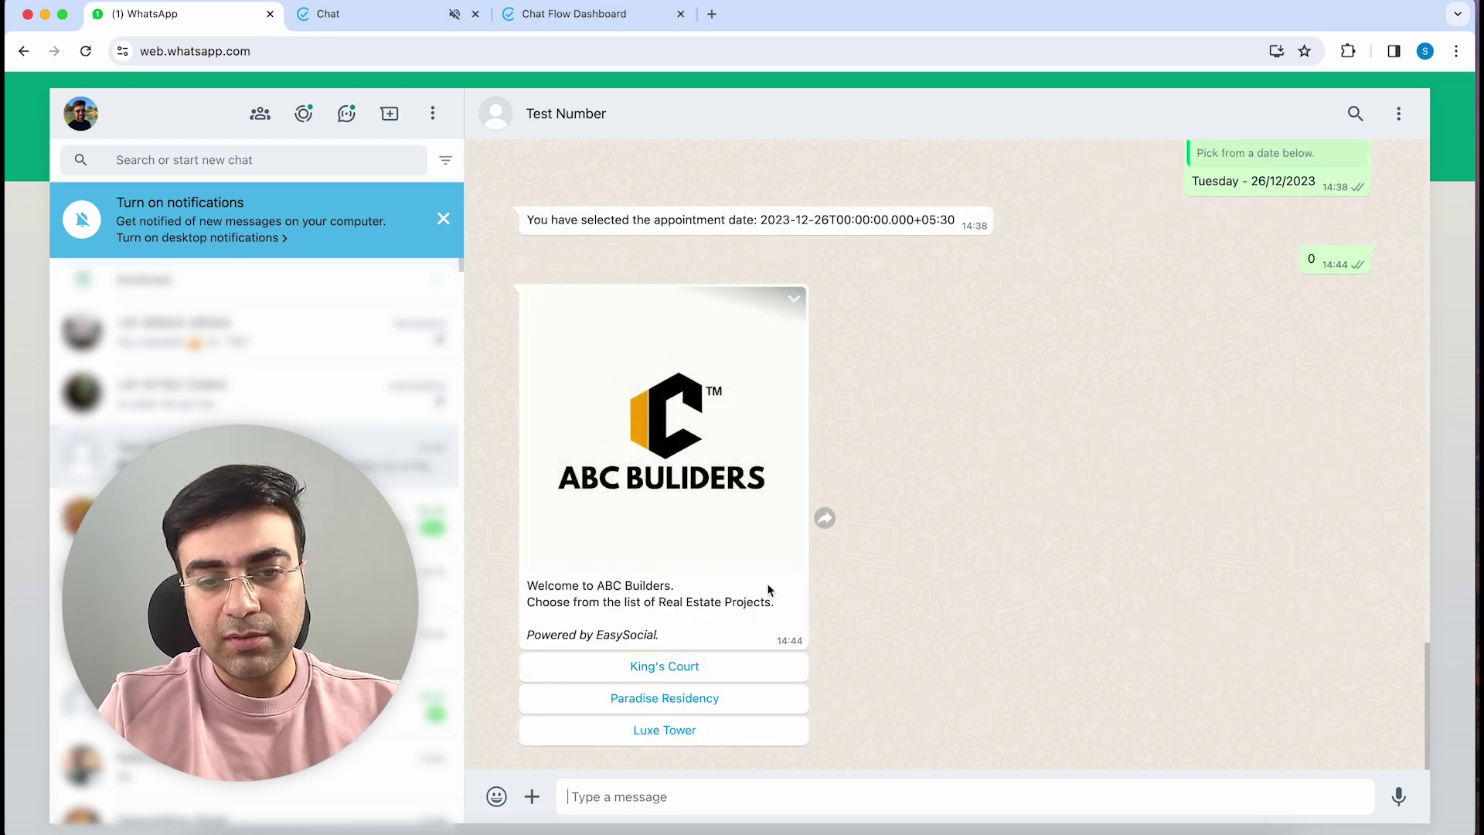
click(641, 734)
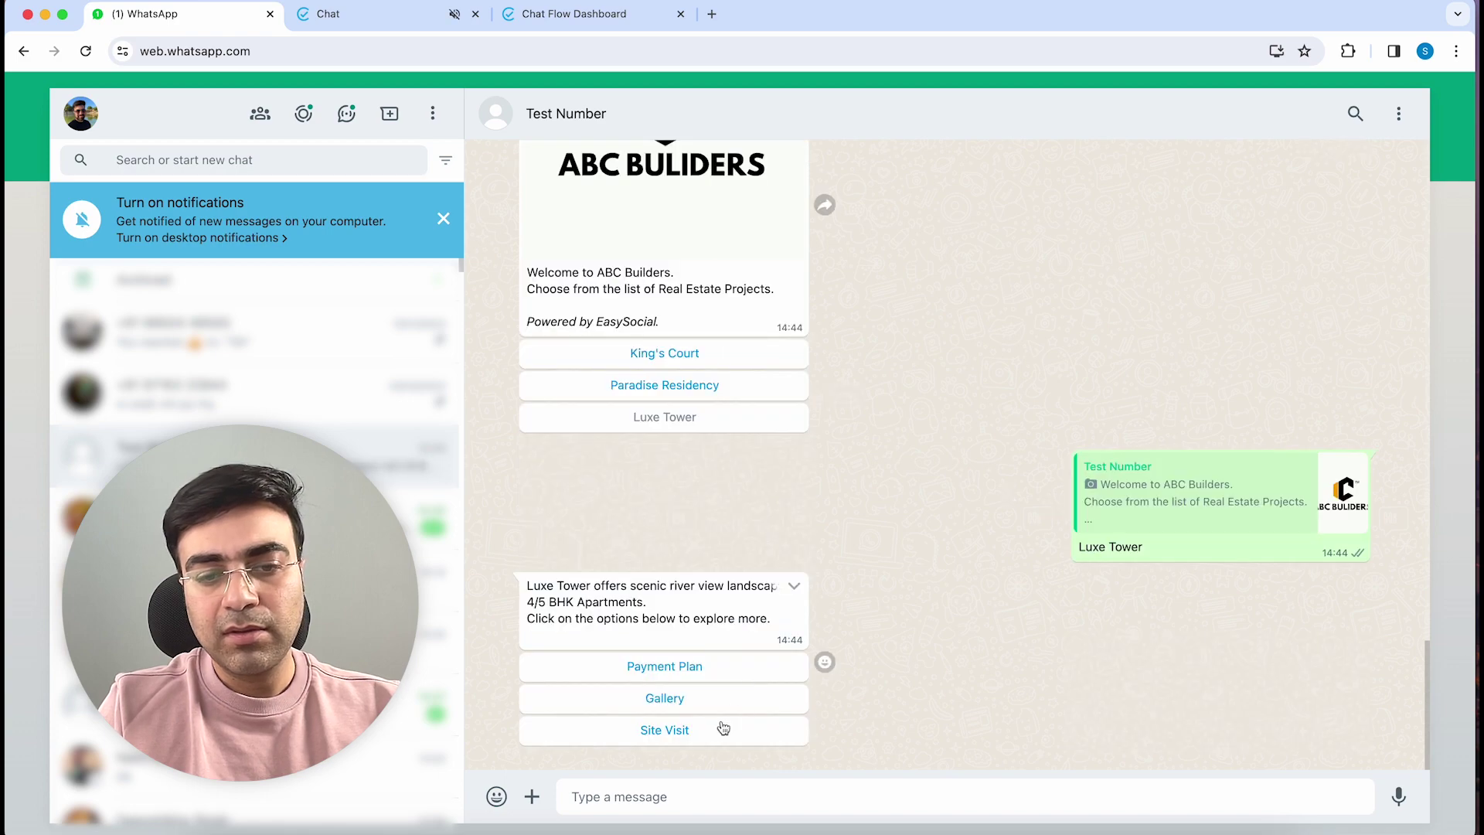
click(715, 733)
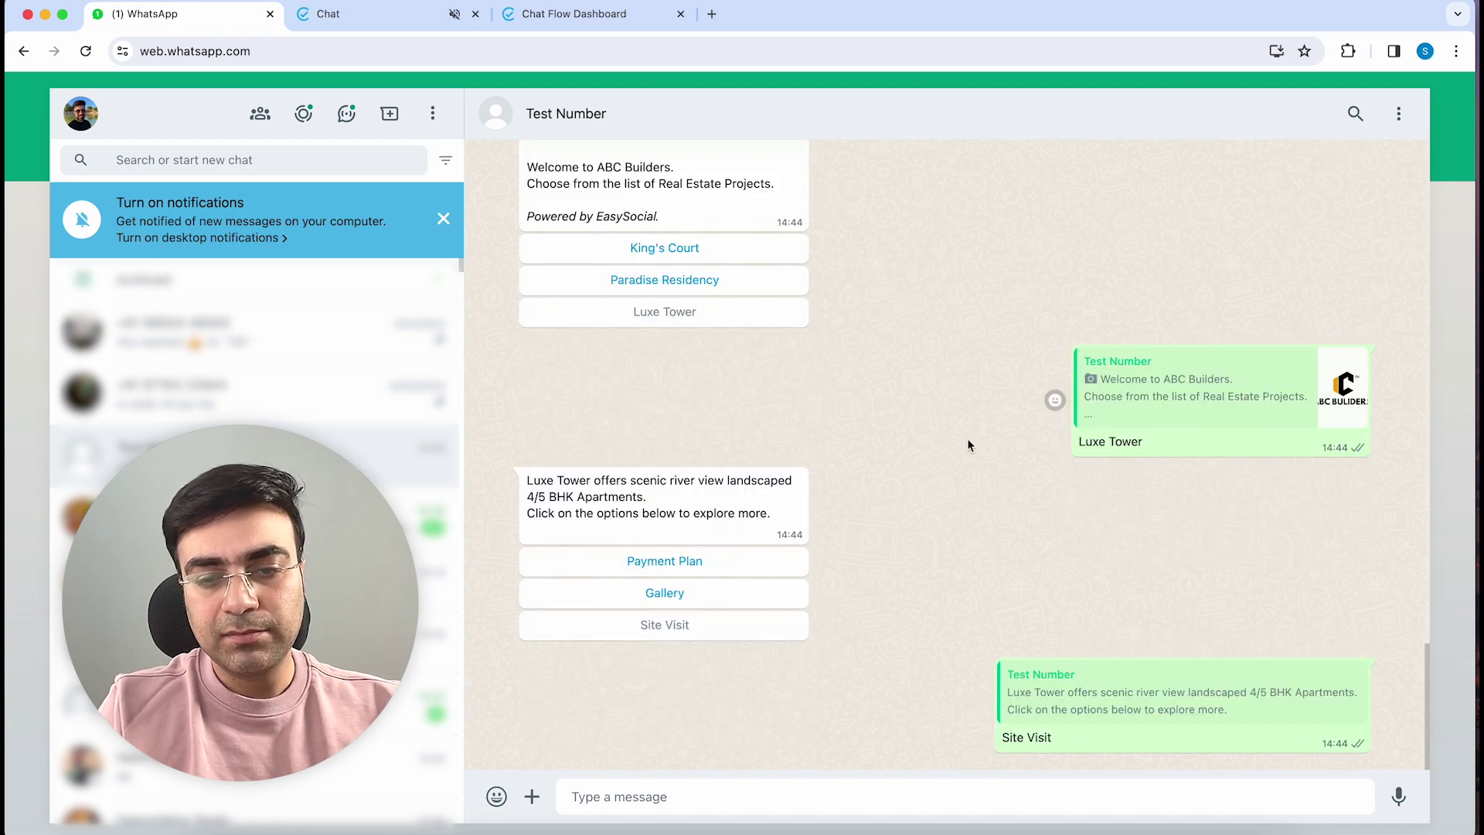
click(704, 738)
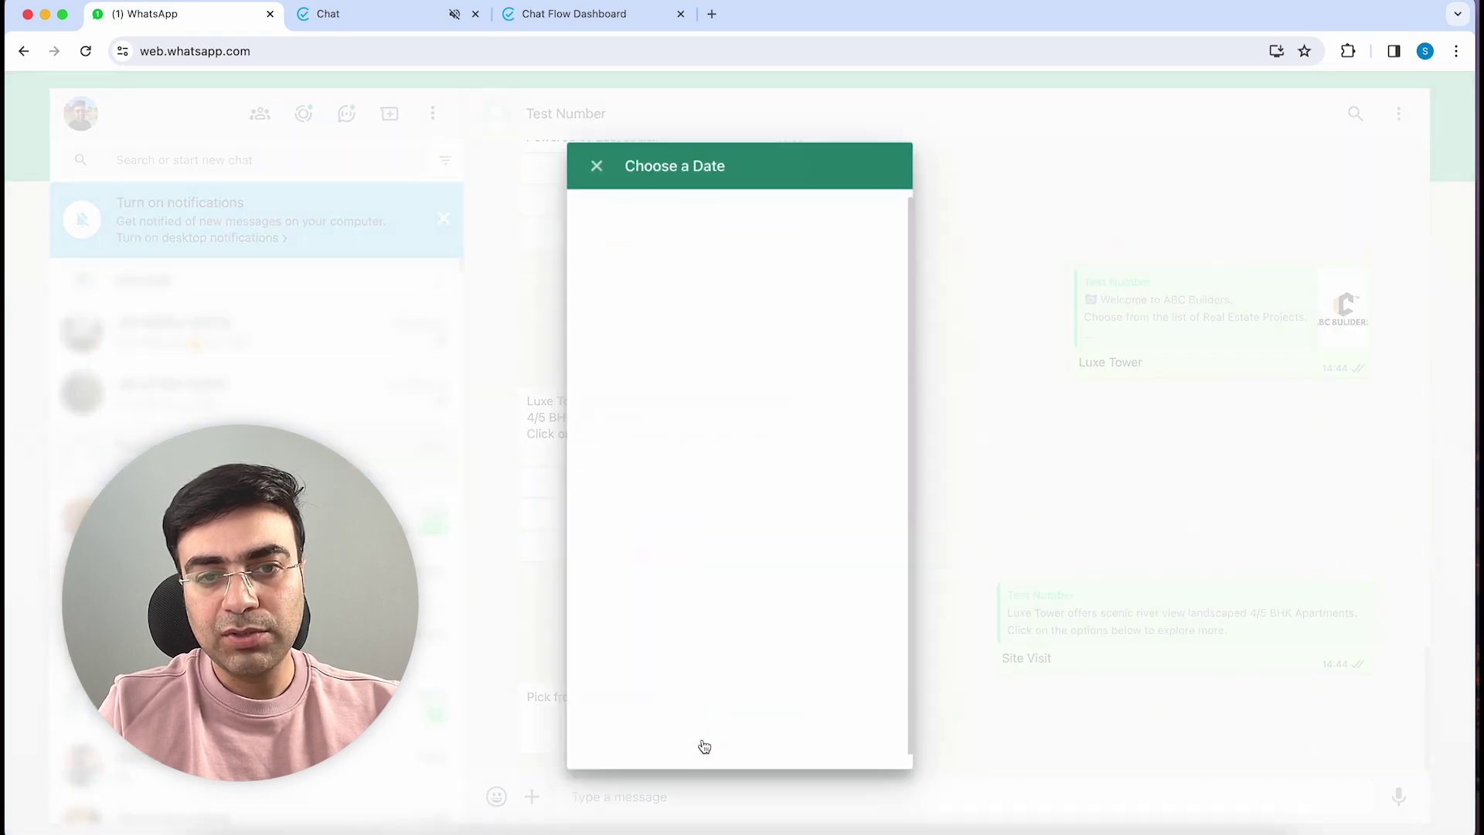
click(804, 267)
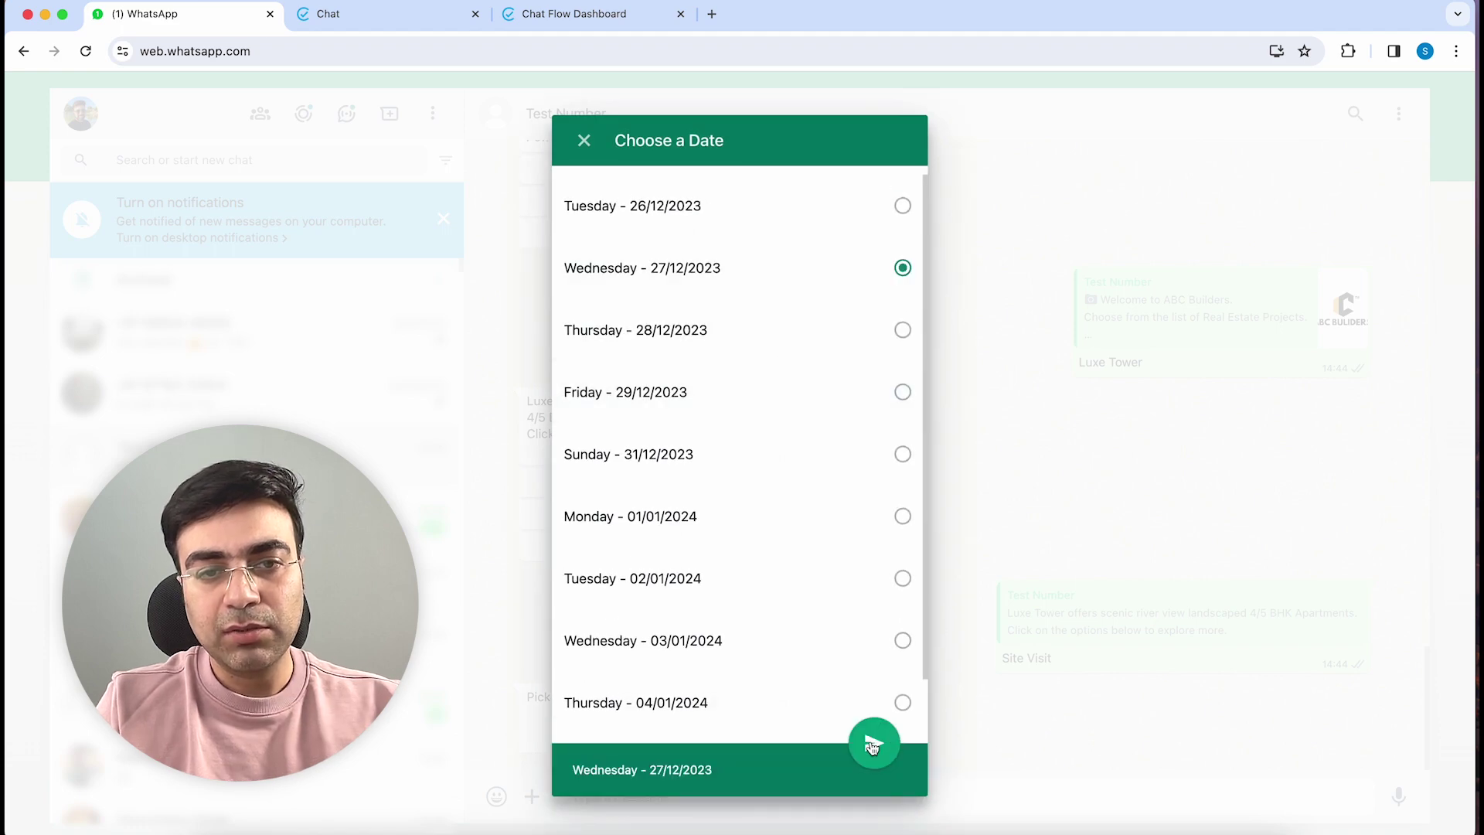
click(872, 744)
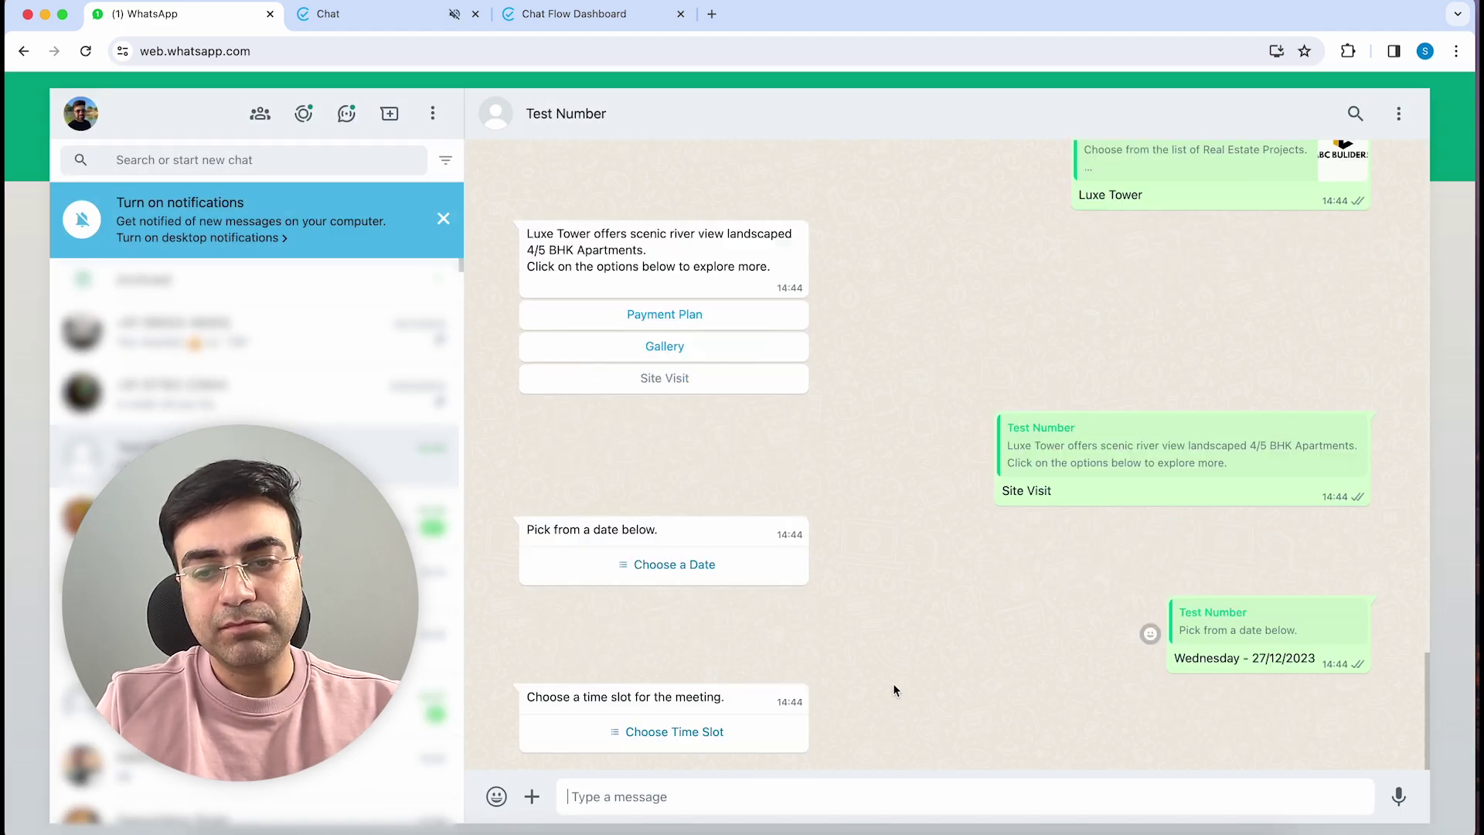
Choose the 12PM-1PM time slot and confirm the appointment with Please Confirm
click(680, 732)
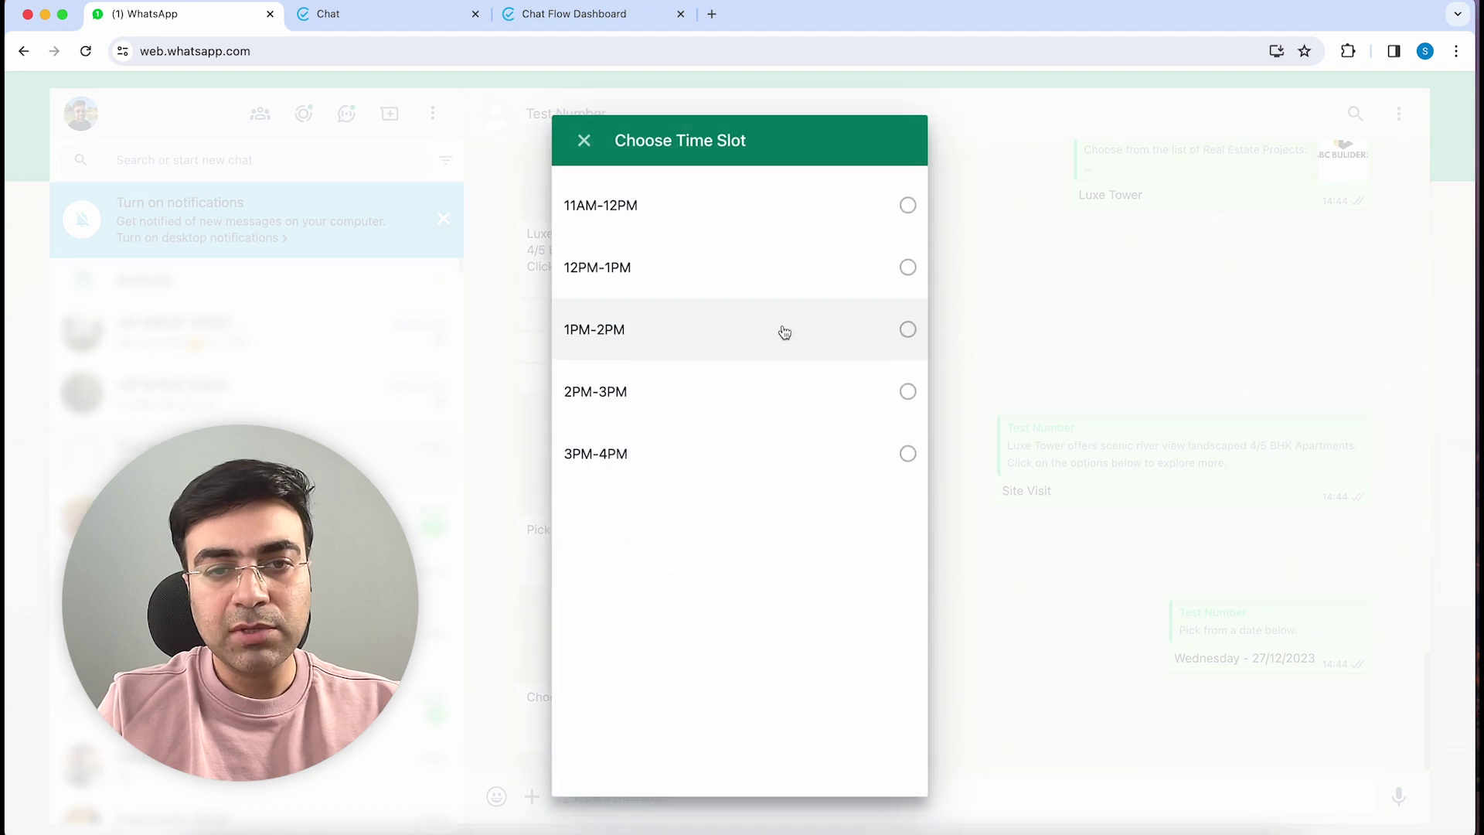
click(807, 279)
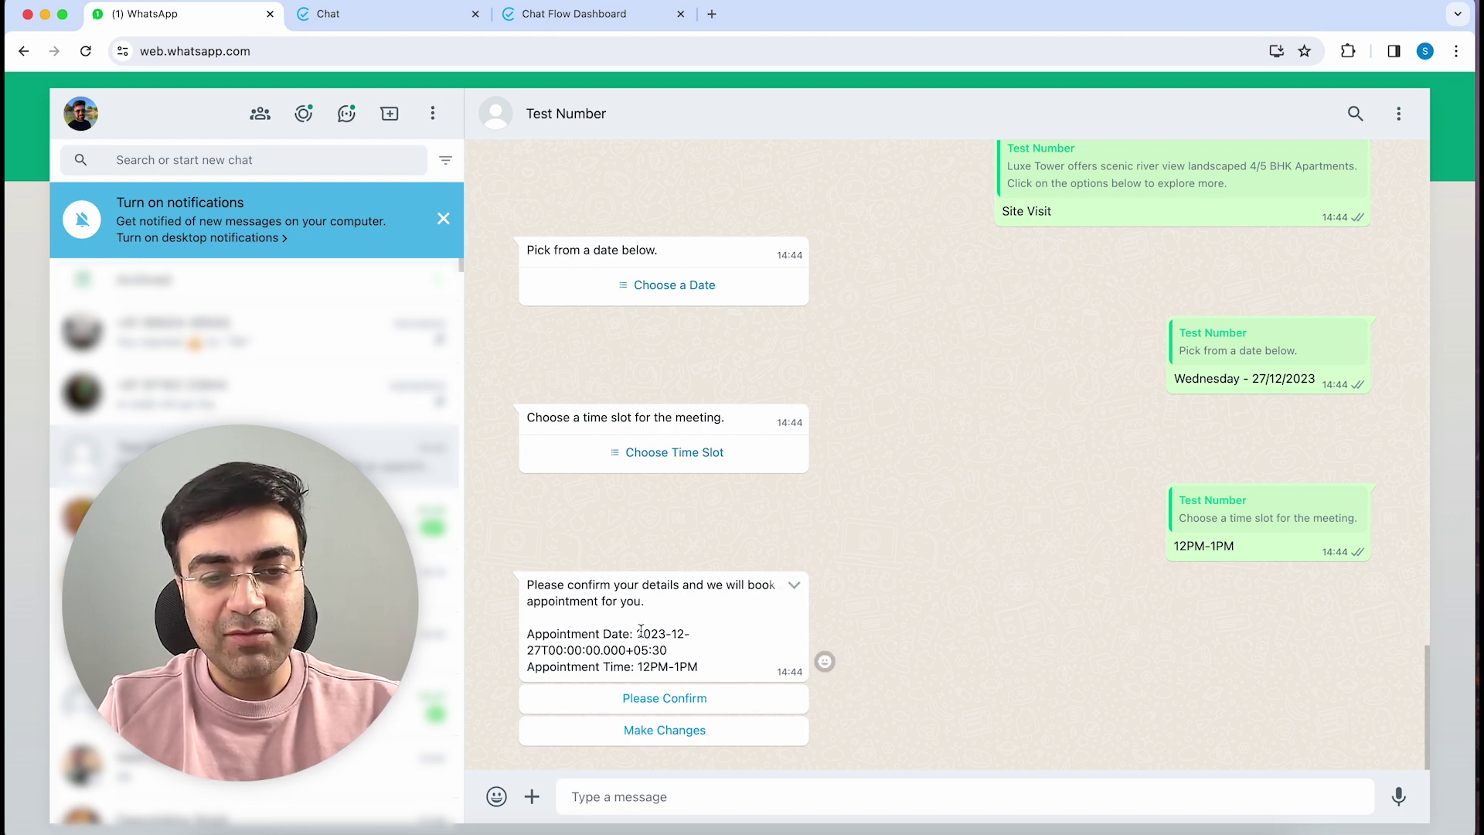
drag(640, 630, 664, 648)
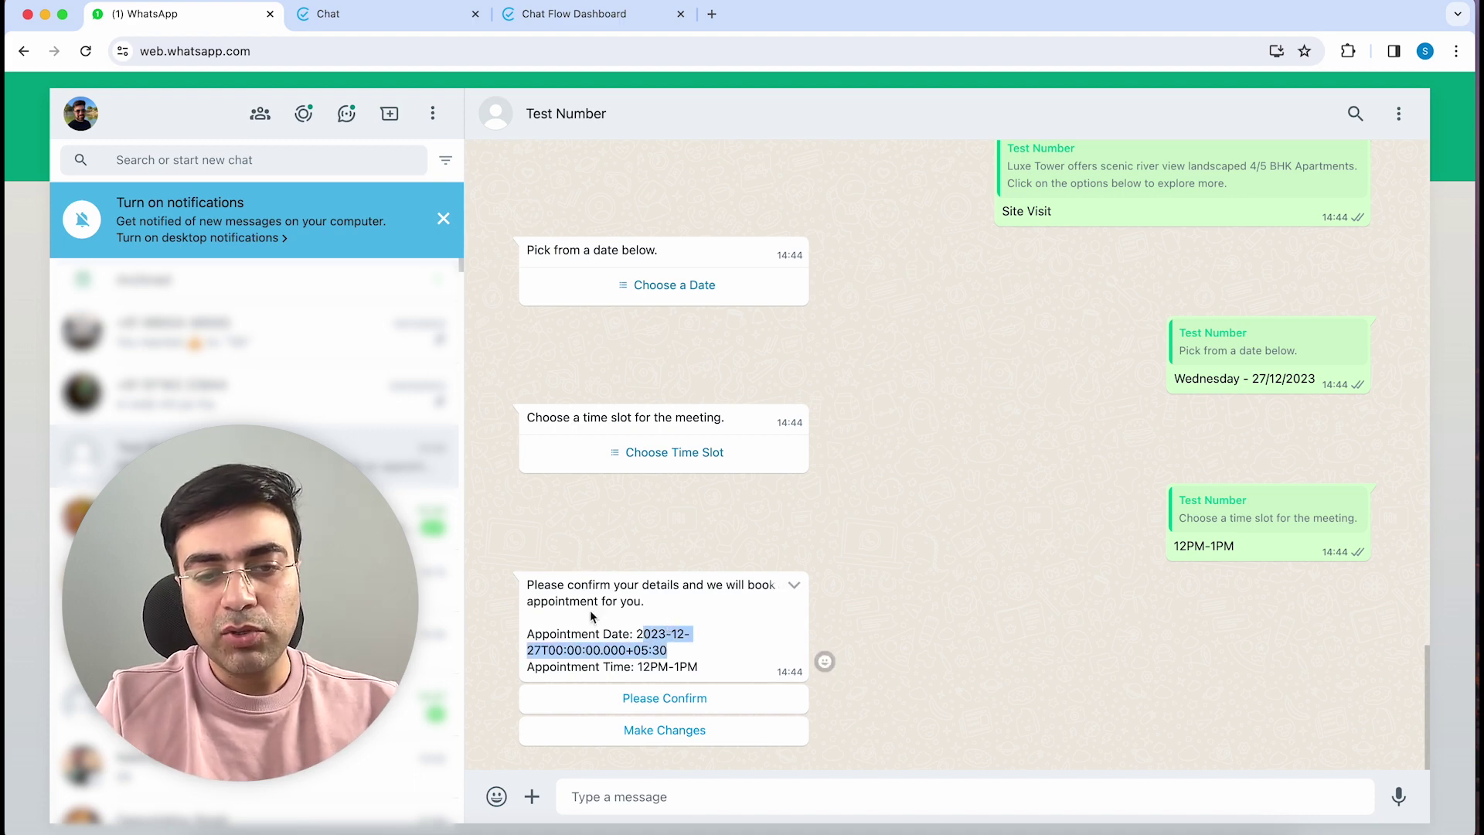
click(678, 700)
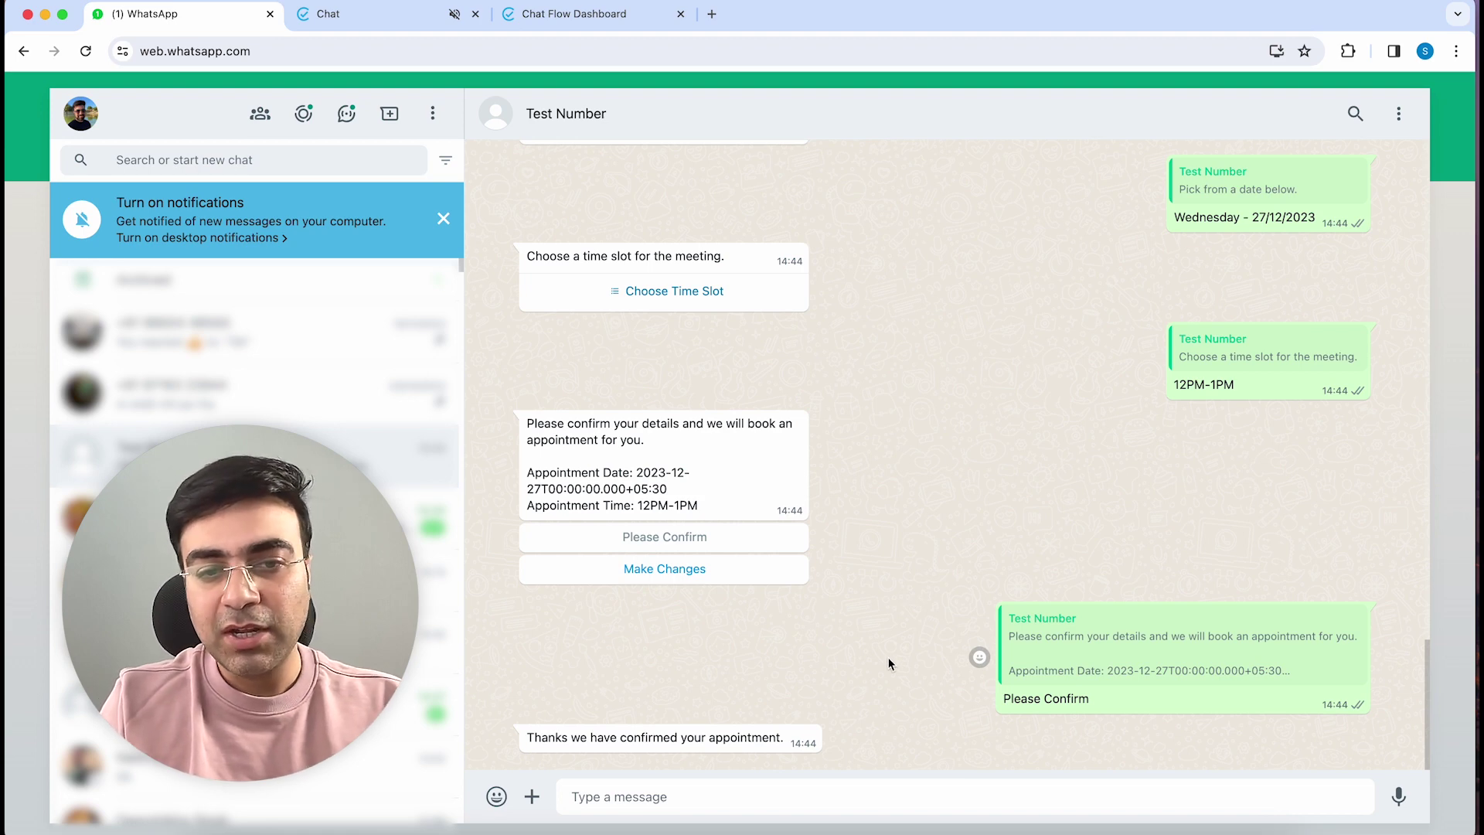
Open the EasySocial documentation from easysocial.io in a new browser tab
drag(637, 472, 663, 485)
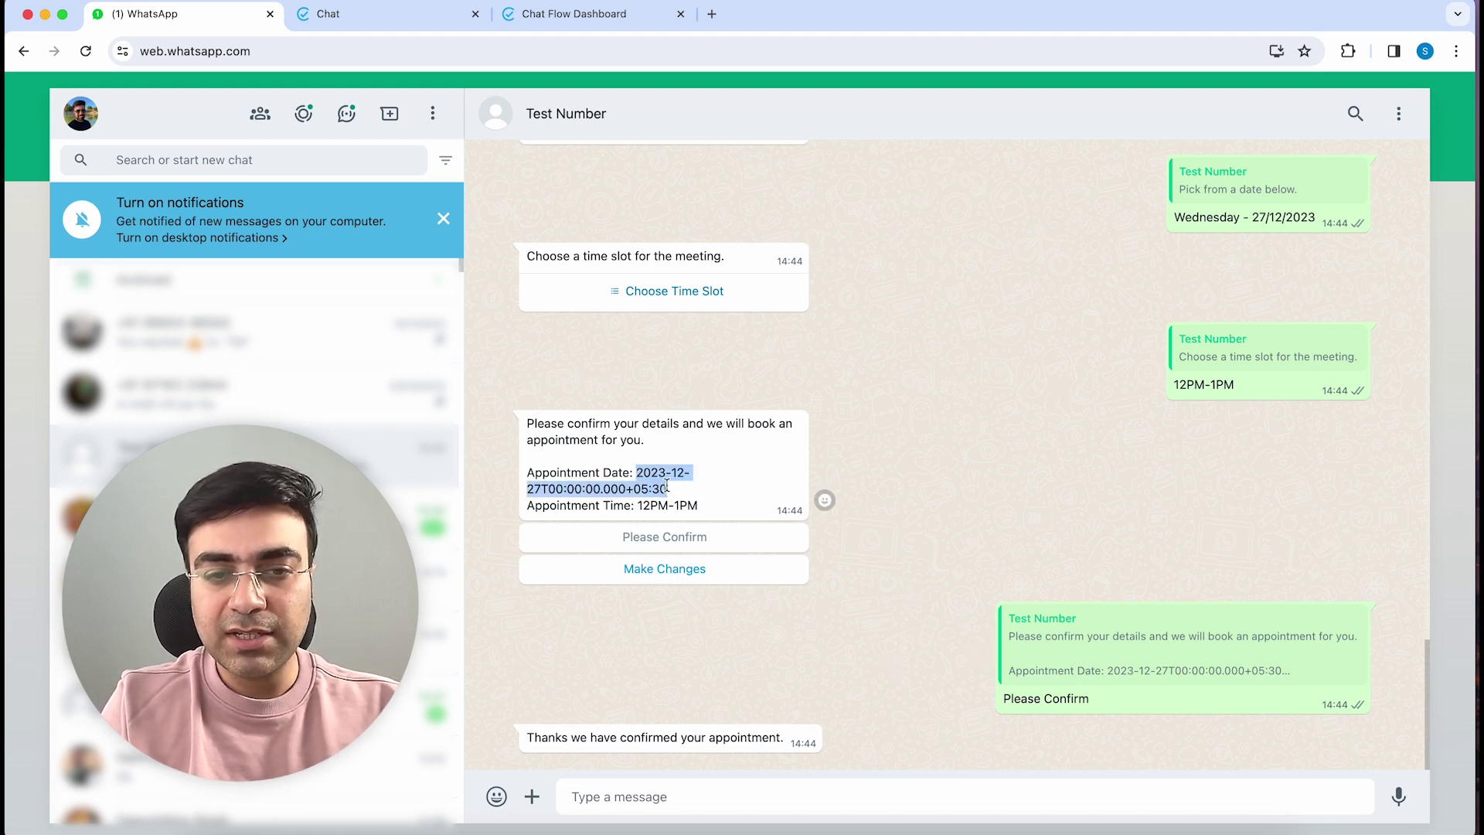
click(711, 14)
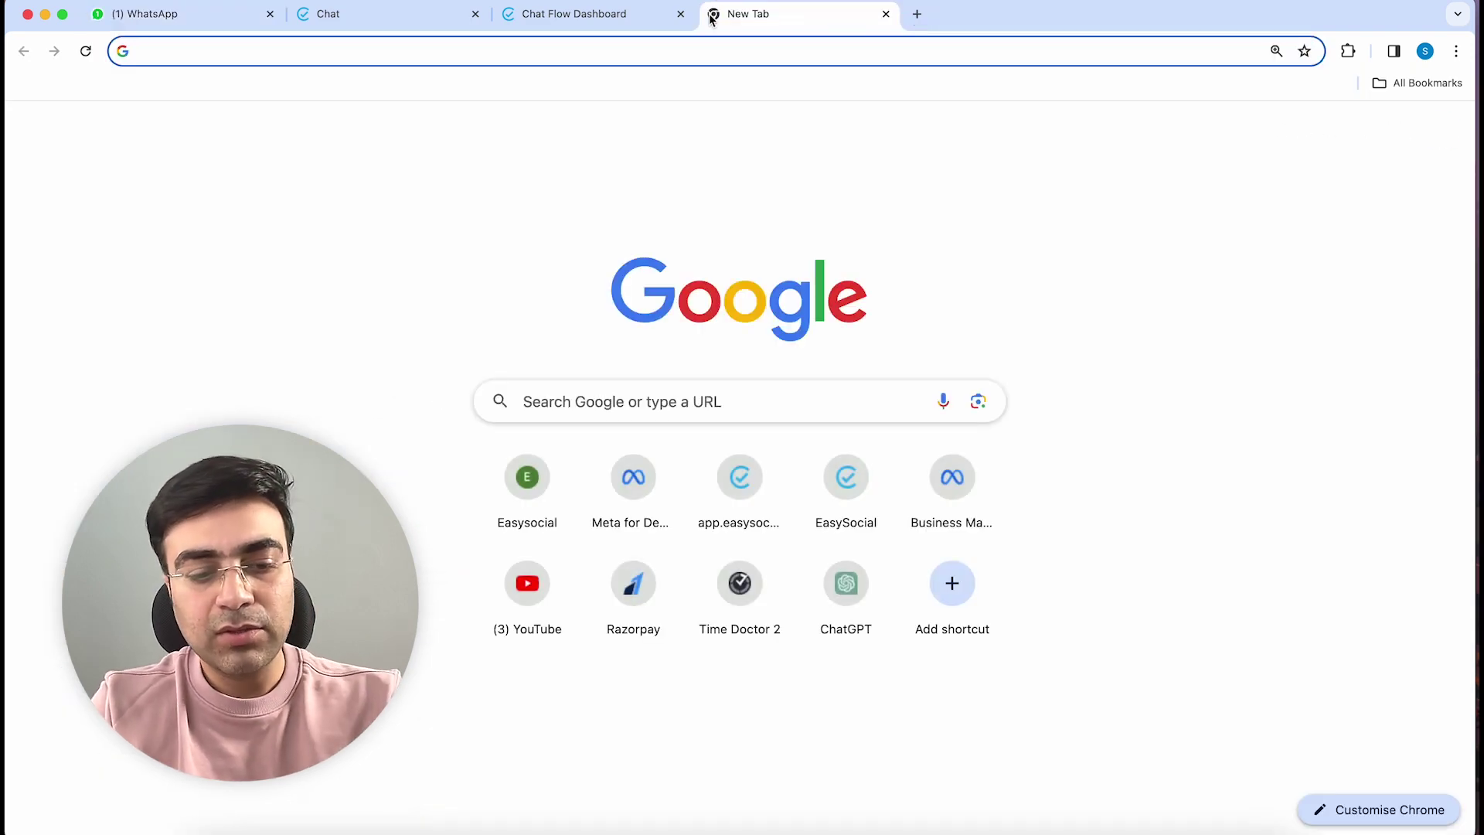
text(easys)
key(Return)
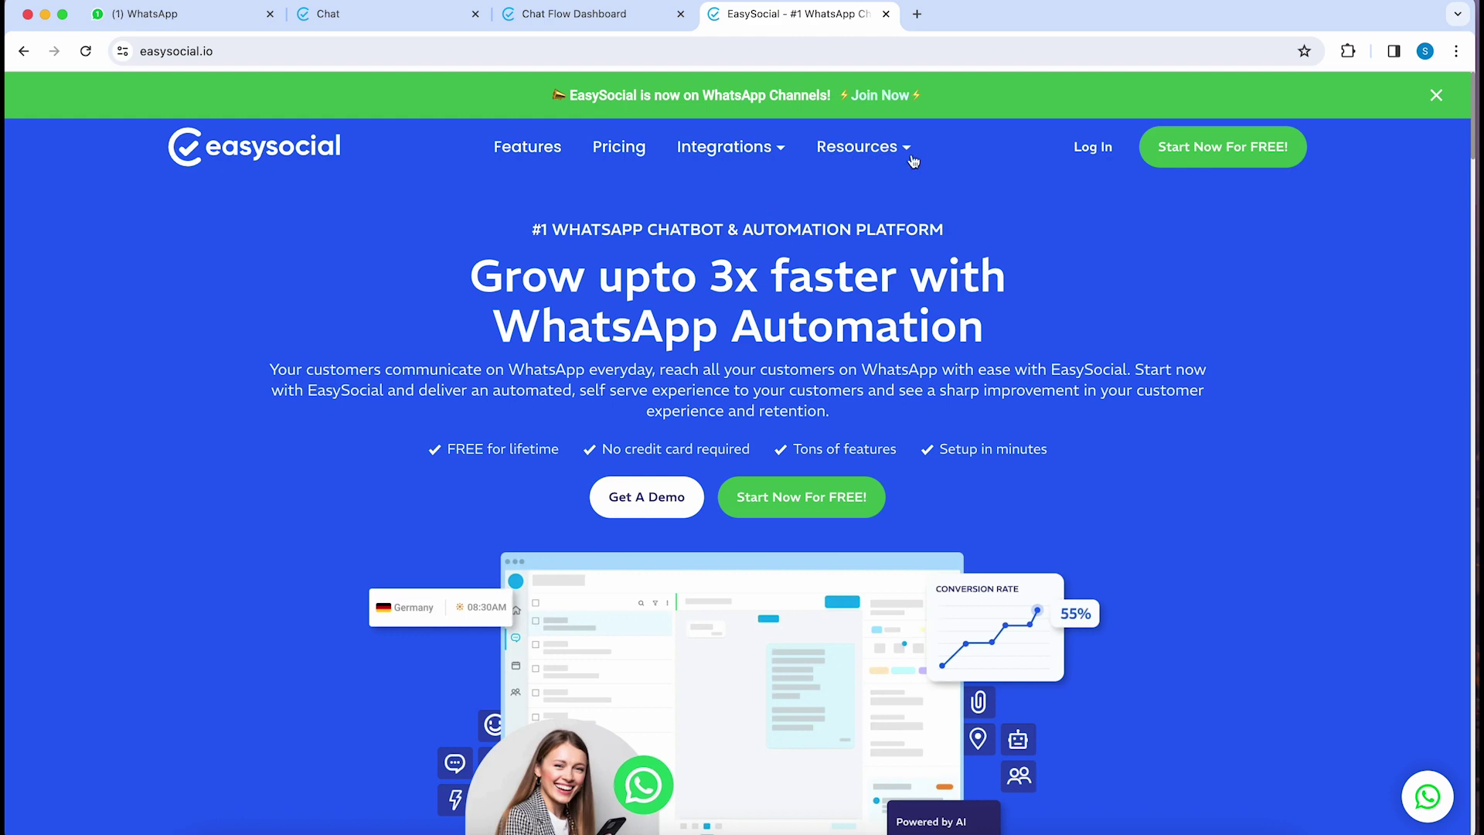
mouse_move(908, 155)
click(882, 318)
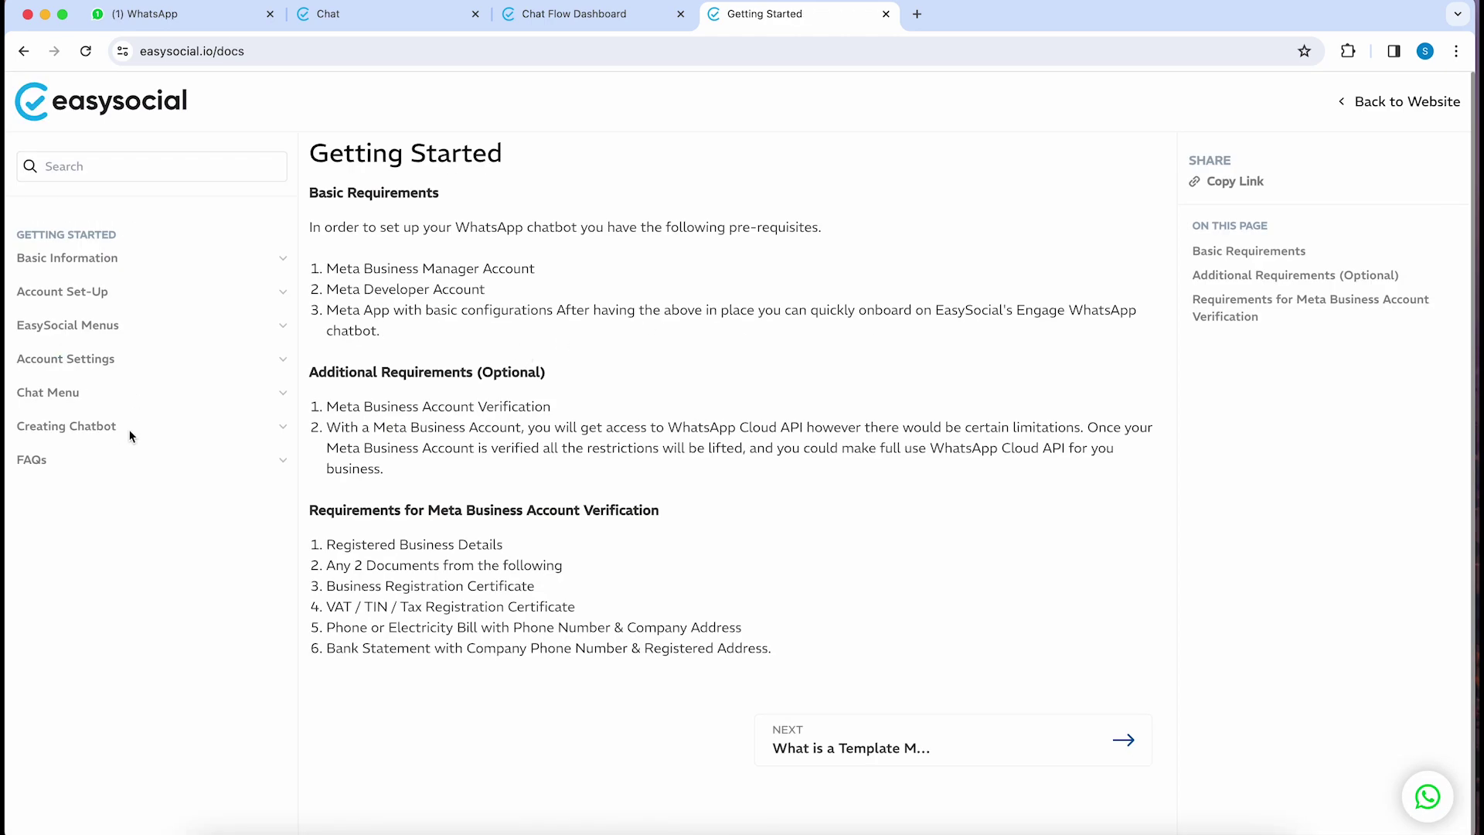
Find the date formatting guide and select the date([appointment_date],ff) expression
click(99, 427)
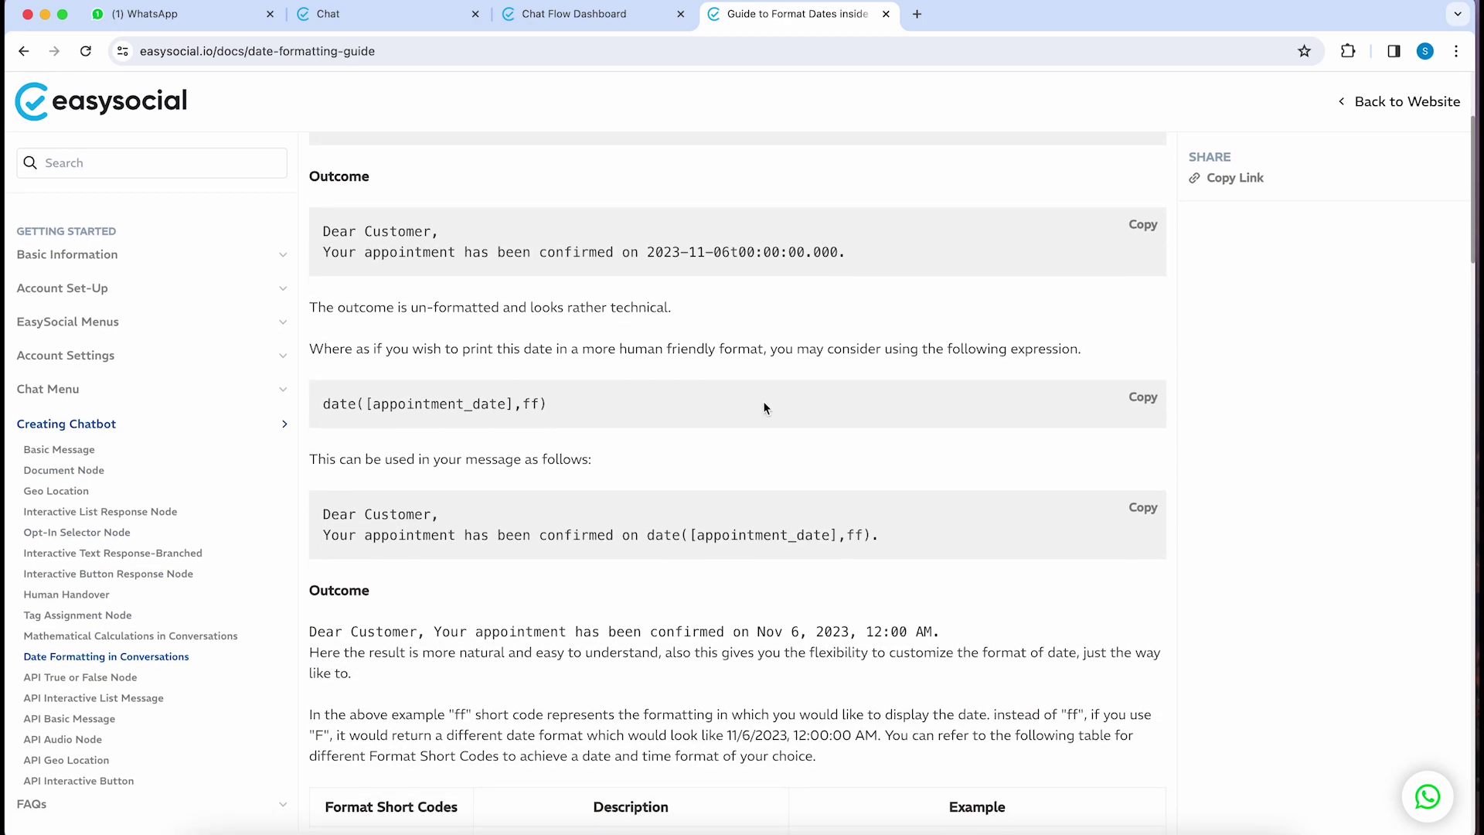
scroll(619, 424, down, 3)
scroll(624, 420, up, 4)
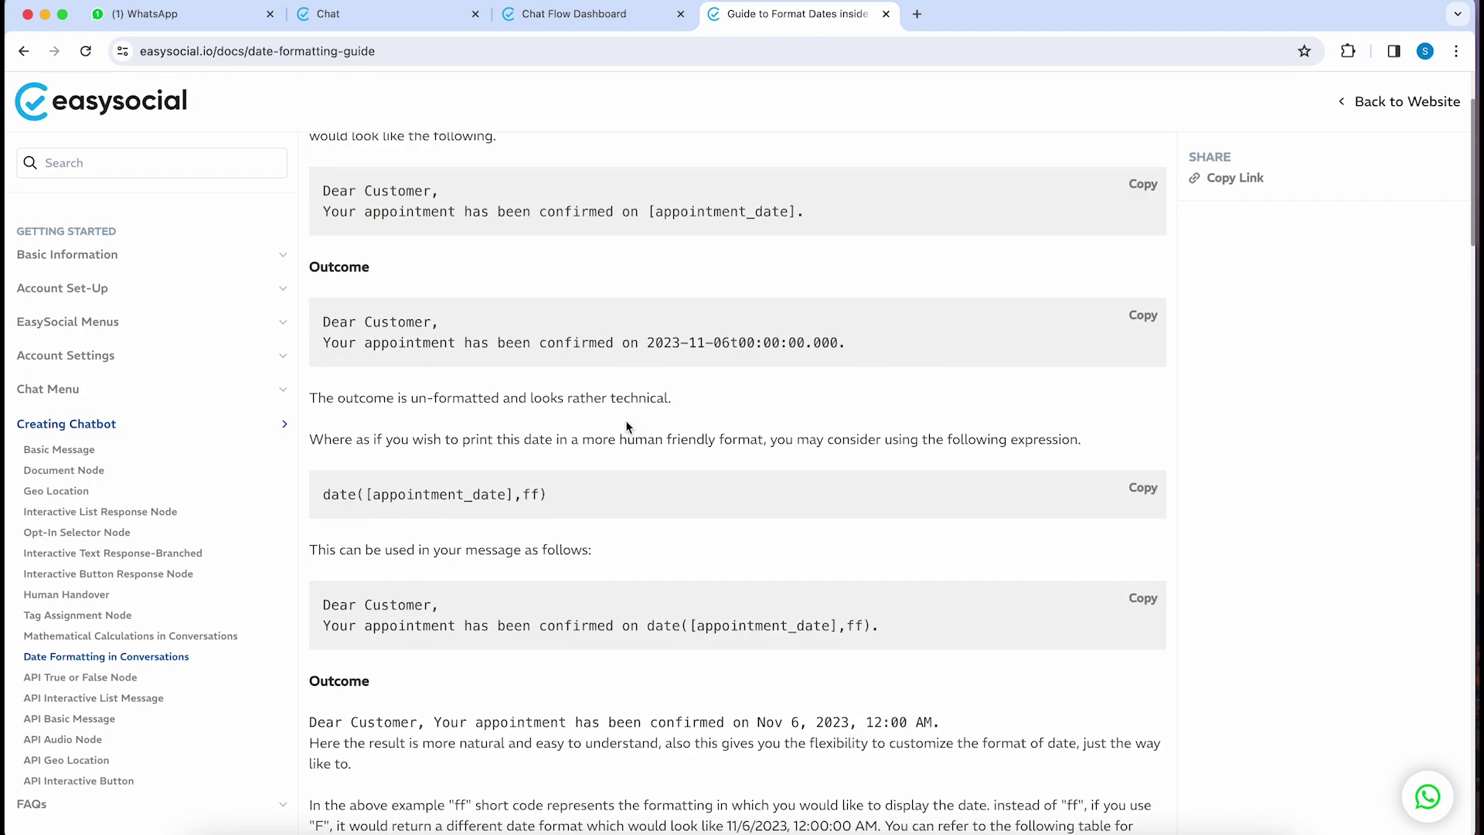
drag(585, 503, 330, 494)
drag(550, 495, 327, 496)
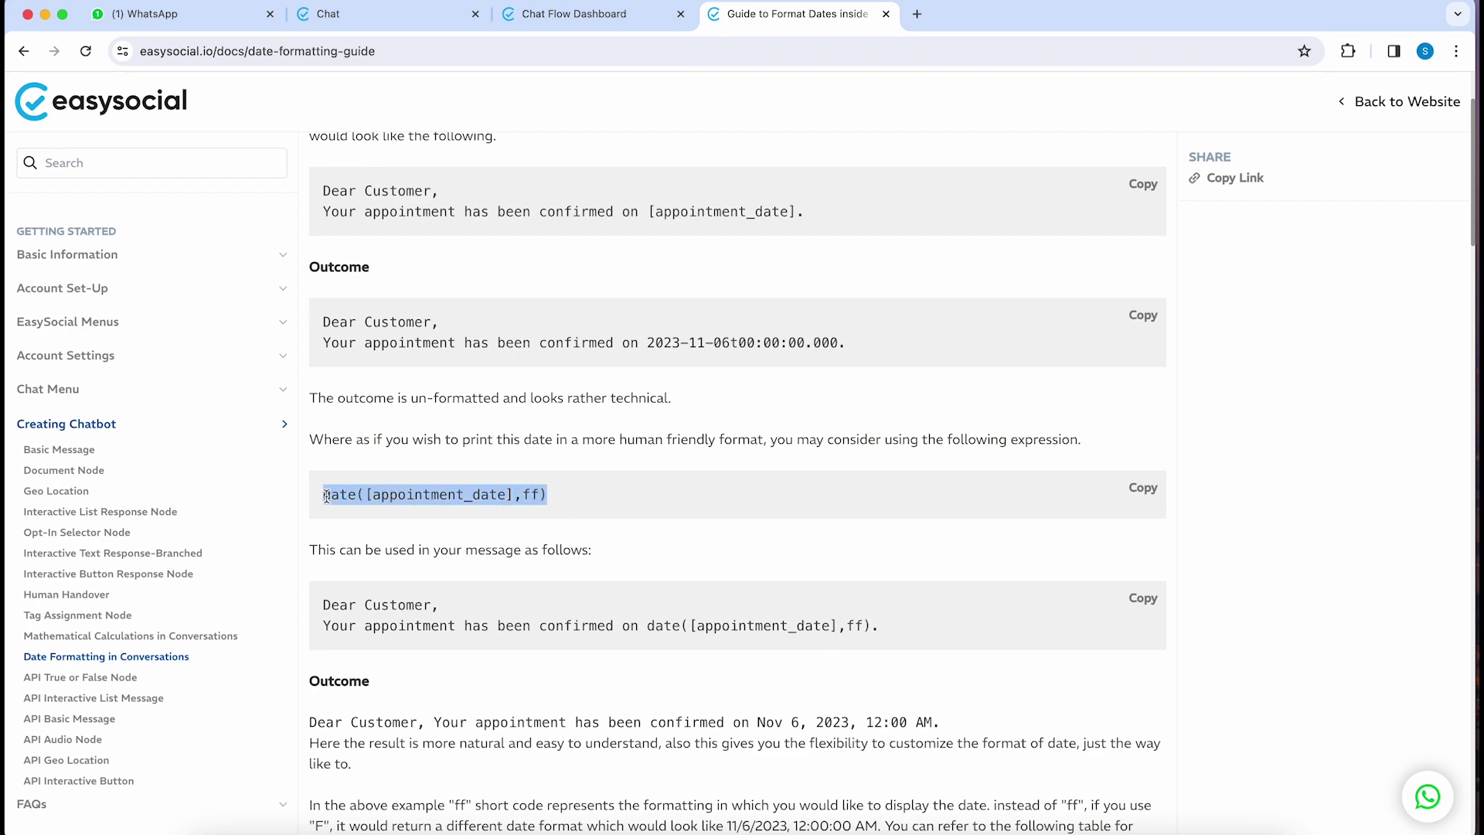
Paste date([appointment_date], ff) after 'Appointment Date:' in the Interactive Button Response message
click(414, 15)
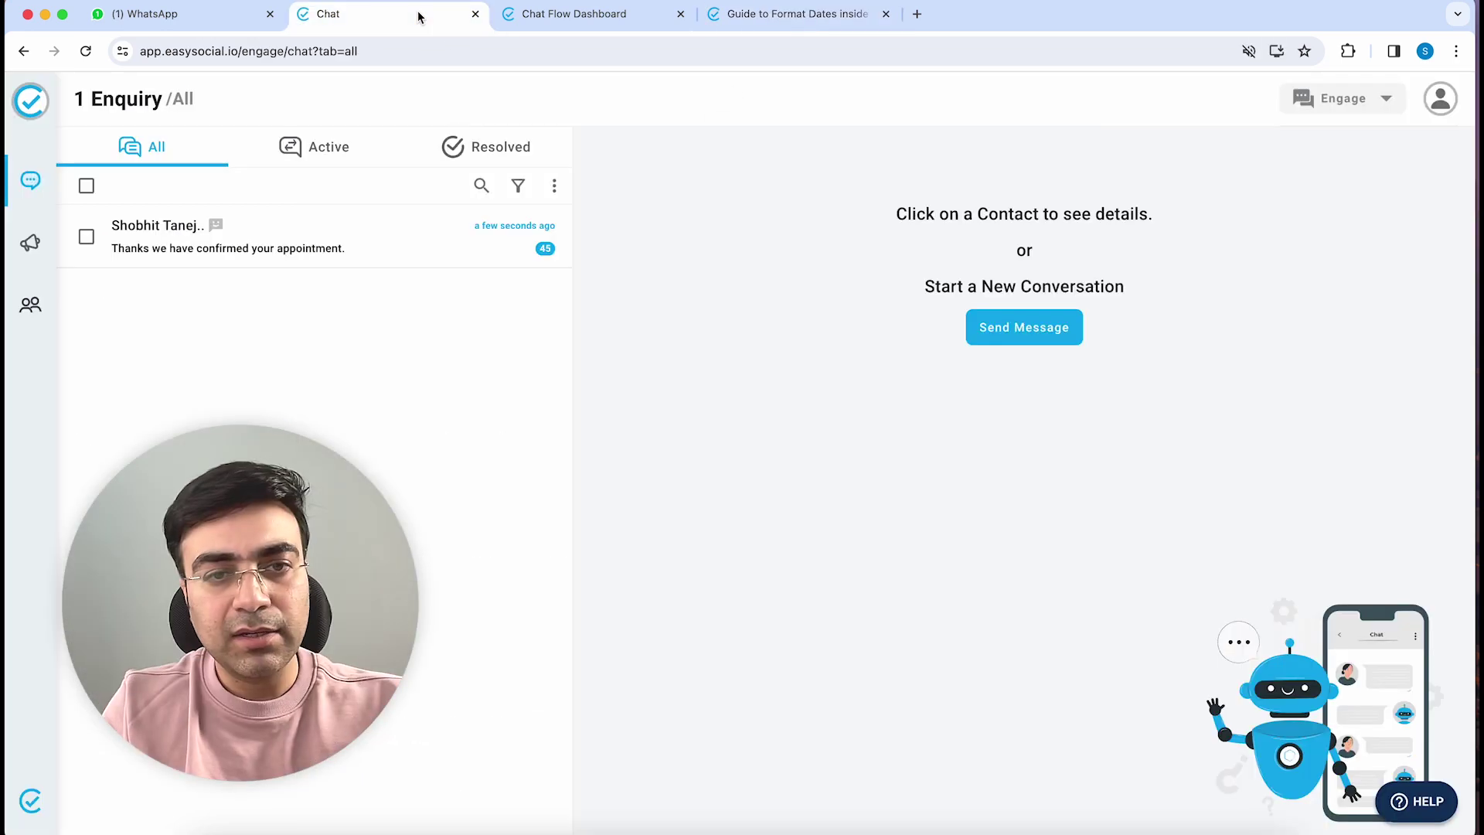
click(556, 14)
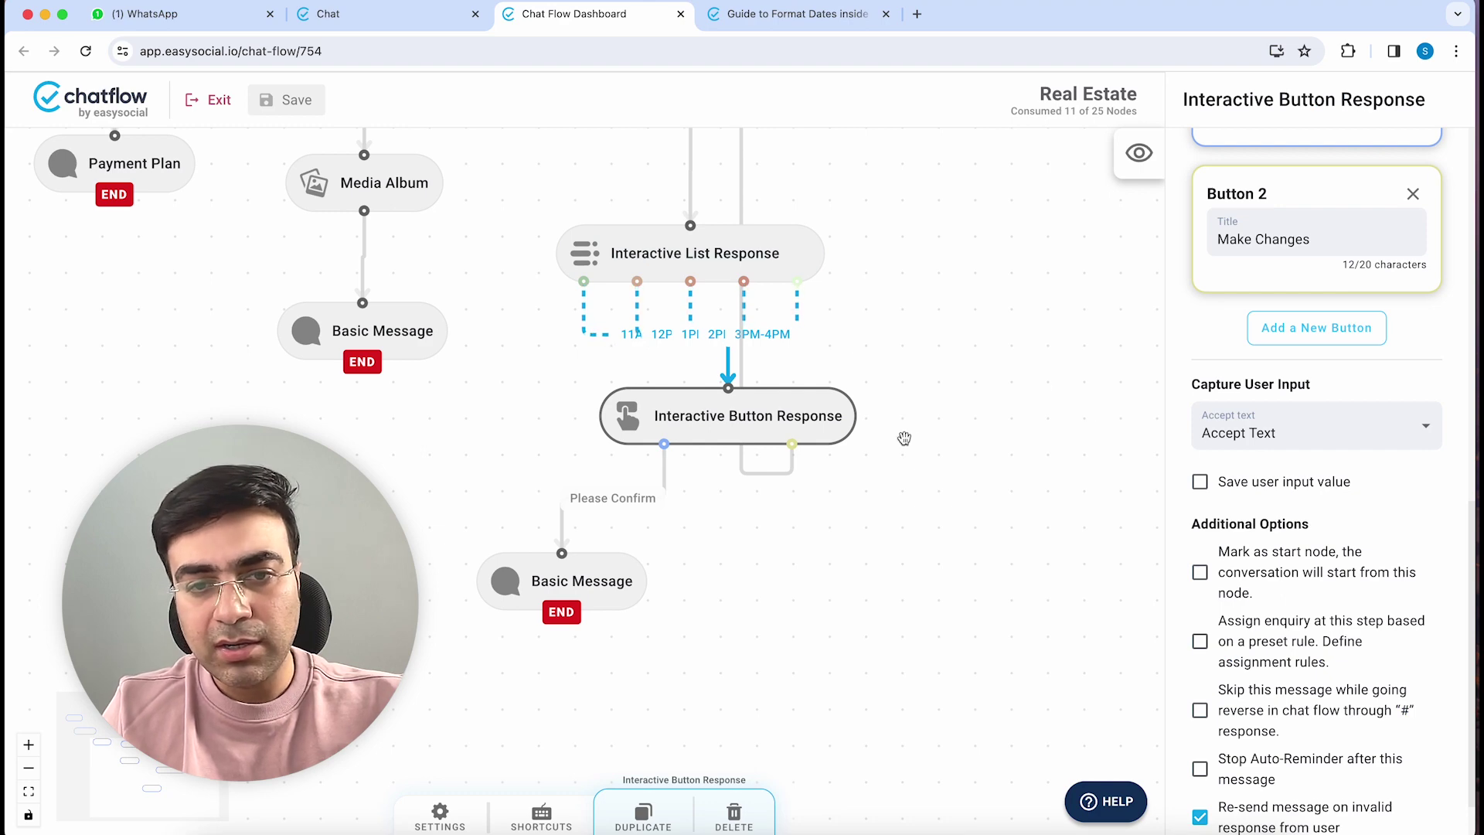
scroll(1331, 385, up, 10)
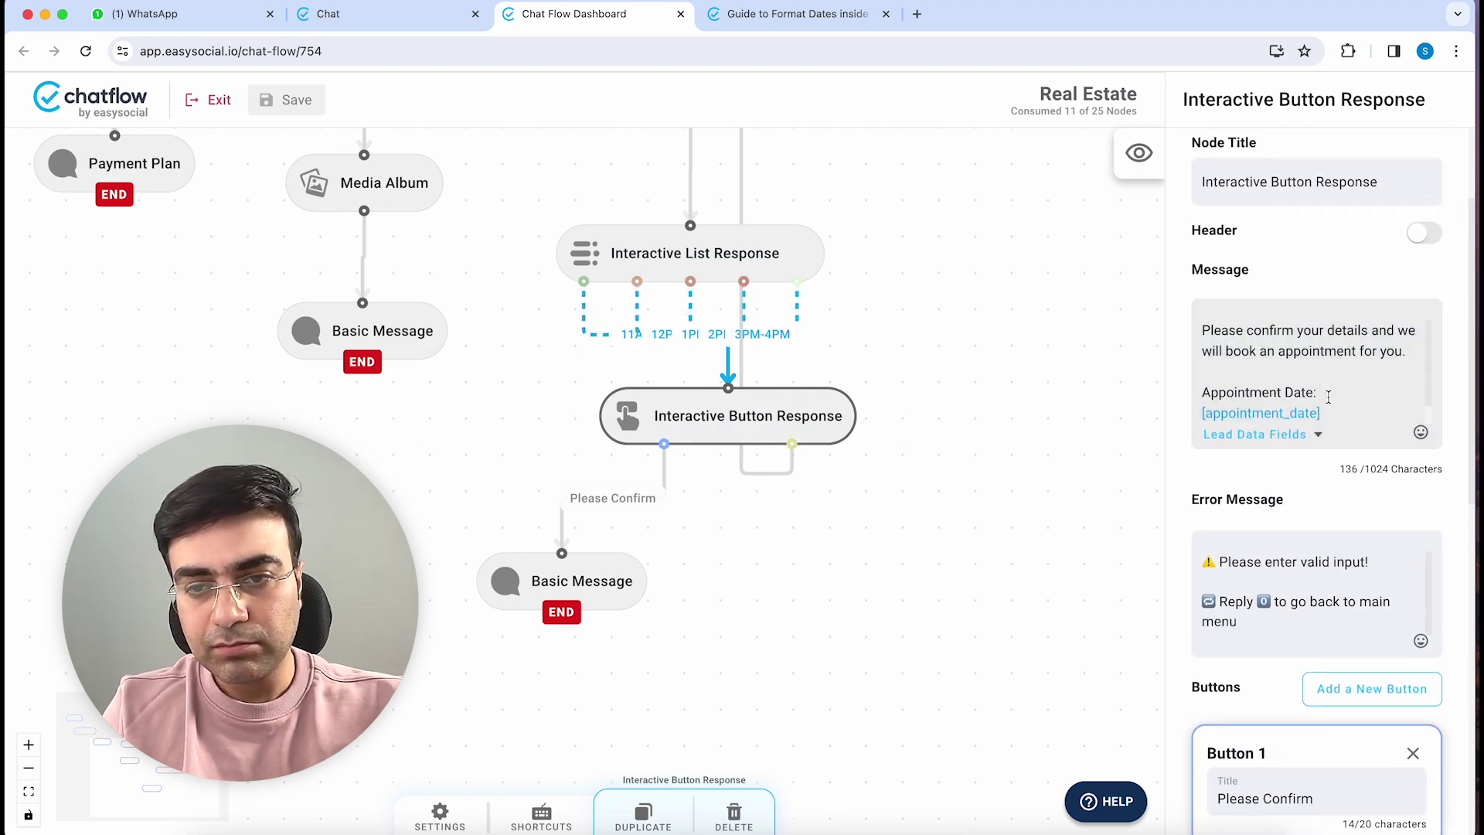
scroll(1332, 394, down, 1)
click(1331, 375)
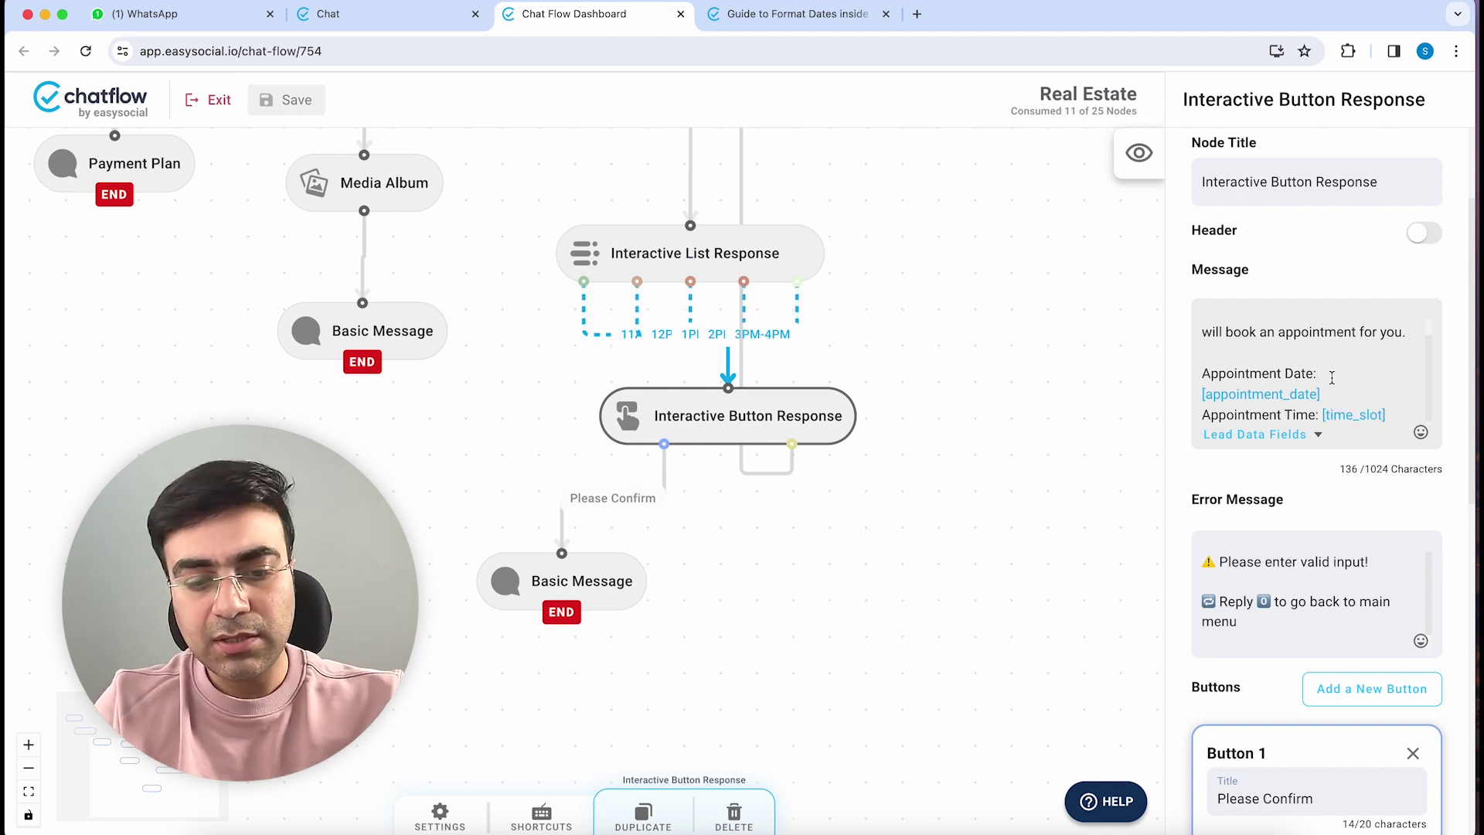
text(date([appointment_date], ff))
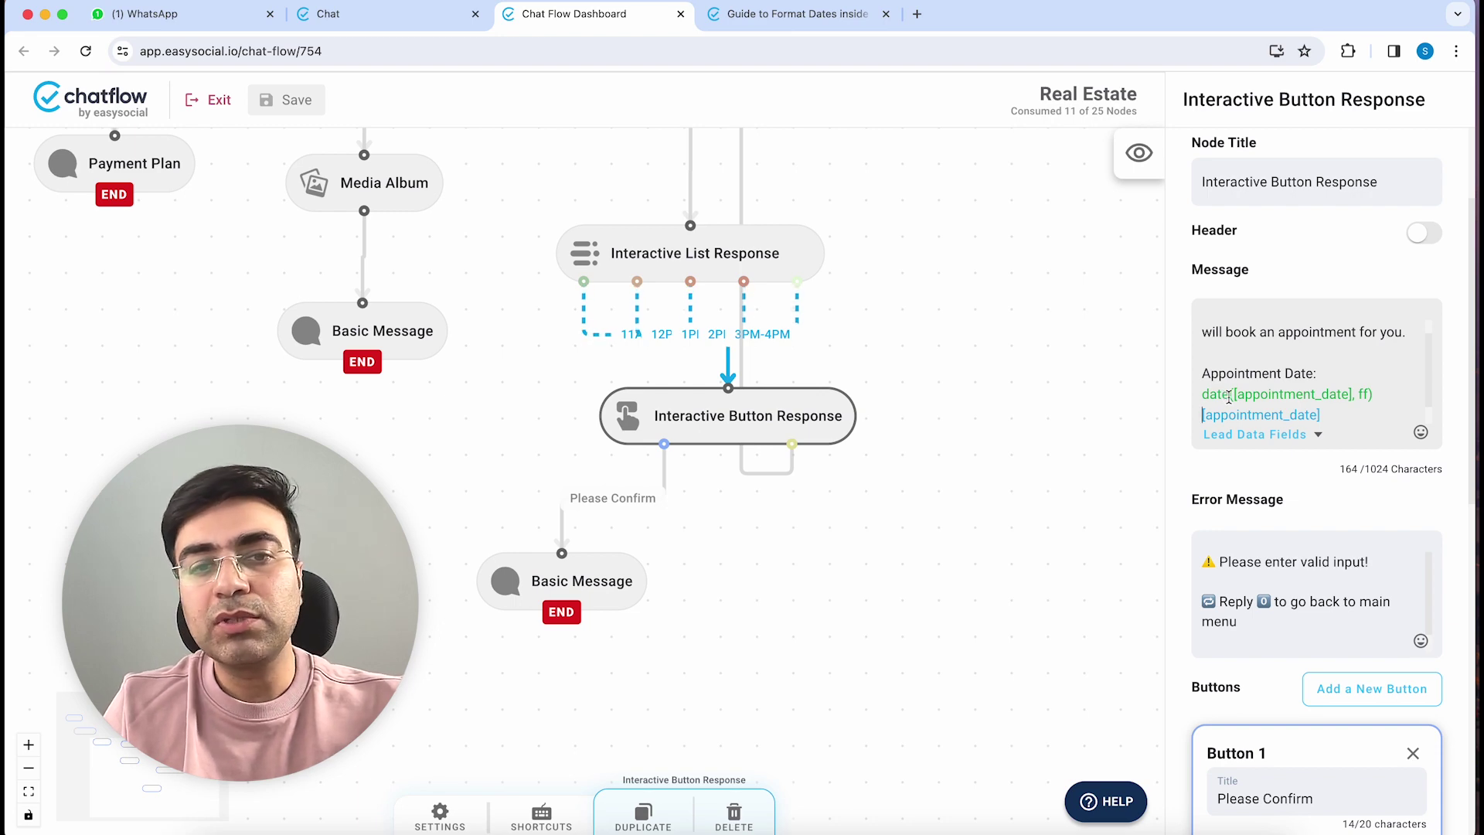
Find the DD short code in the date formatting guide, which gives Aug 6, 2014
click(796, 15)
scroll(734, 369, up, 2)
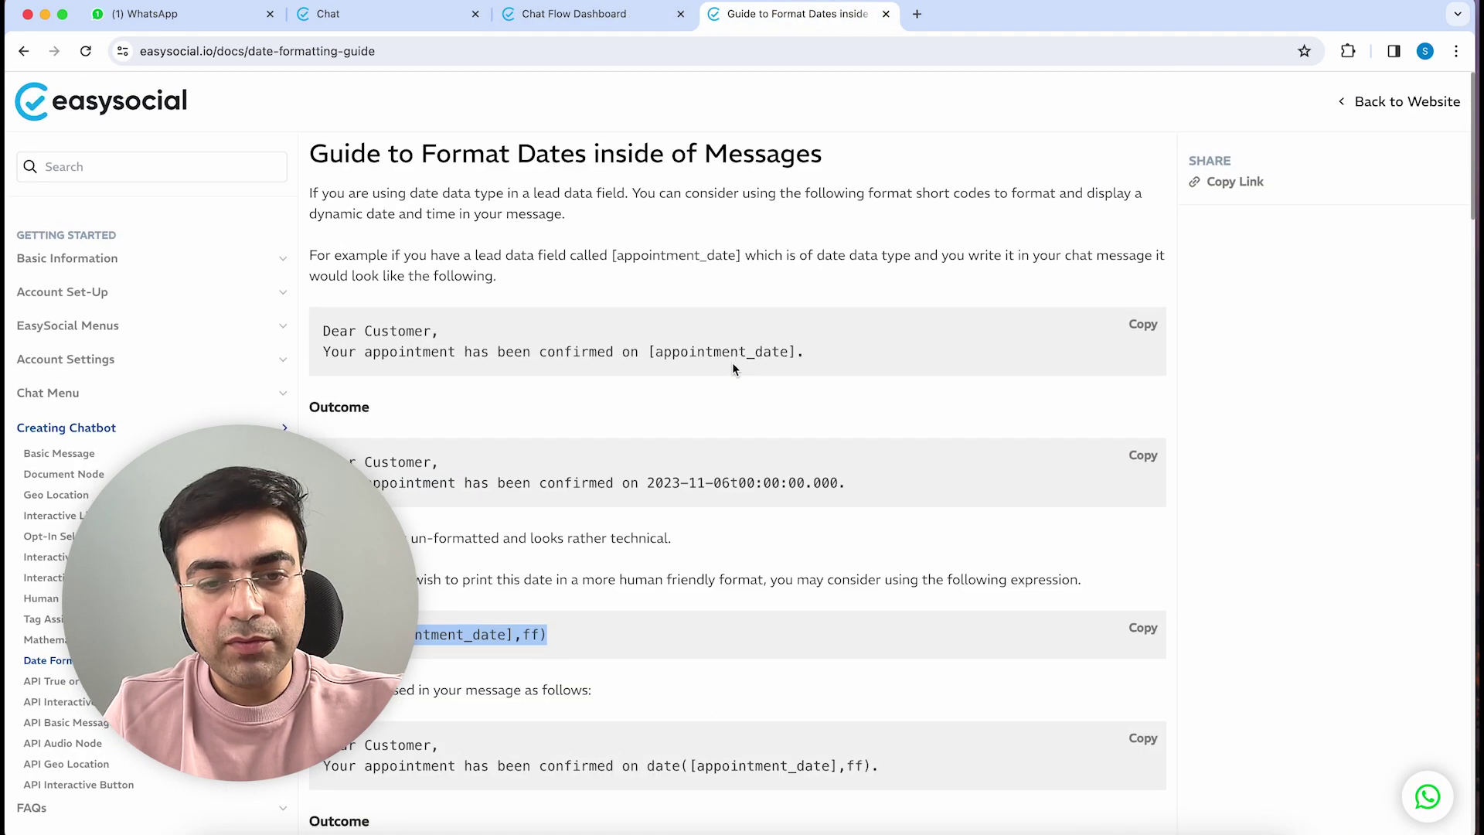
scroll(734, 368, down, 7)
scroll(733, 367, down, 10)
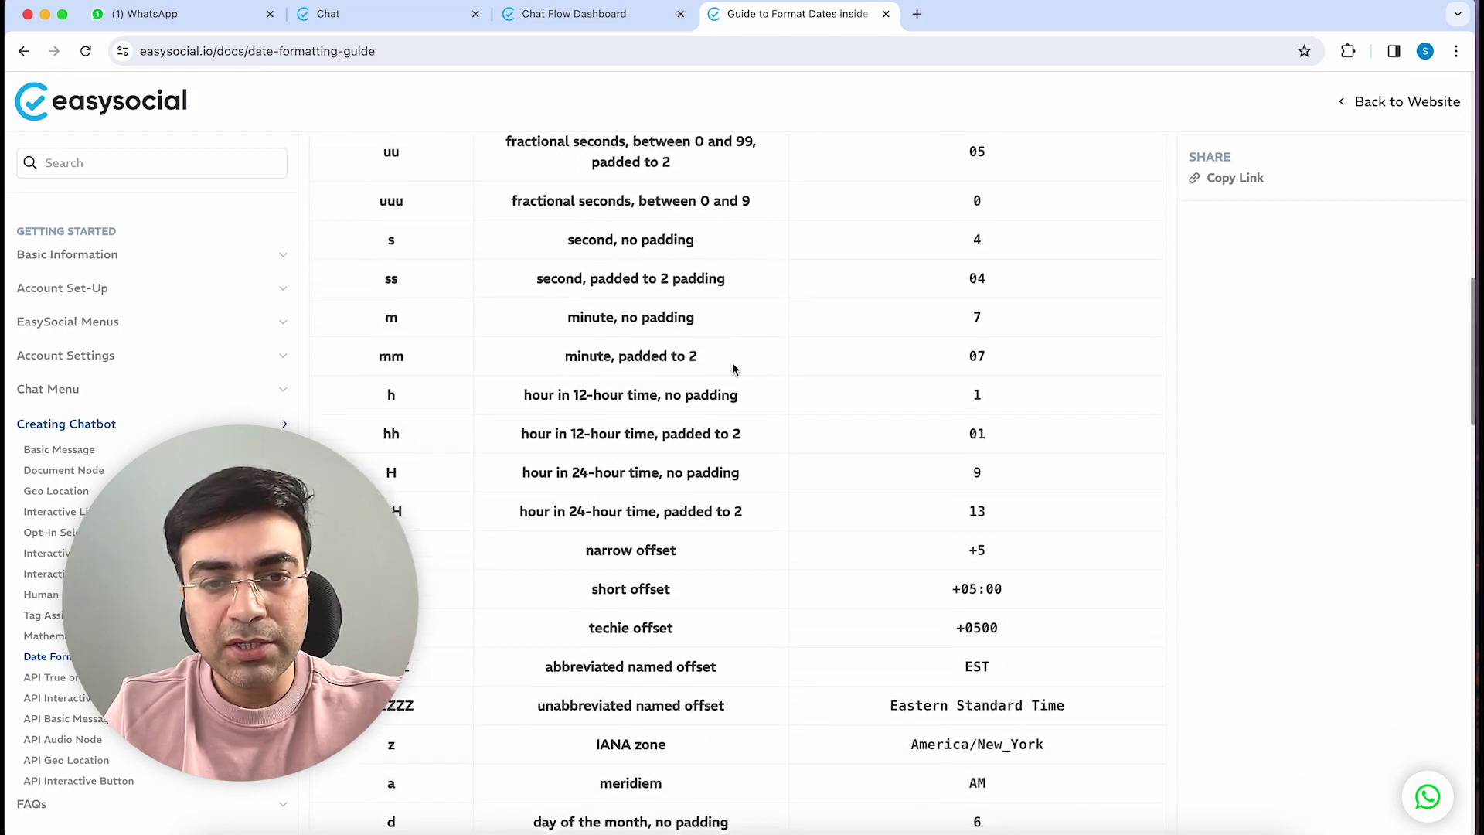
scroll(733, 369, down, 10)
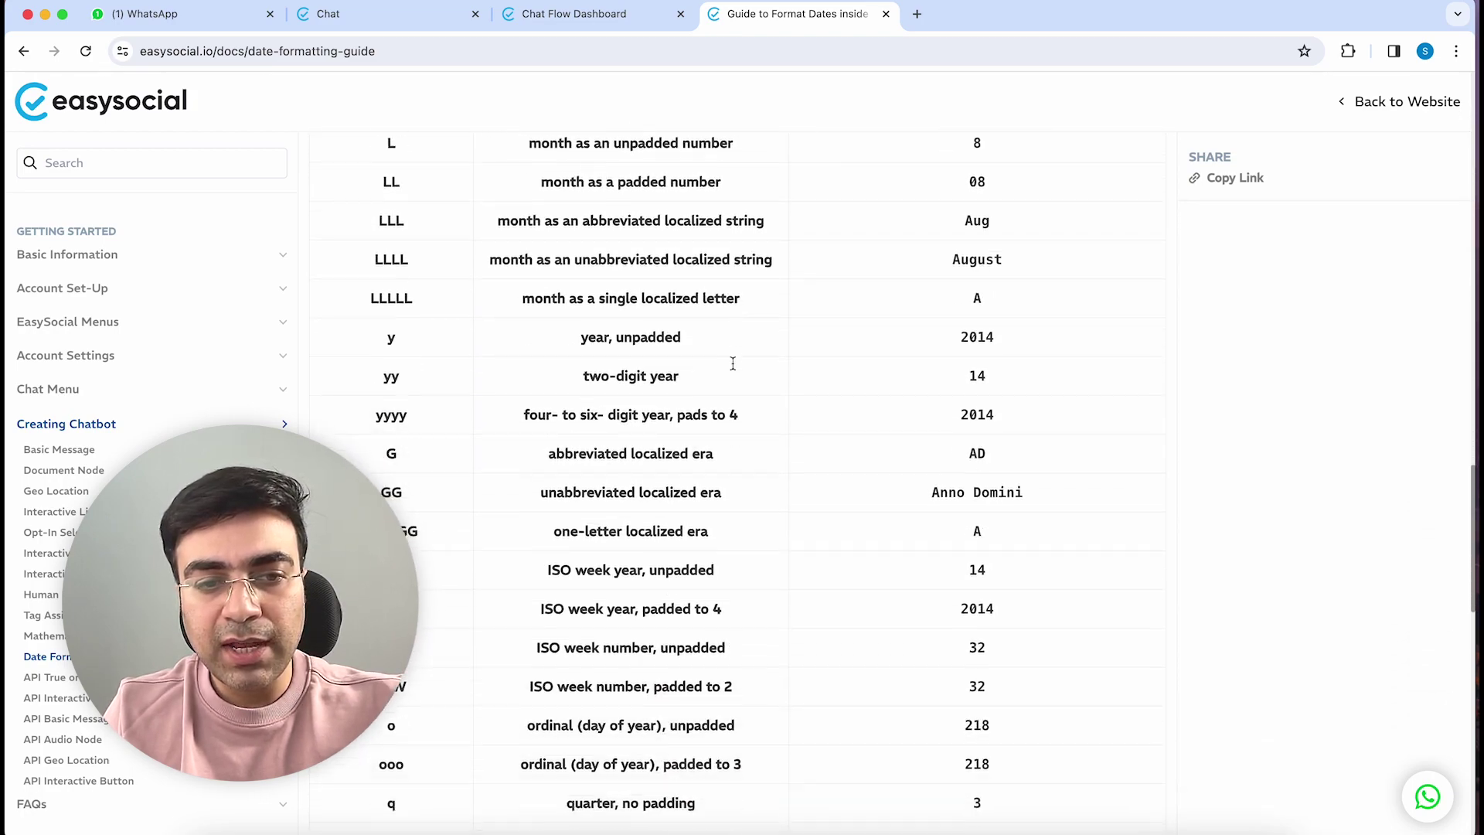
scroll(732, 368, down, 5)
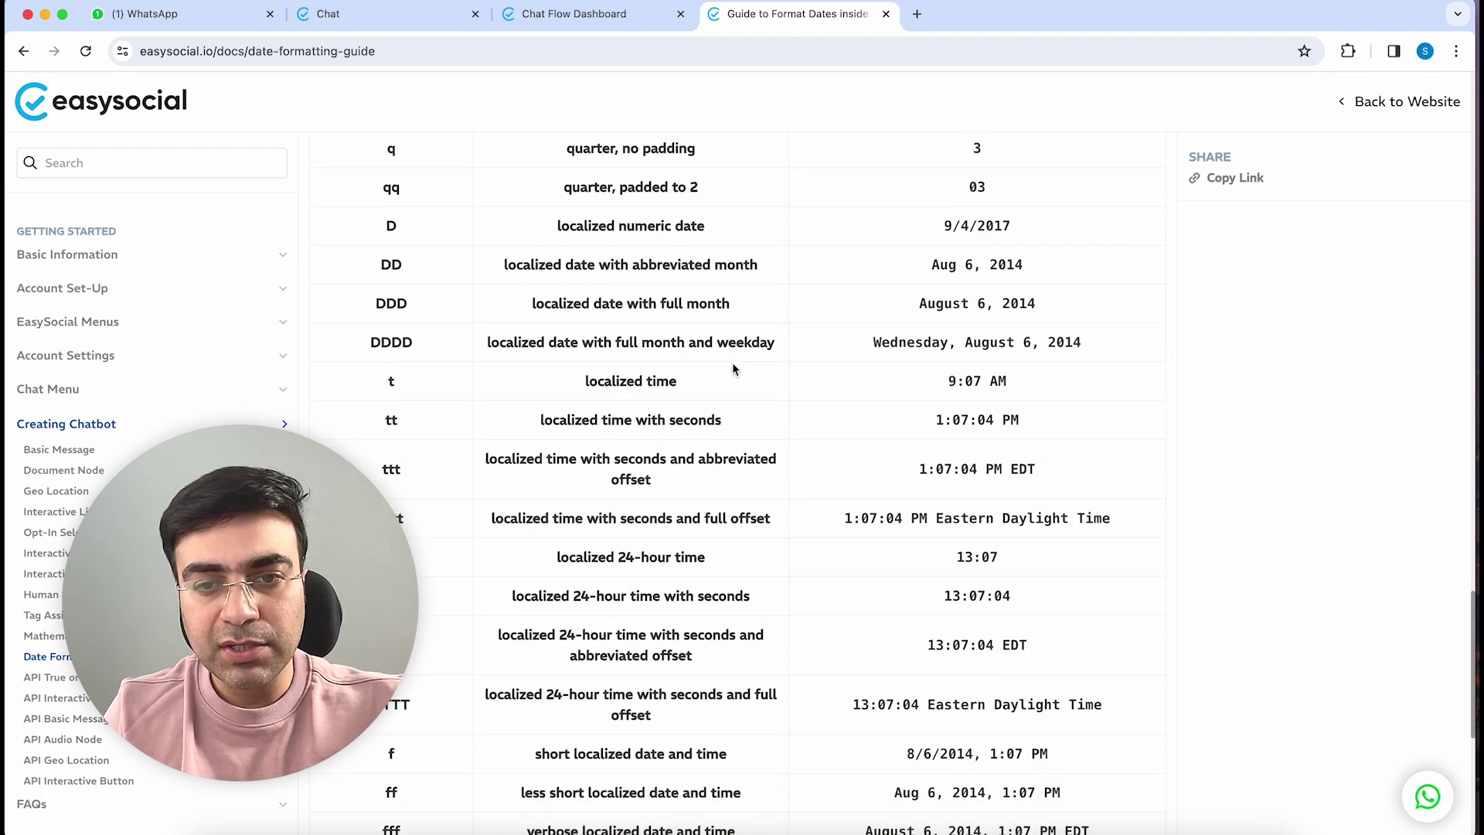
scroll(730, 364, up, 1)
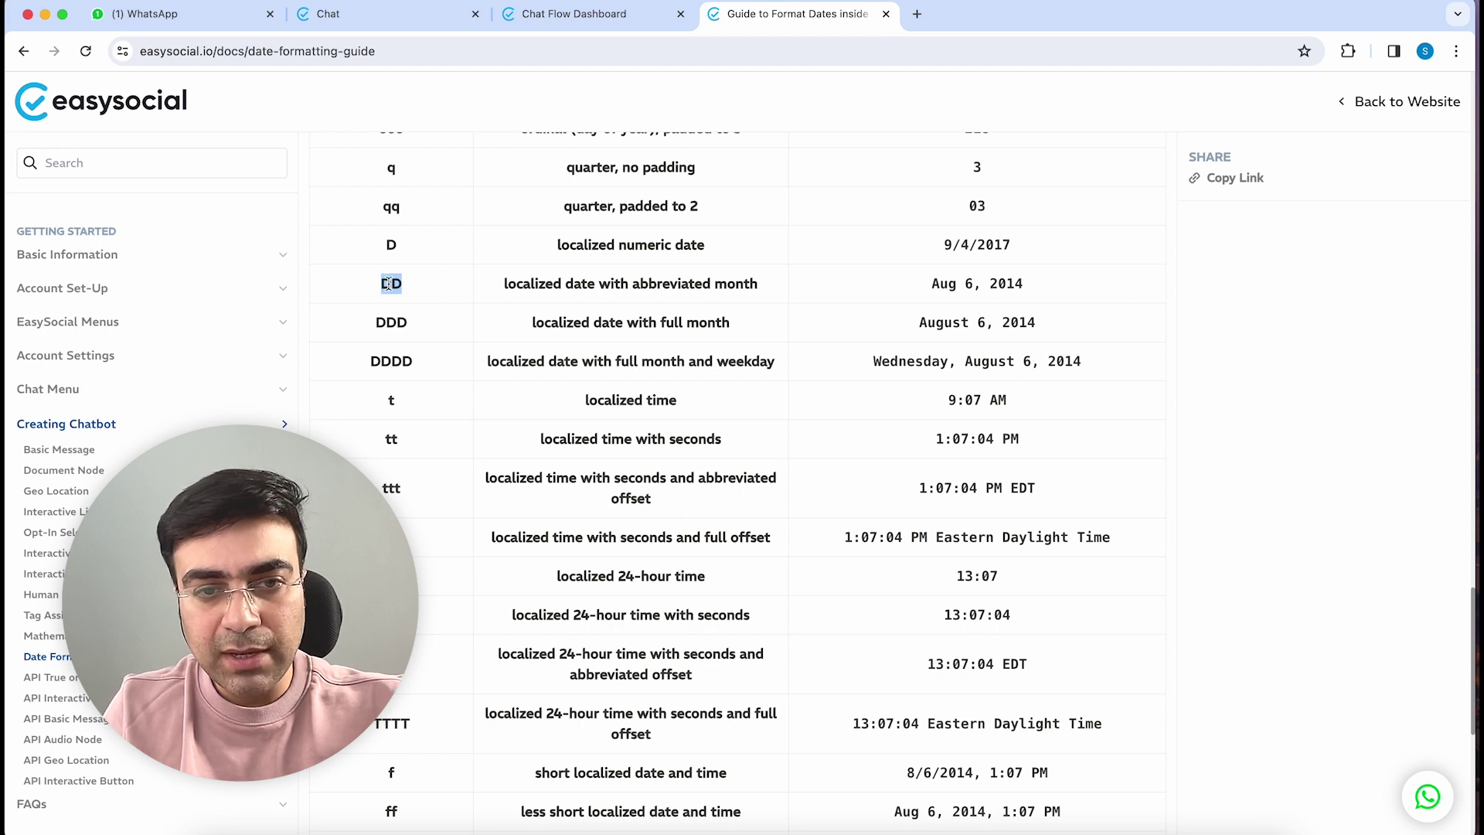
drag(932, 288, 1049, 292)
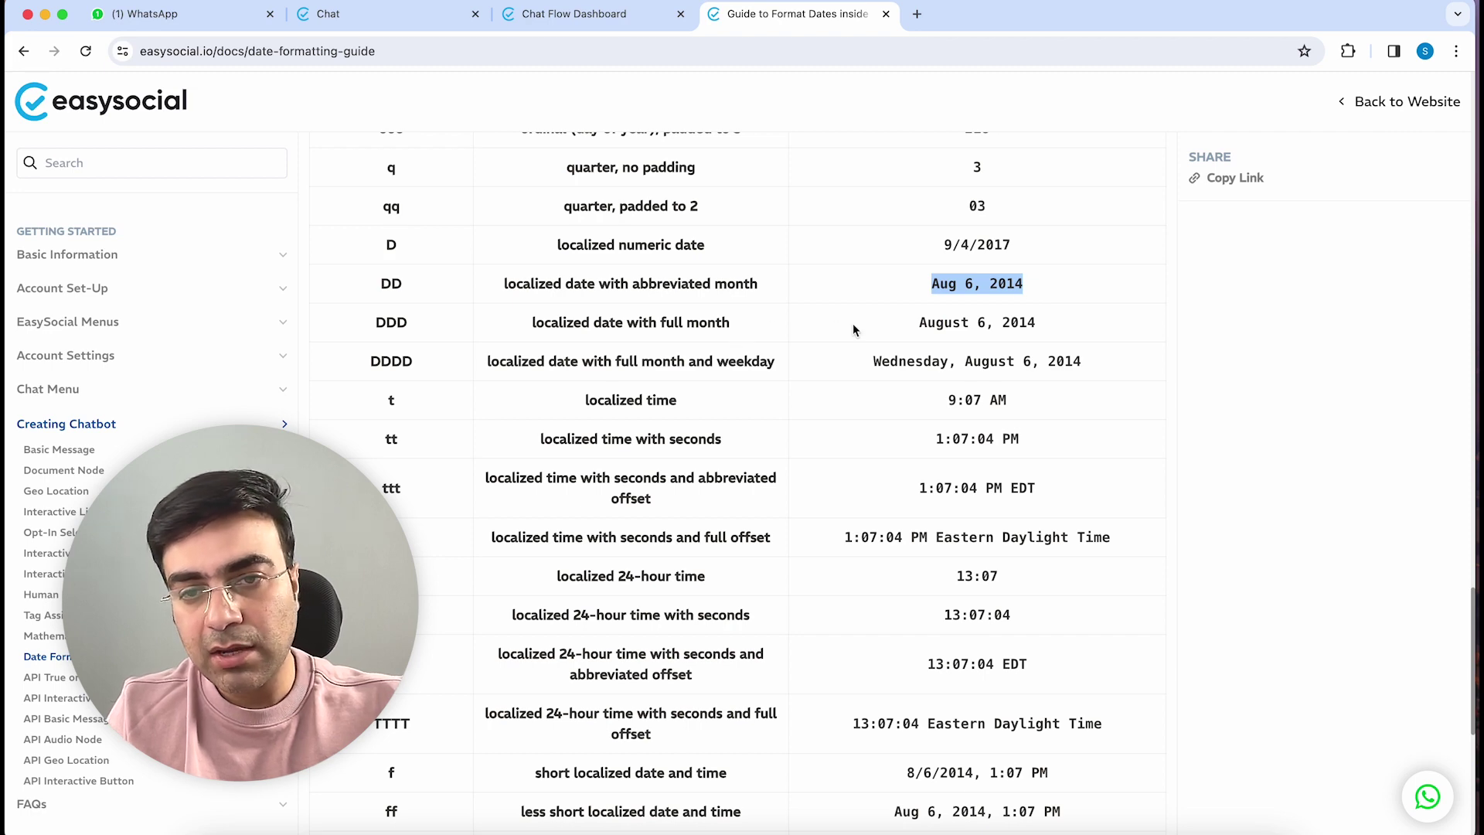
Change the date format code from ff to DD in the confirmation message and save the flow
click(596, 15)
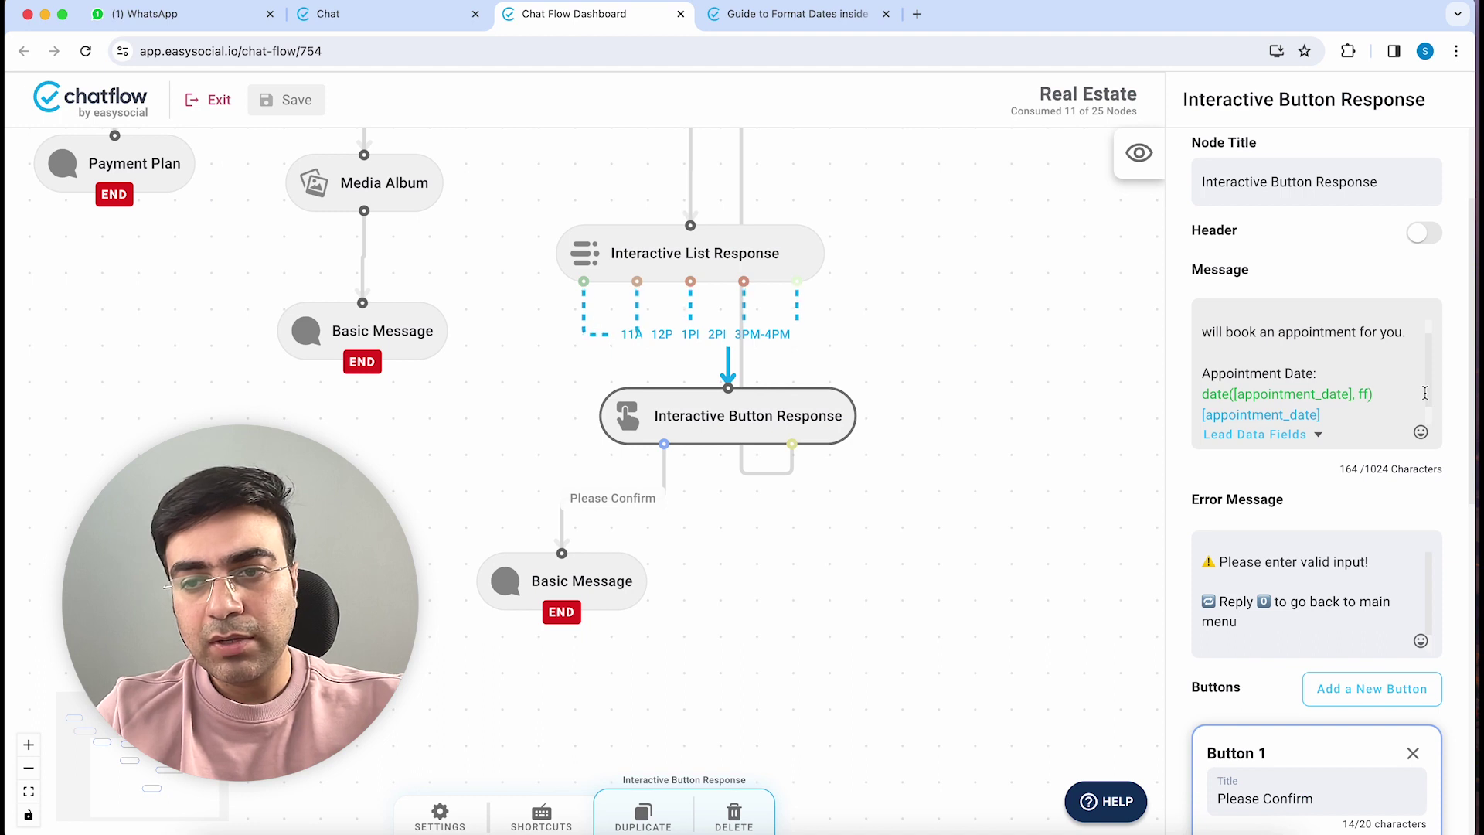
key(BackSpace)
text(DD)
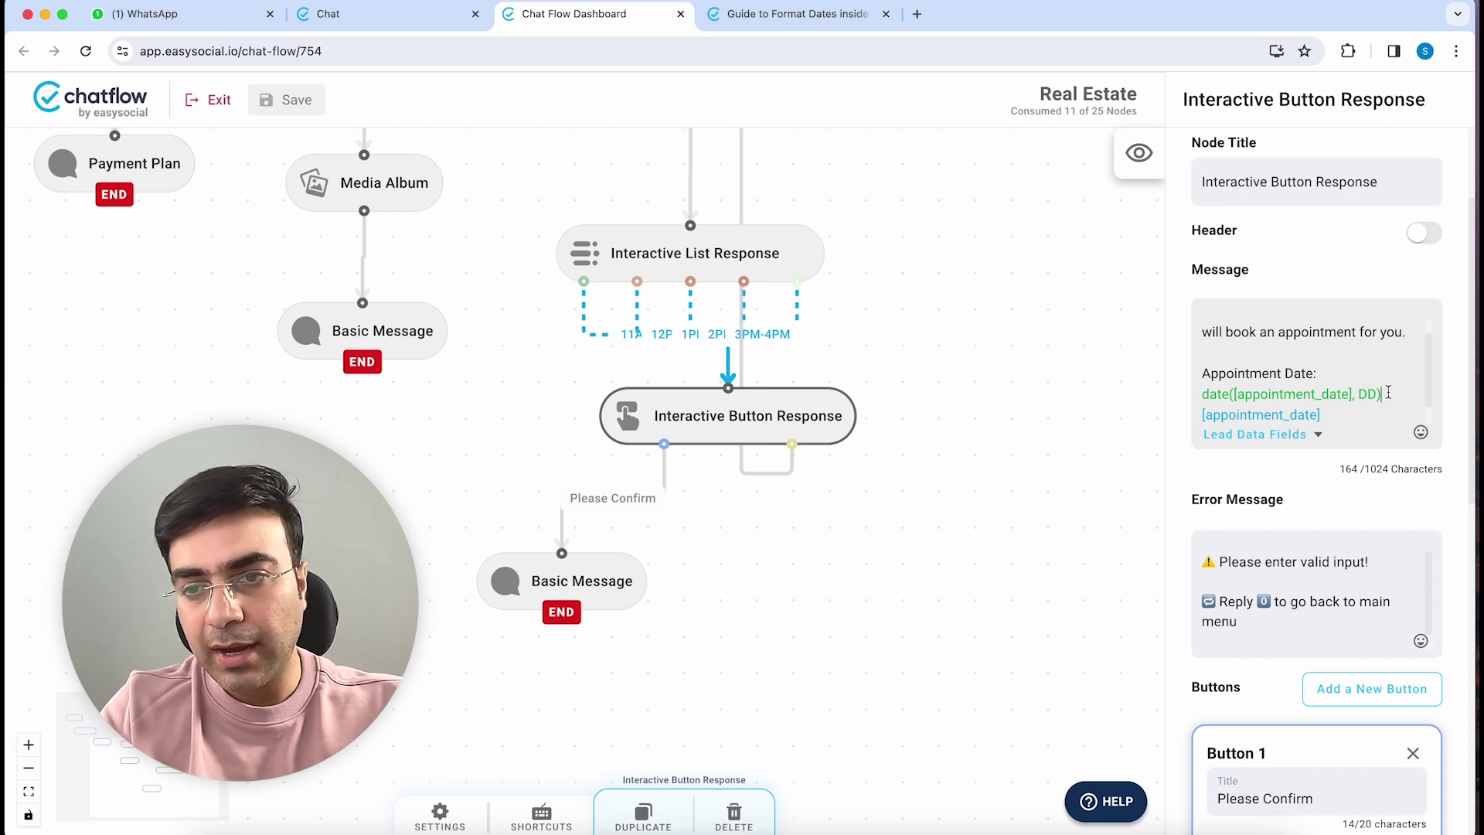
scroll(1388, 393, down, 1)
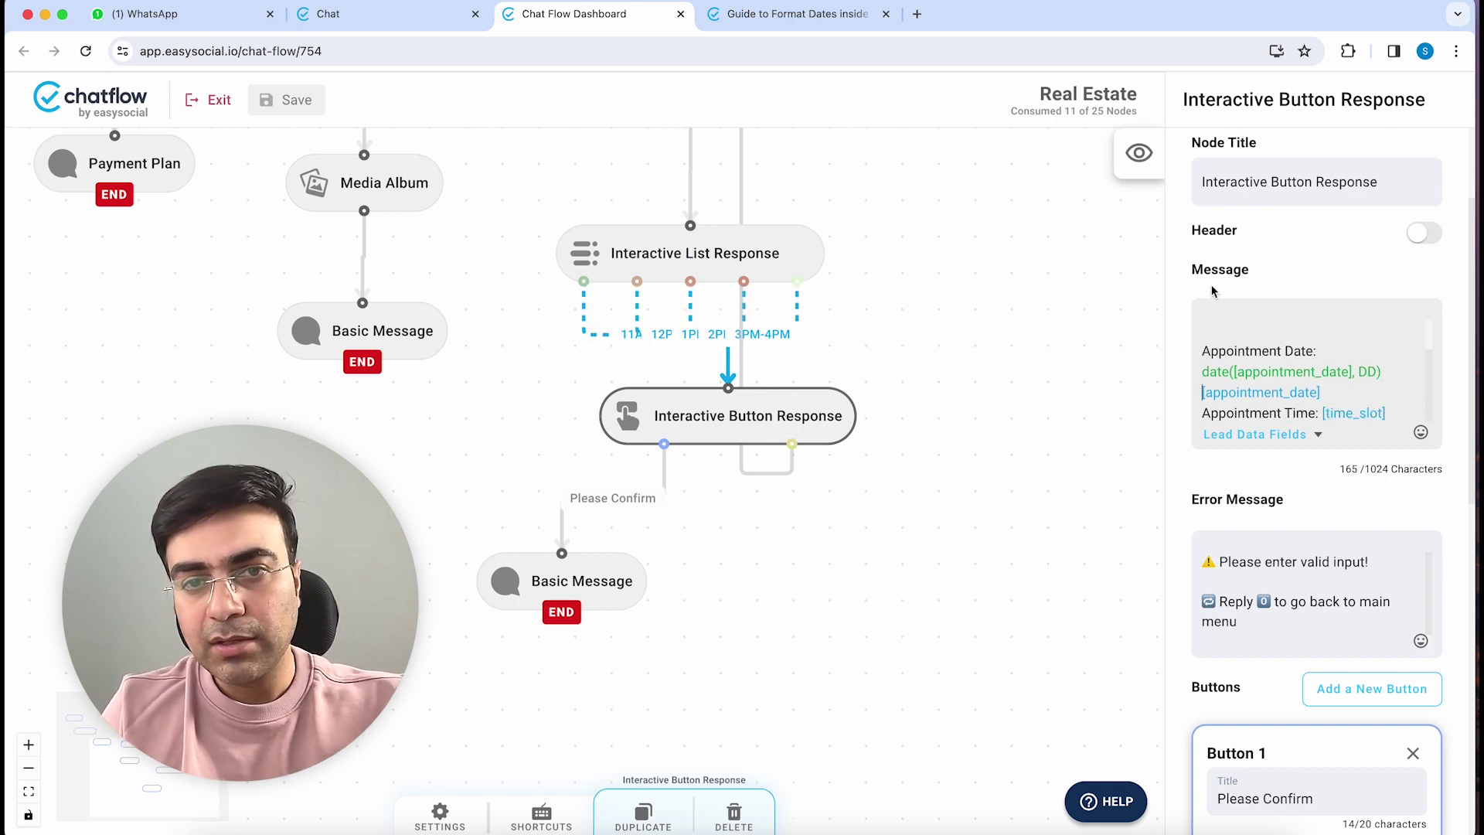
key(ctrl+s)
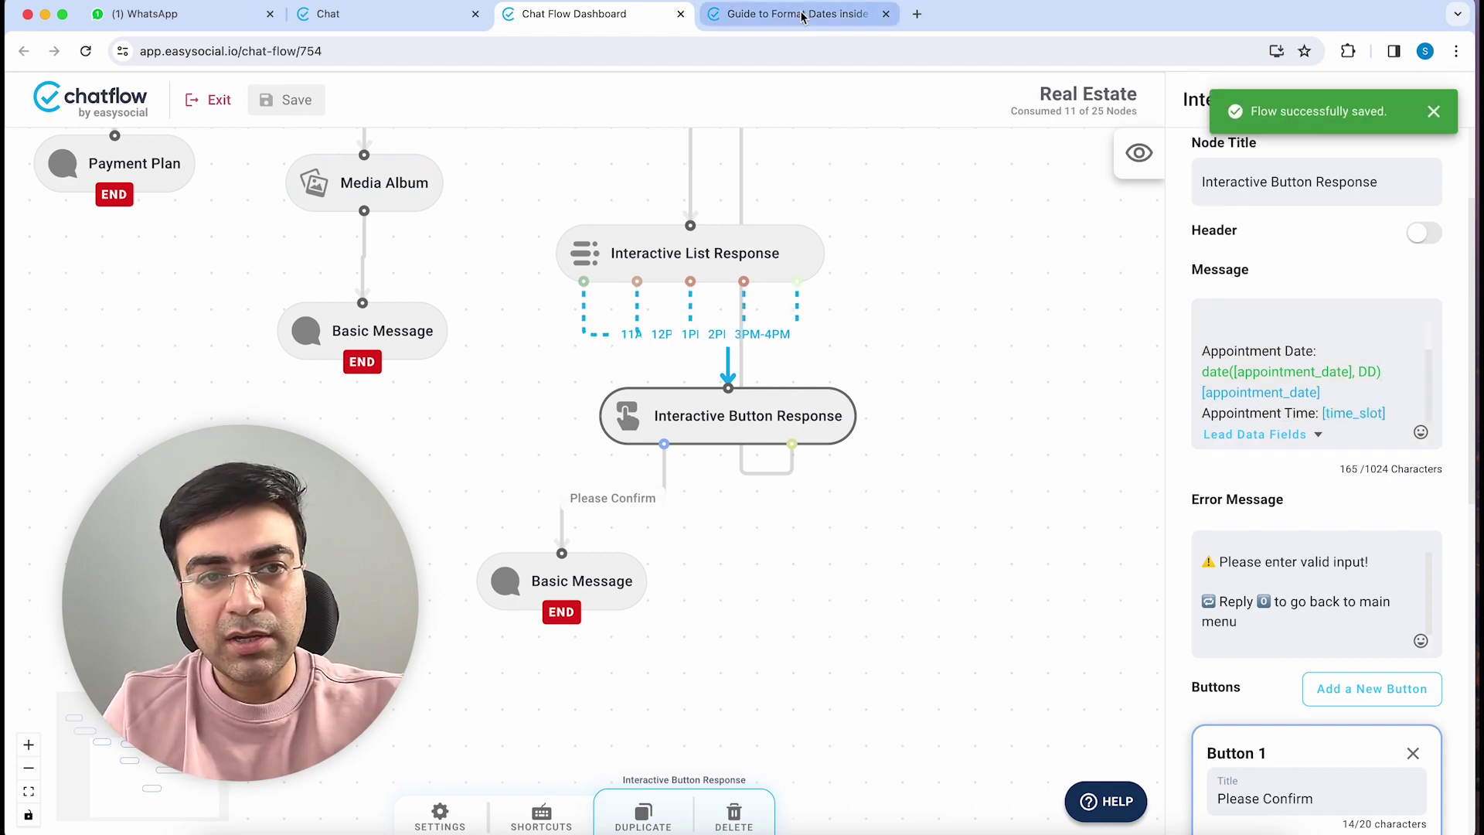
Restart the WhatsApp bot with 0 and request a Luxe Tower site visit
click(193, 19)
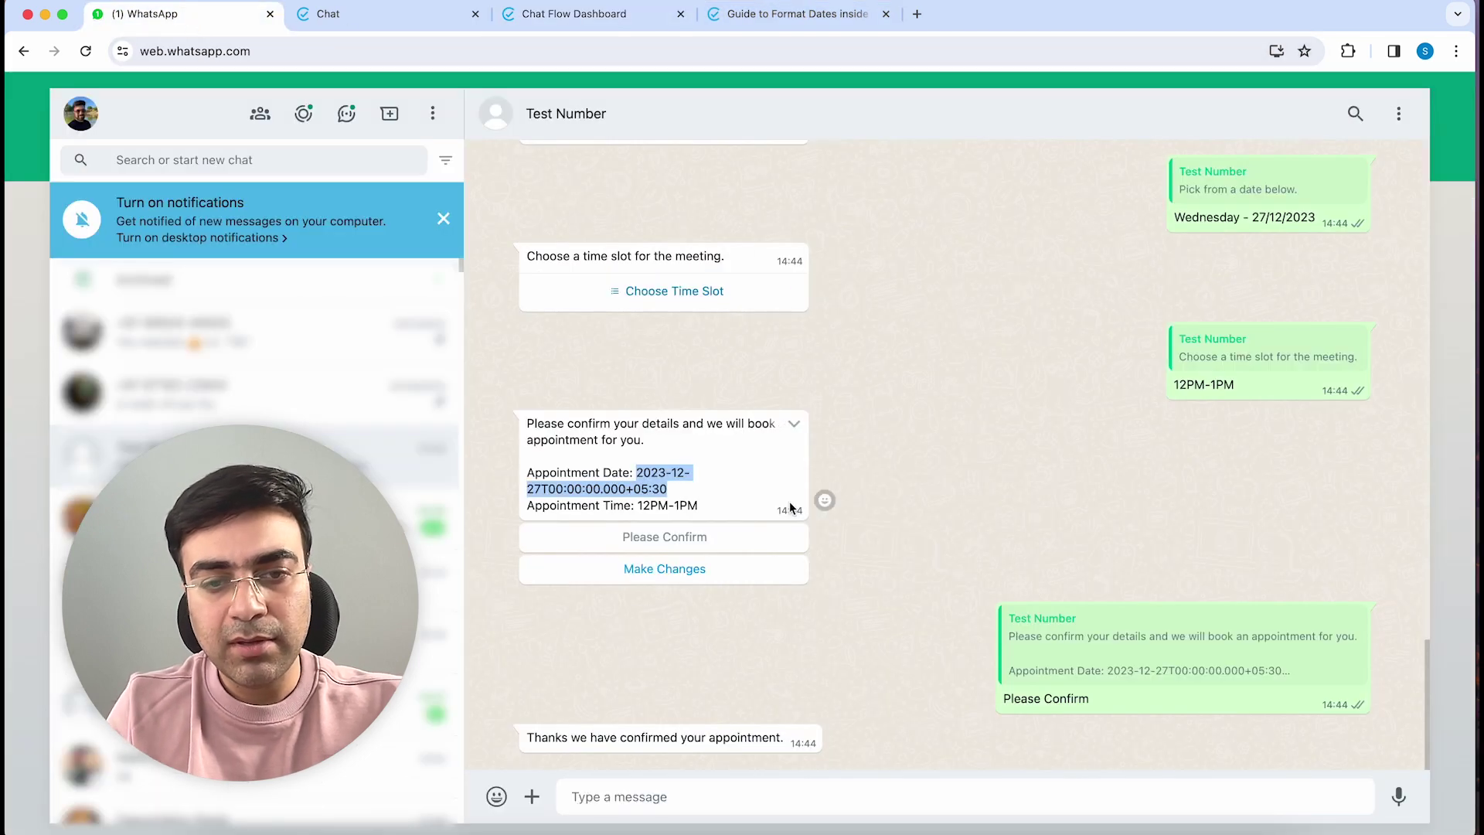
click(960, 454)
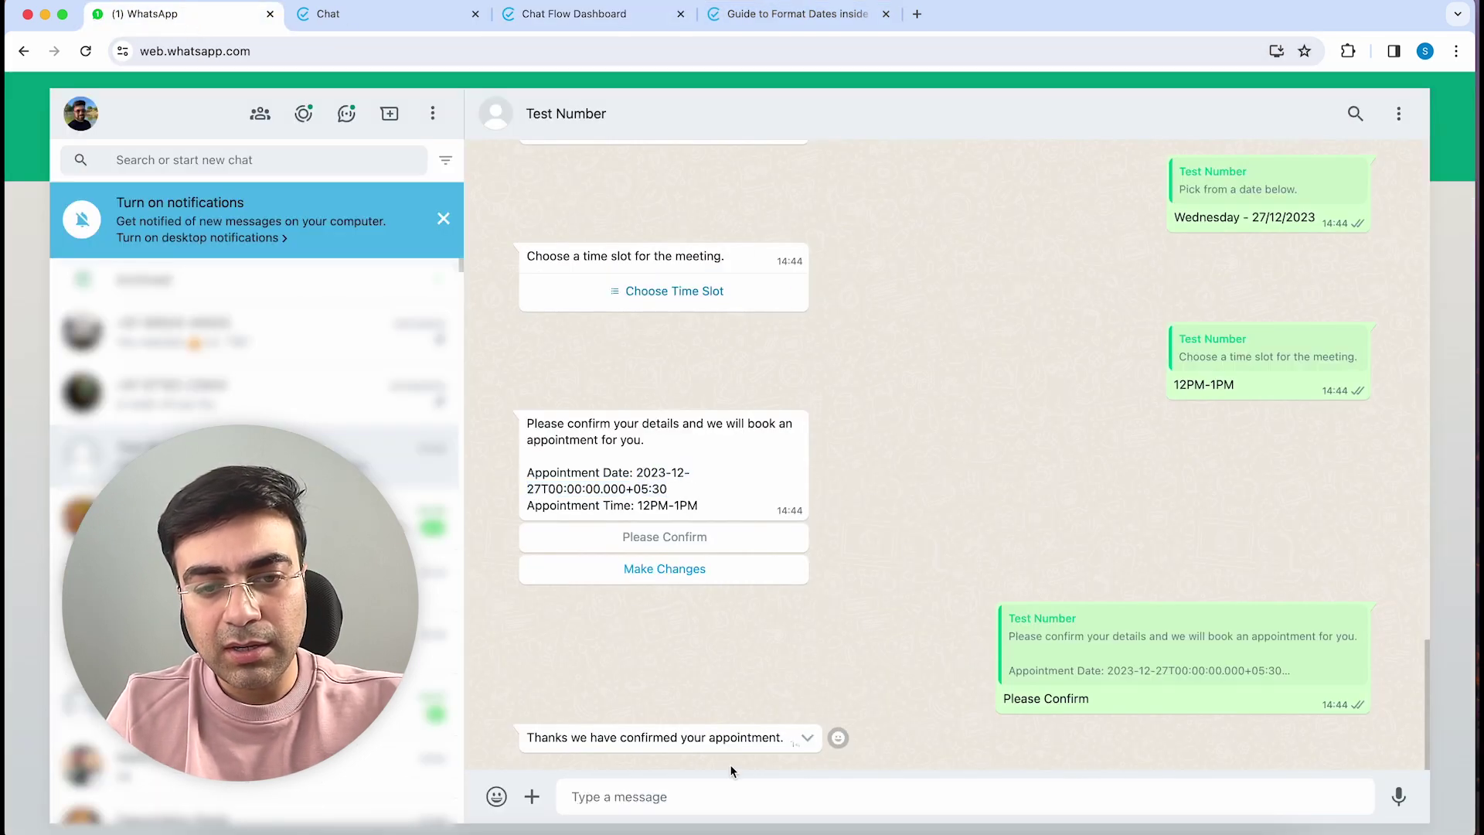
click(638, 796)
text(0)
key(Return)
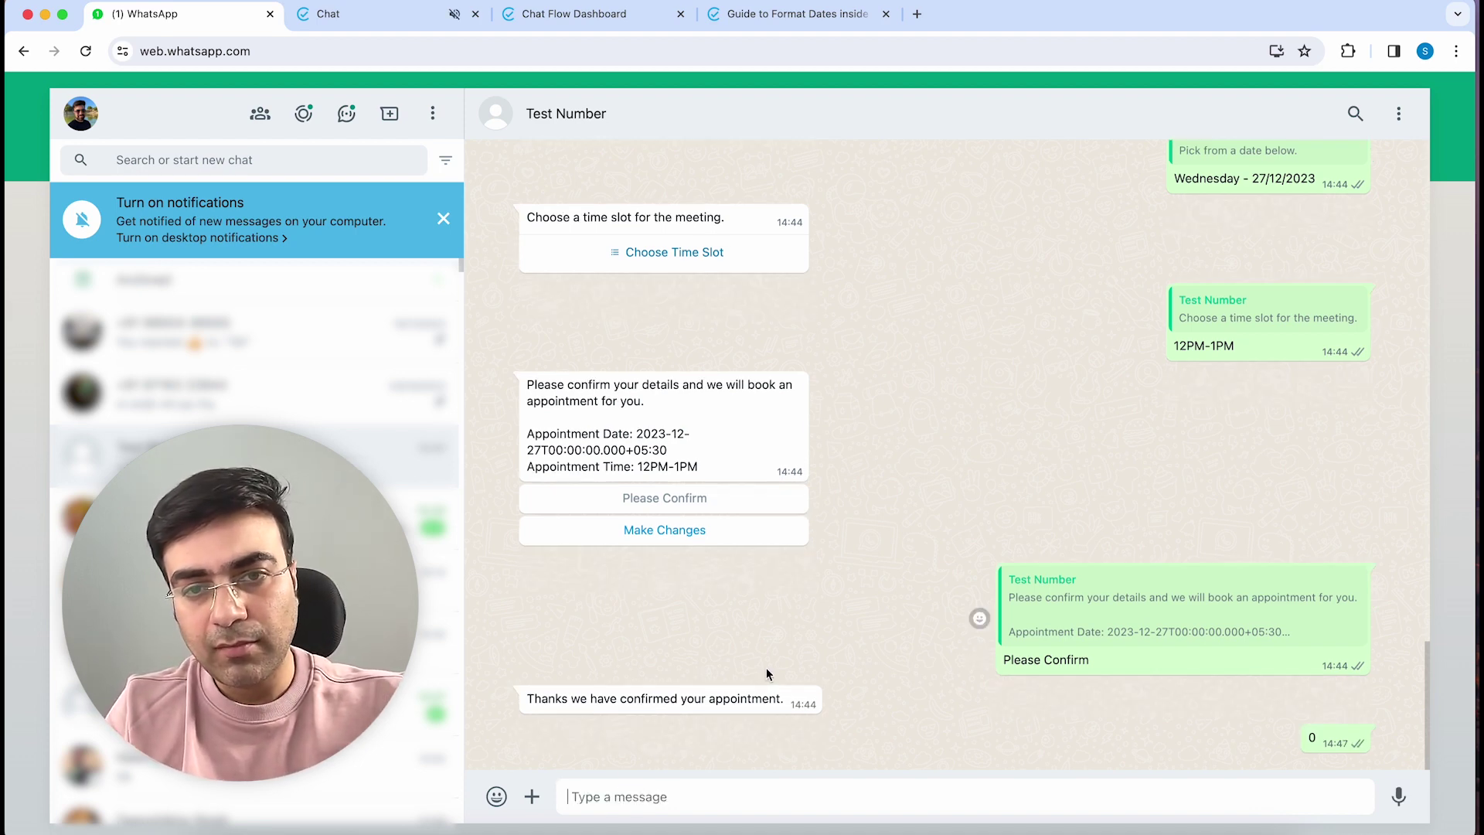
click(677, 731)
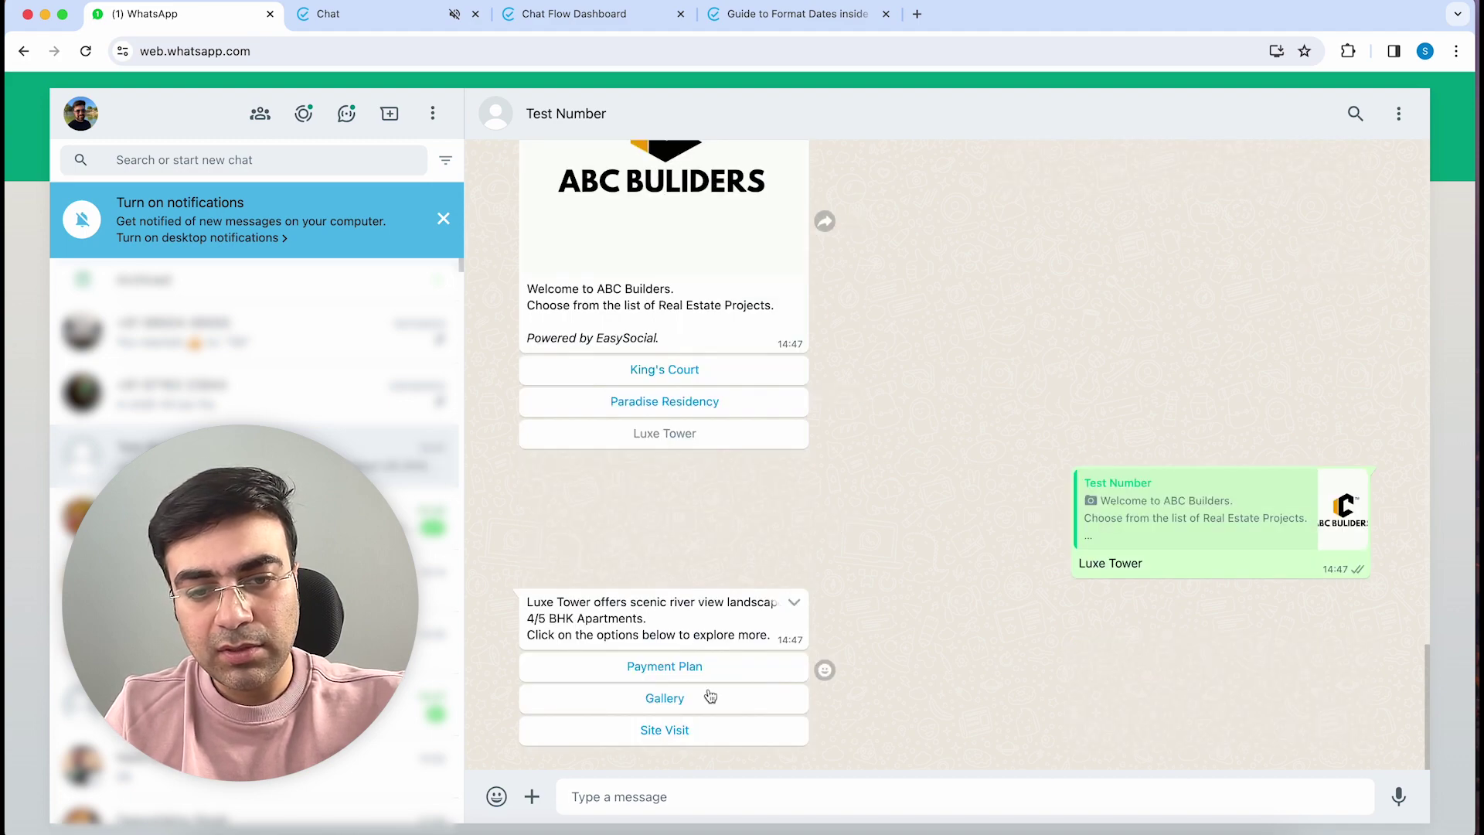
click(692, 735)
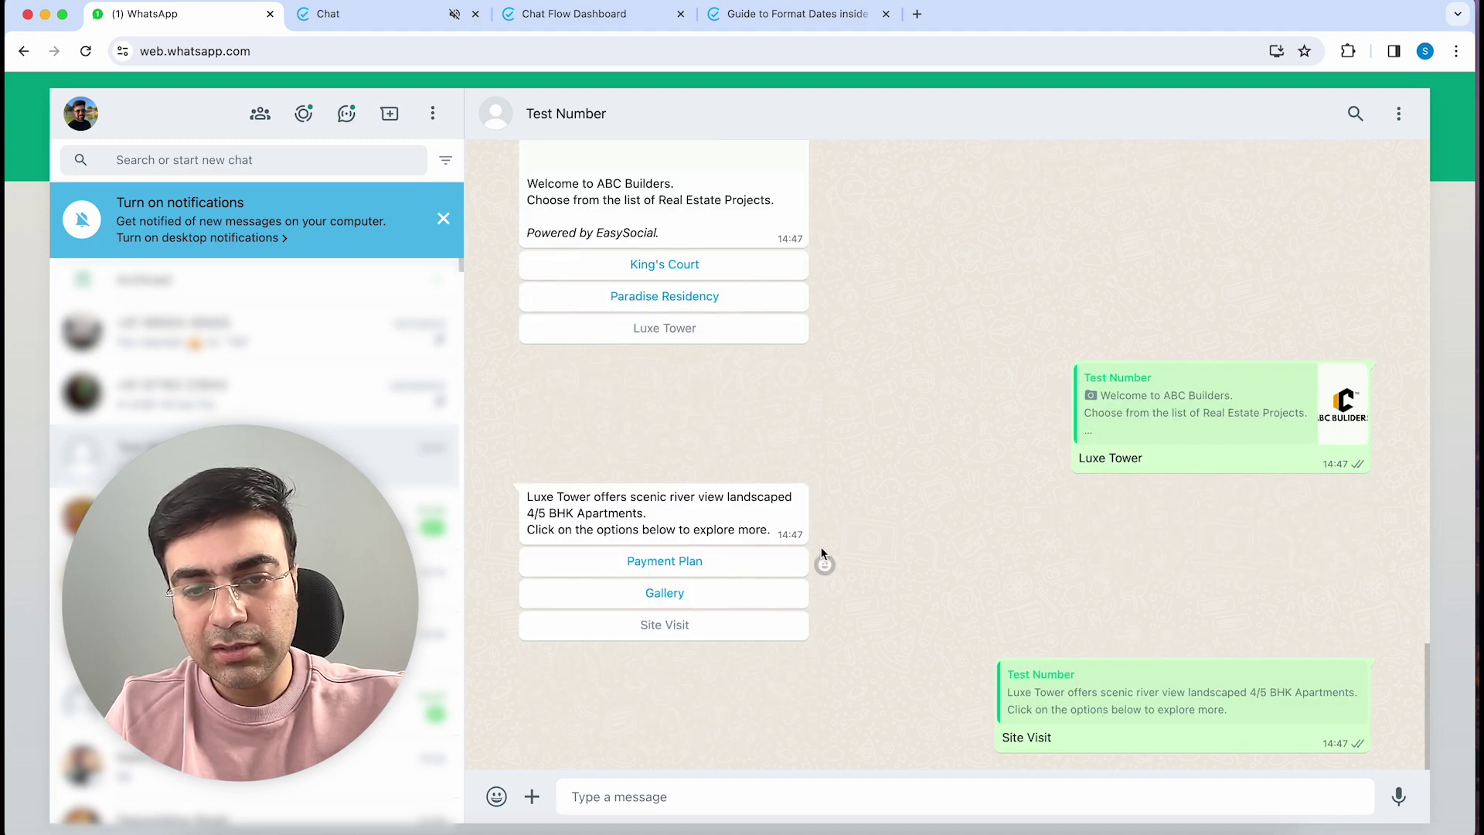
Book Sunday 31/12/2023 with the 3PM-4PM time slot
click(702, 740)
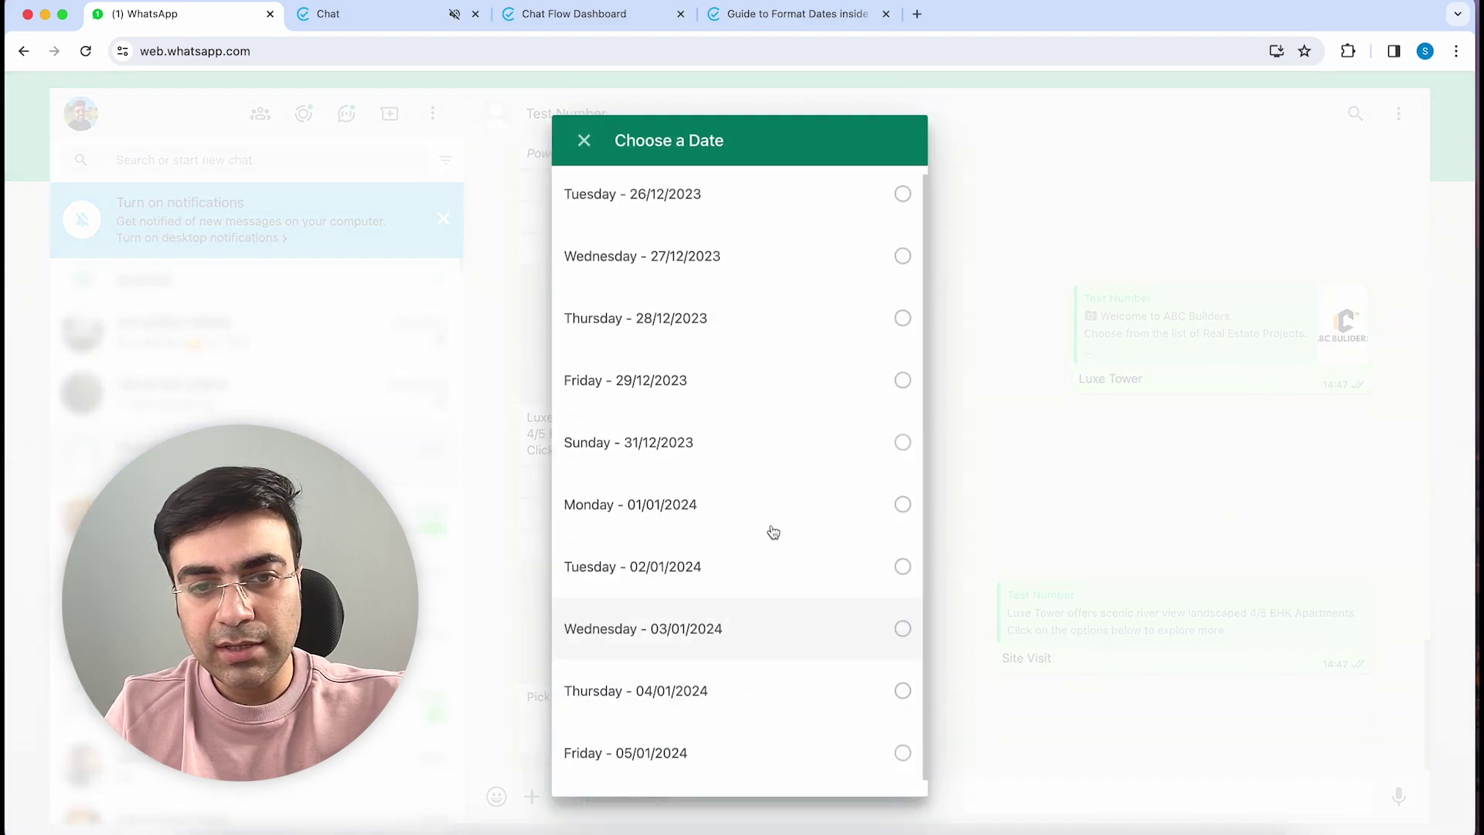
click(772, 470)
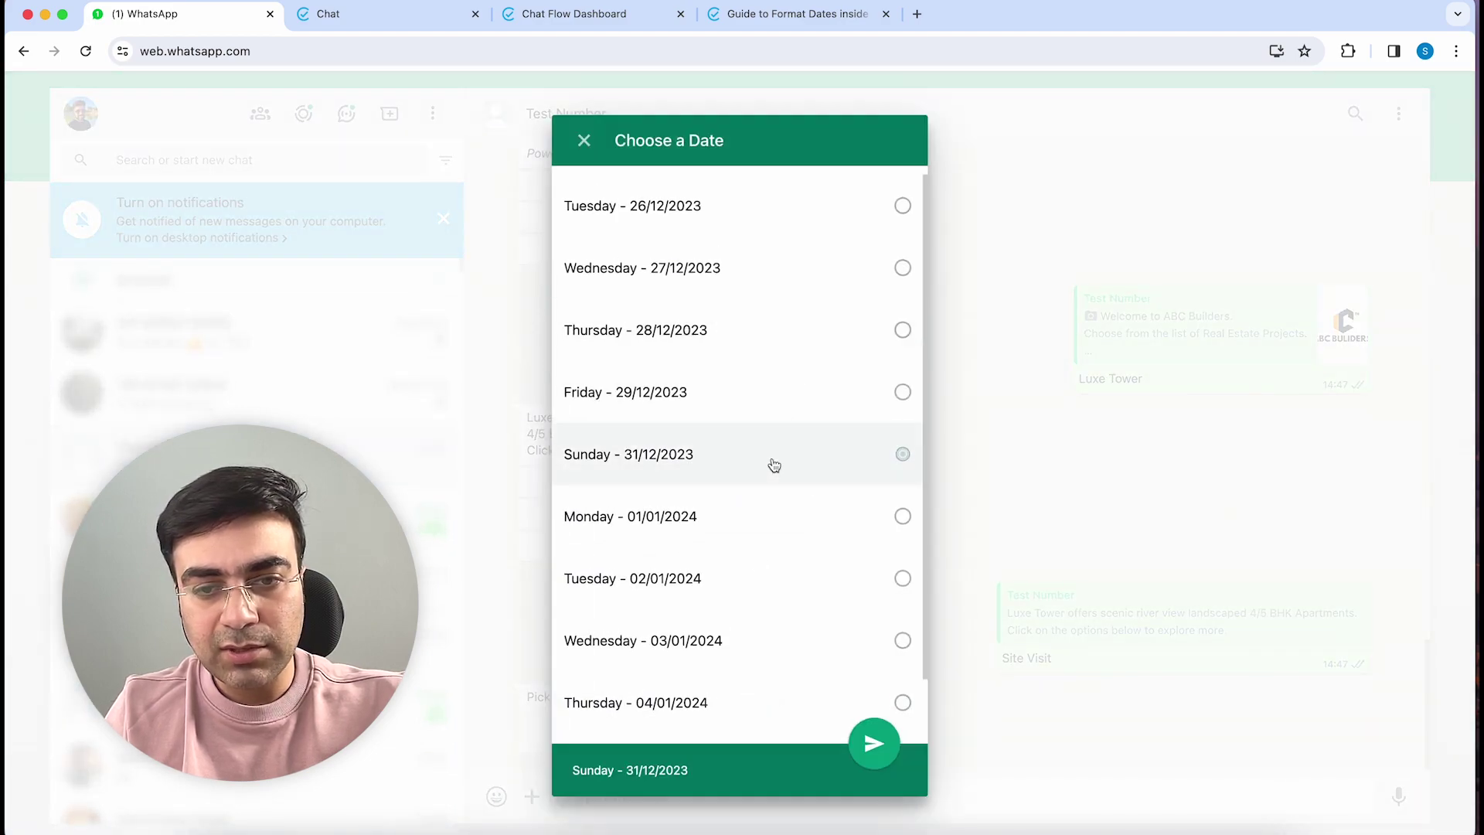
click(873, 740)
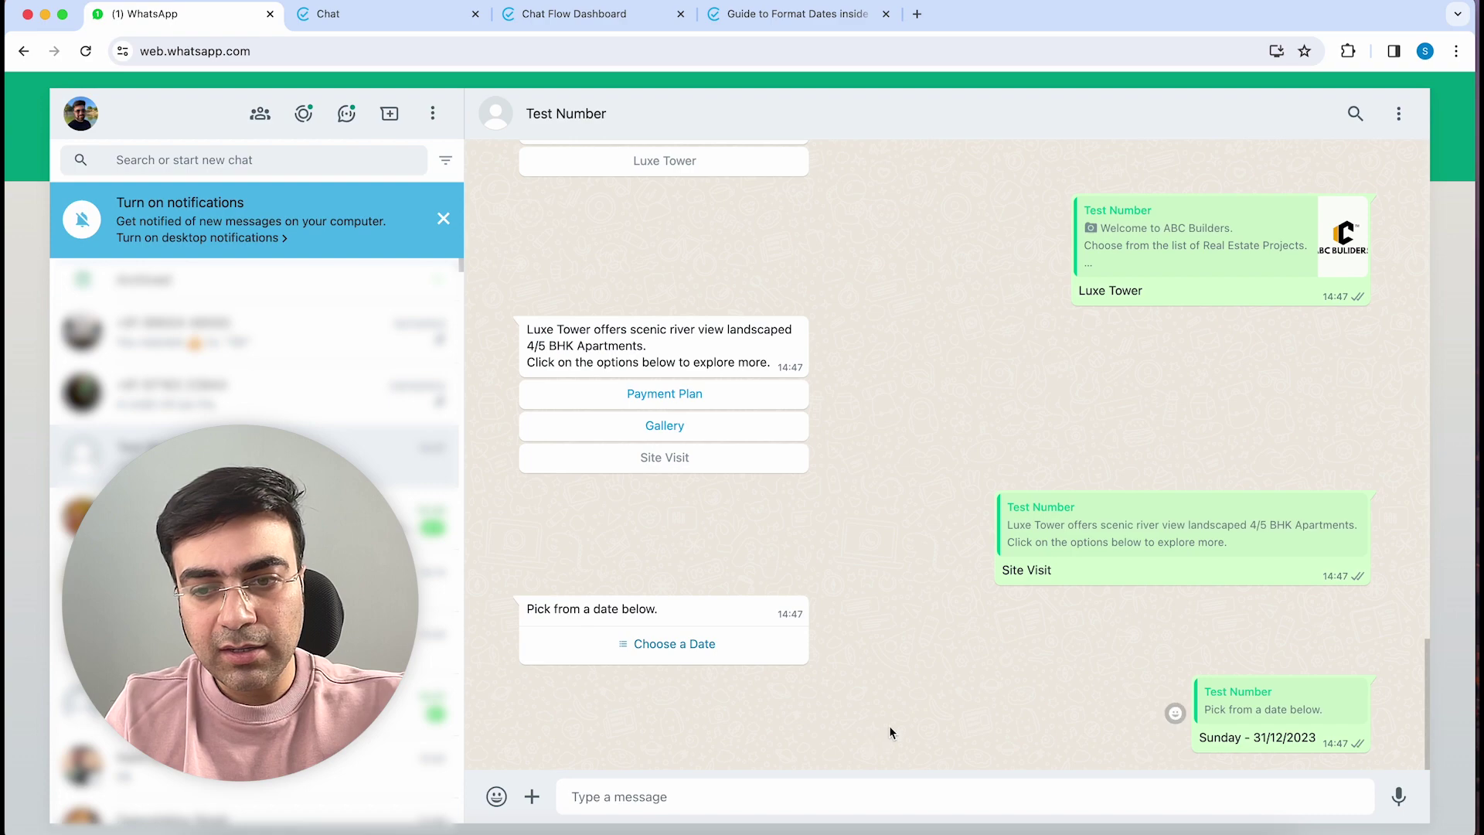
click(631, 744)
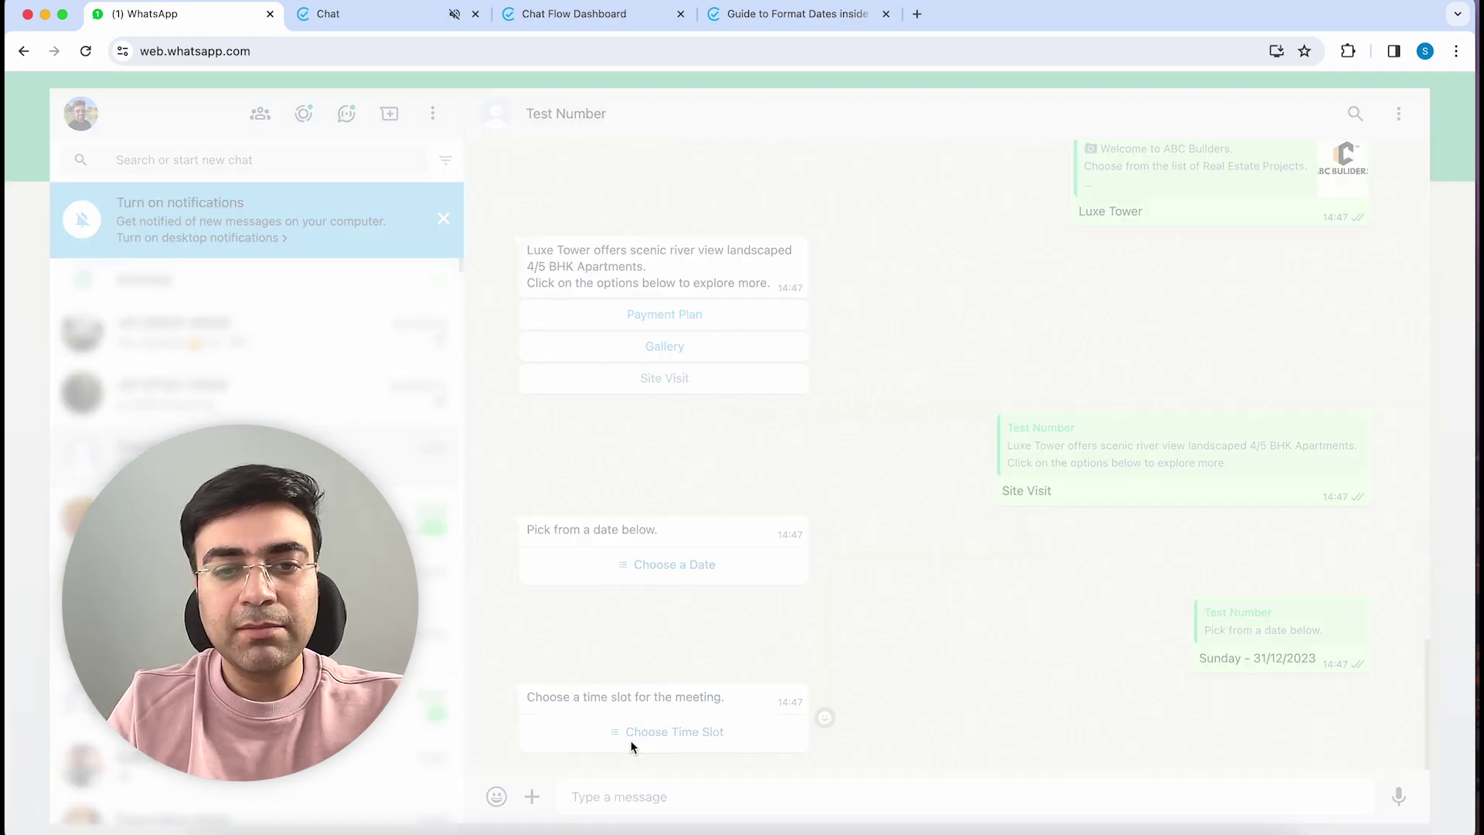
click(659, 476)
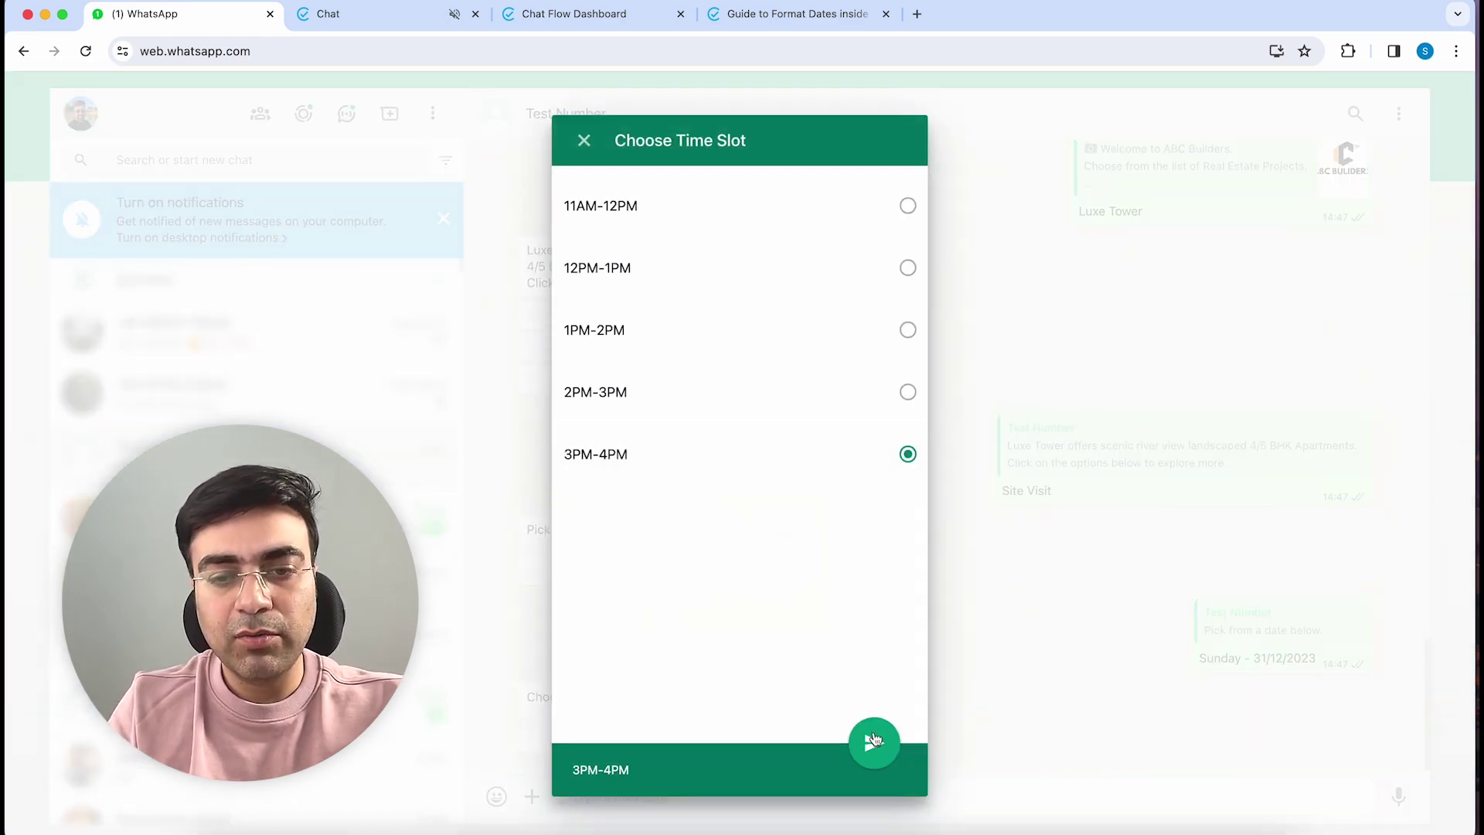
click(874, 740)
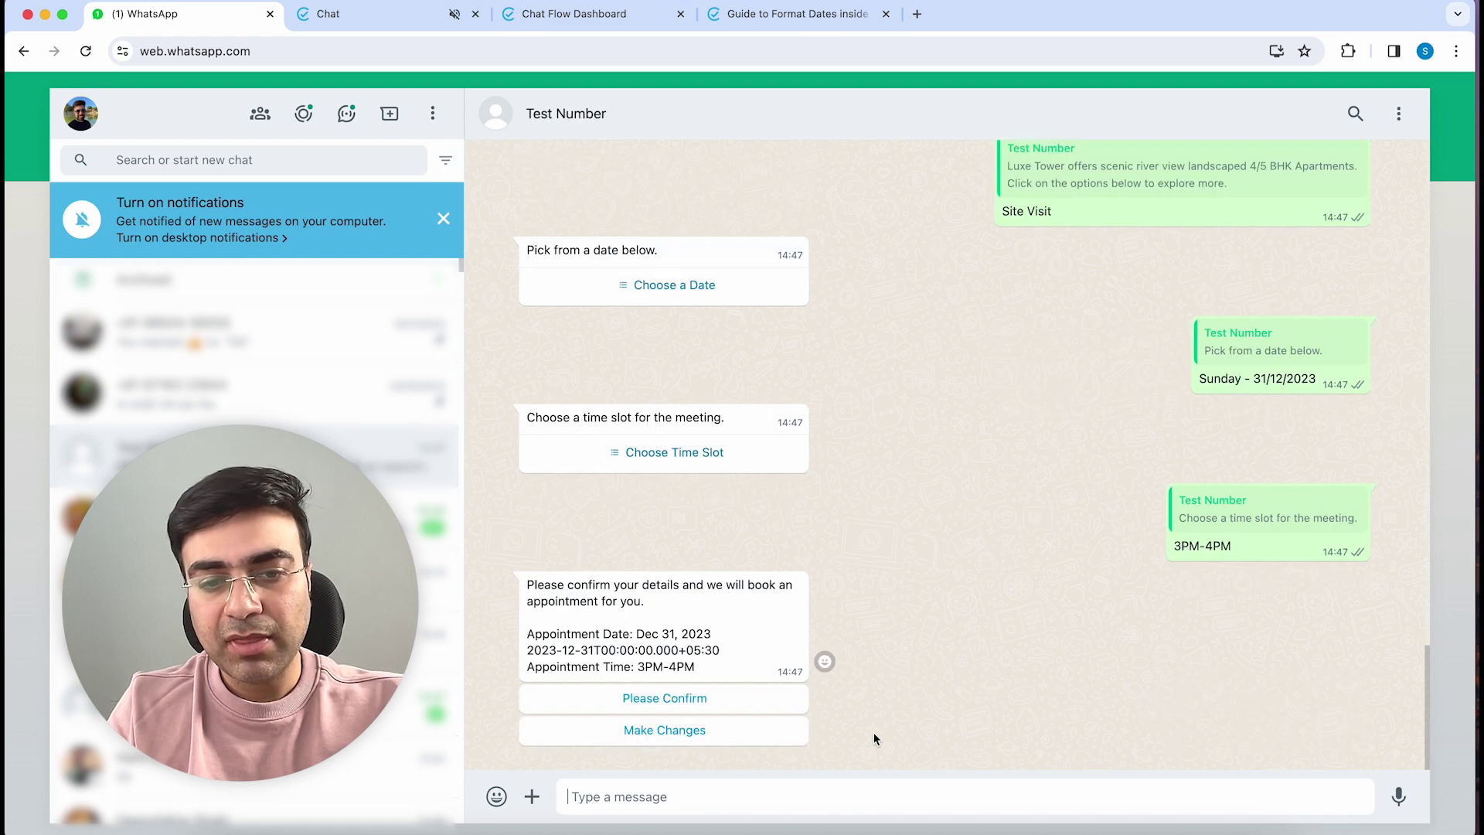
Highlight the formatted date Dec 31, 2023 in the bot's confirmation message
drag(613, 634, 713, 633)
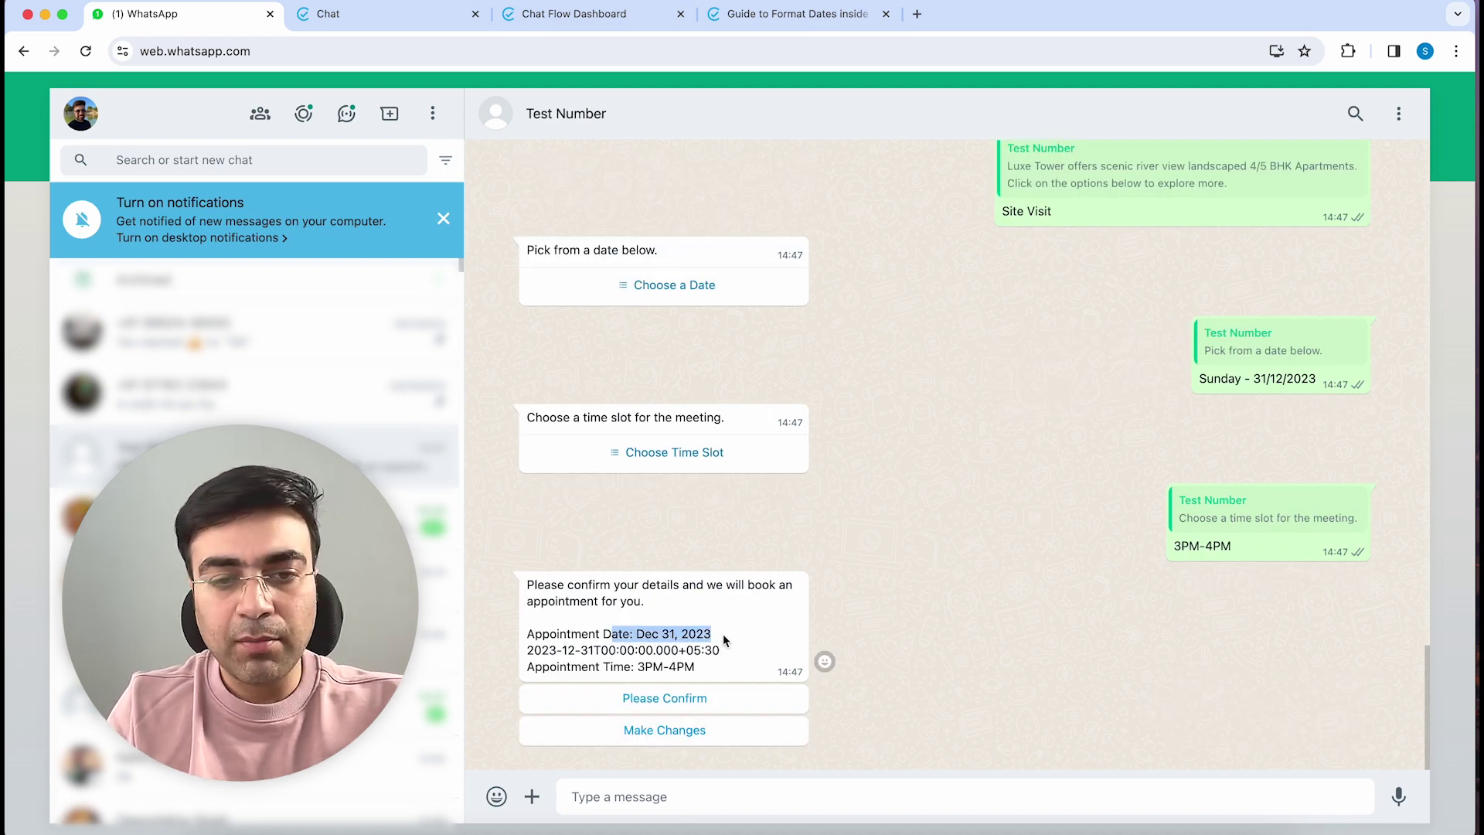
click(665, 634)
drag(635, 633, 529, 657)
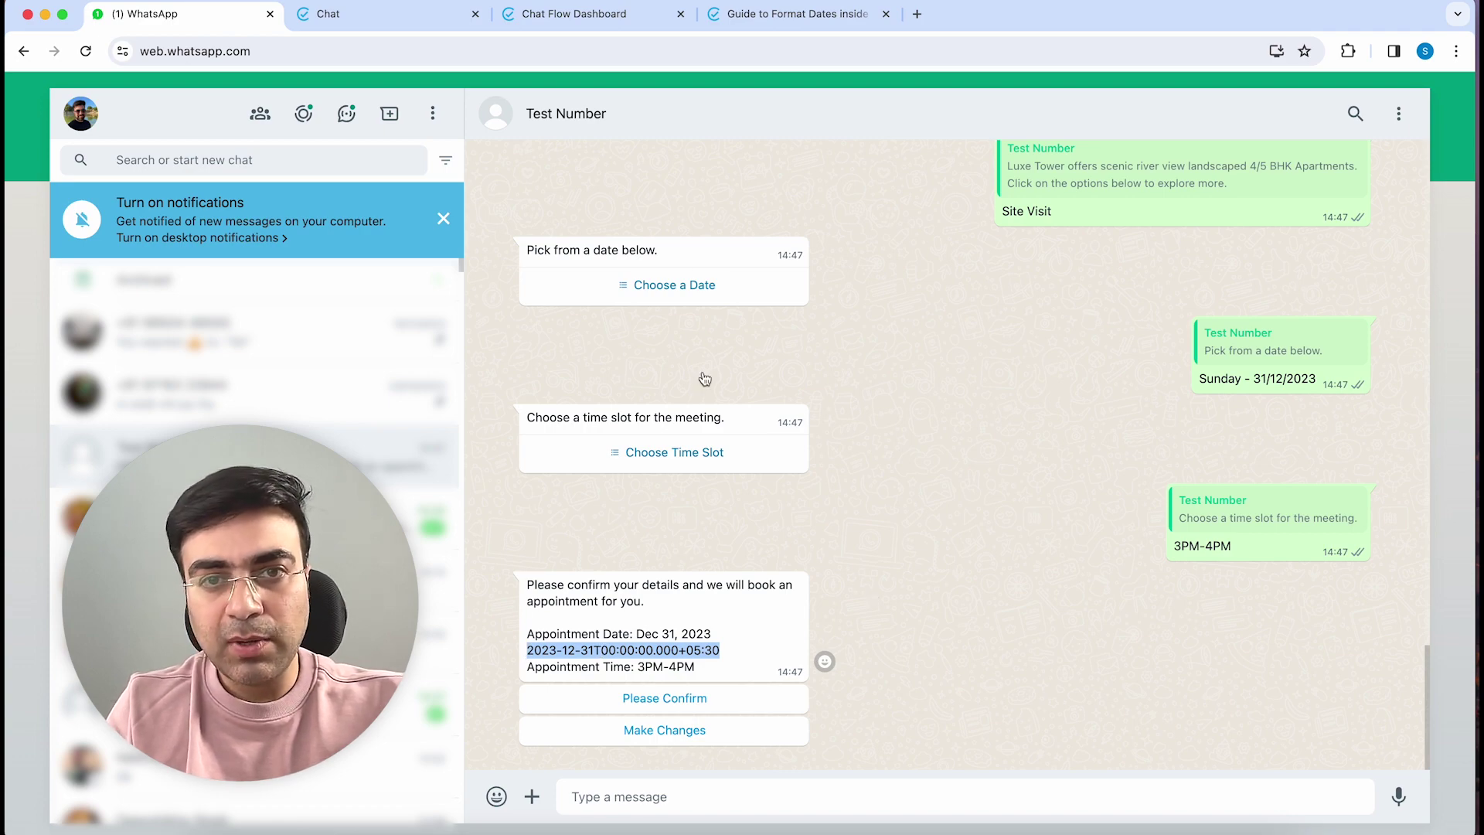
Delete the raw [appointment_date] from the confirmation message and save the flow
click(599, 23)
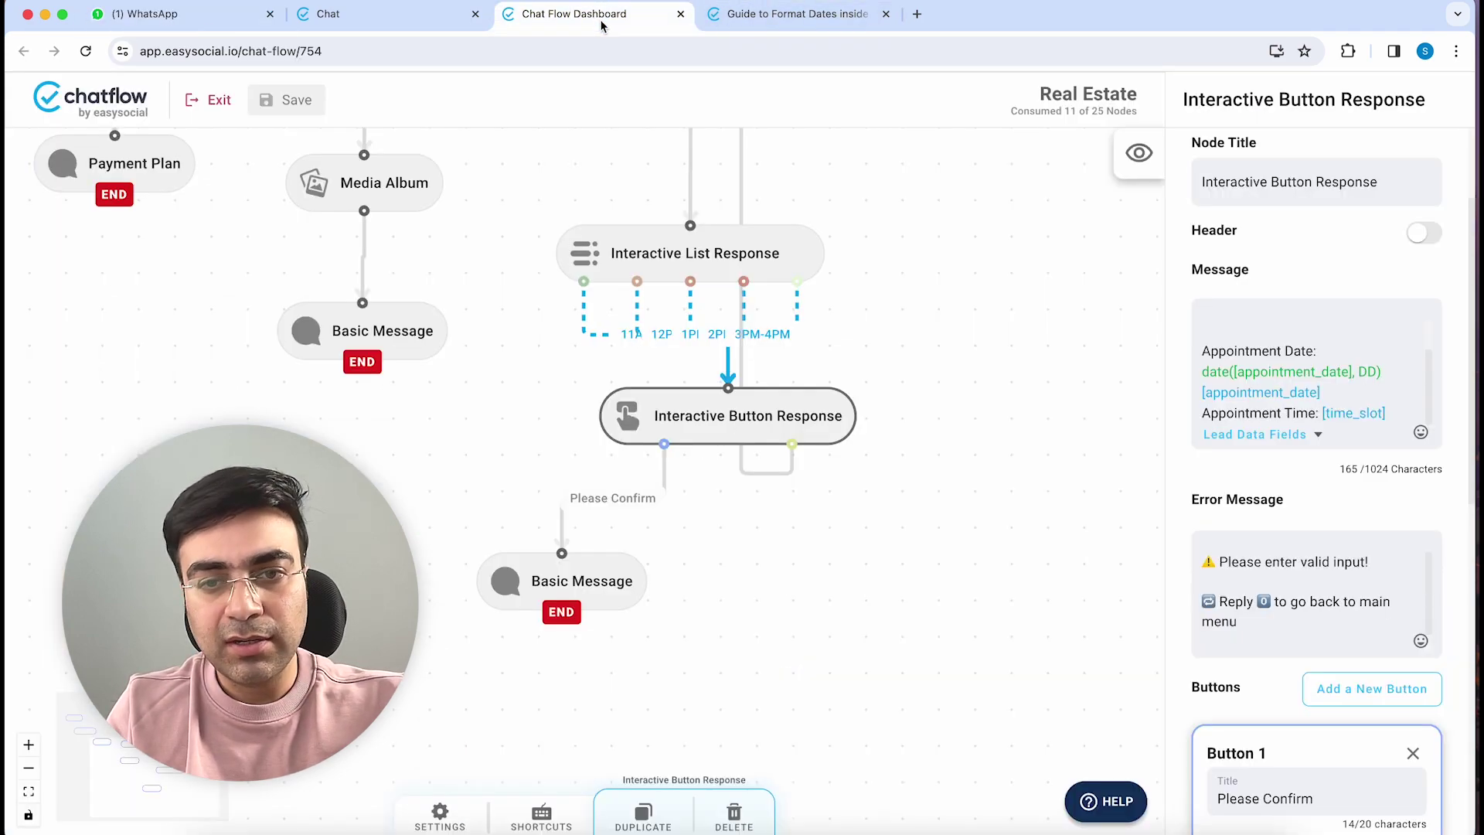
drag(1320, 392, 1202, 392)
key(BackSpace)
click(290, 100)
click(382, 17)
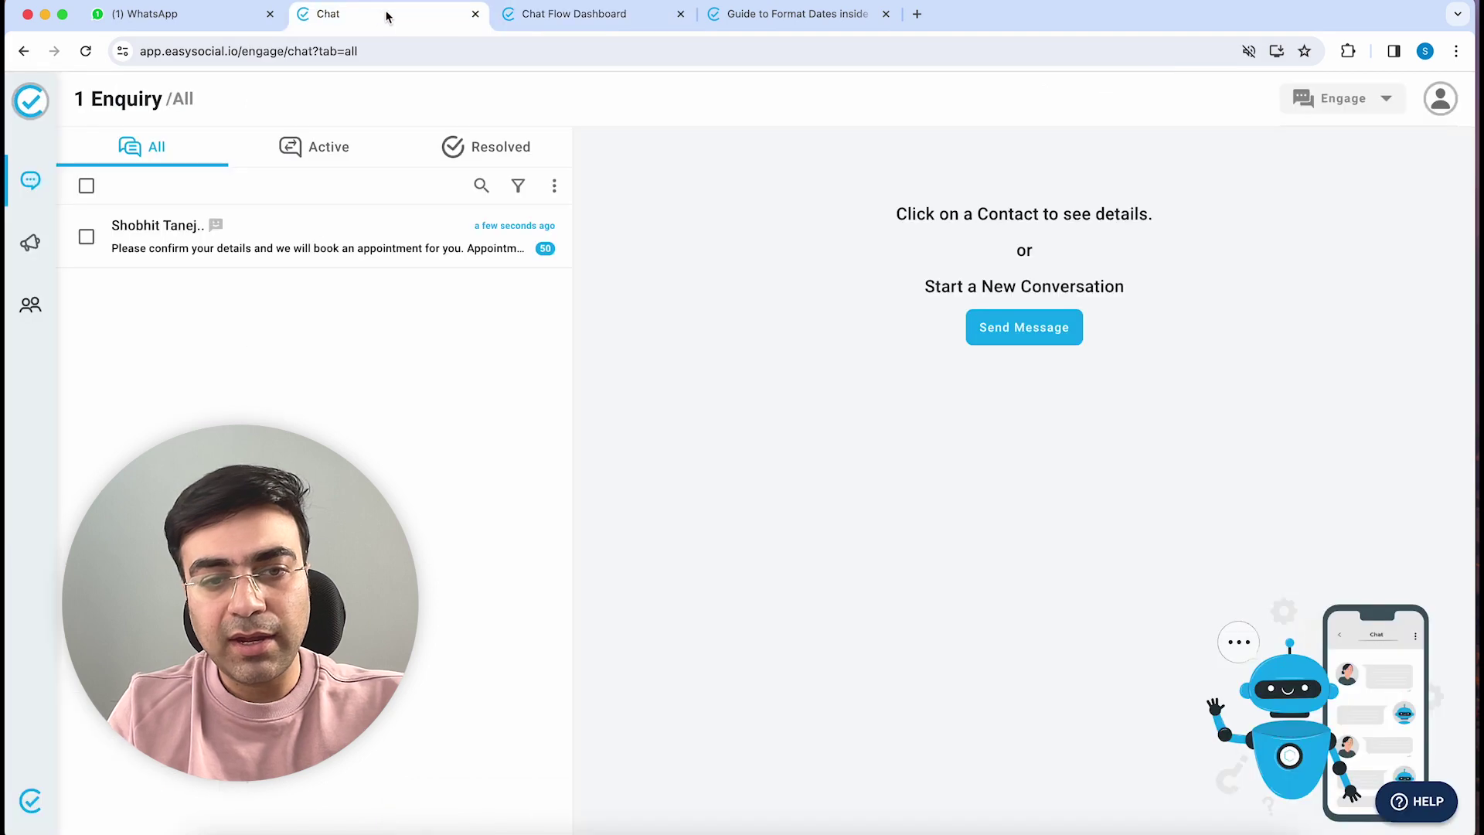
click(182, 14)
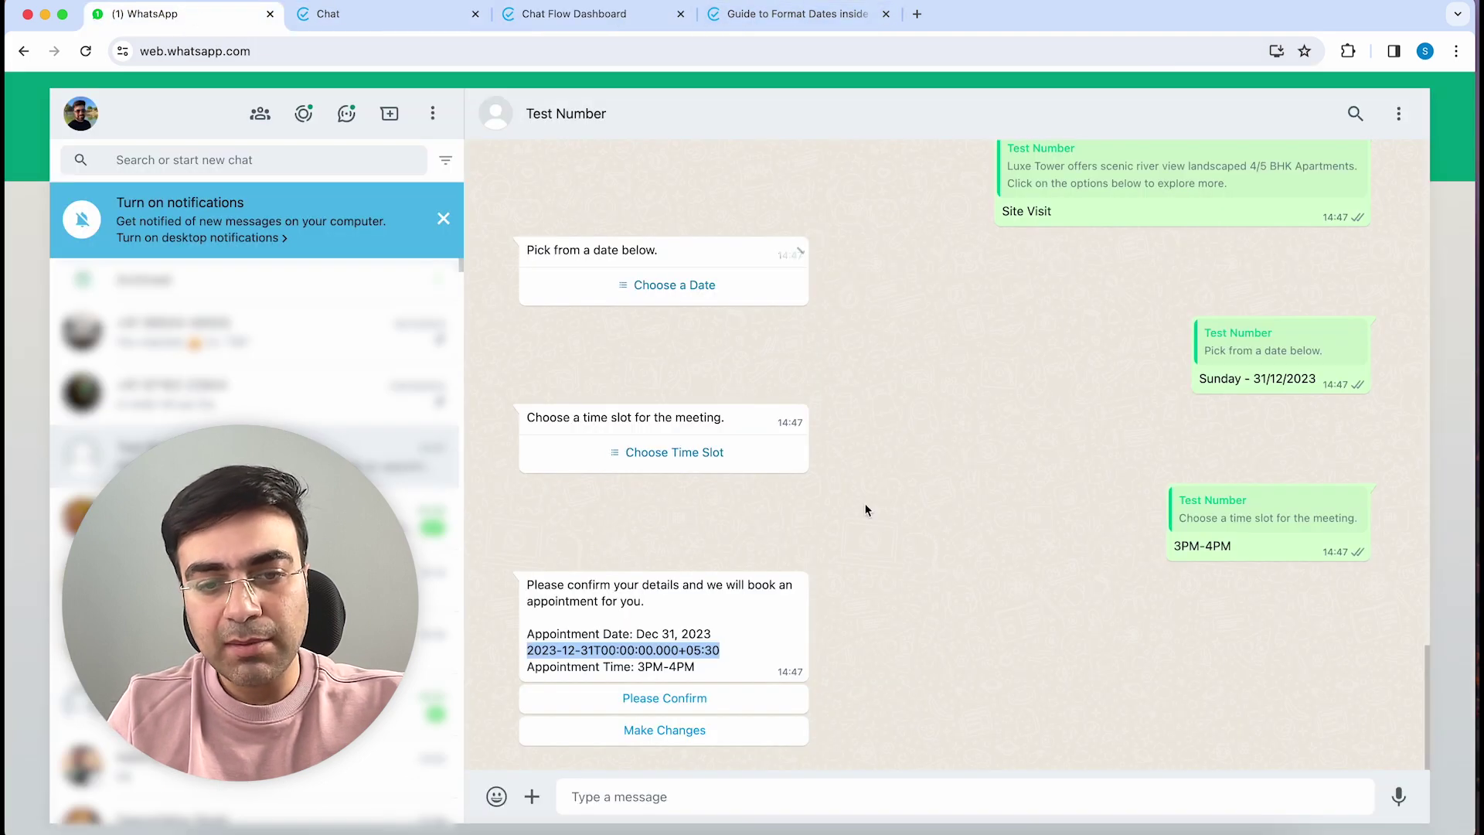
Choose the 2PM-3PM slot, check the Dec 31, 2023 confirmation, and confirm the booking
click(744, 461)
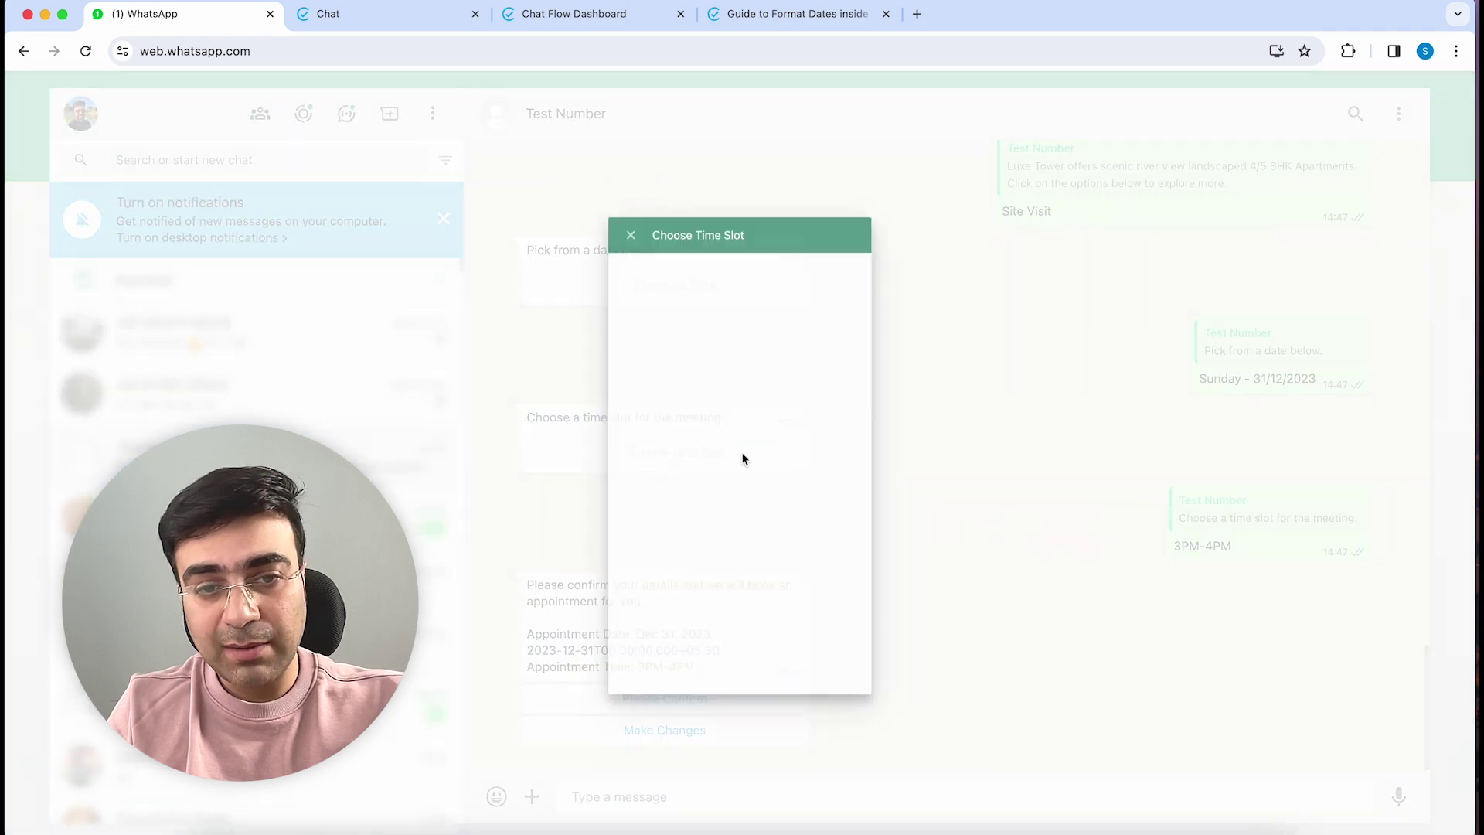
click(718, 387)
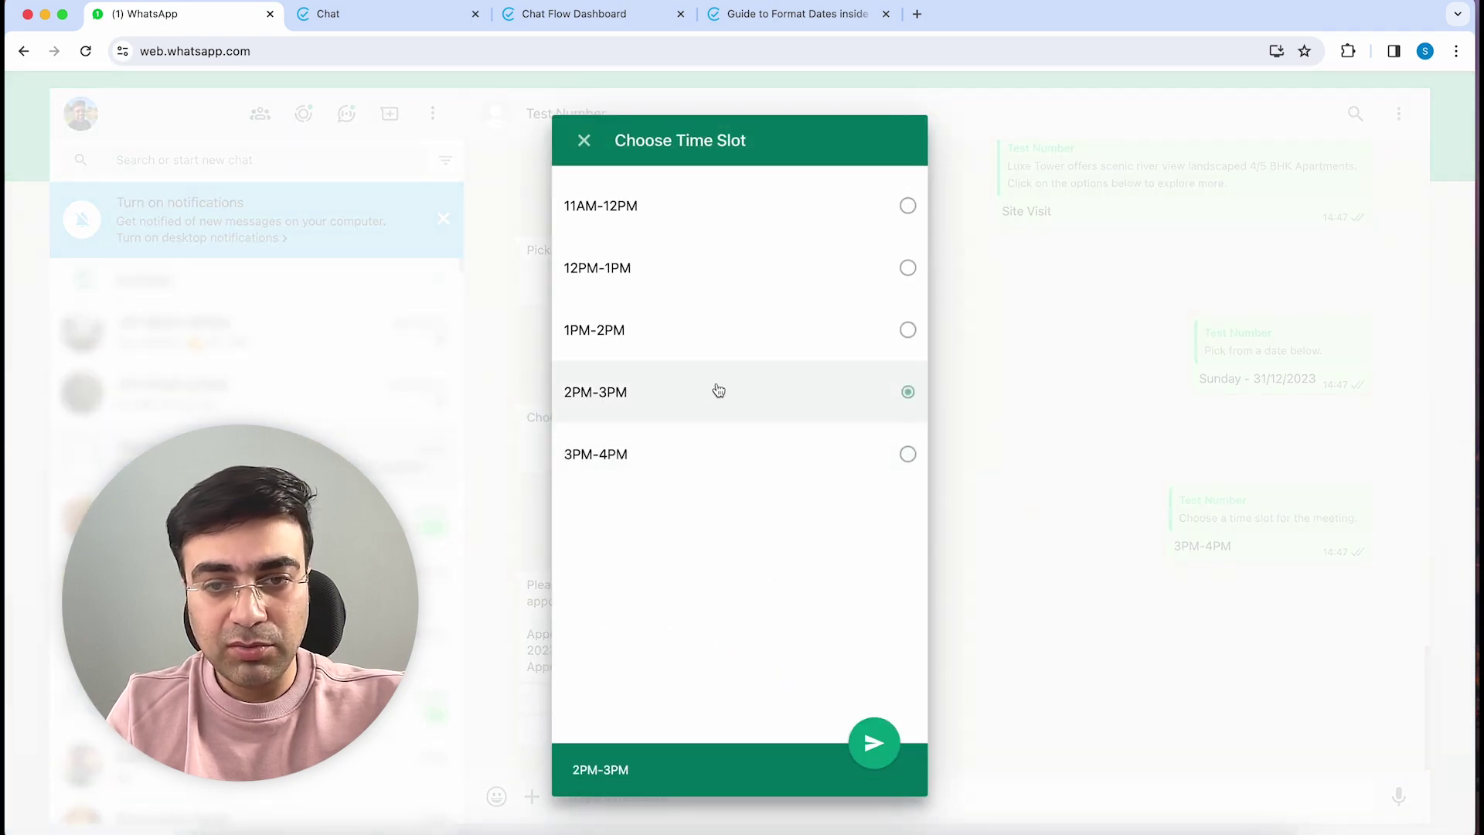
click(876, 742)
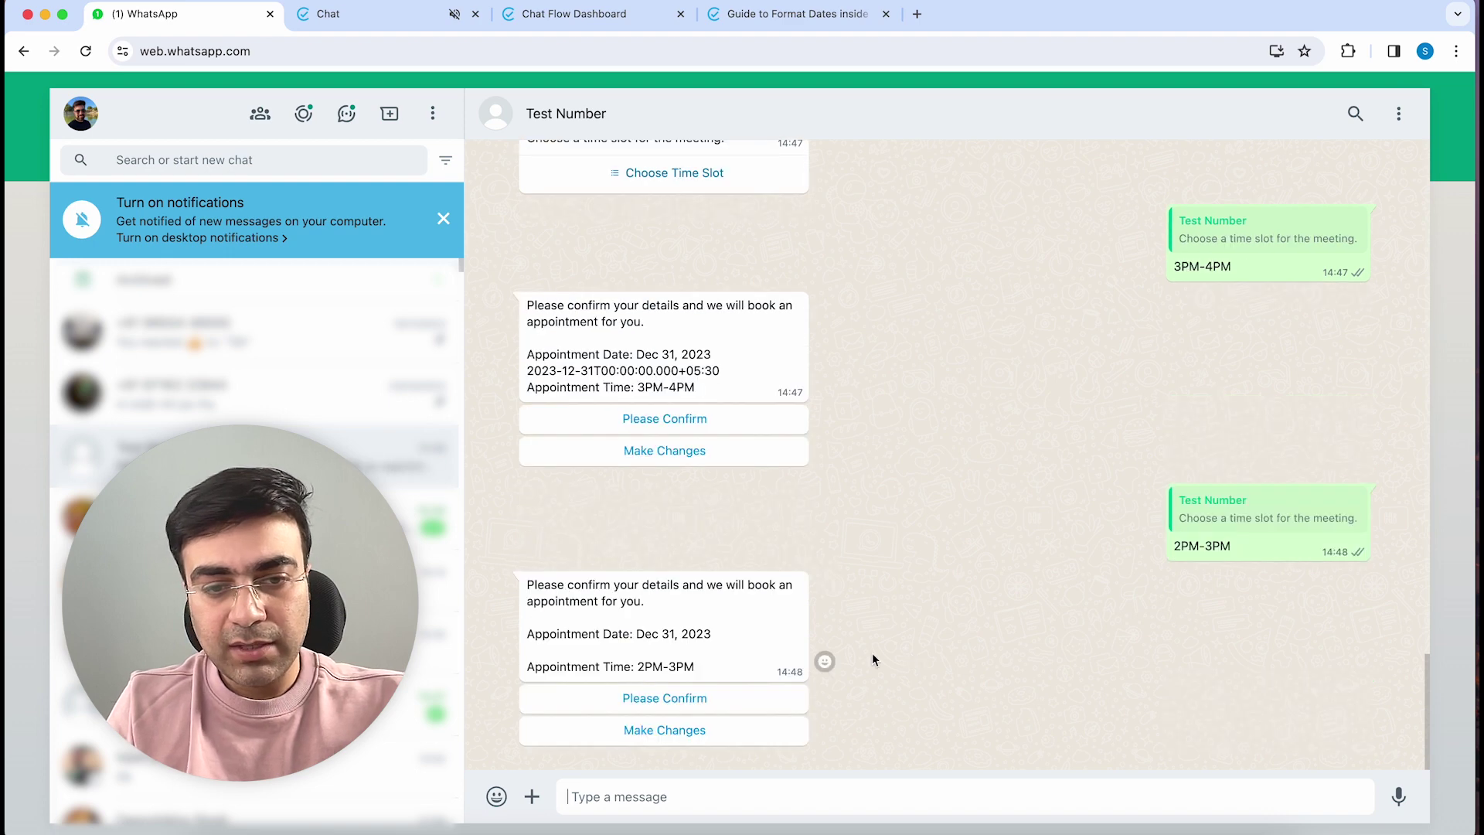
drag(635, 633, 706, 631)
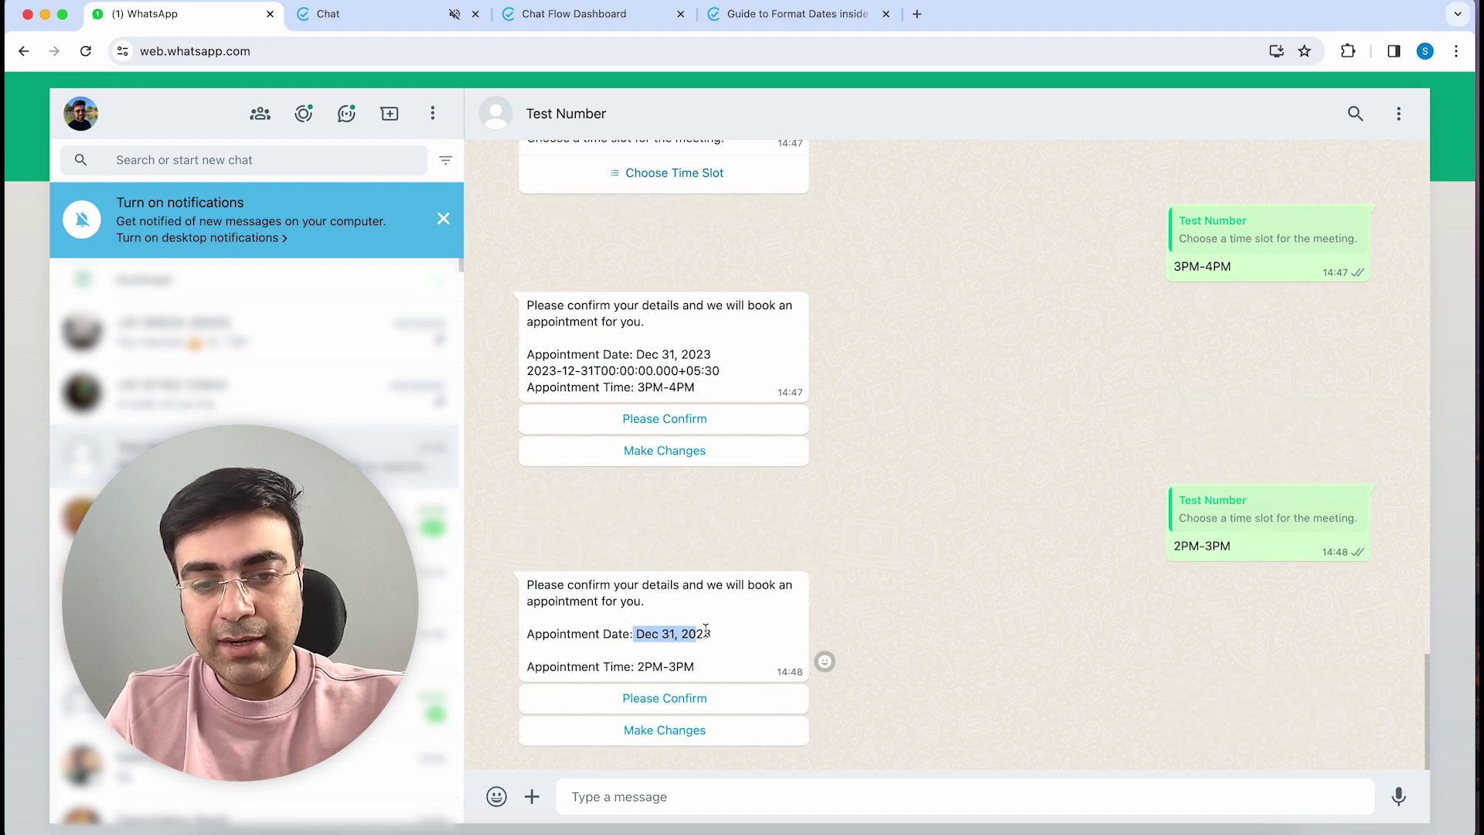
click(712, 671)
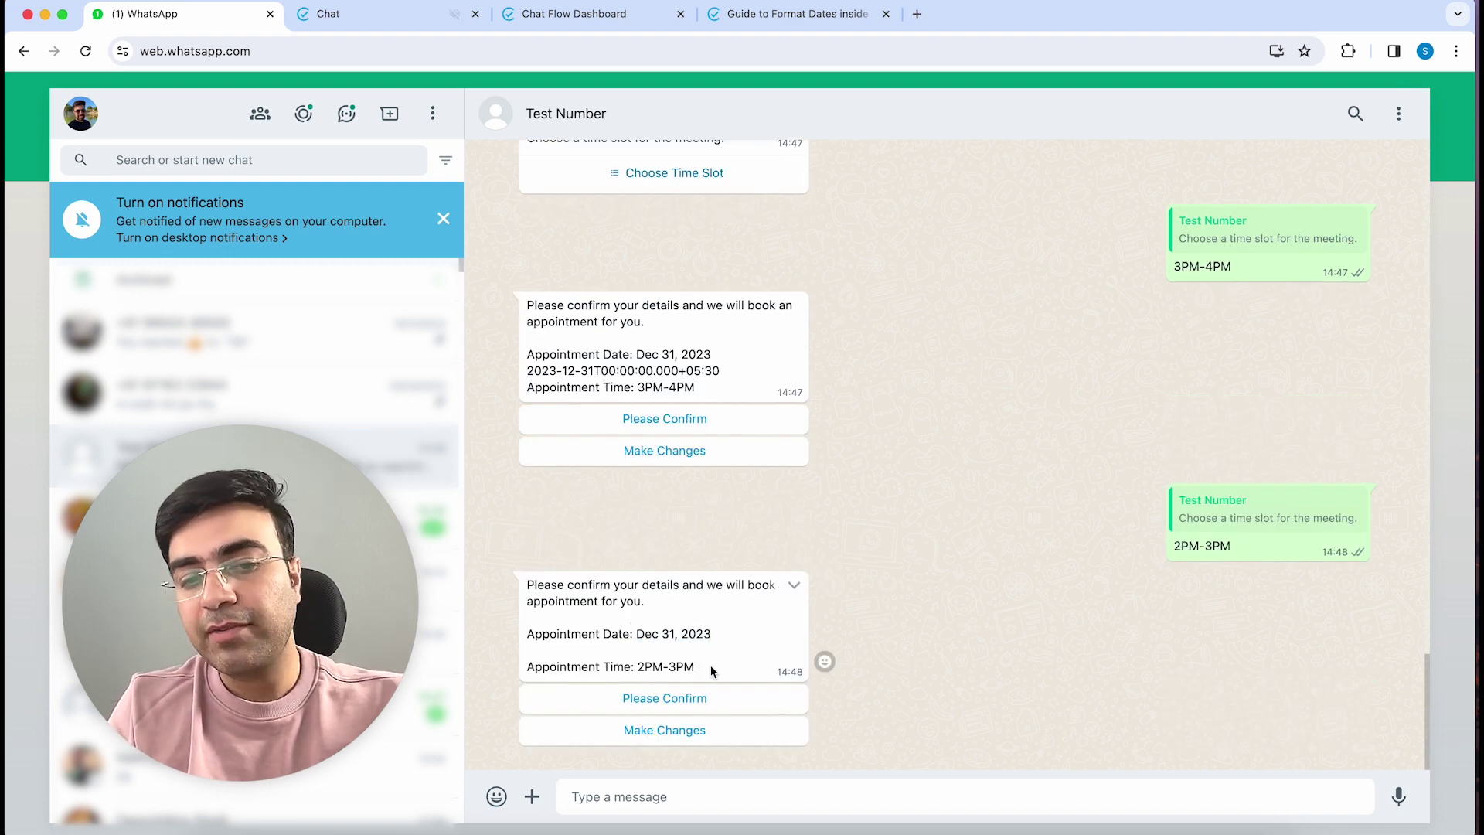
click(666, 699)
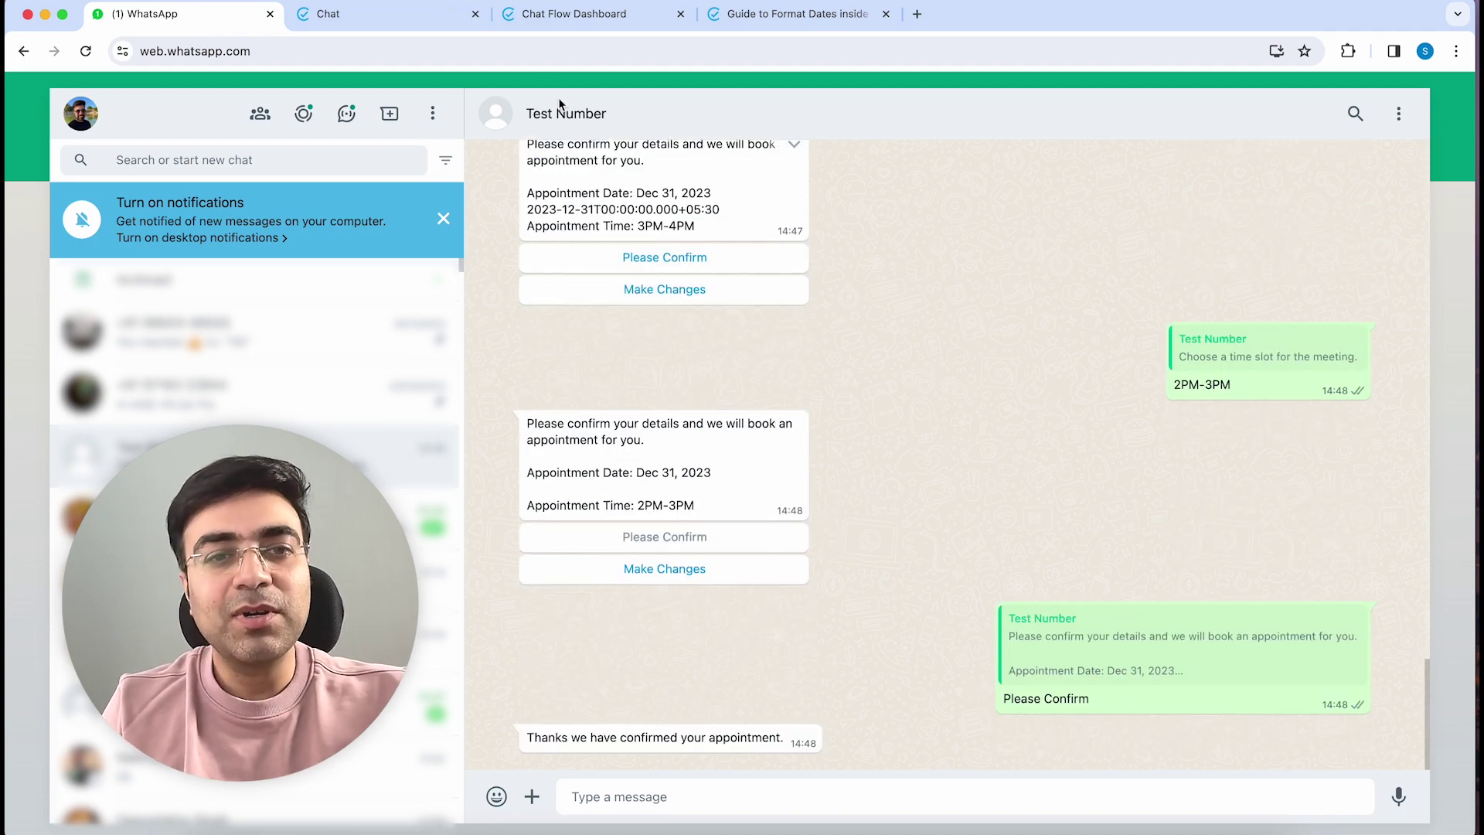
Add a Template Scheduler node to the canvas from the Automation nodes
click(431, 17)
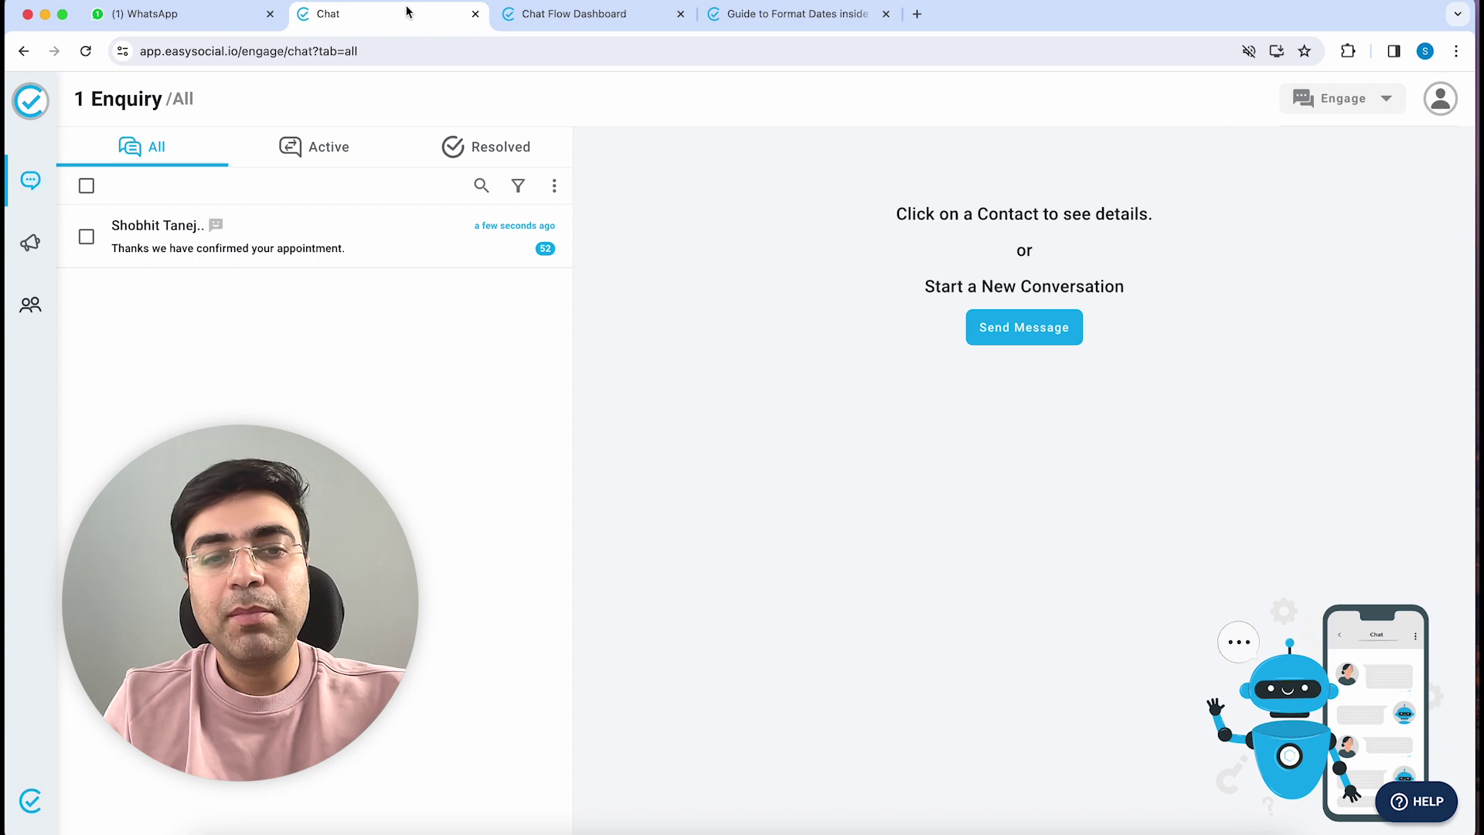
click(592, 17)
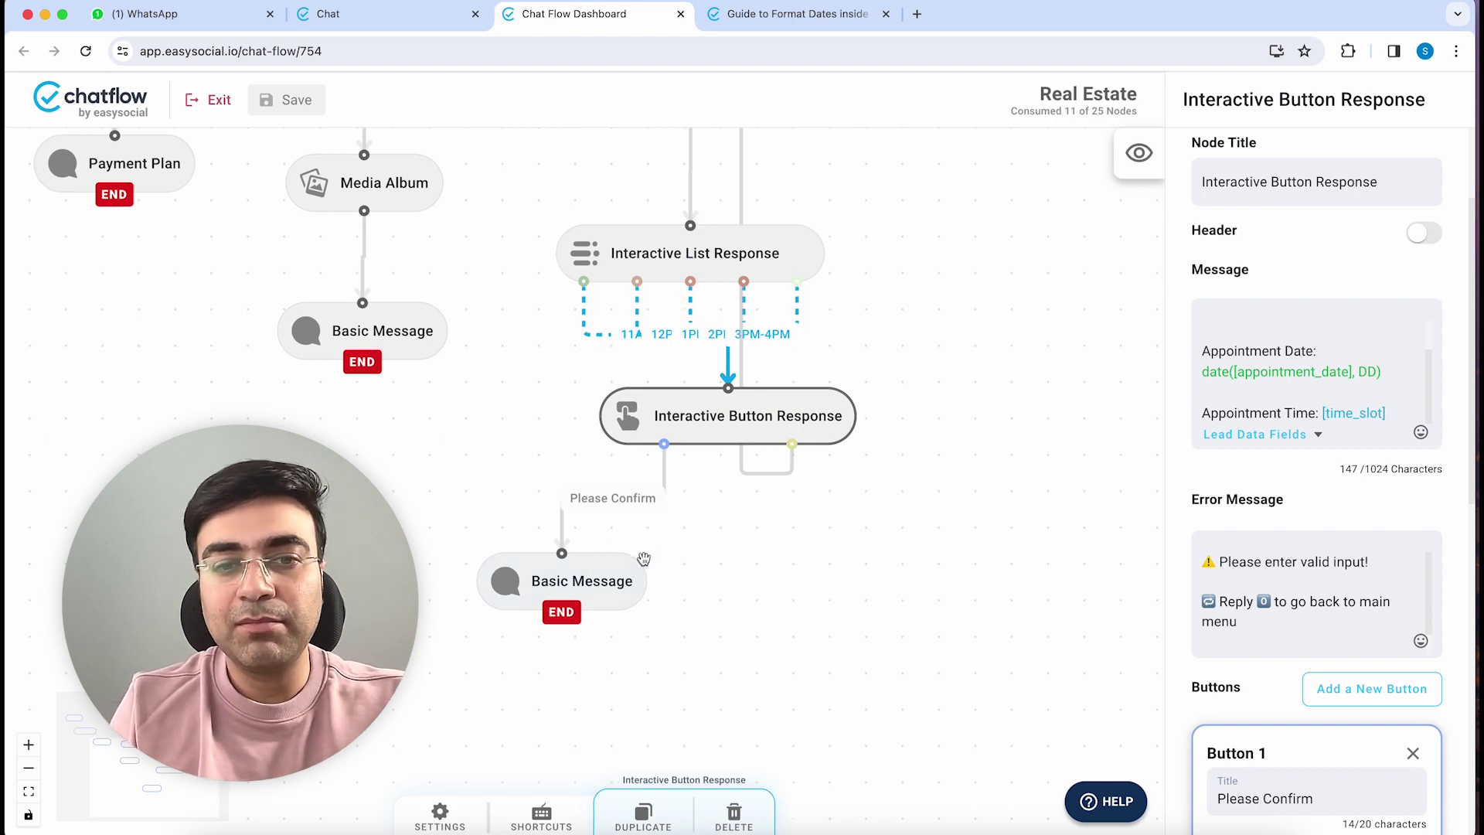
click(907, 549)
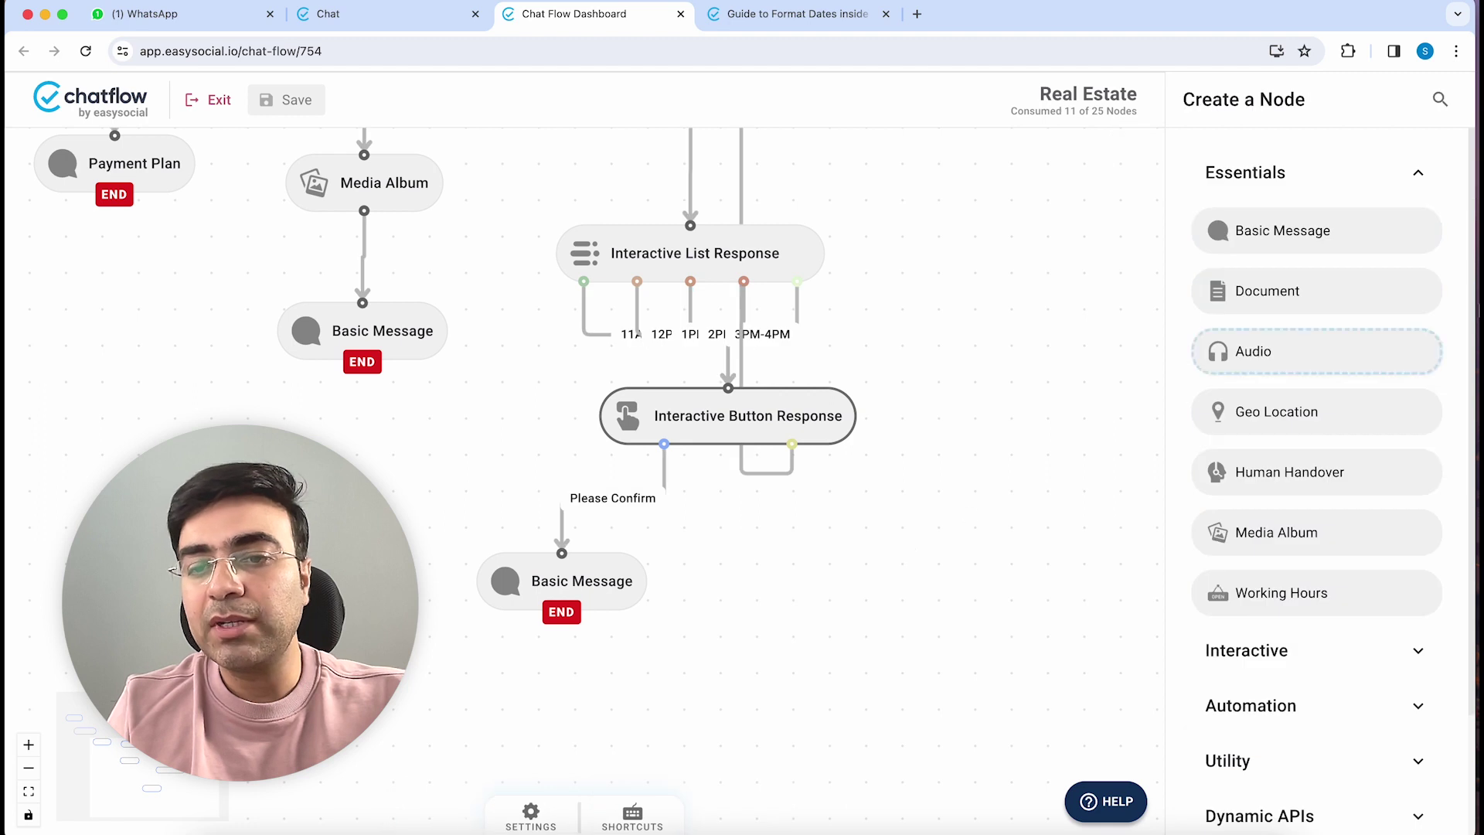
click(1325, 715)
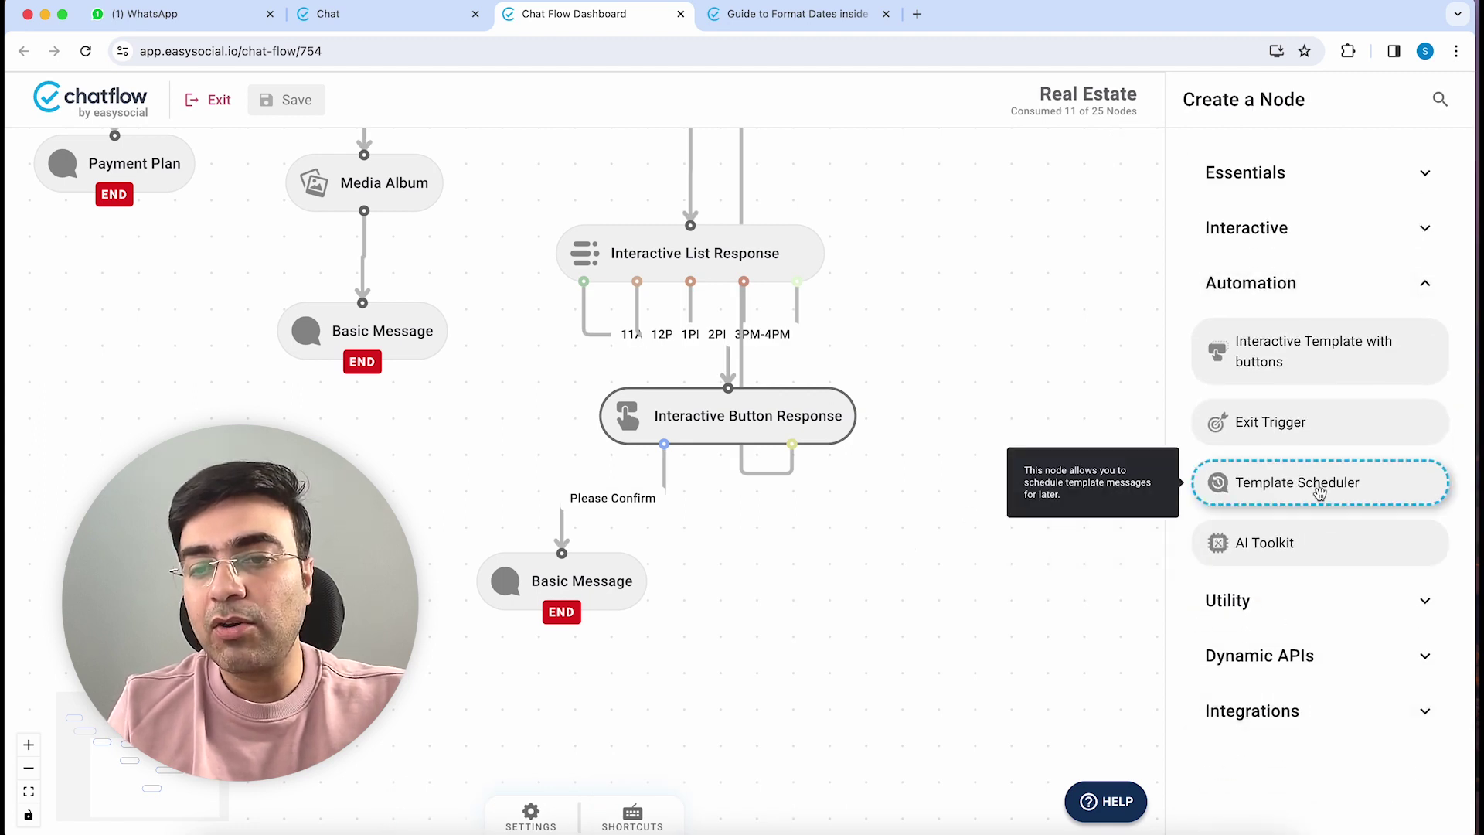
drag(1323, 486, 819, 648)
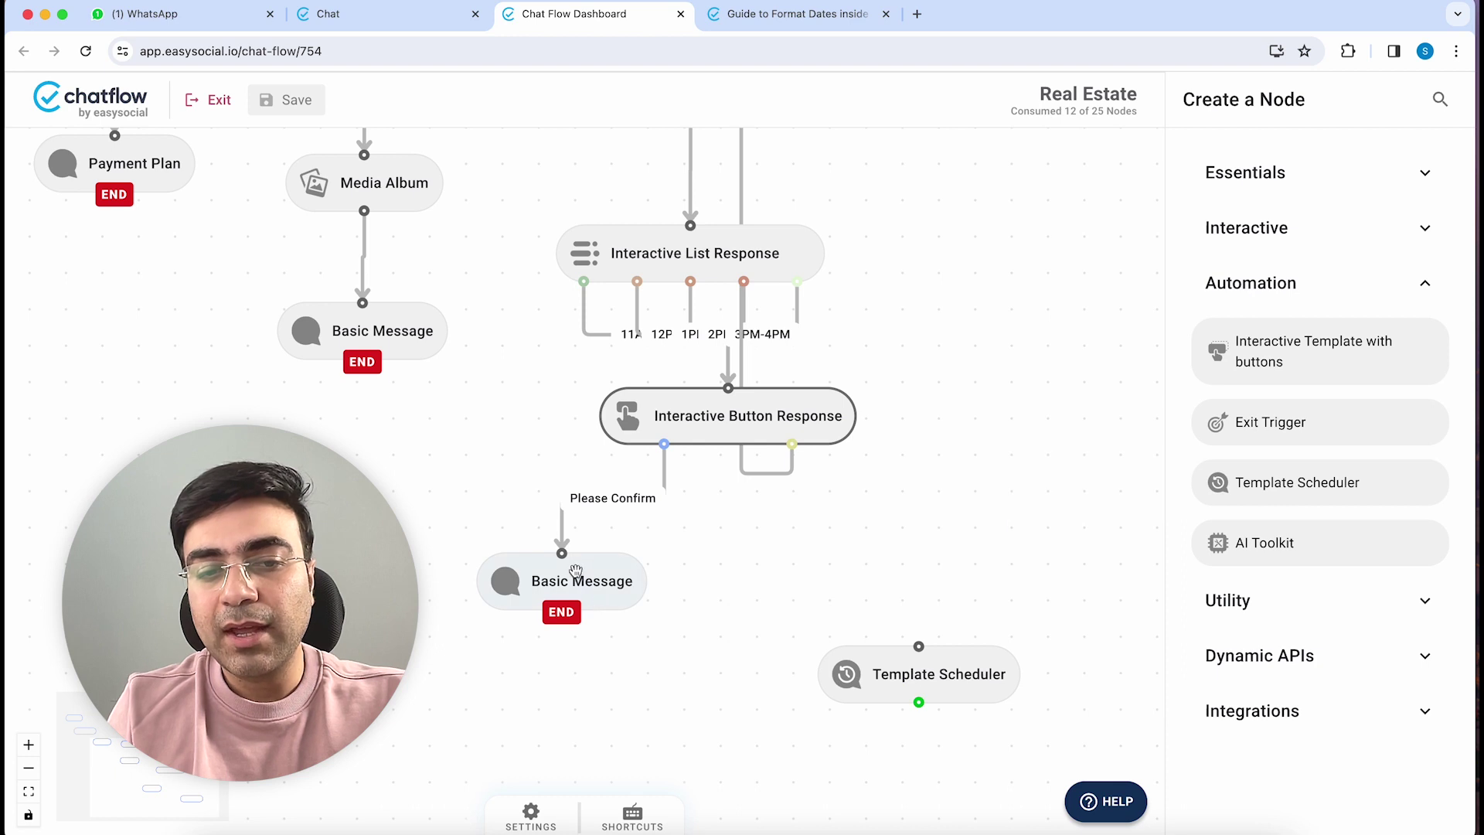
Replace the Please Confirm edge with Please Confirm → Template Scheduler → confirmation Basic Message
click(623, 583)
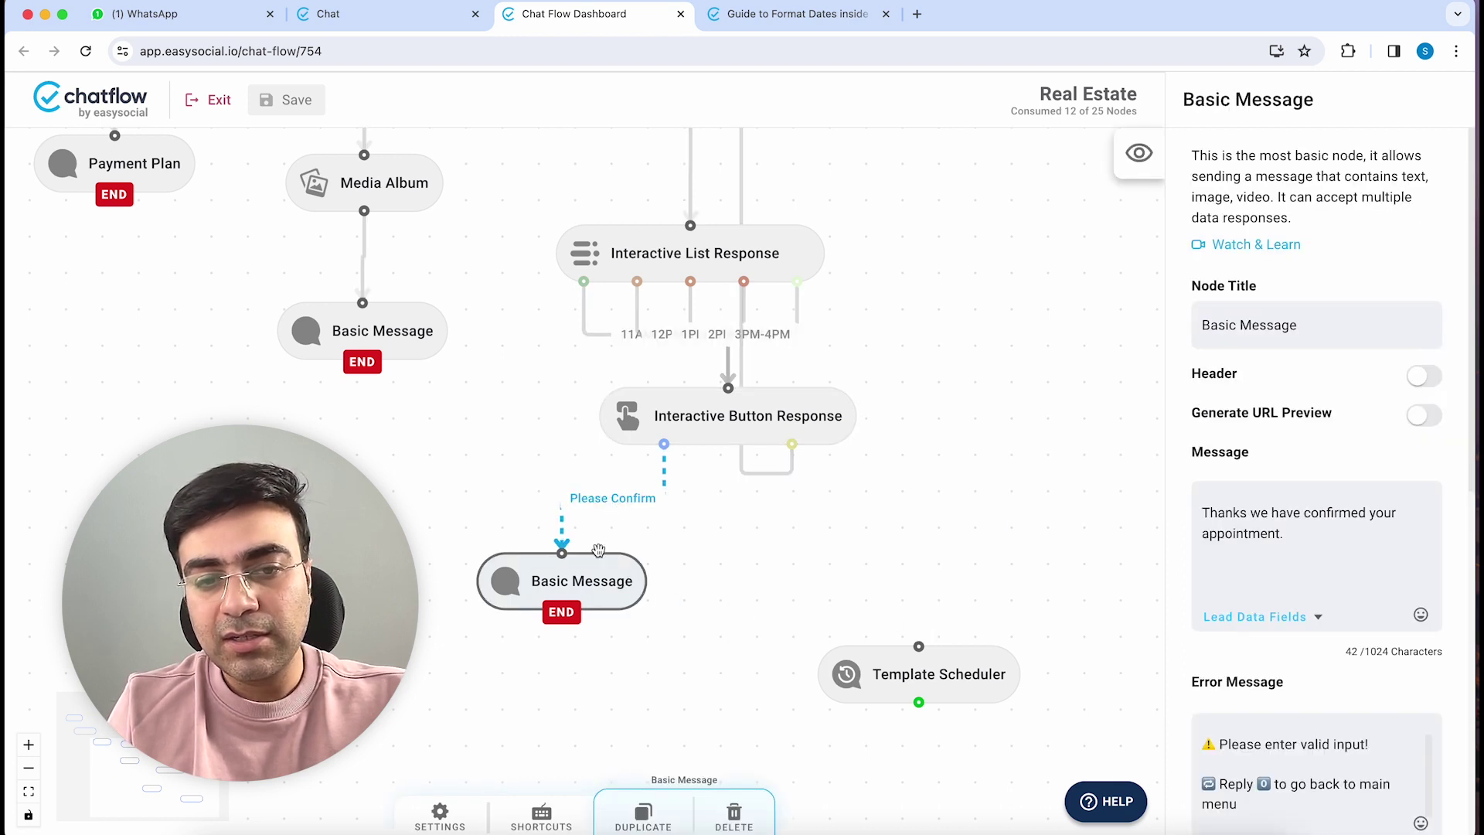
click(641, 503)
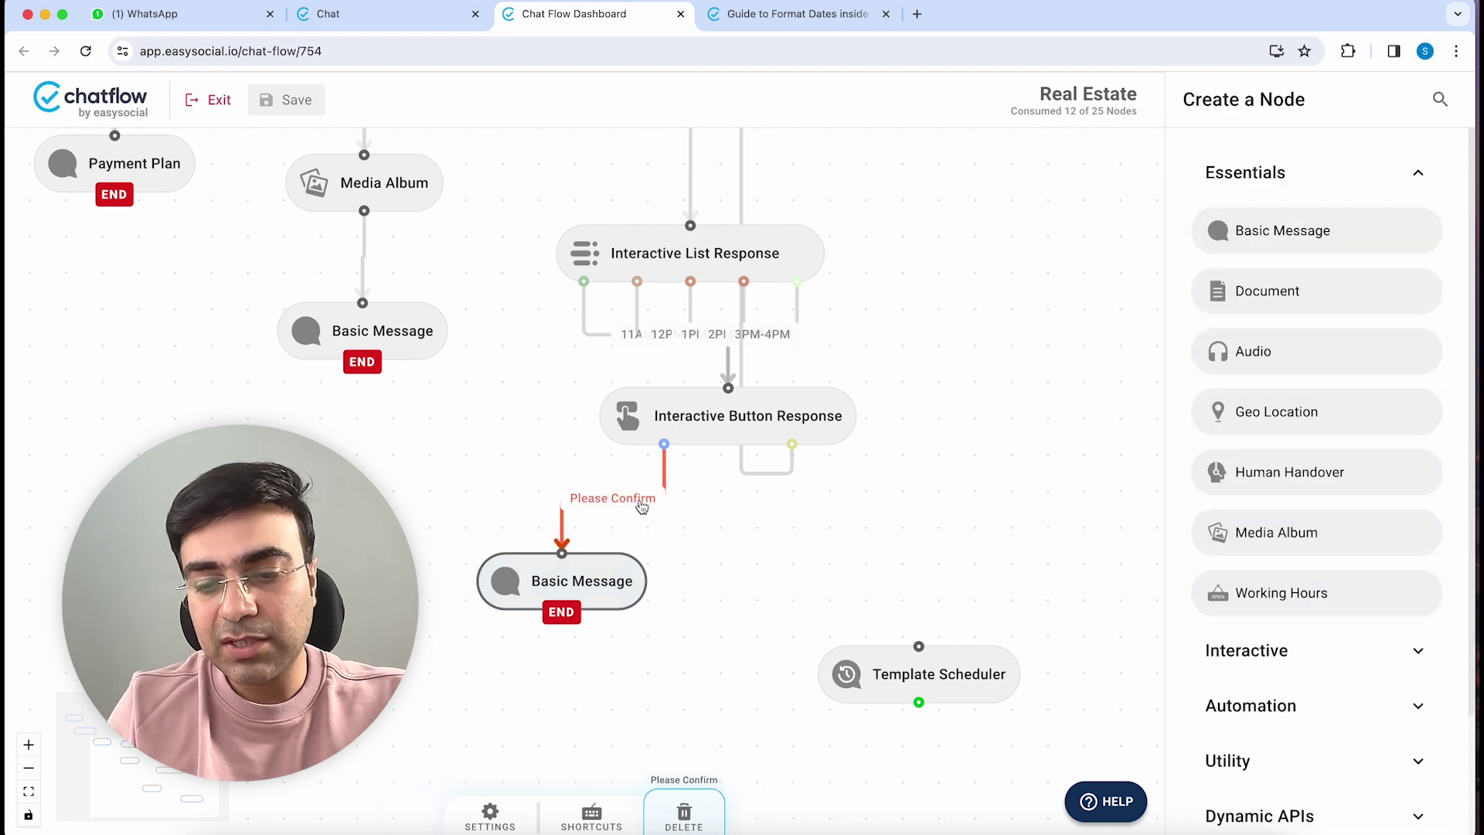
key(BackSpace)
drag(615, 566, 601, 694)
drag(986, 687, 713, 545)
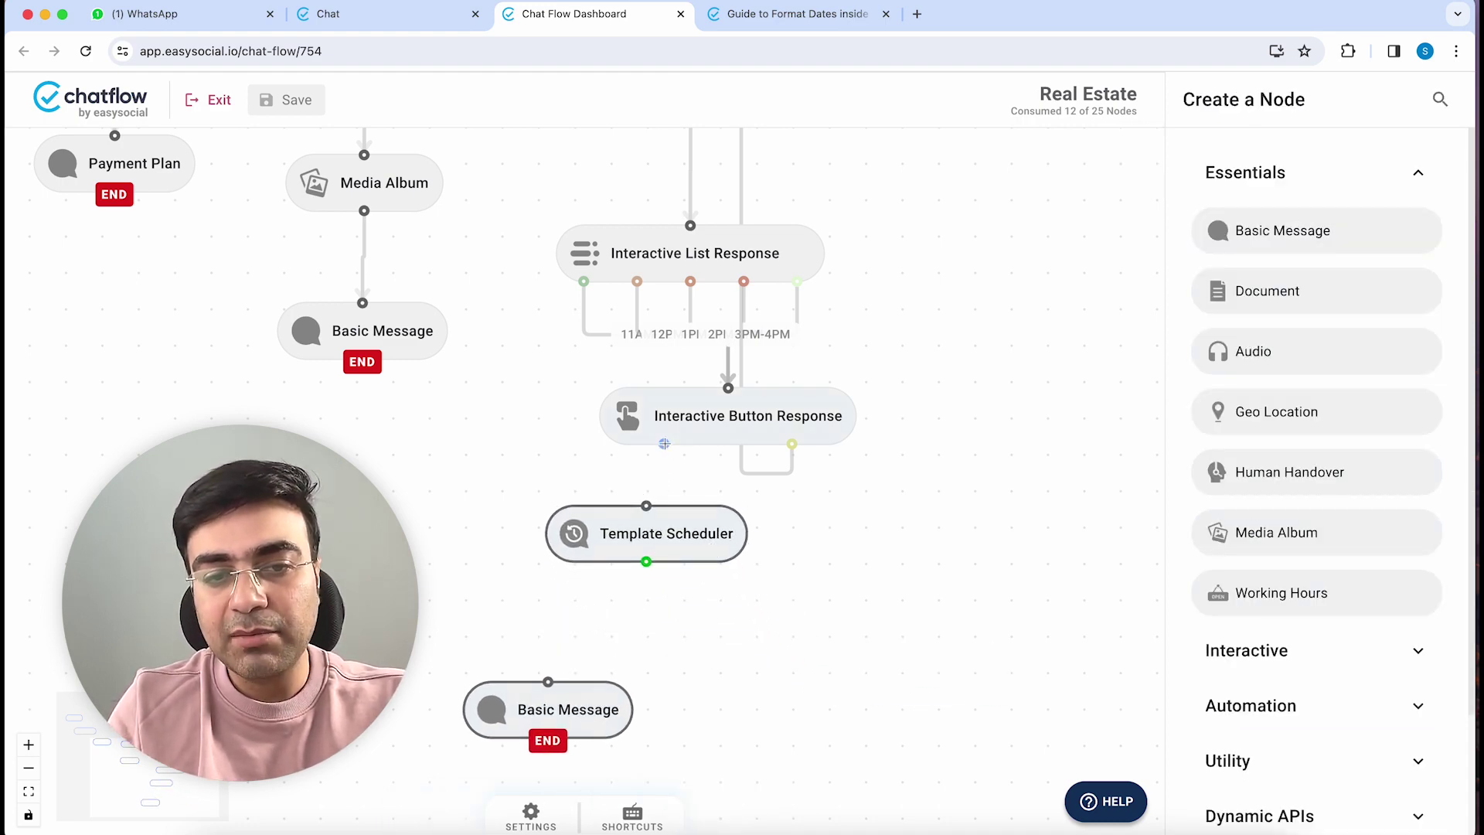
drag(664, 443, 646, 506)
click(648, 562)
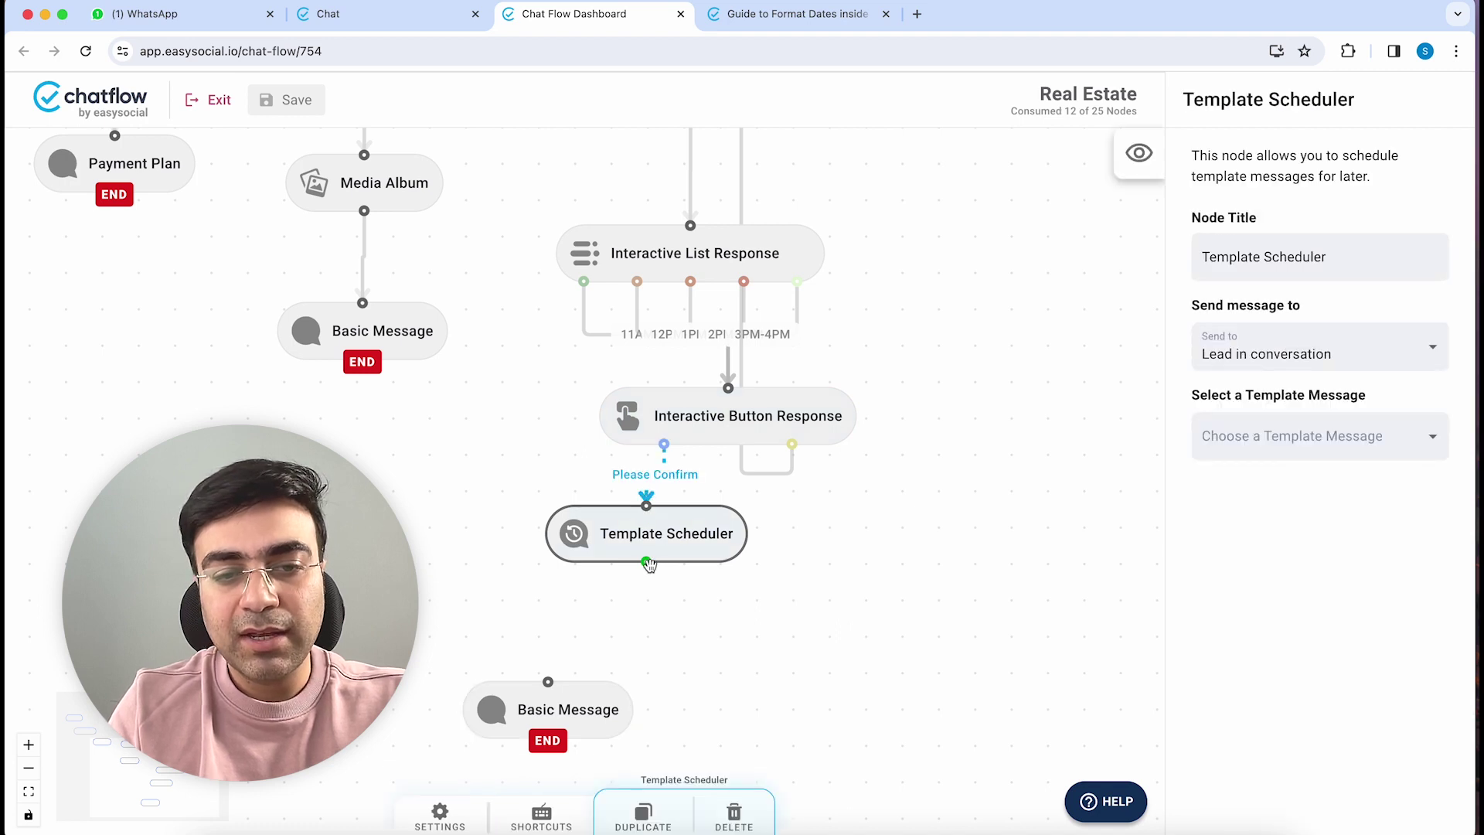
mouse_move(648, 562)
mouse_down()
mouse_move(549, 648)
mouse_move(619, 584)
mouse_move(553, 680)
mouse_up()
click(647, 585)
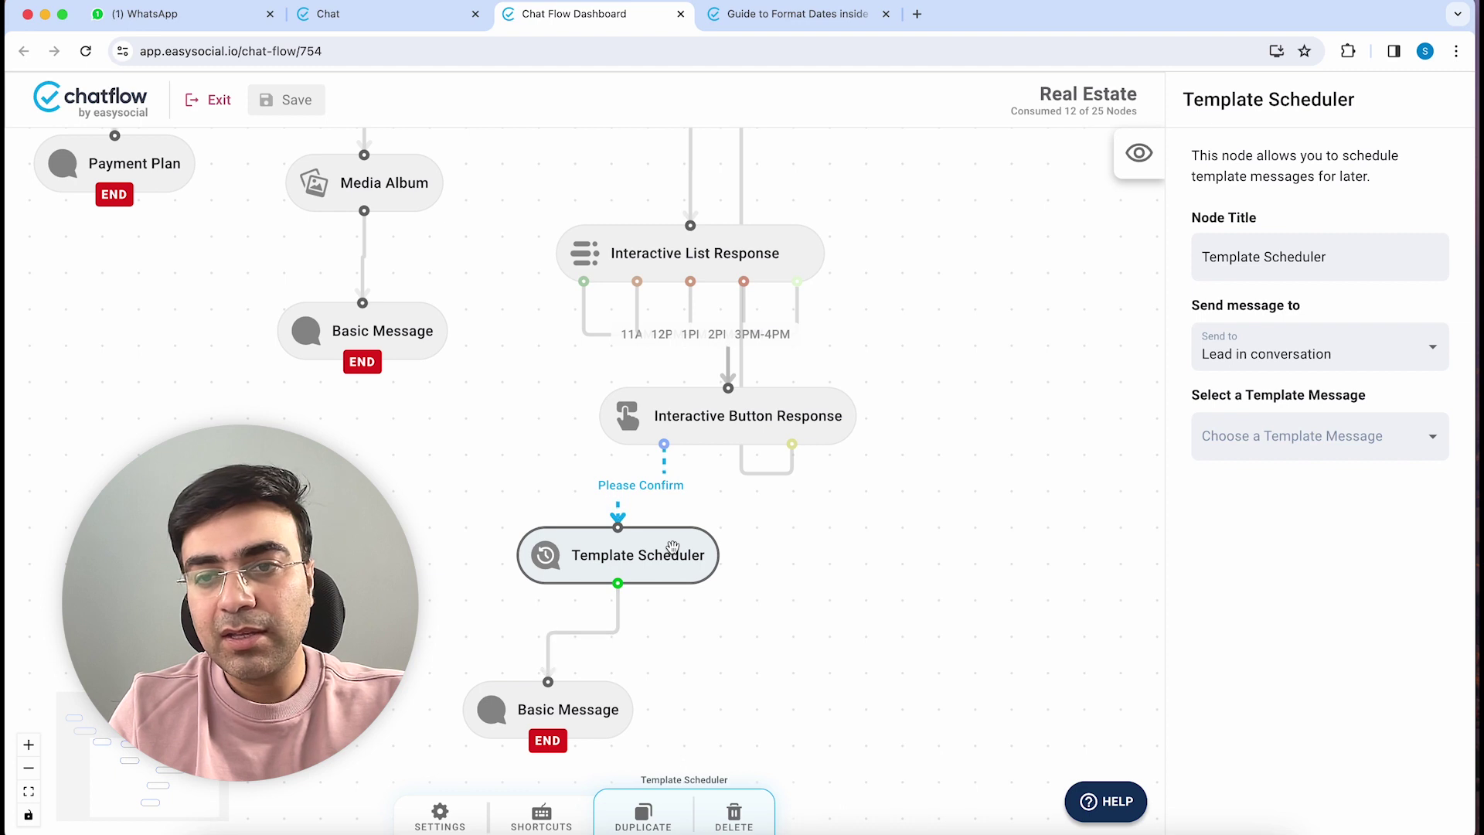
Set the Template Scheduler to send the welcome_v1 template to Other Numbers
click(1326, 359)
click(1278, 438)
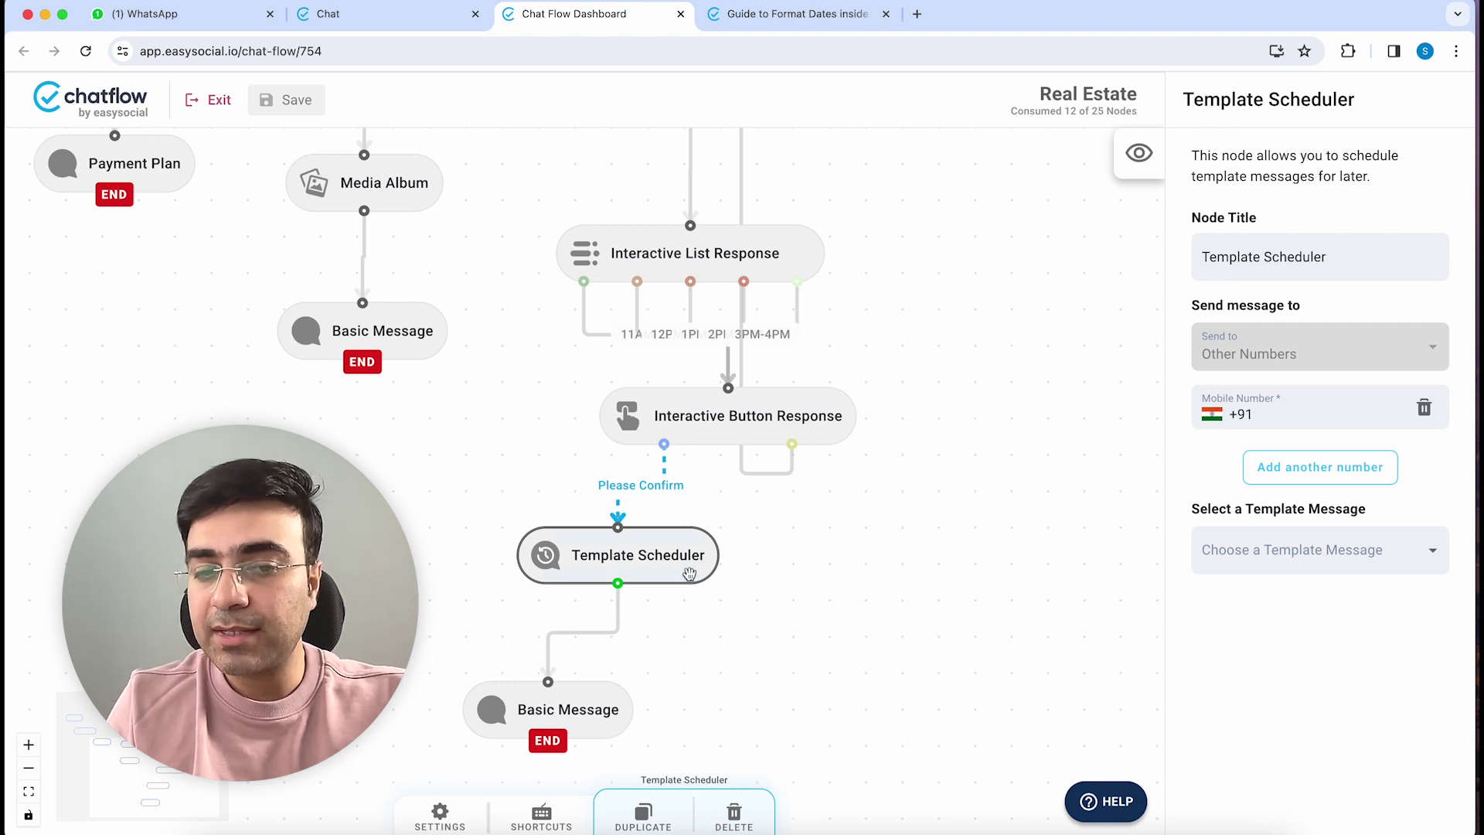
drag(689, 572, 689, 584)
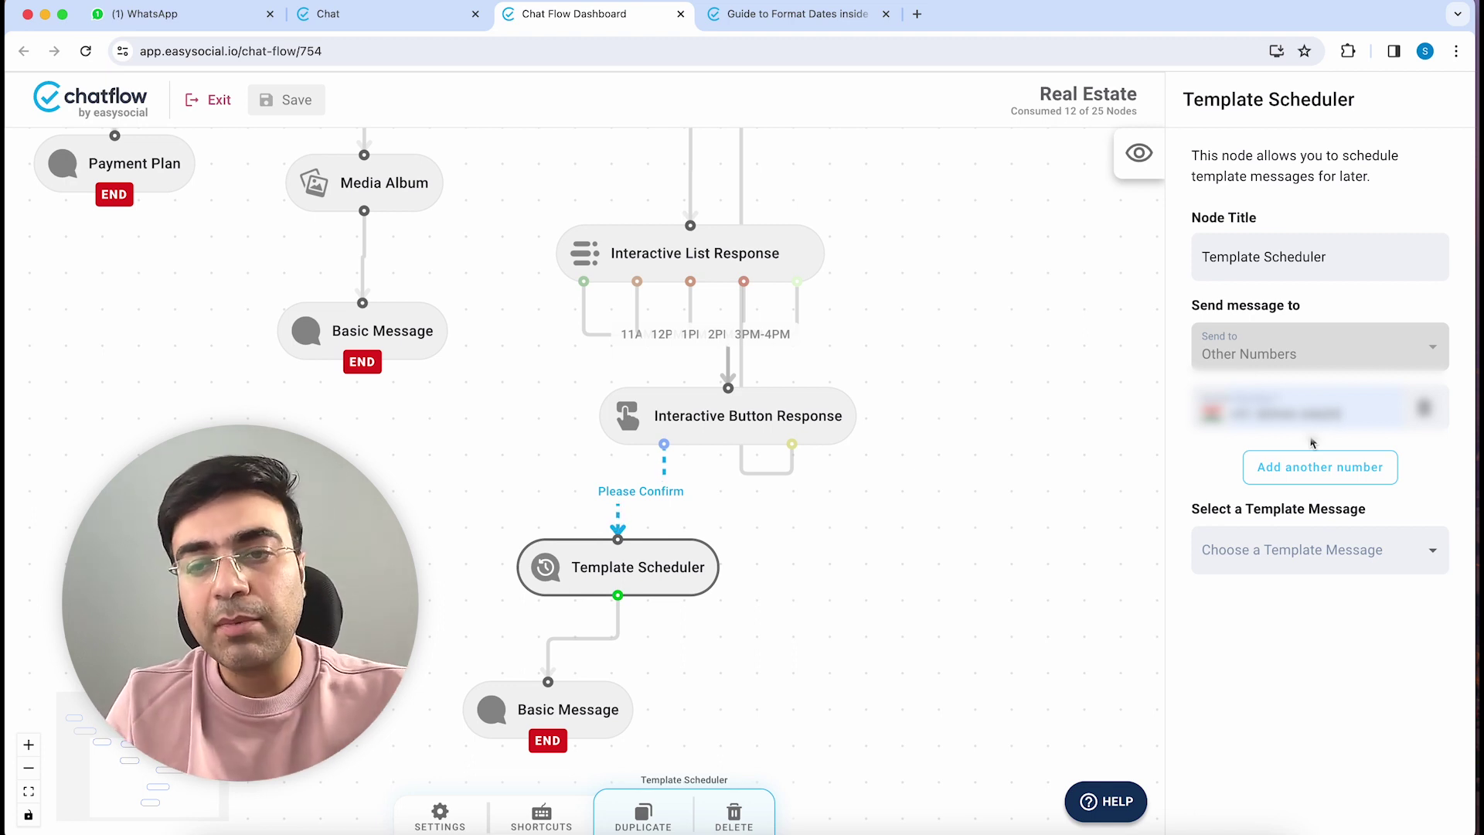
click(1348, 469)
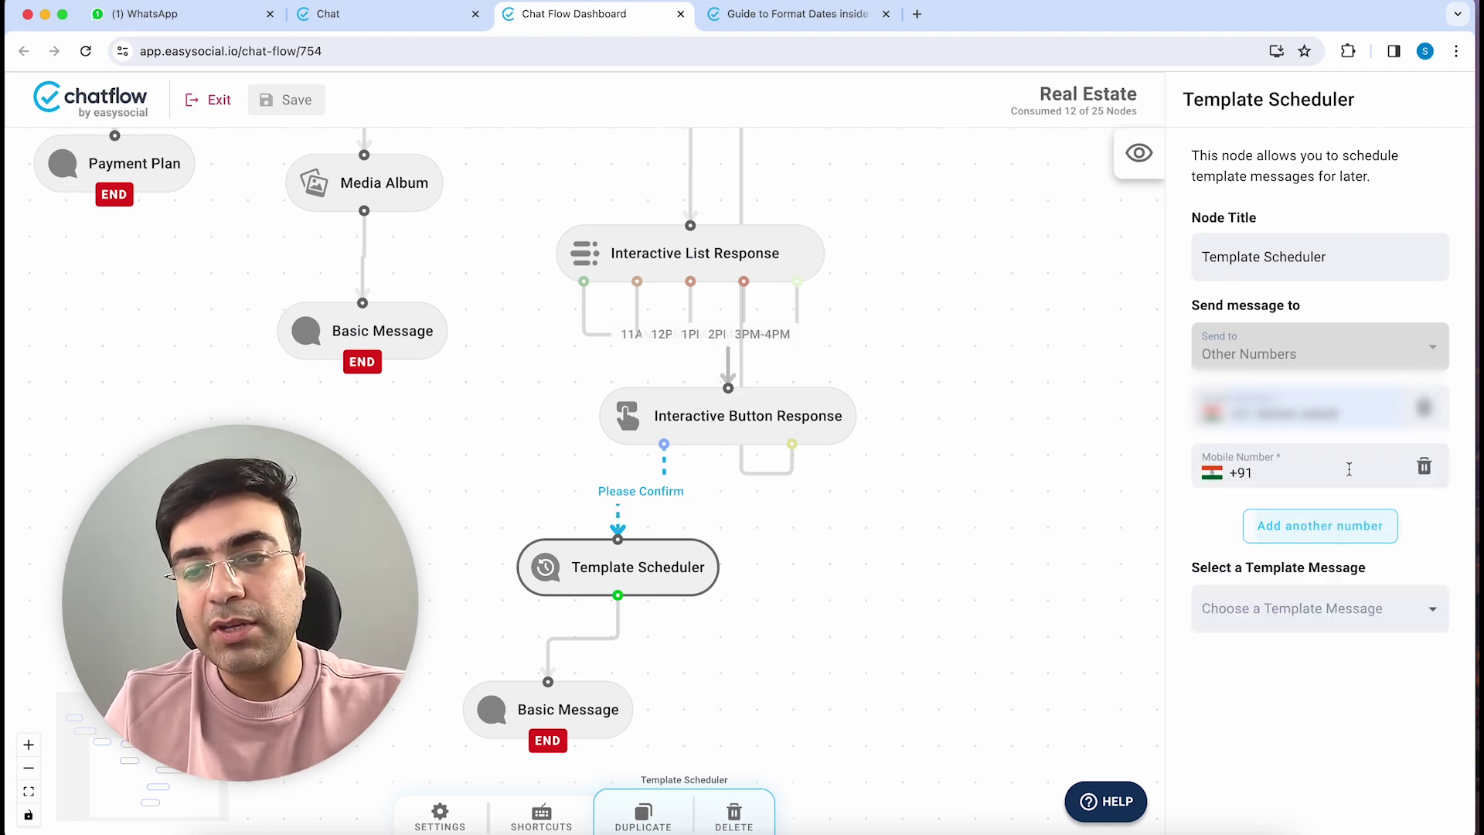
click(1424, 468)
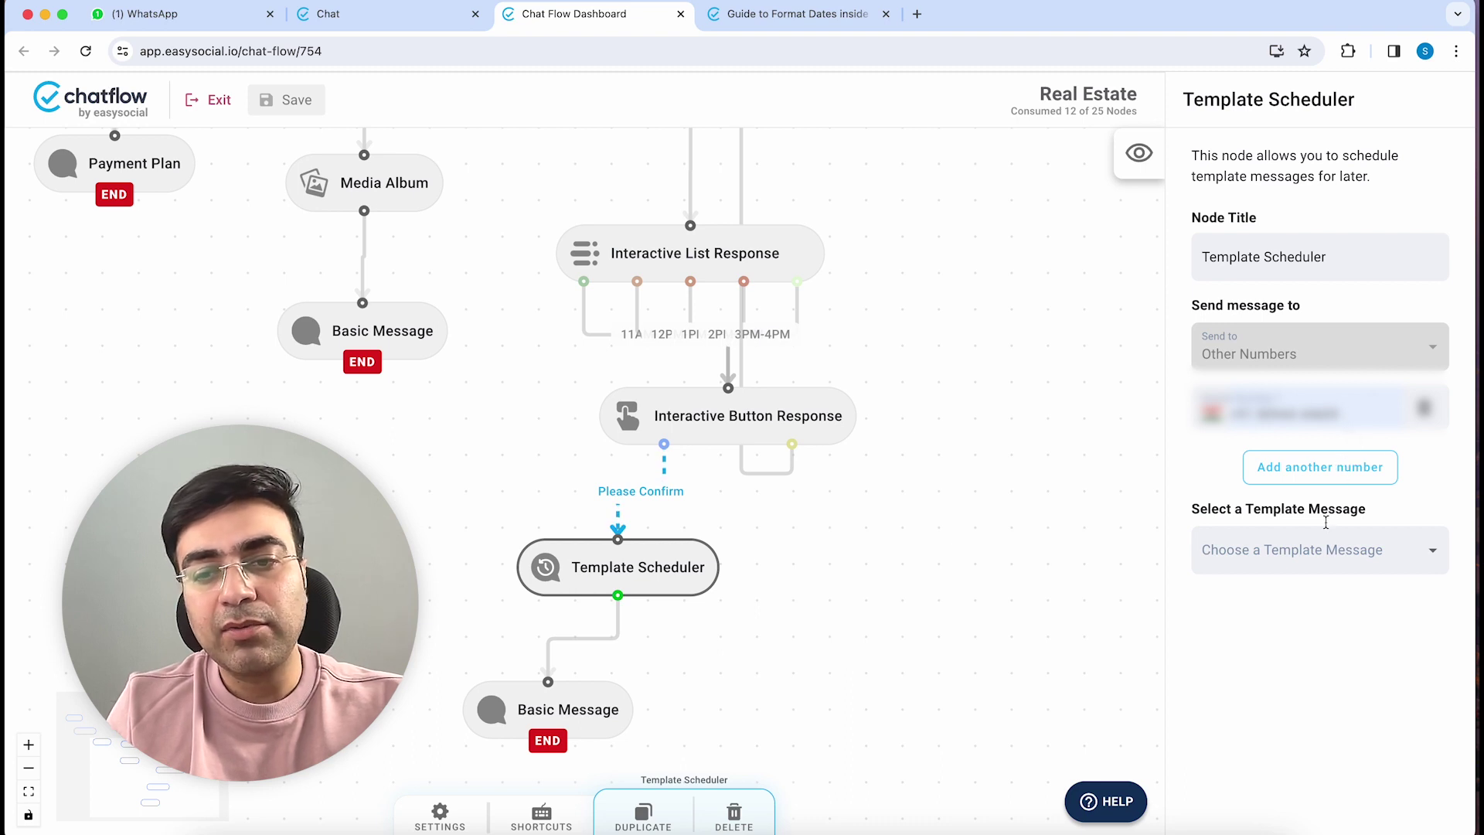
click(1336, 561)
click(1270, 632)
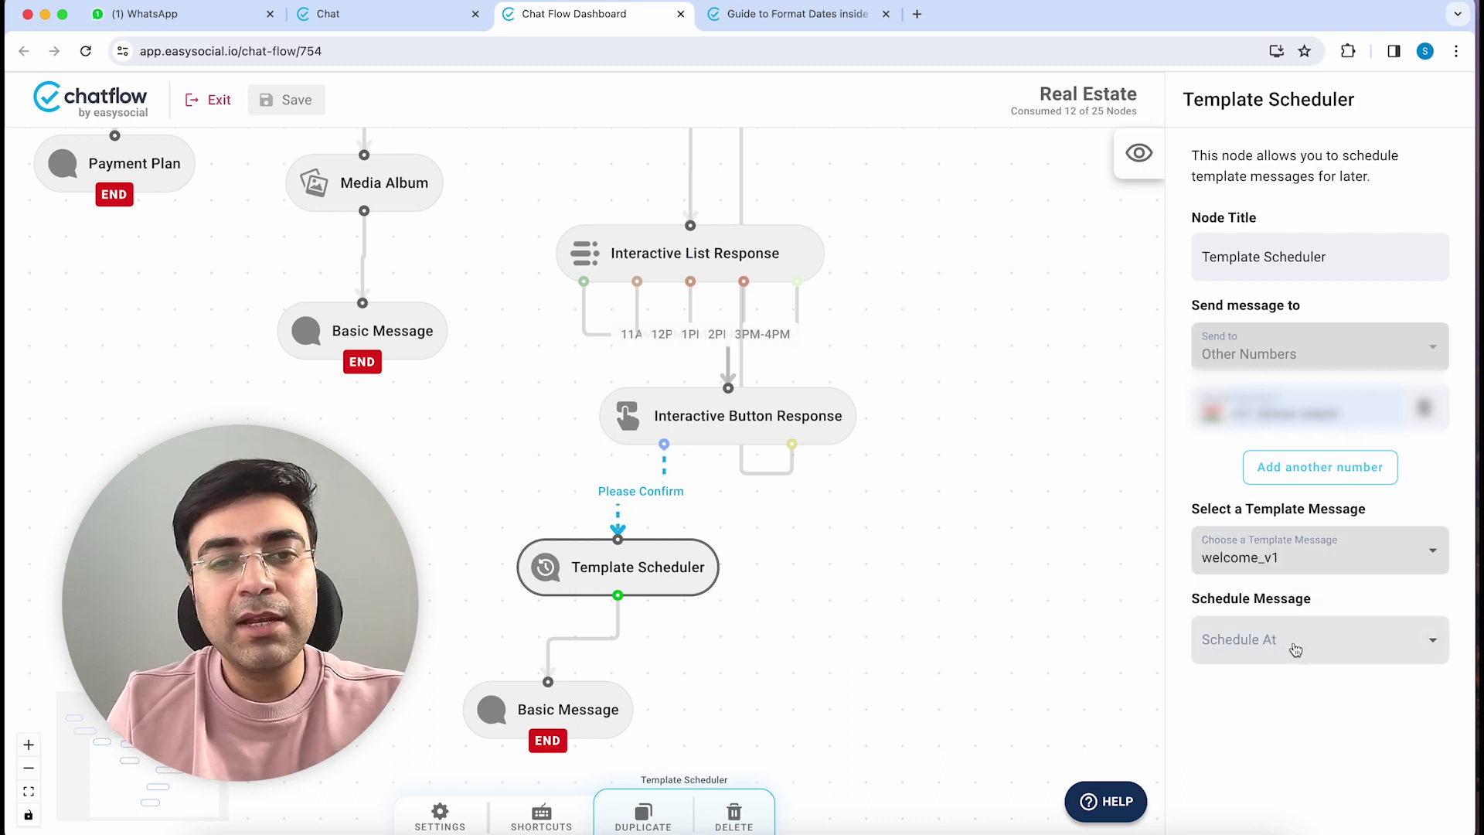
Set the Template Scheduler's schedule timing to Now
click(1290, 643)
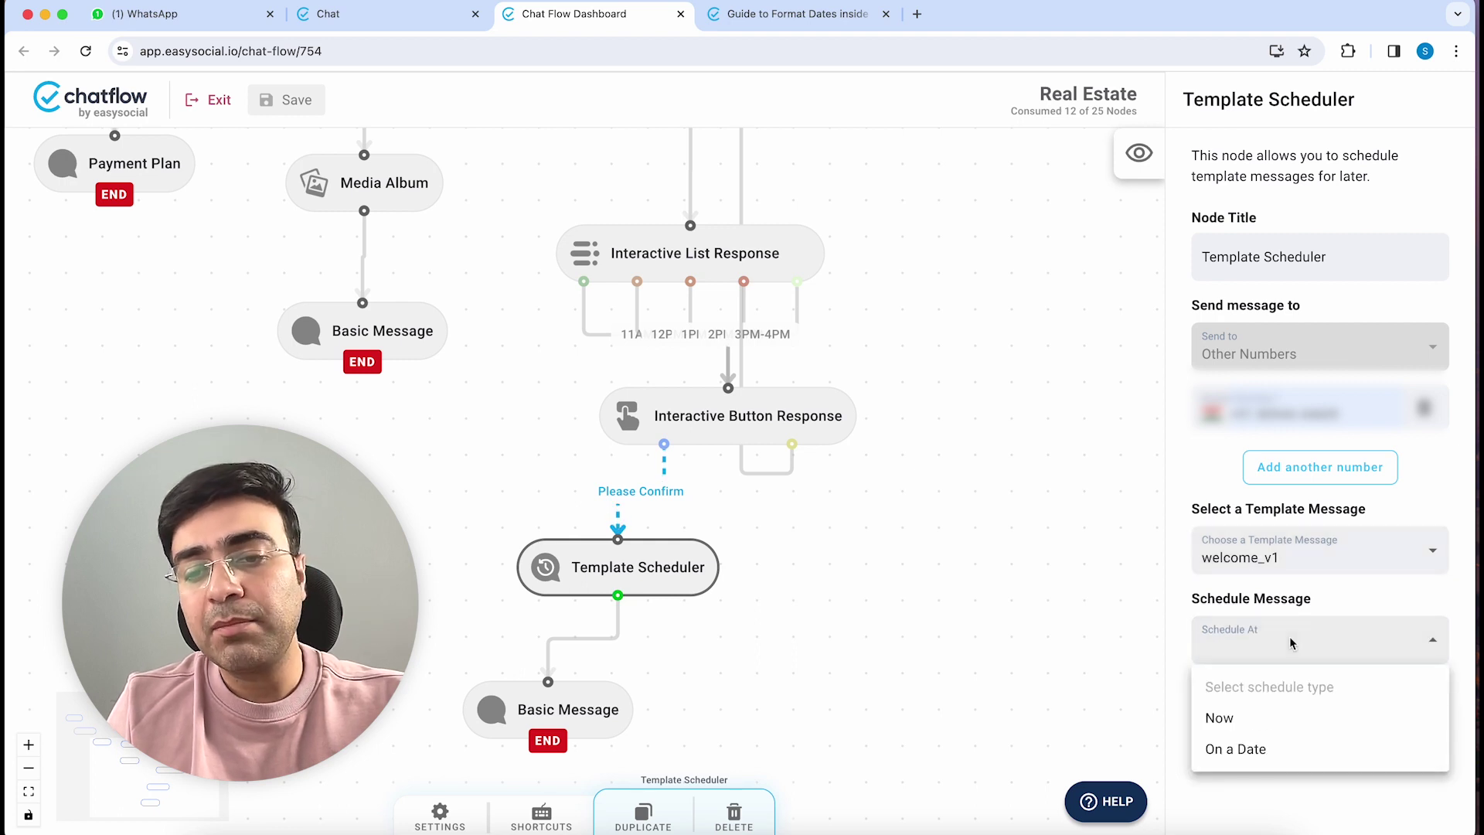
click(1249, 717)
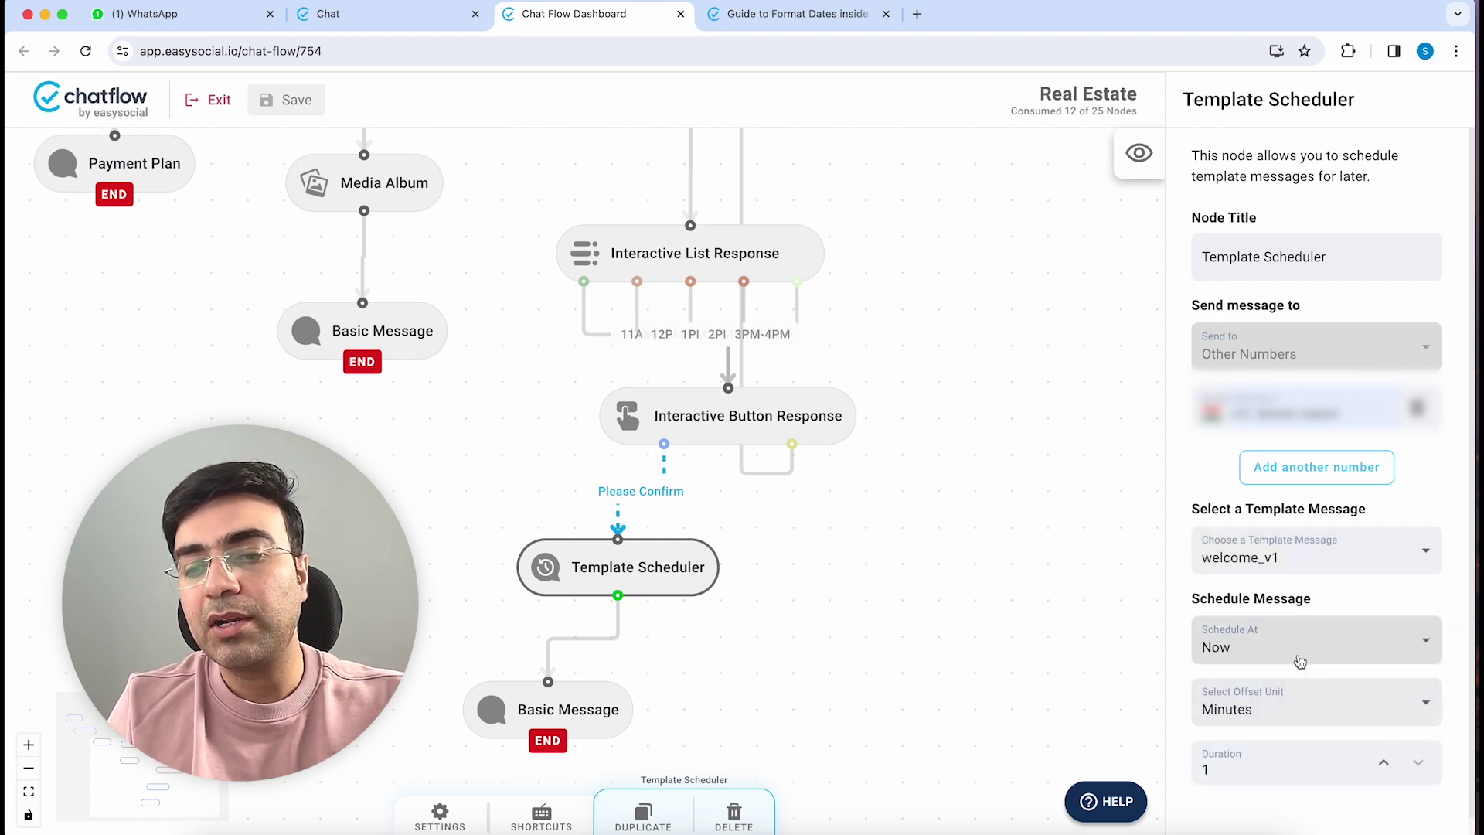
scroll(1300, 647, down, 1)
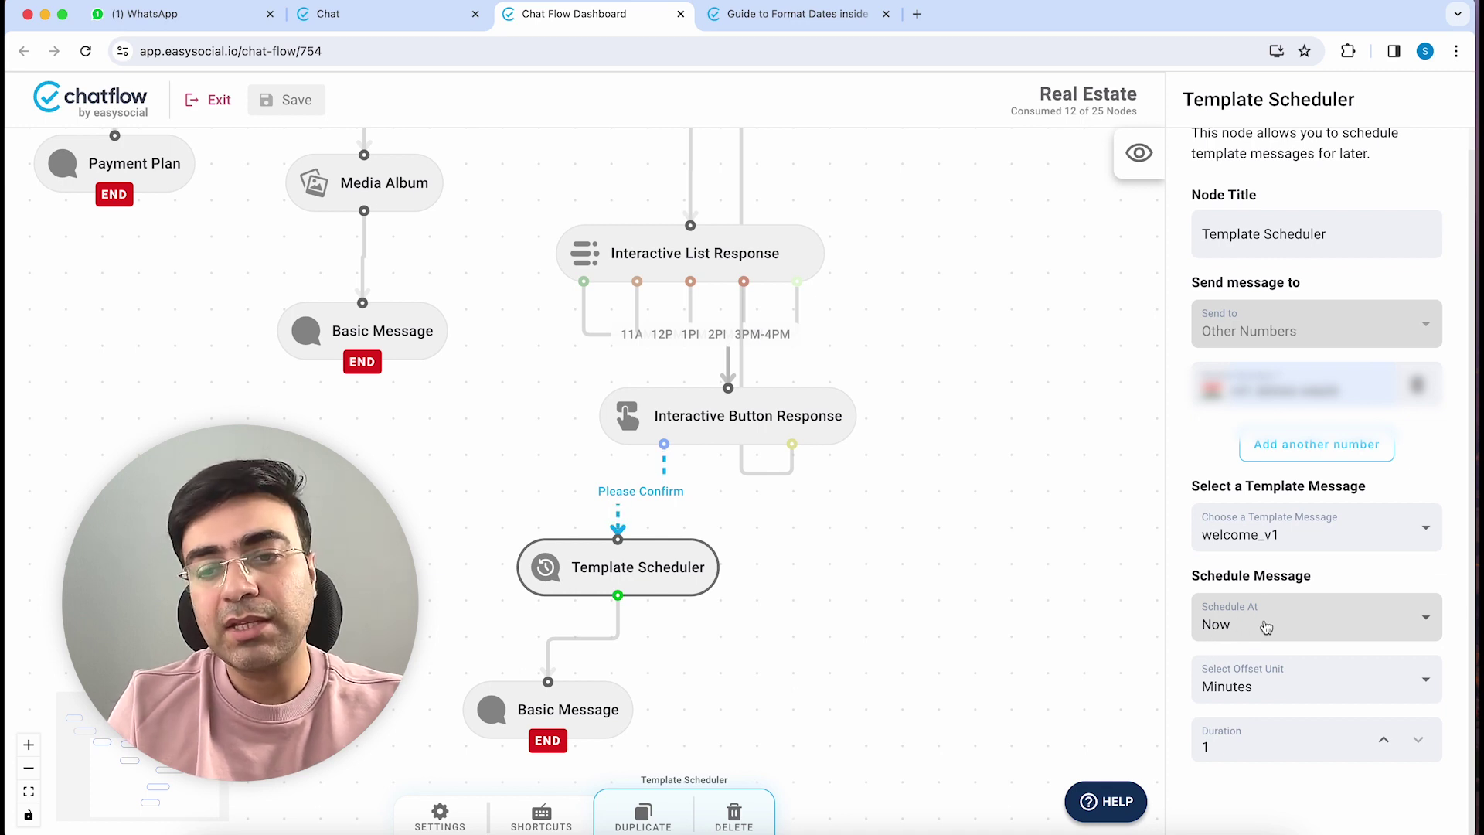
click(680, 436)
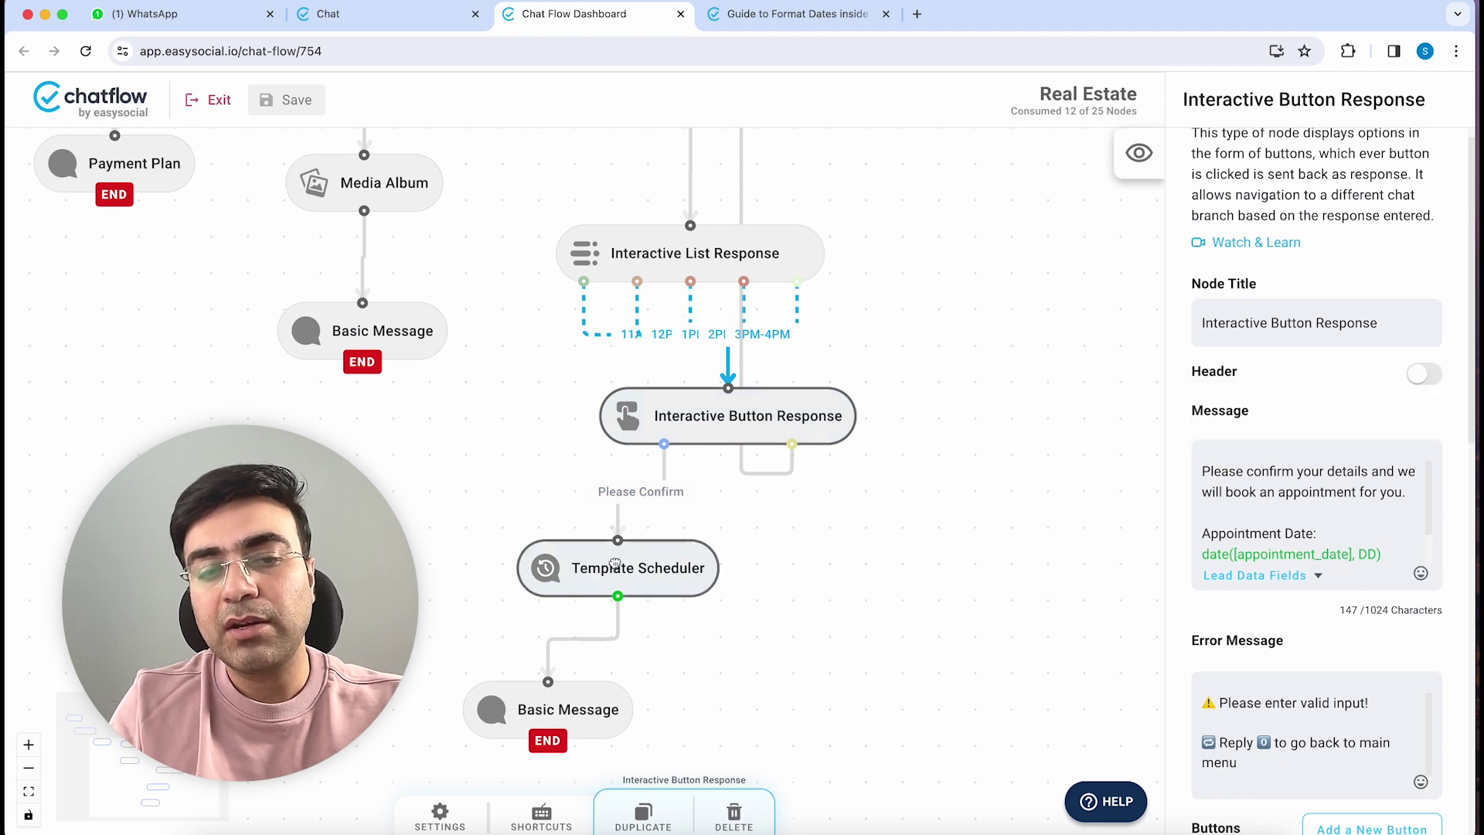
scroll(1223, 623, down, 1)
click(685, 551)
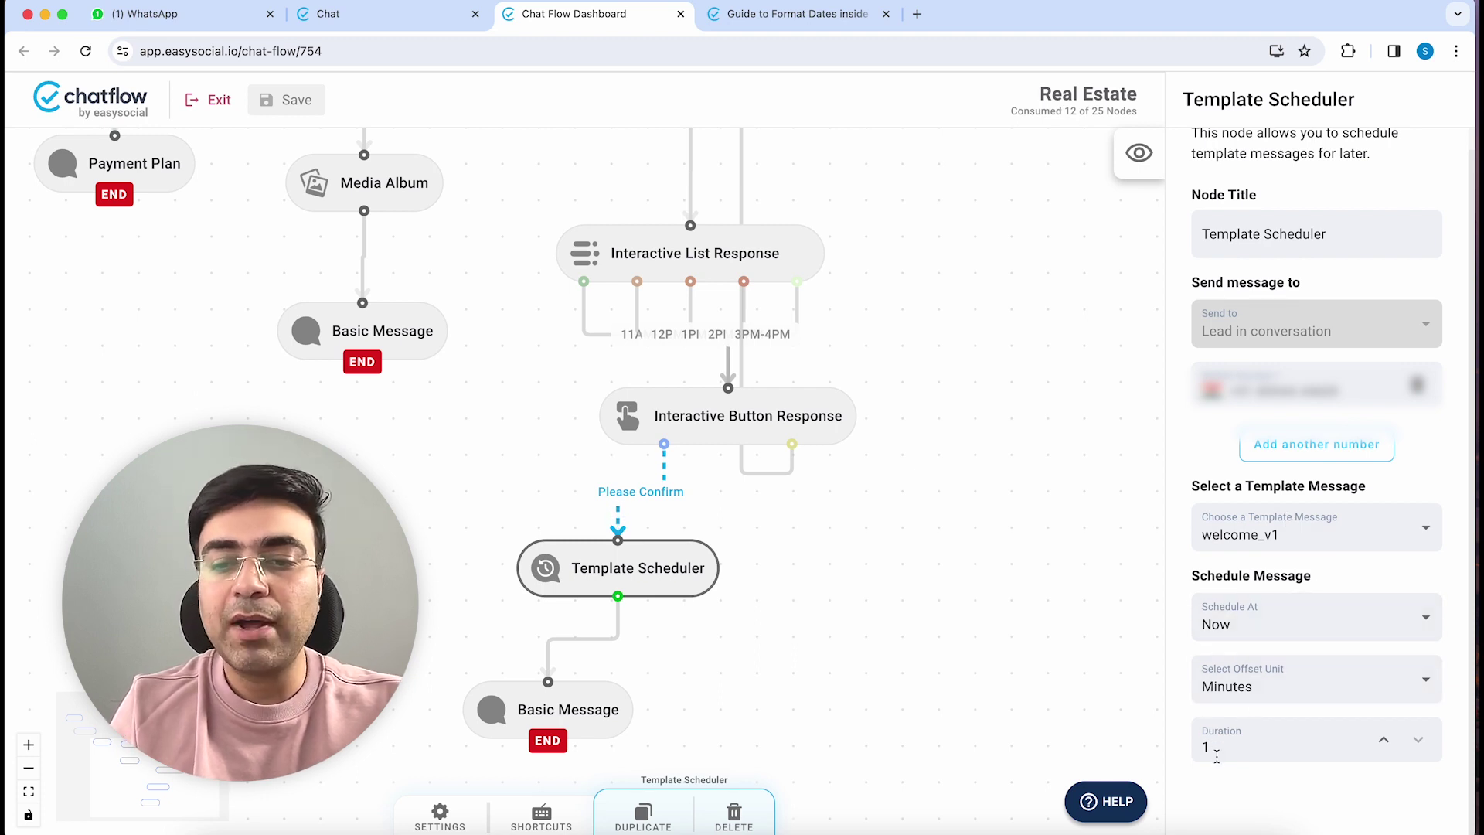
Try an offset of 2 Hours, then revert the offset to 1 Minutes
click(1348, 680)
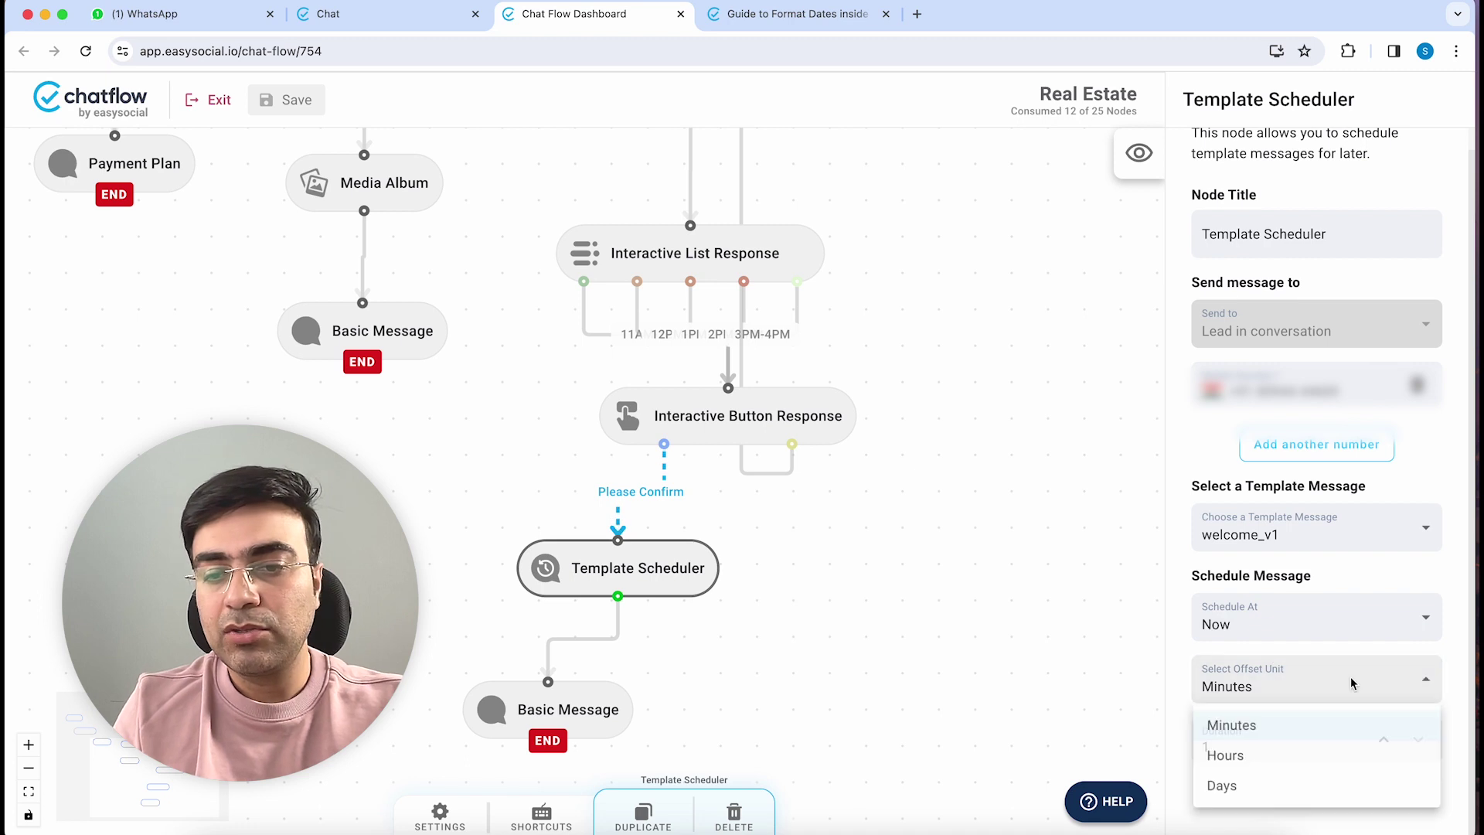
click(1253, 763)
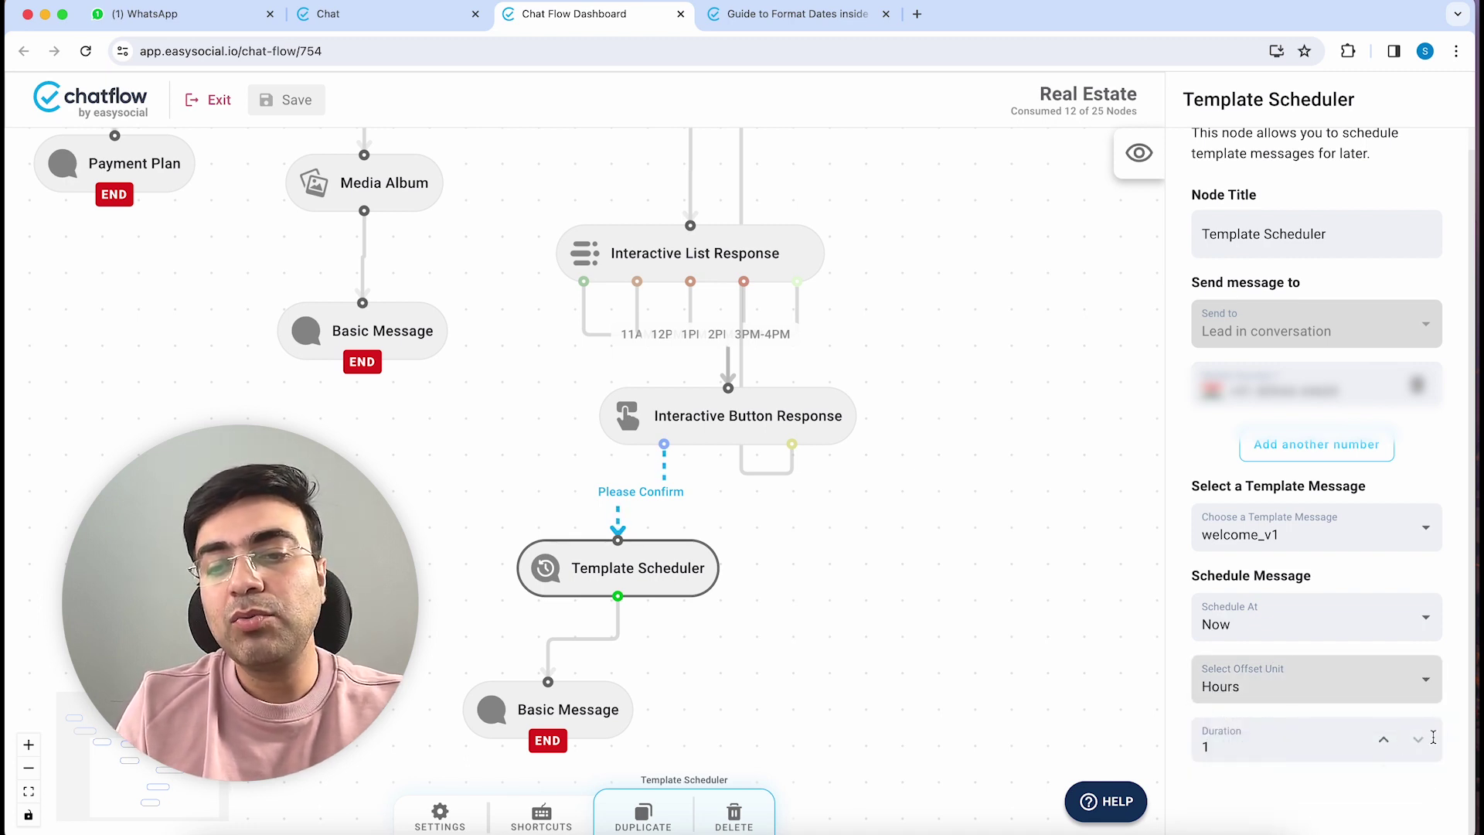
click(1383, 742)
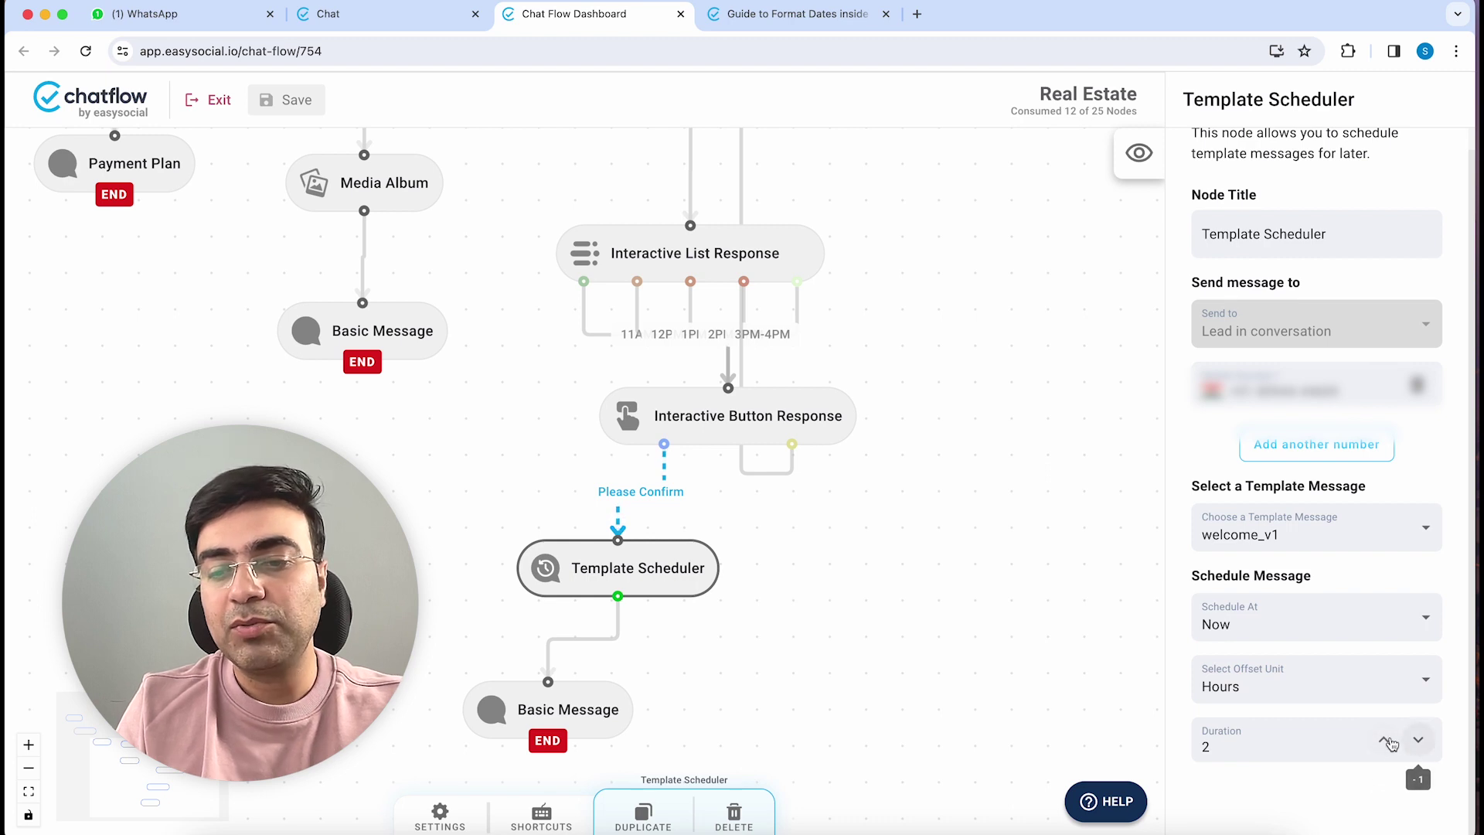
click(1419, 742)
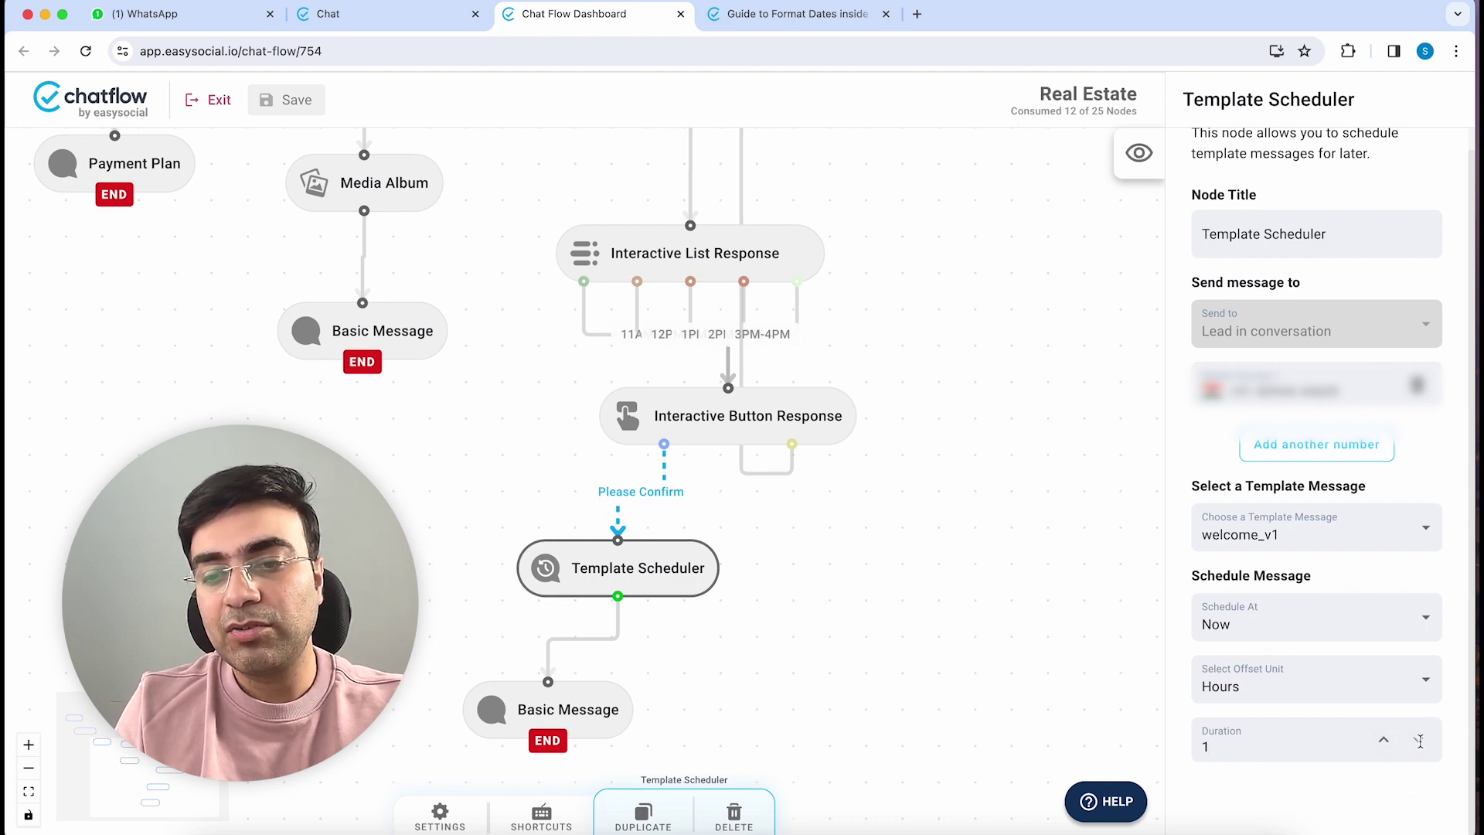
click(1342, 687)
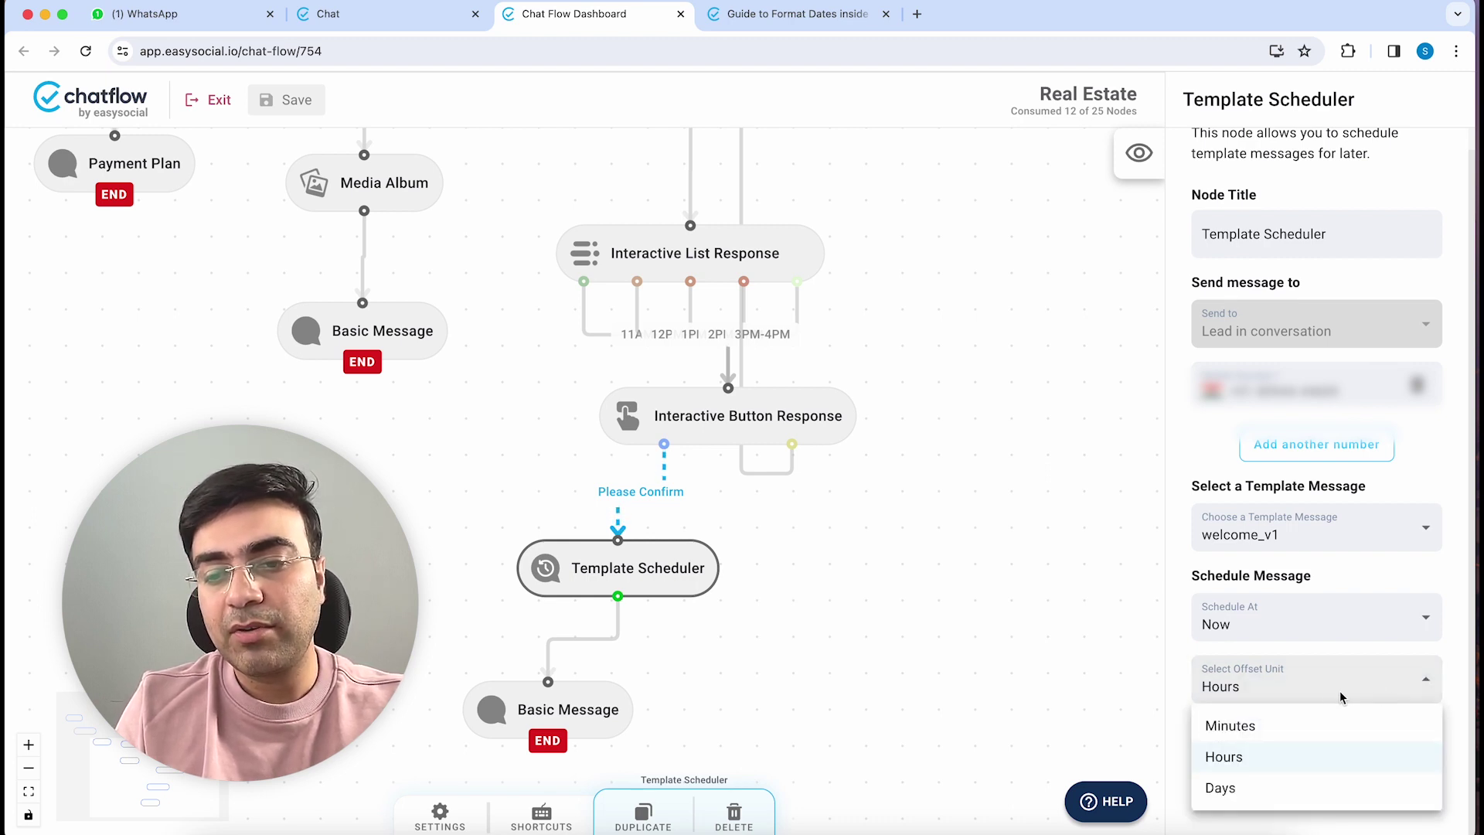
click(1307, 731)
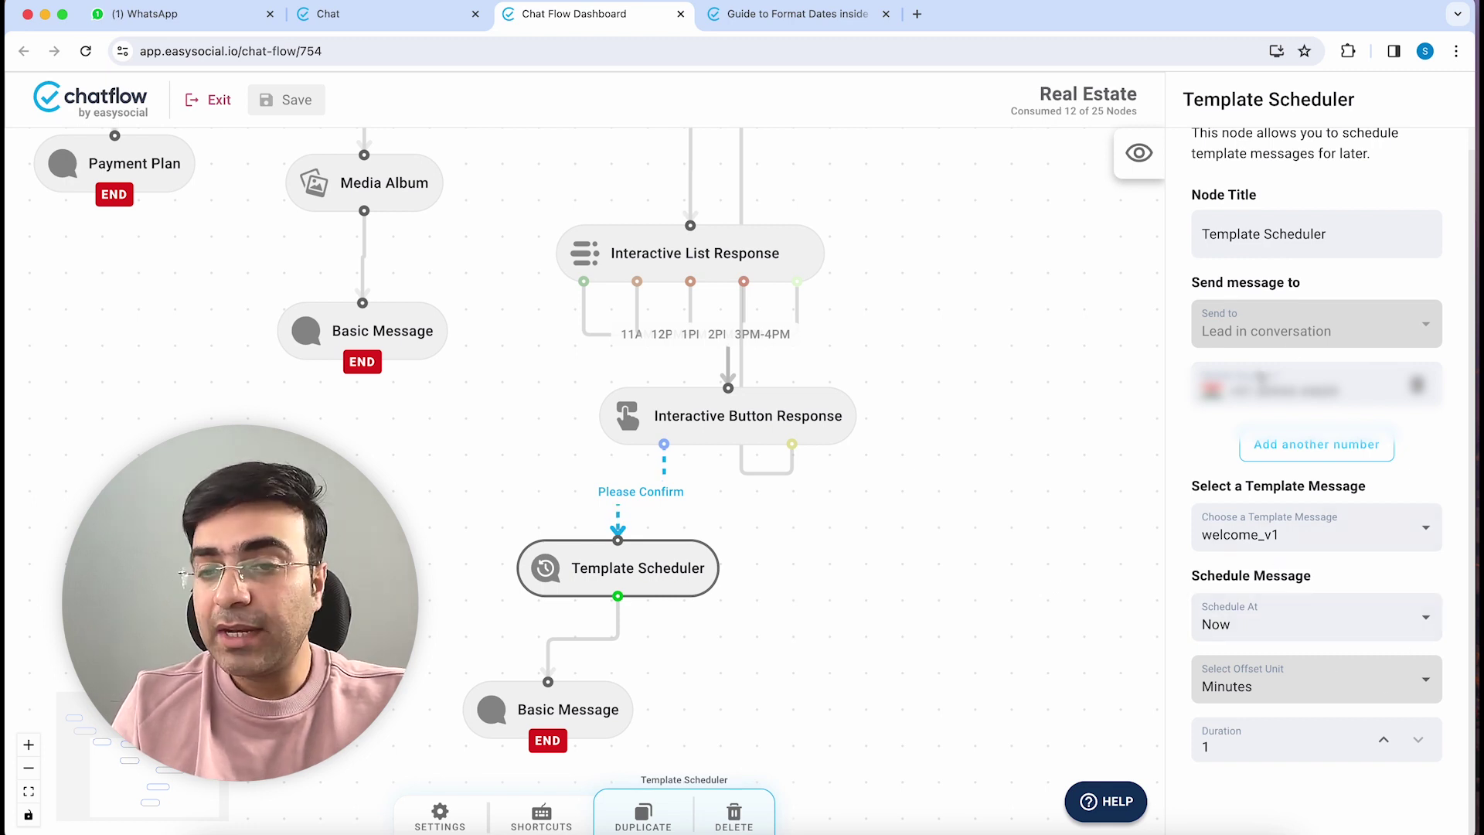
Add three extra recipient number fields, then remove all three again
click(1311, 447)
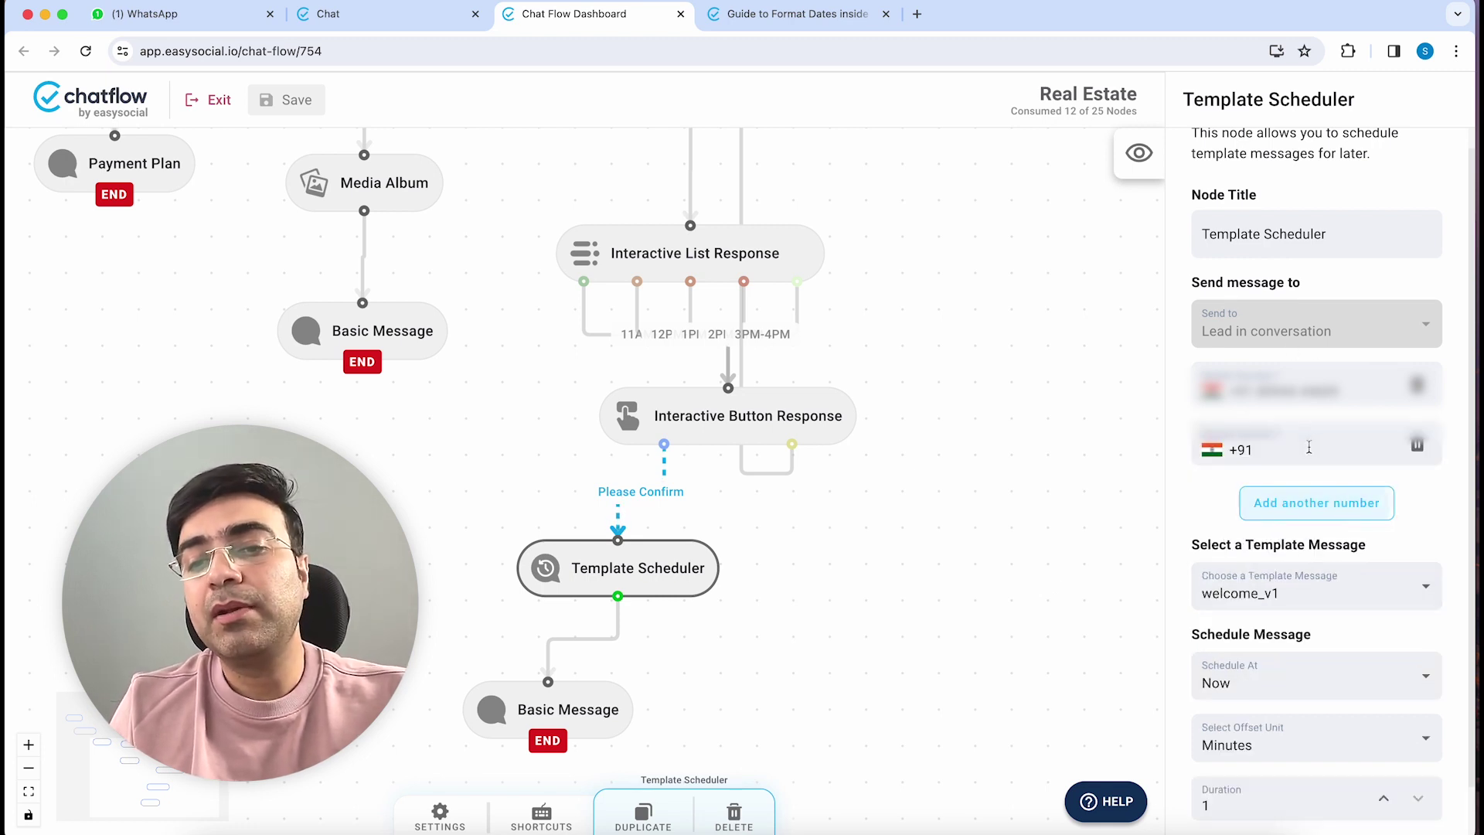
click(1313, 502)
click(1306, 572)
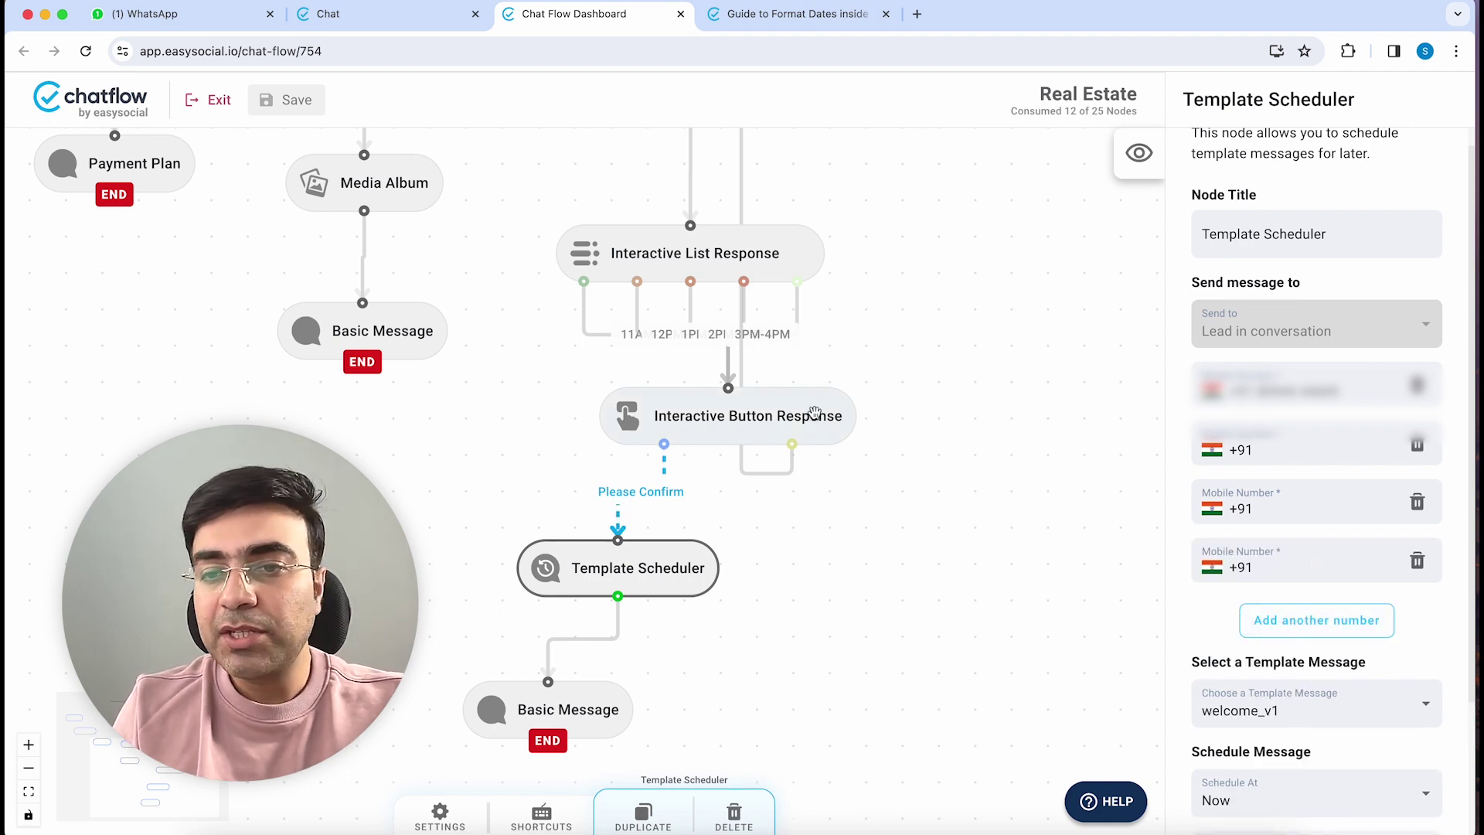
click(1419, 446)
click(1418, 447)
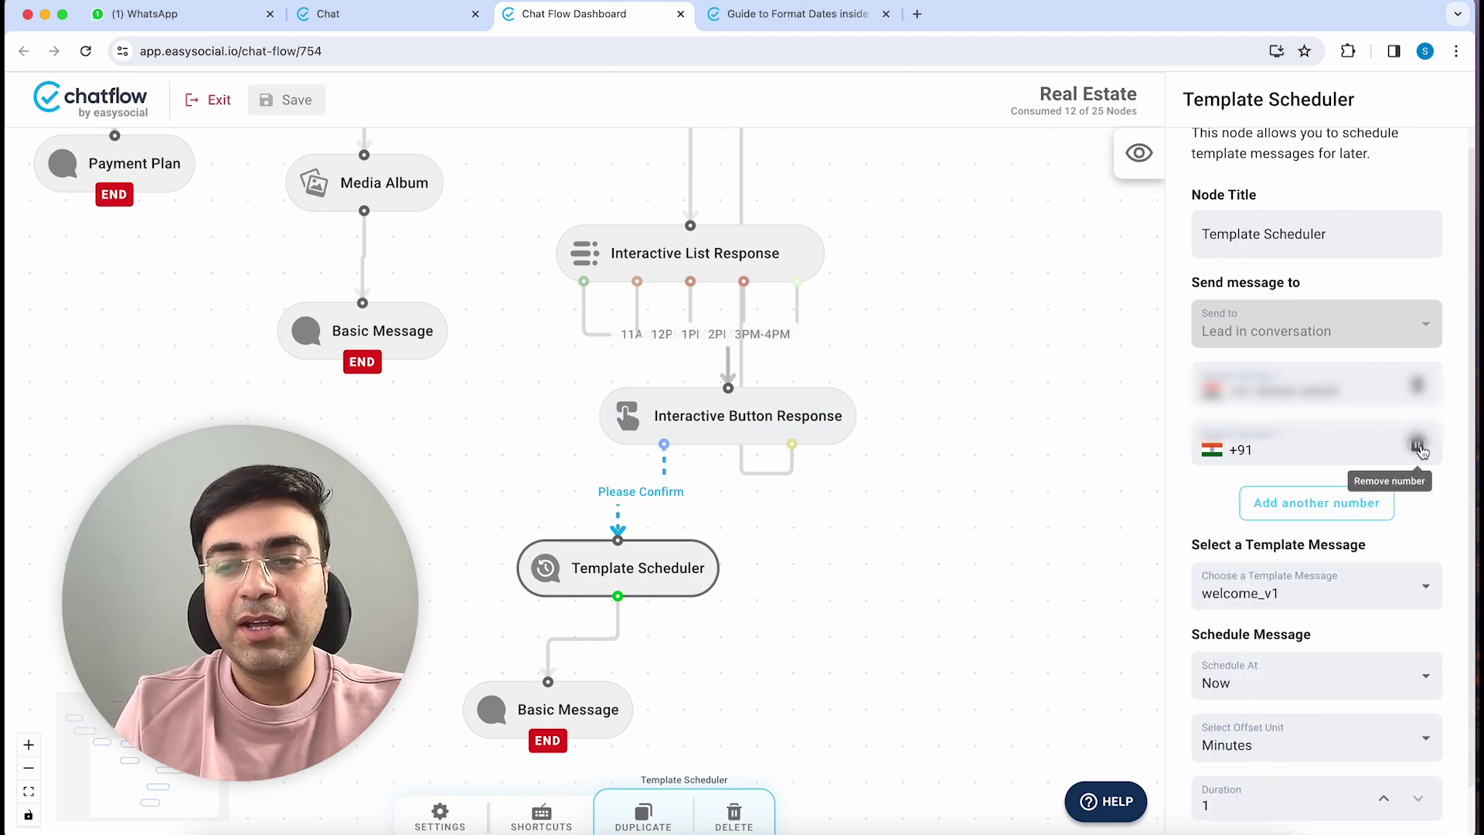
click(1419, 448)
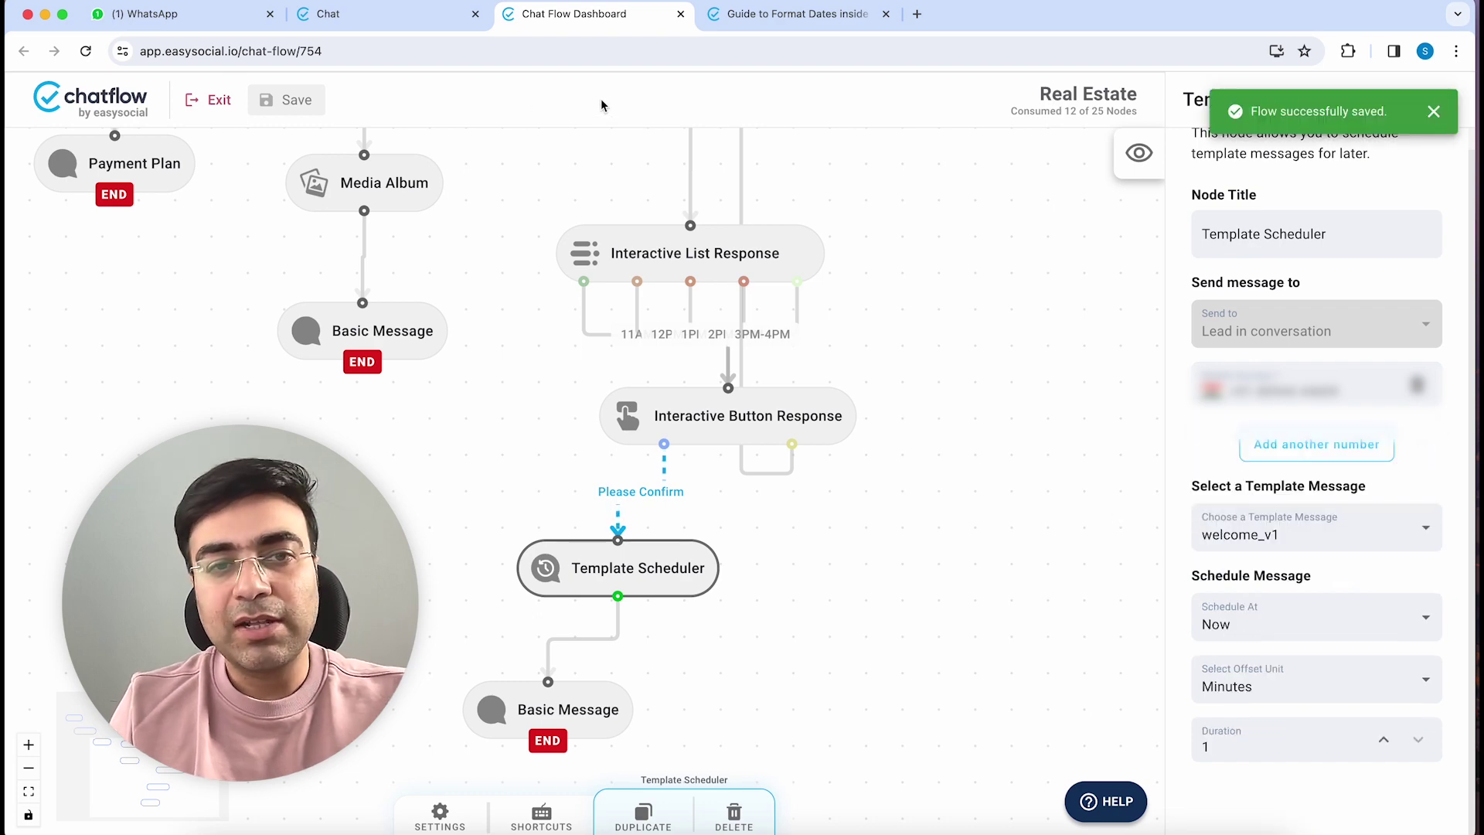
Restart the WhatsApp bot with 0 and request a Luxe Tower site visit
click(222, 22)
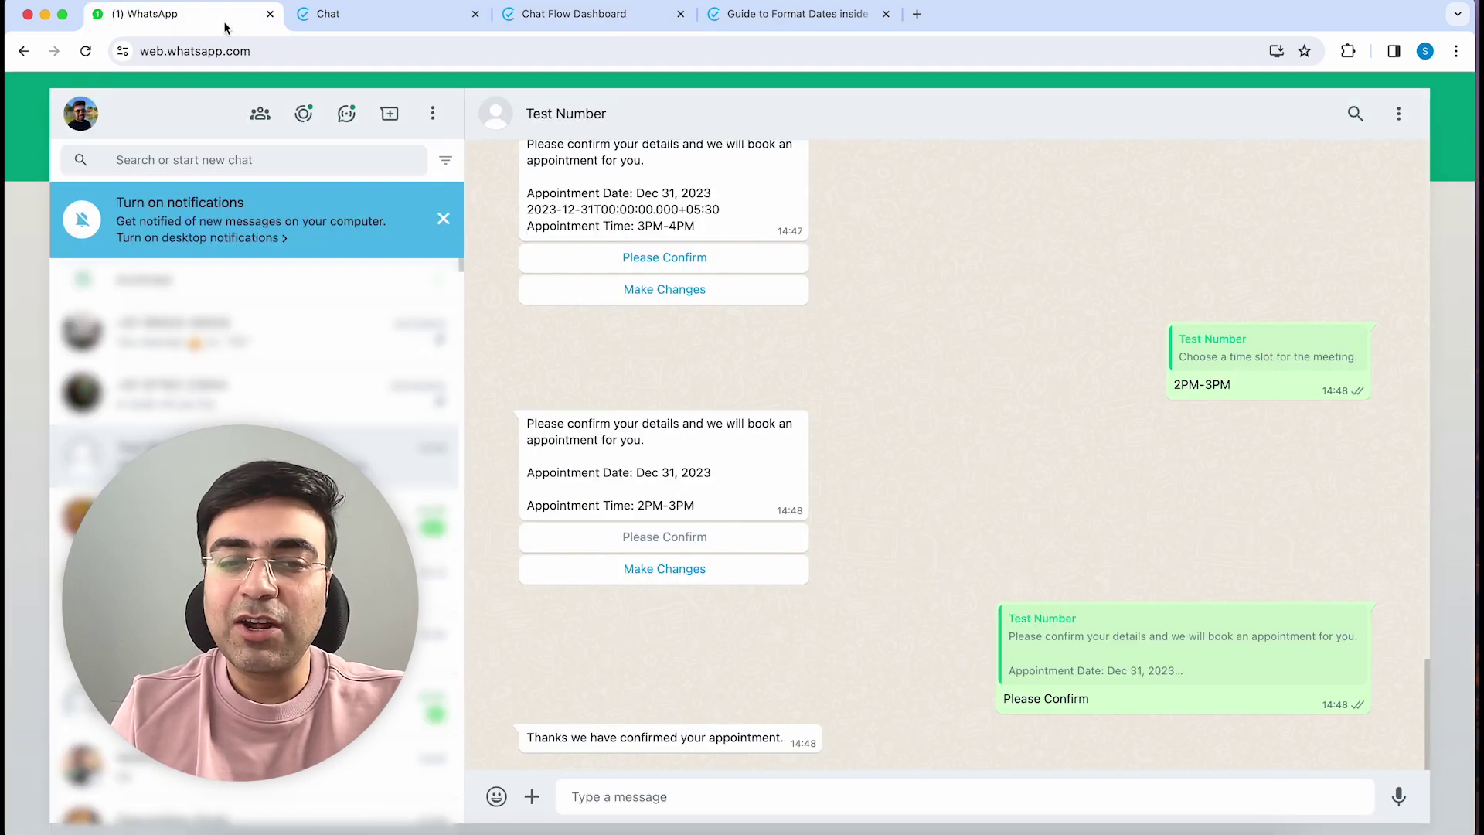
click(576, 796)
text(0)
key(Return)
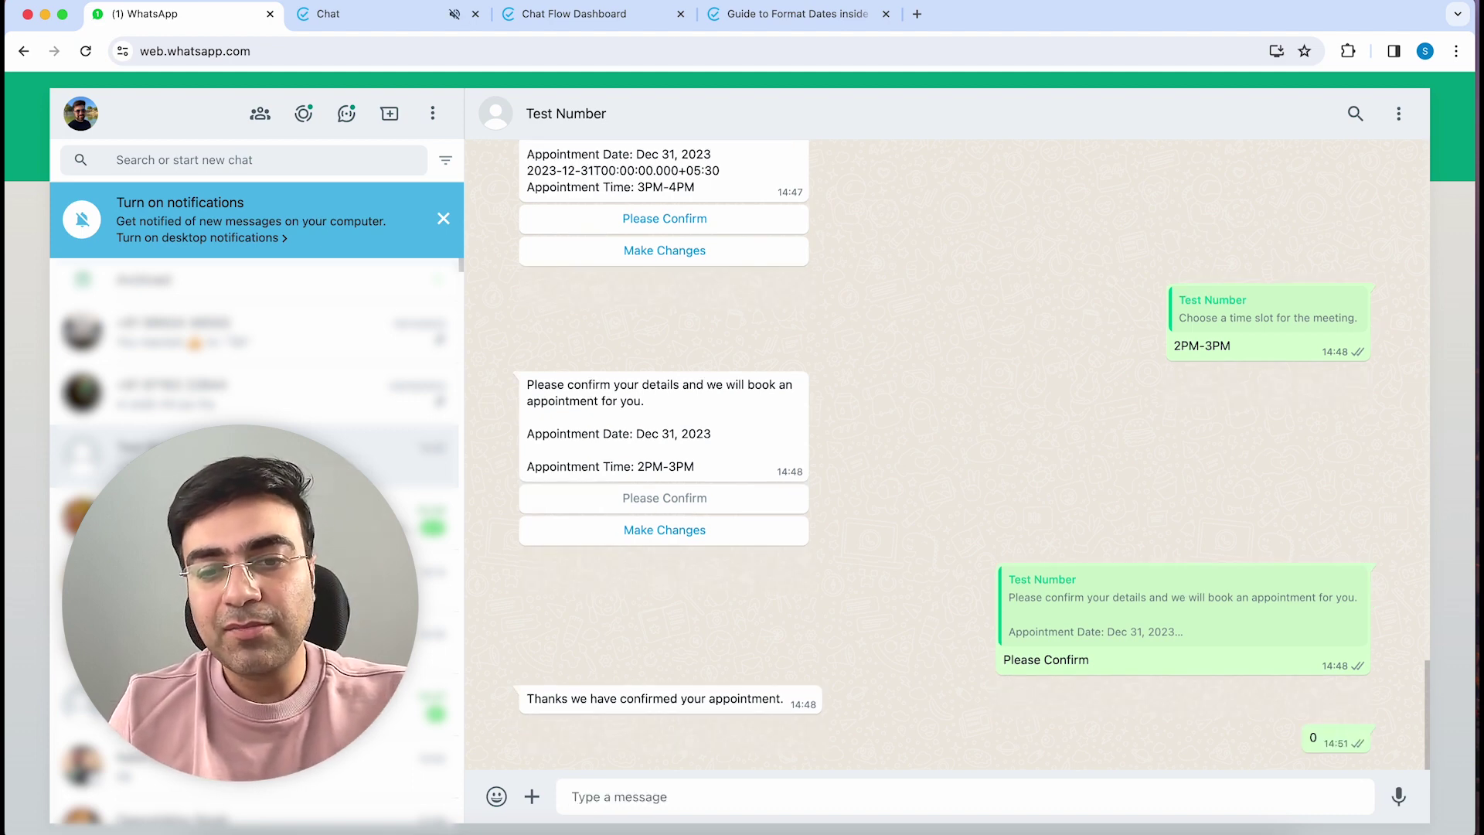
click(683, 730)
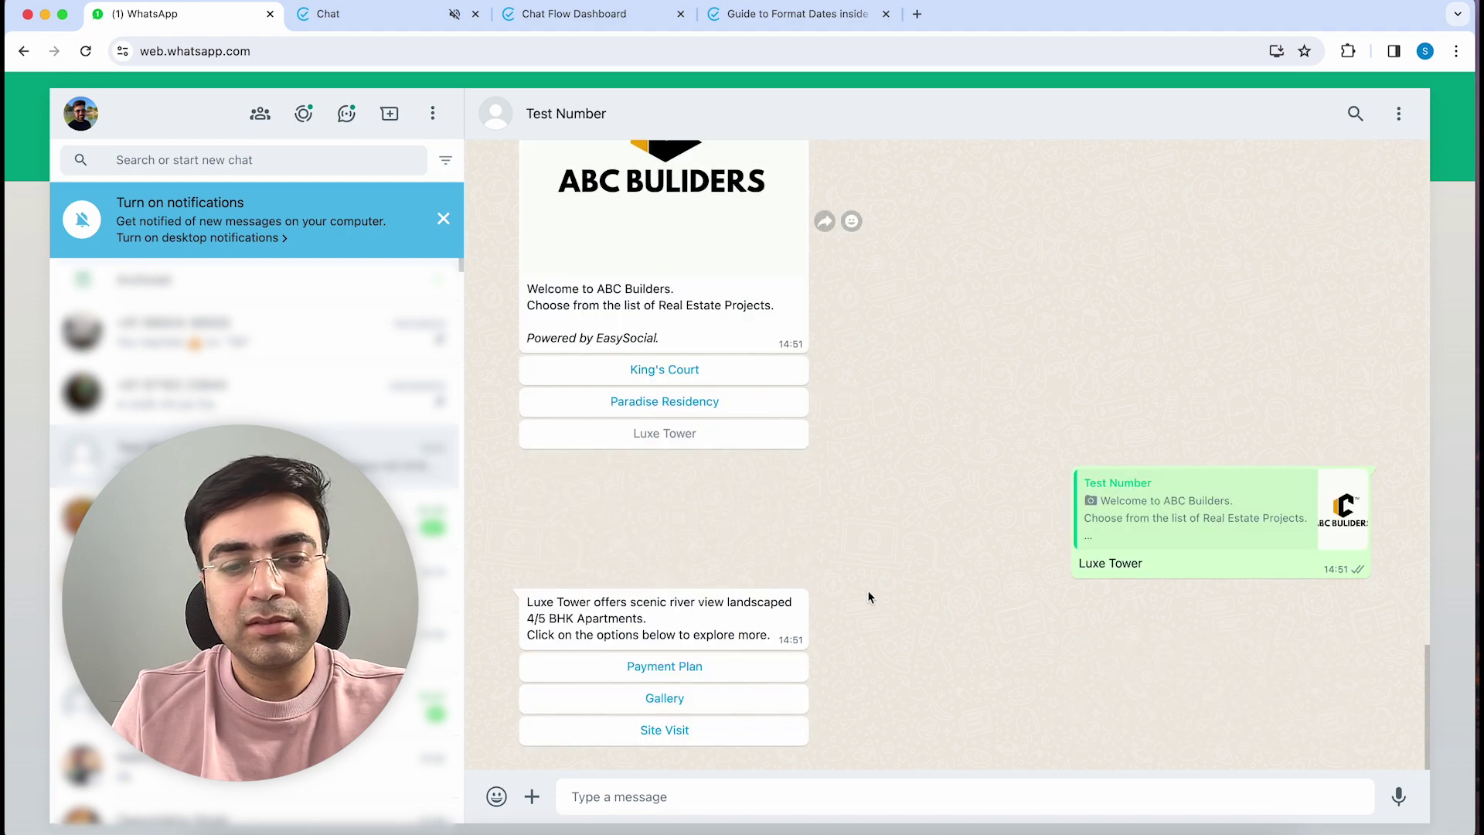
click(738, 730)
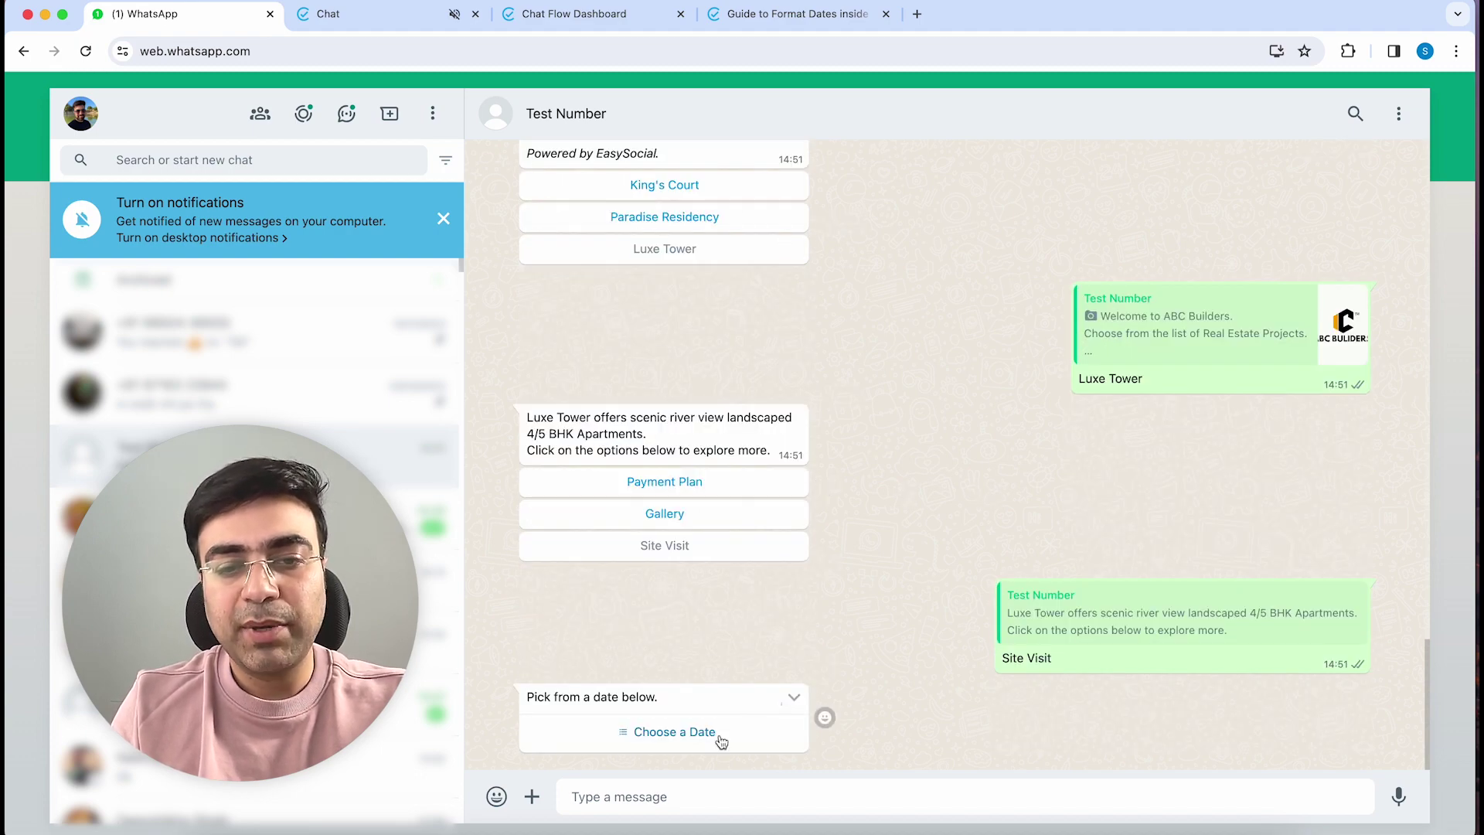
Book Thursday 28/12/2023 at 1PM-2PM and confirm the appointment
click(721, 740)
click(832, 335)
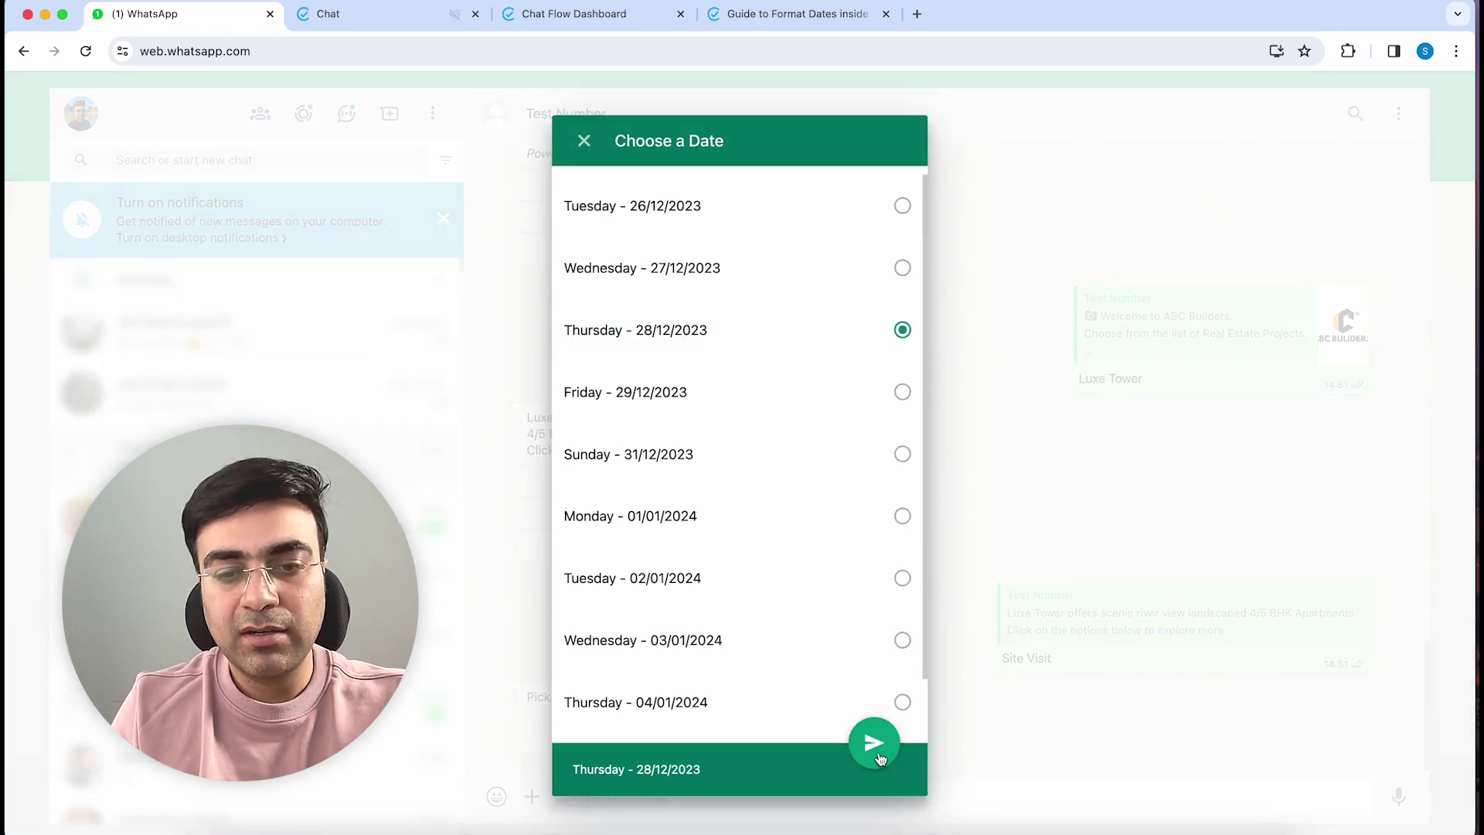
click(879, 757)
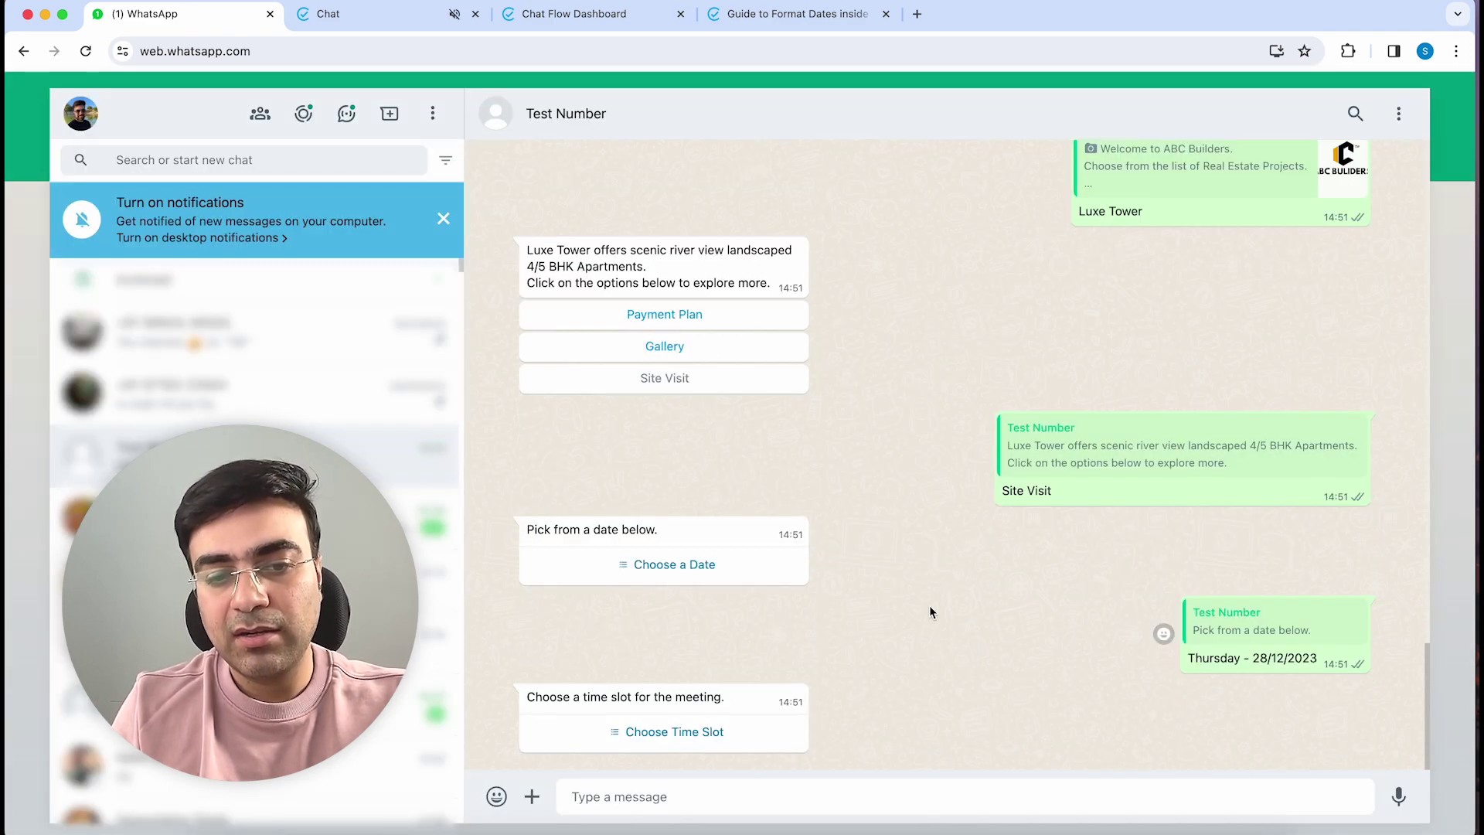
click(701, 736)
click(809, 344)
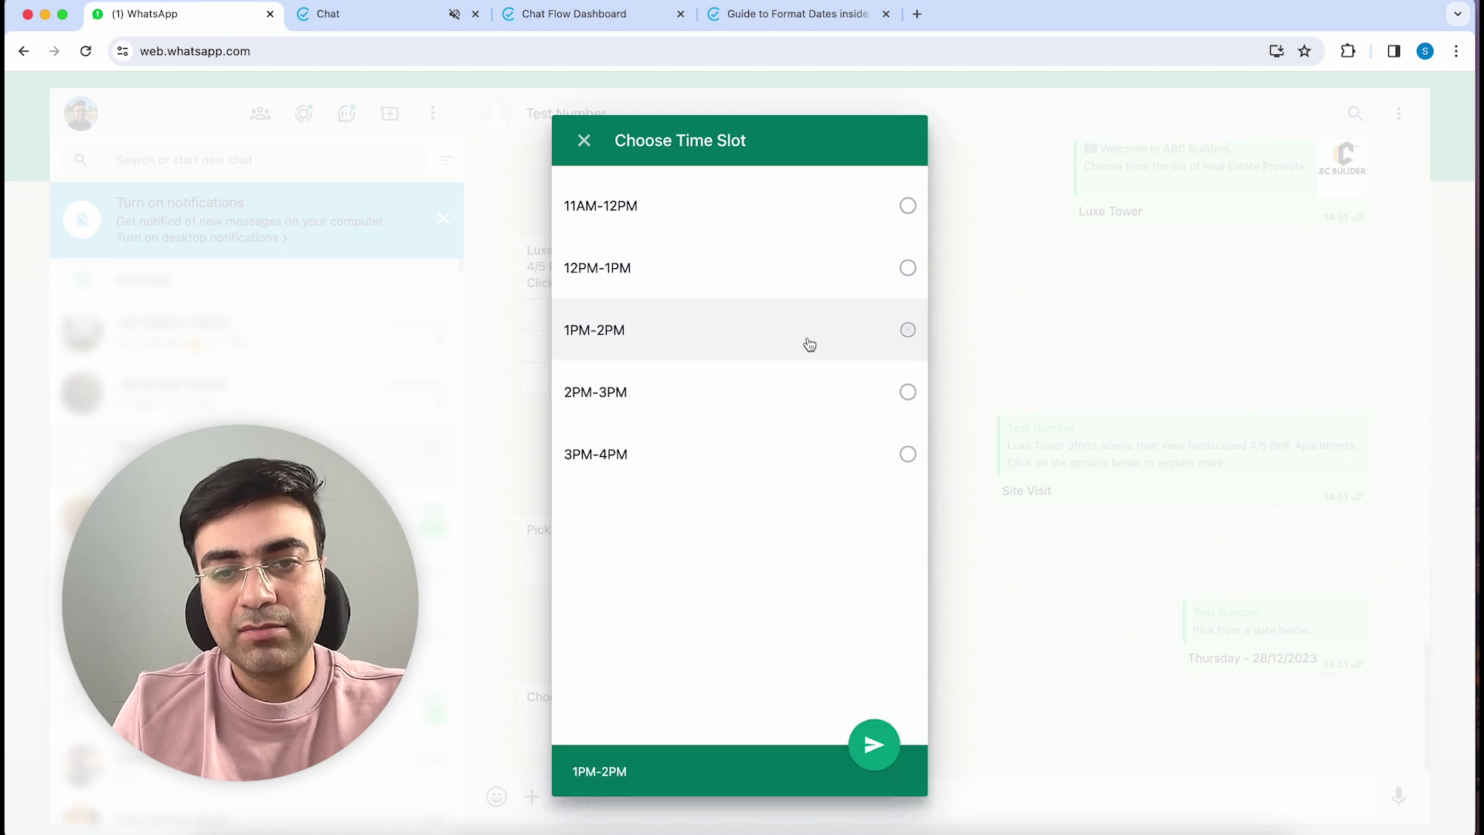
click(874, 744)
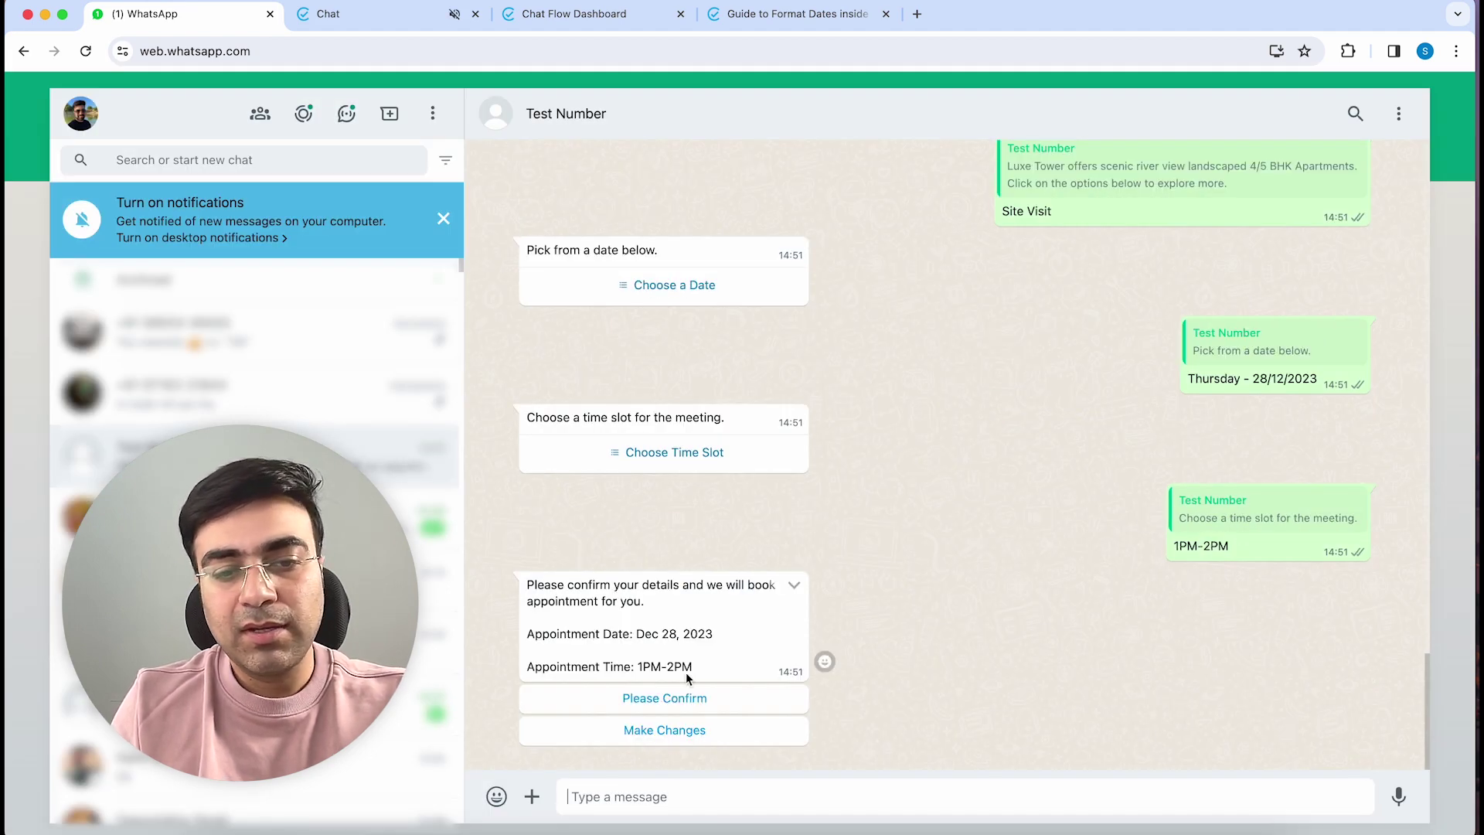
click(674, 702)
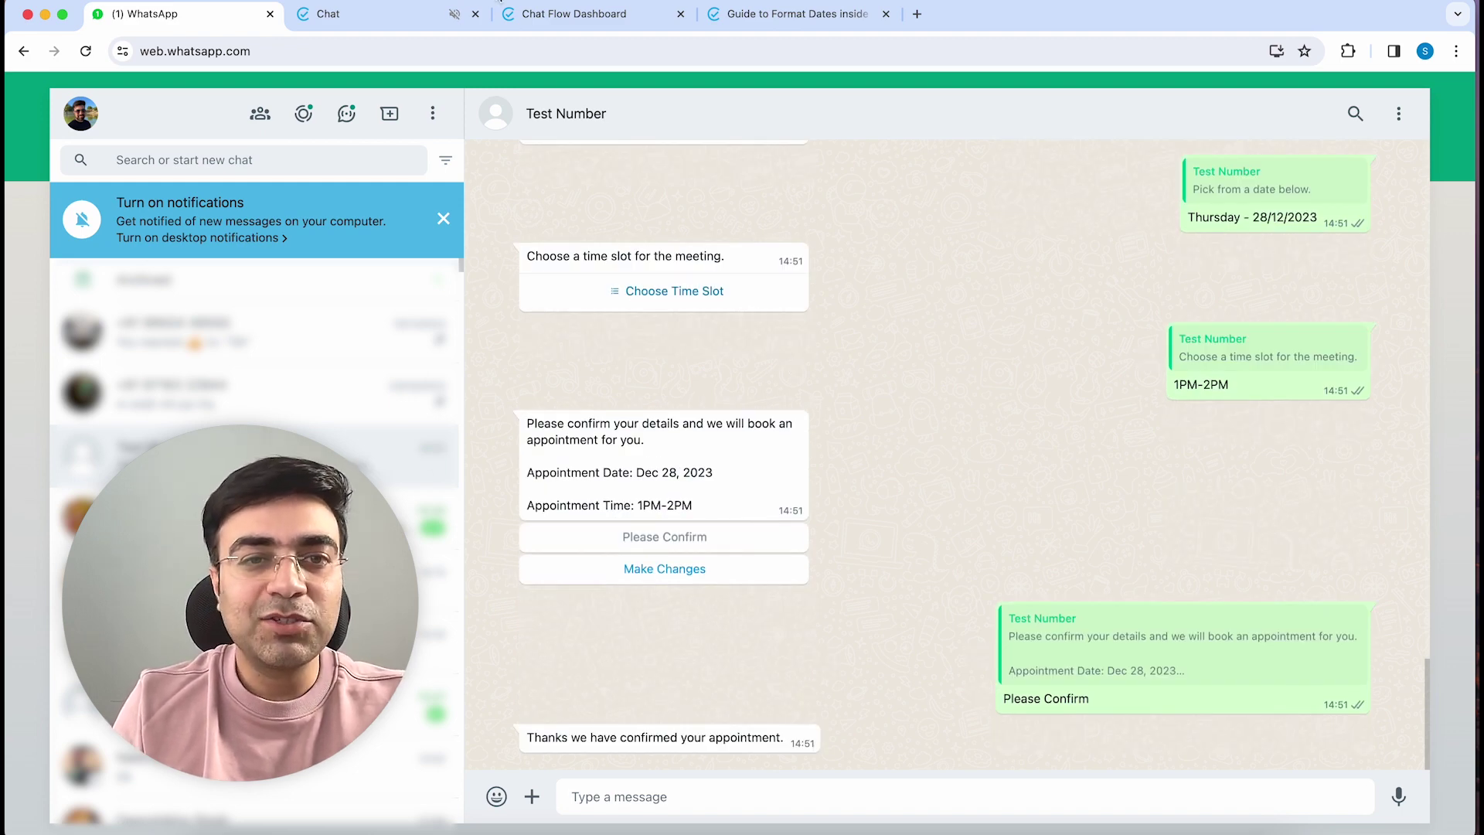
click(418, 16)
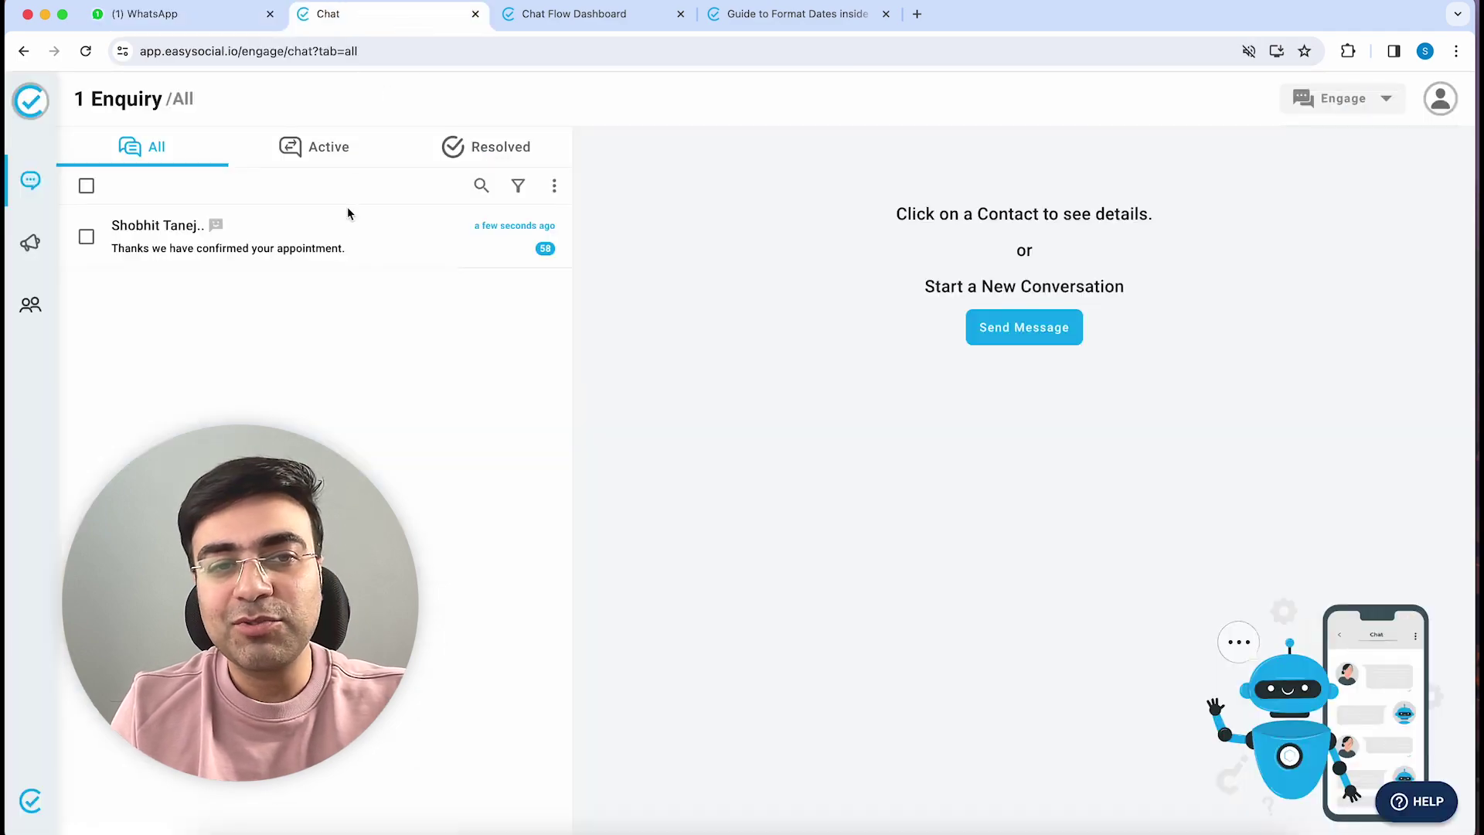
Open the test contact's conversation to see the Welcome to Digital Goods template queued as Scheduled
click(347, 234)
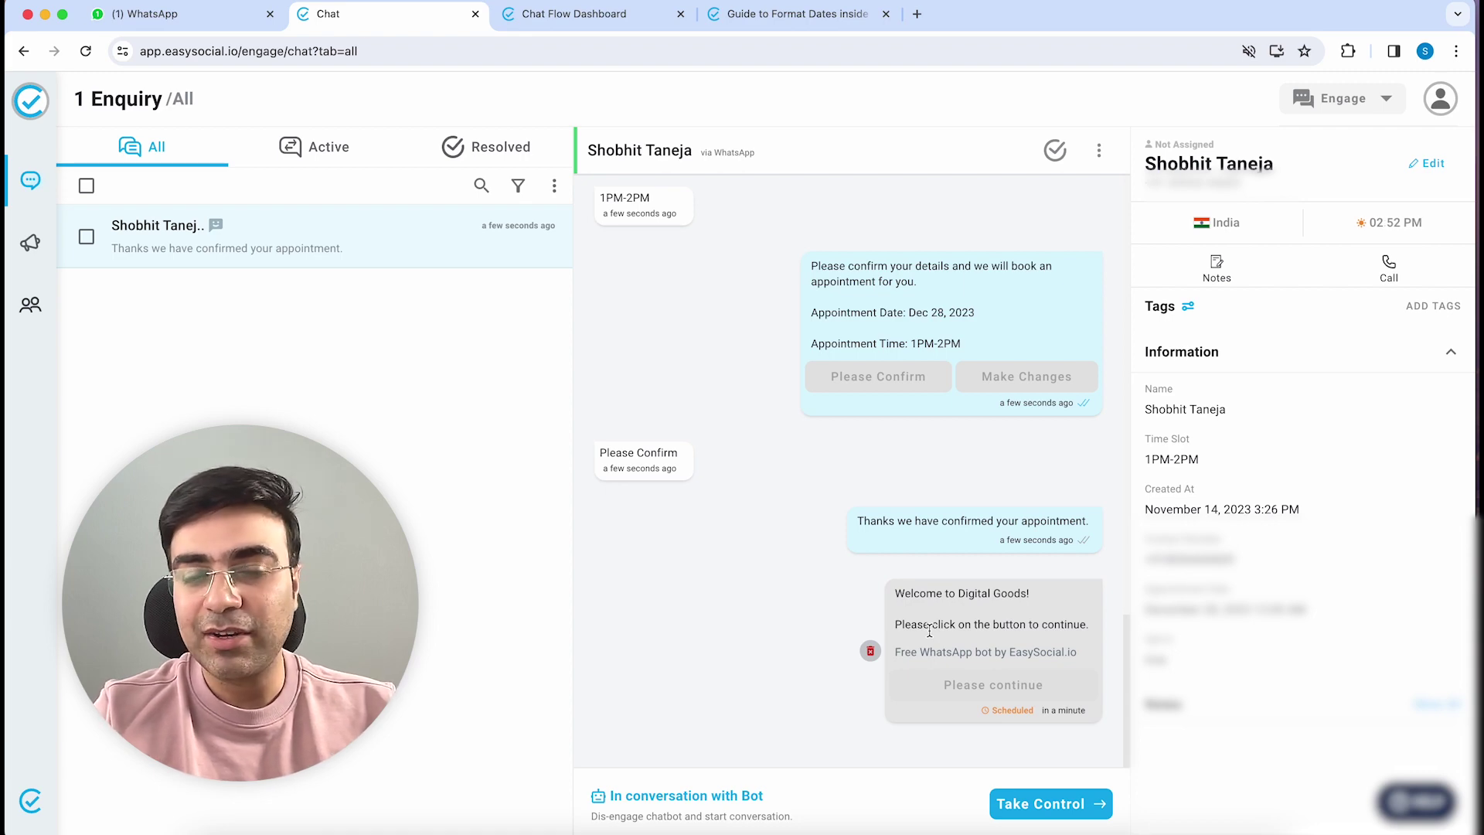
Back in the Real Estate flow, bring the welcome_v1 Template Scheduler node under Luxe Tower into view
key(ctrl+Tab)
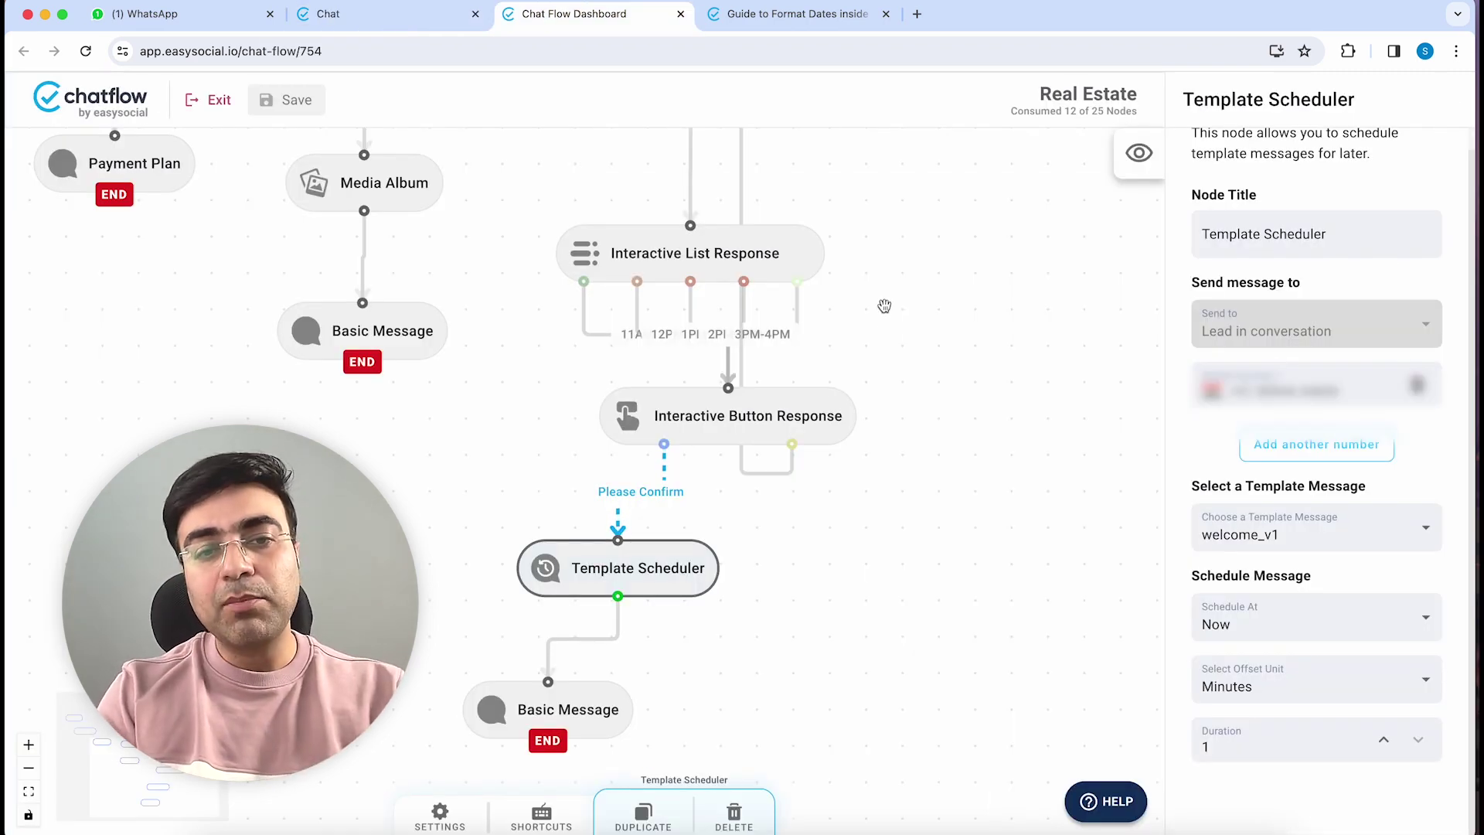
drag(884, 306, 1037, 646)
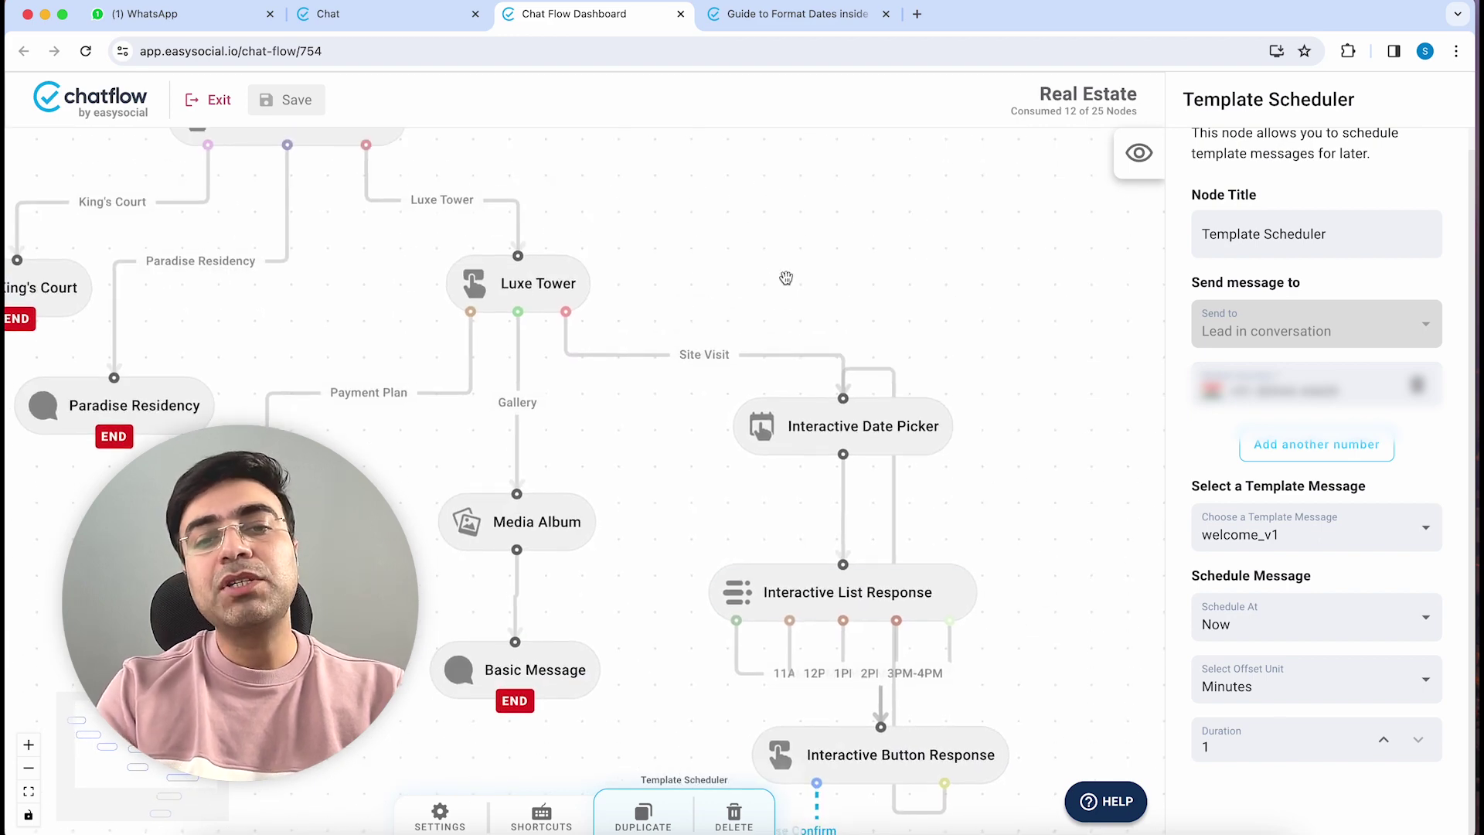
scroll(791, 273, right, 4)
scroll(792, 273, down, 3)
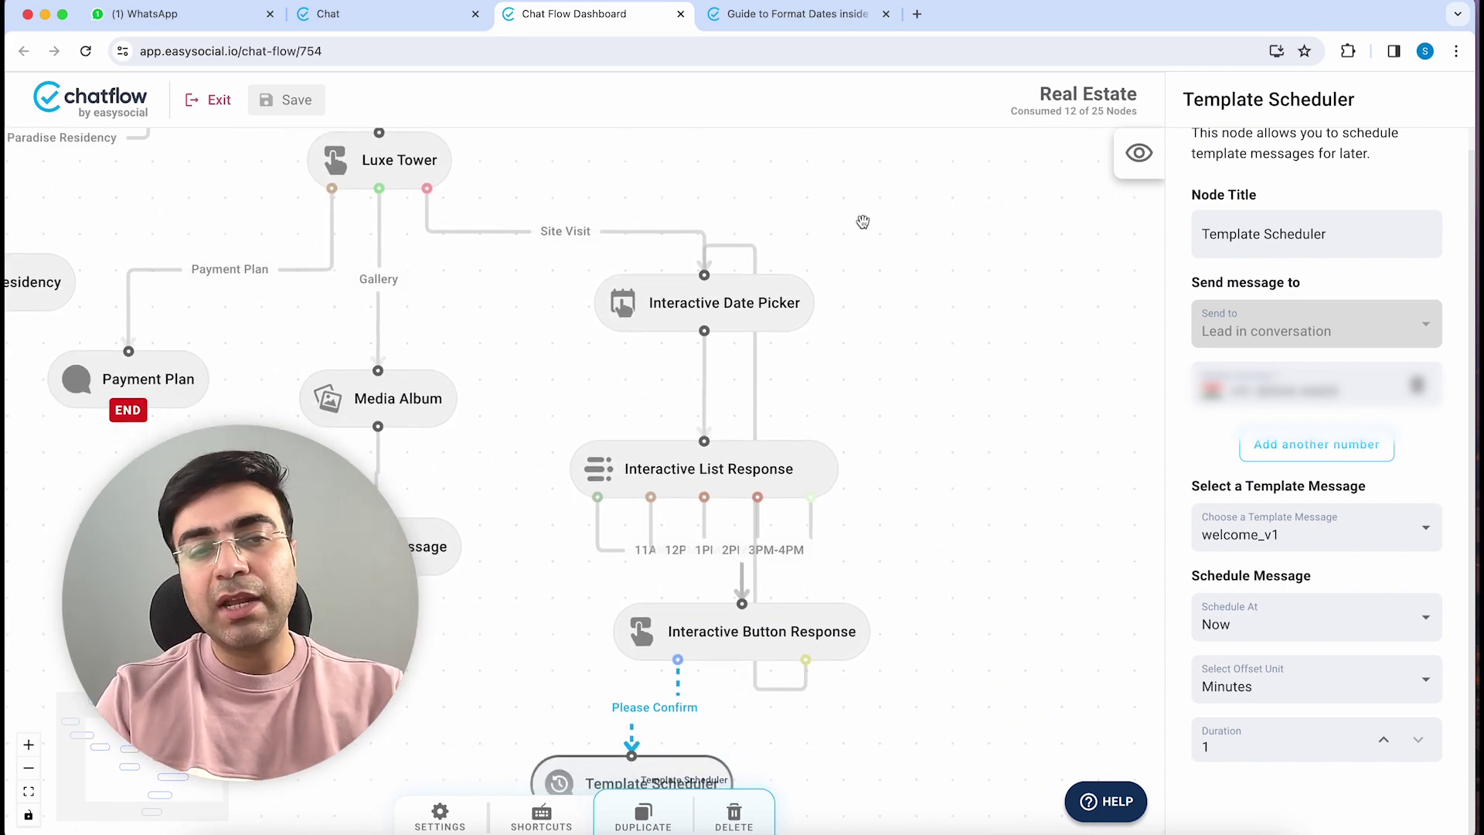
scroll(863, 222, down, 3)
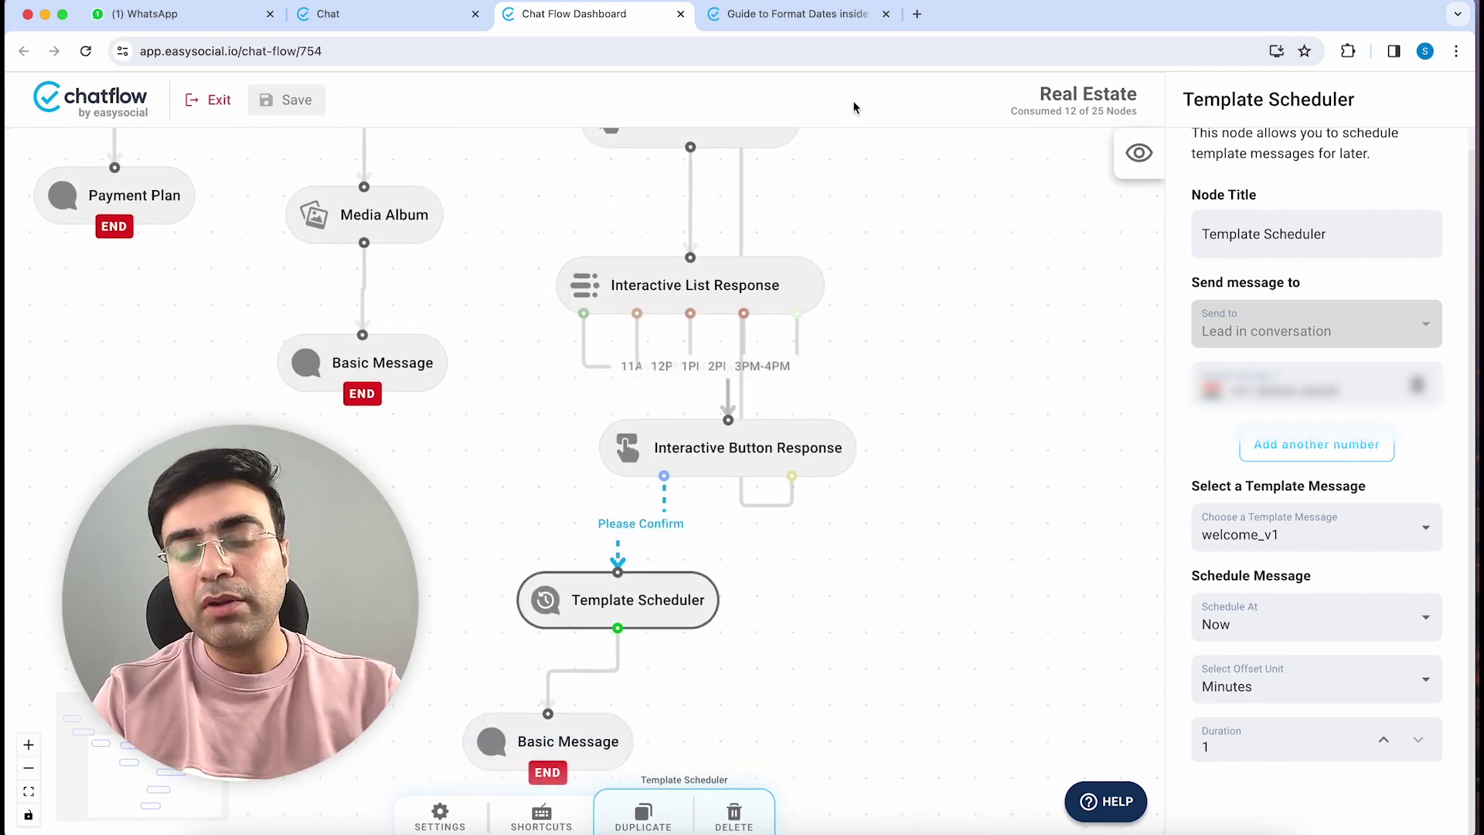
drag(934, 328, 951, 229)
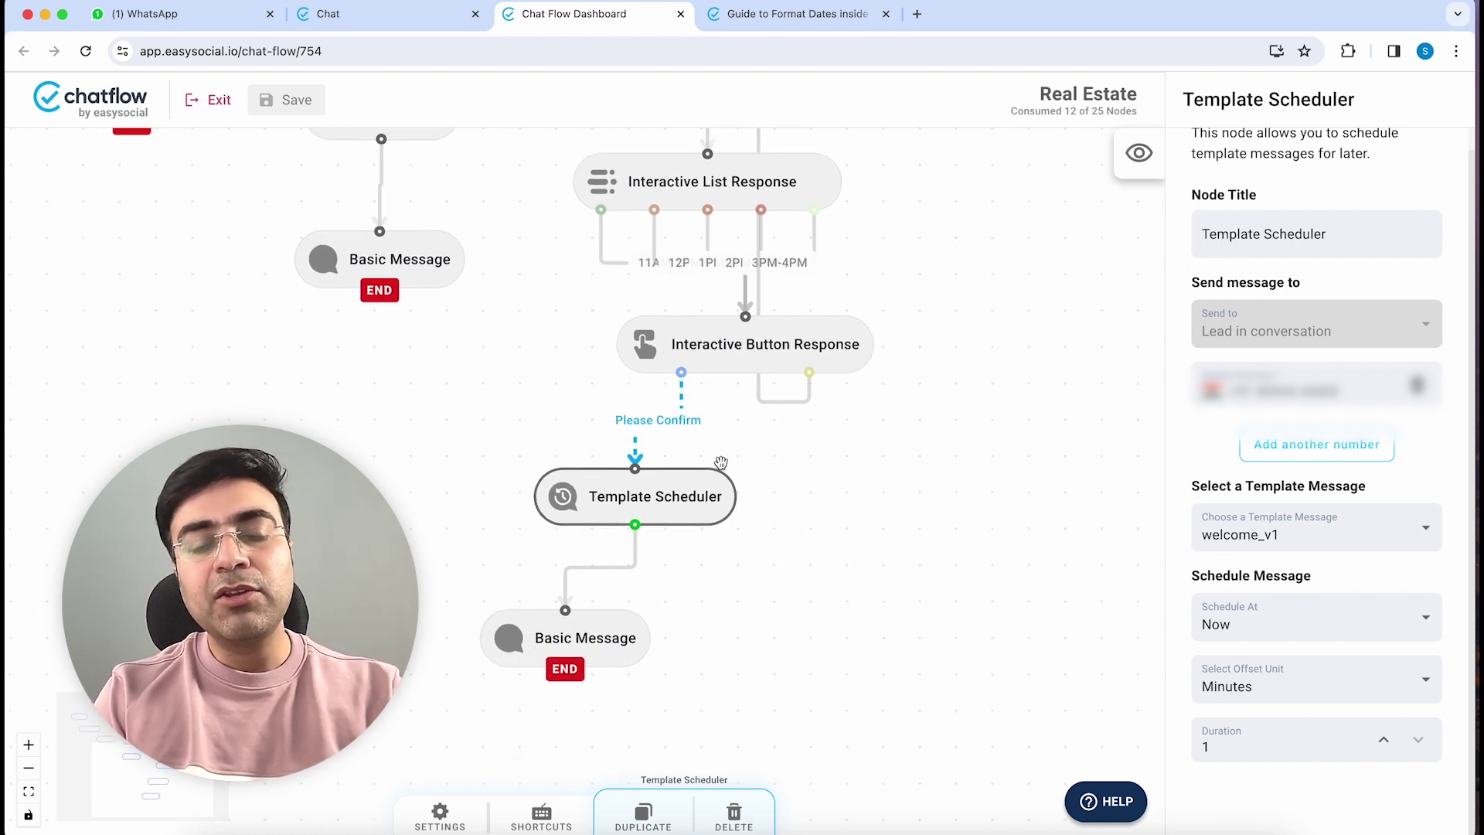